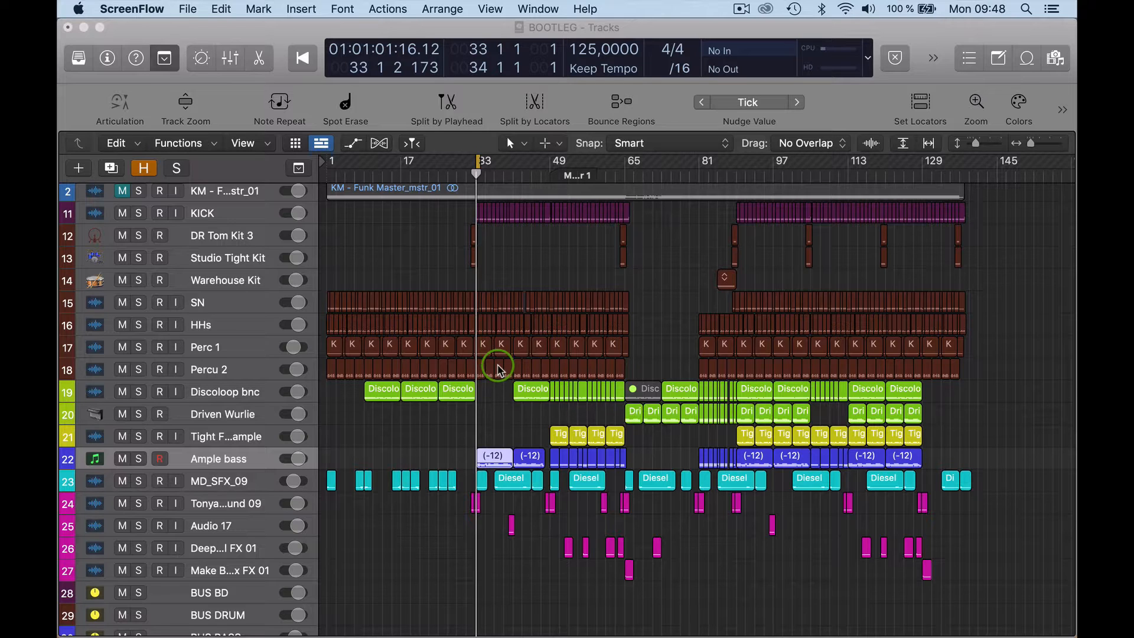
Listen to the Discoloop bnc track in solo with playback cycling over bars 9 to 41, and switch its solo off.
left_click(498, 368)
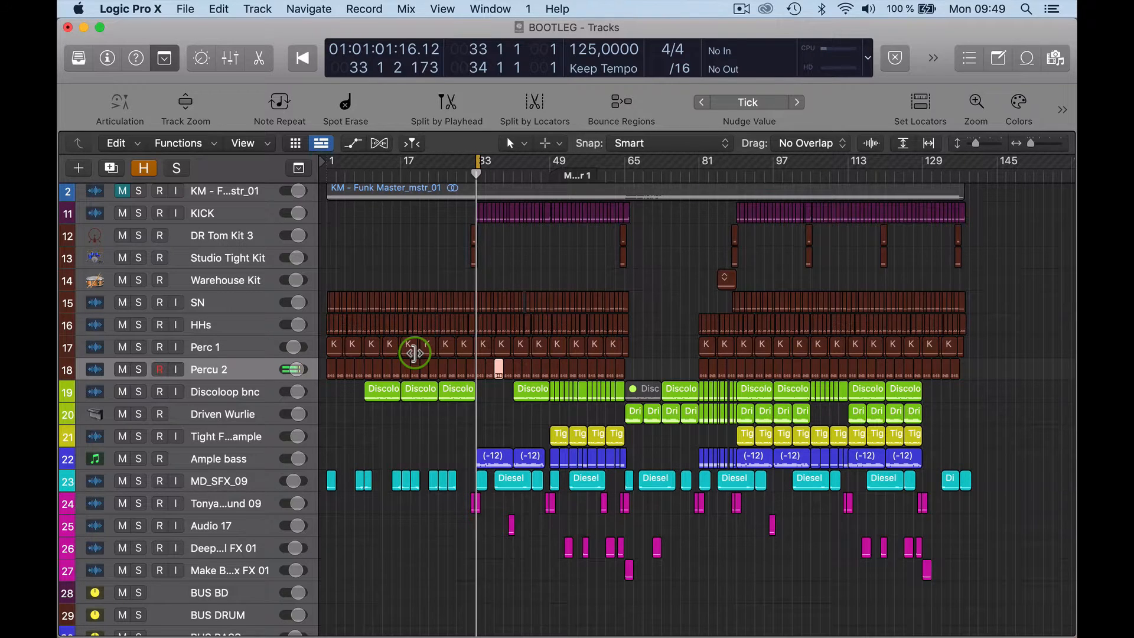
scroll(414, 353, "down", 1)
left_click(259, 383)
left_click(418, 177)
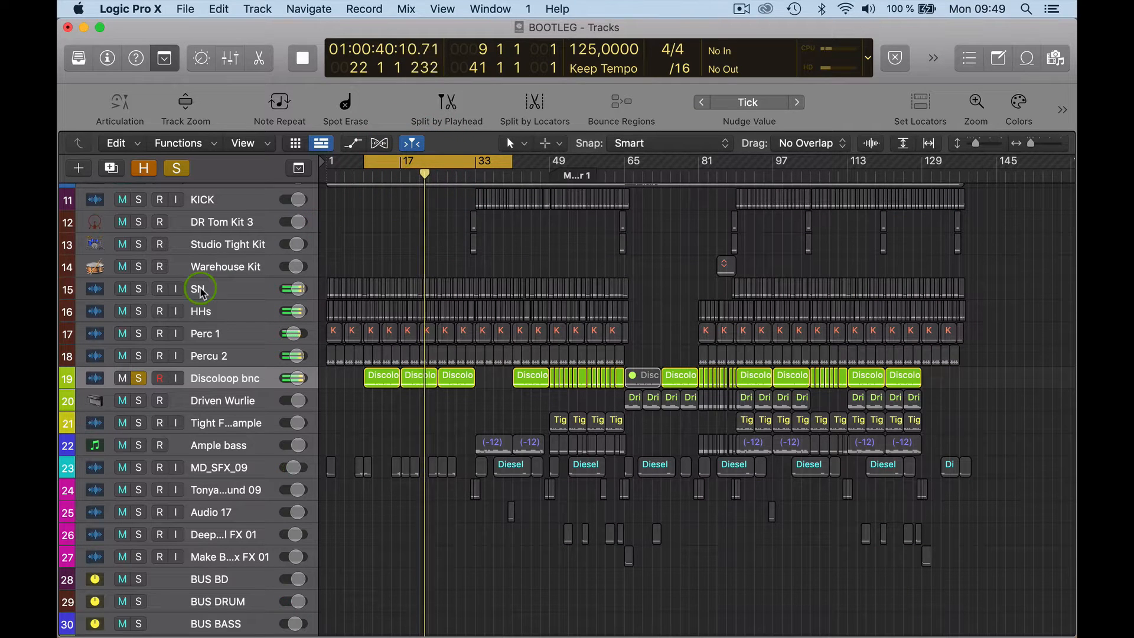
left_click(139, 379)
left_click(139, 380)
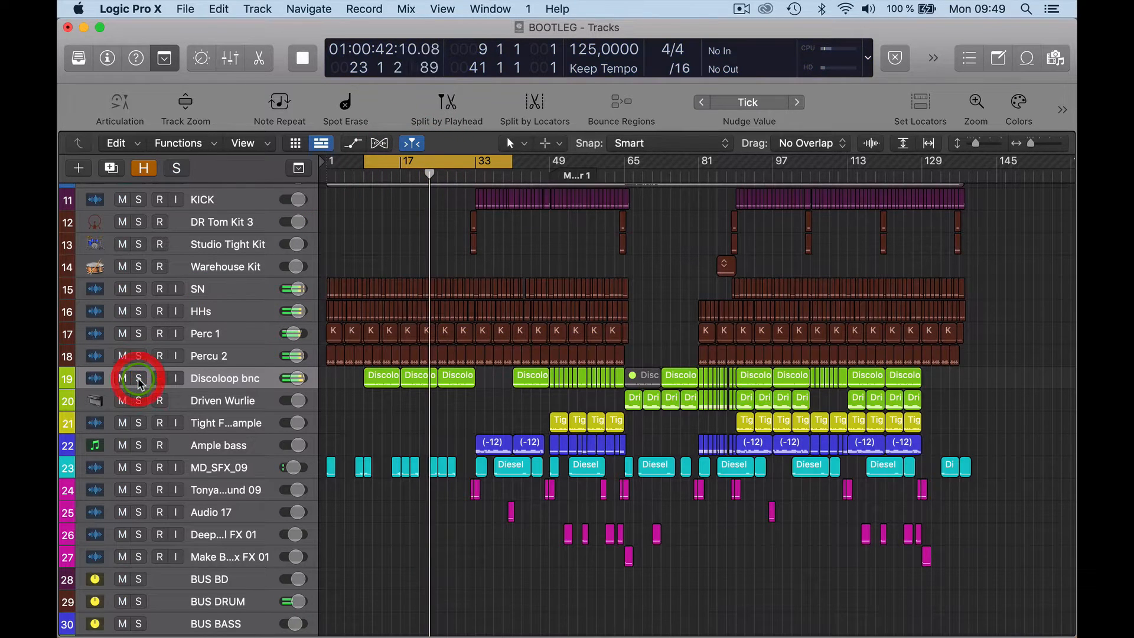
Turn off cycle mode and play the full mix from about bar 33 for a few bars before stopping.
left_click(456, 163)
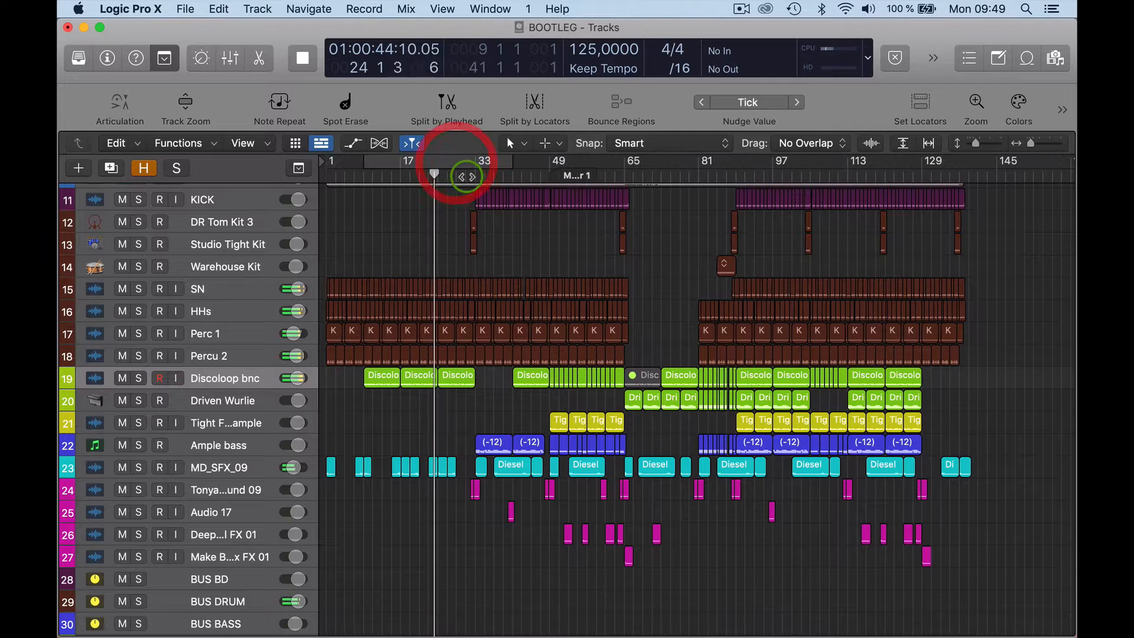
left_click(471, 178)
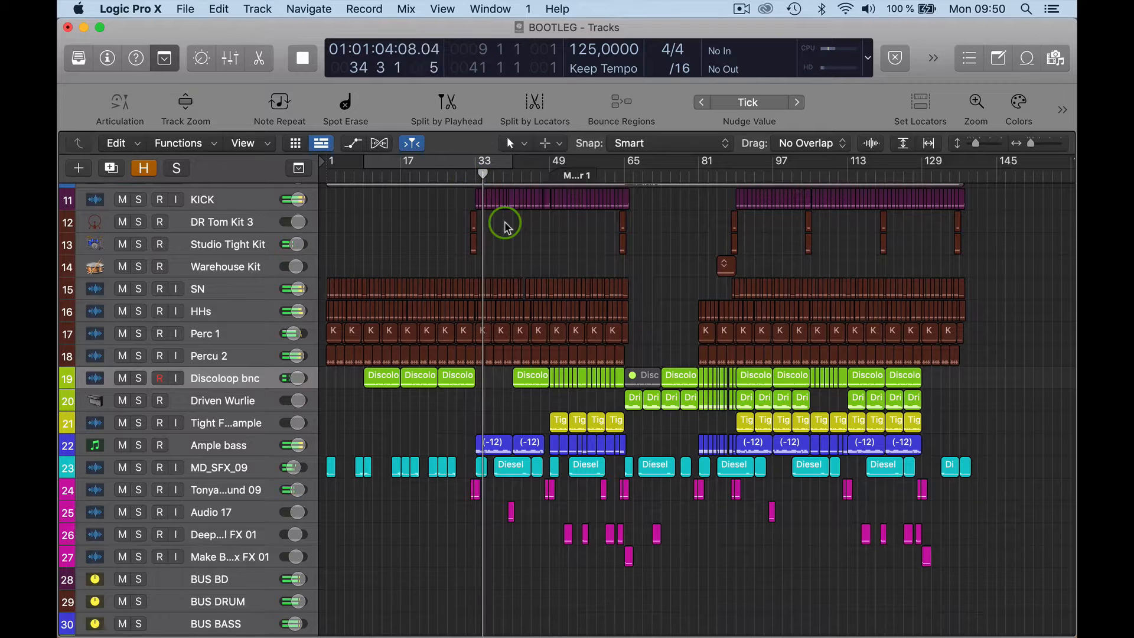
scroll(505, 224, "up", 1)
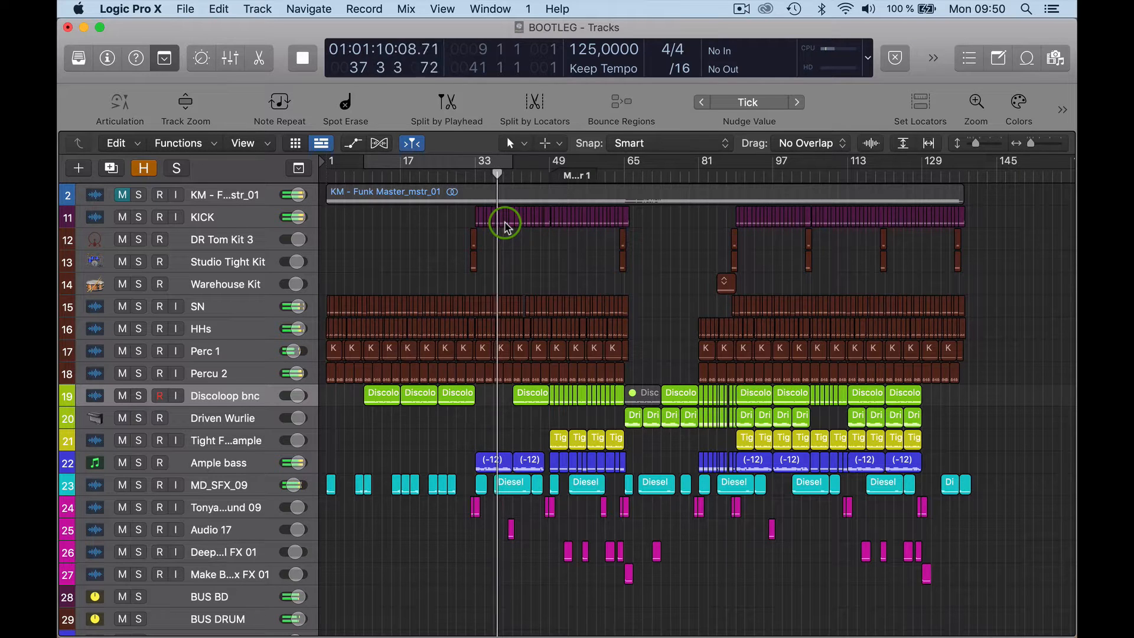
key("space")
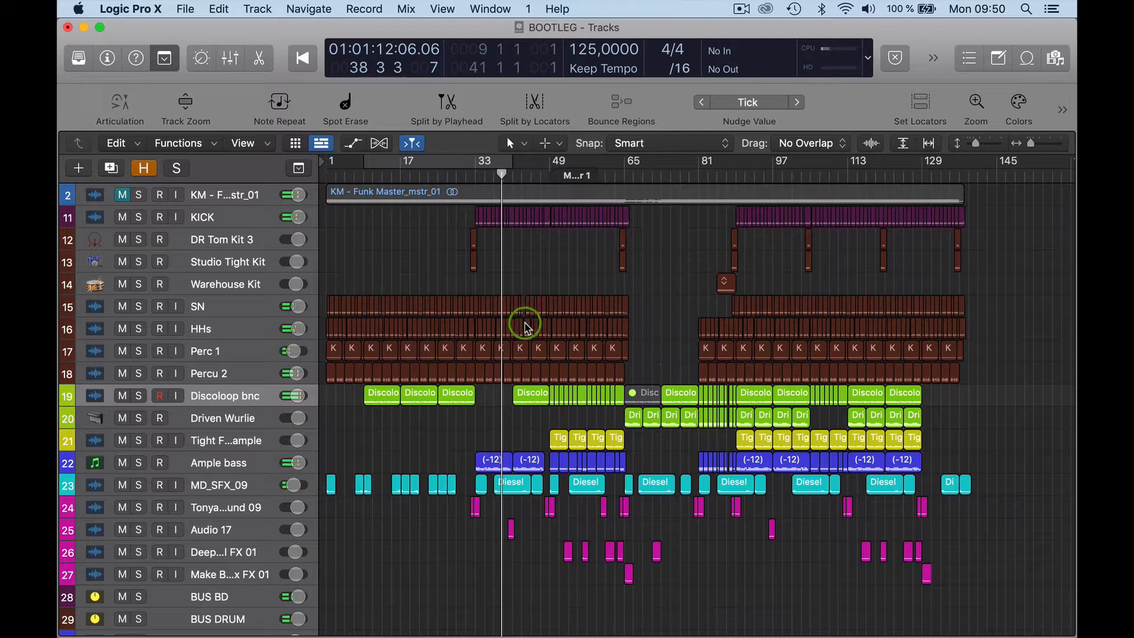
Play the KM - Funk Master reference track in solo from bar 38, compare it with the unsoloed mix, and stop playback.
left_click(240, 204)
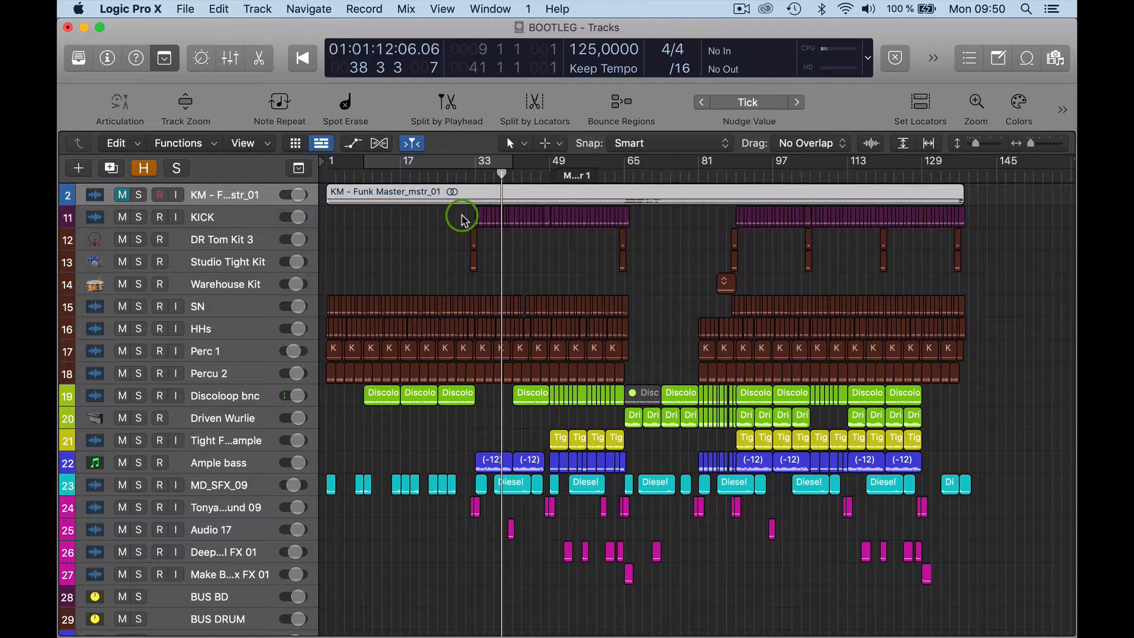
scroll(461, 219, "up", 5)
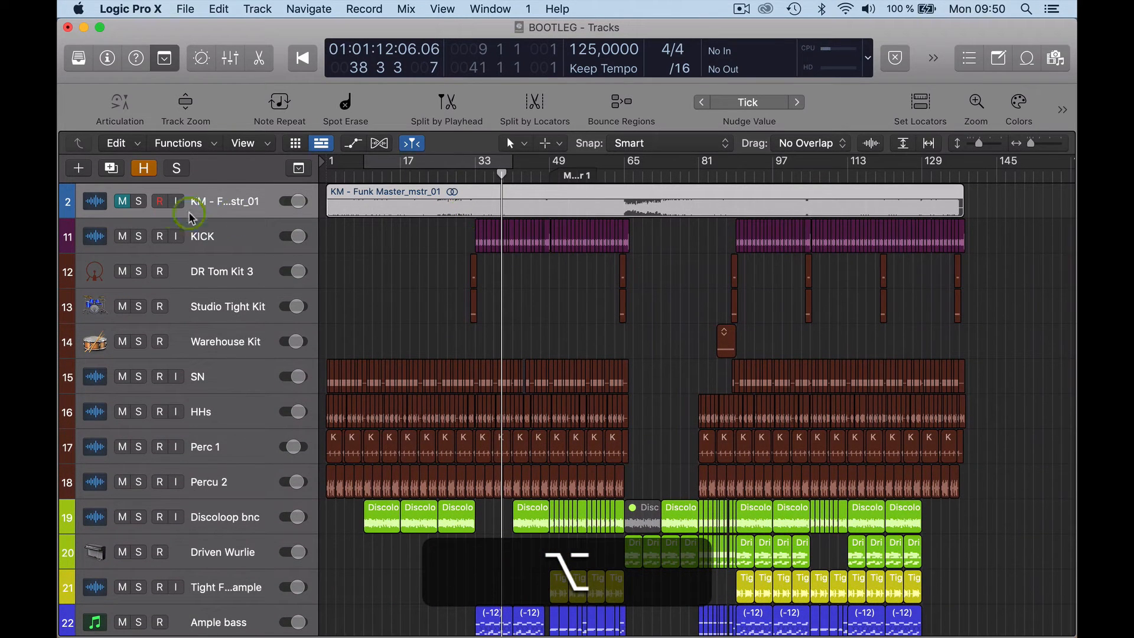
left_click(137, 202)
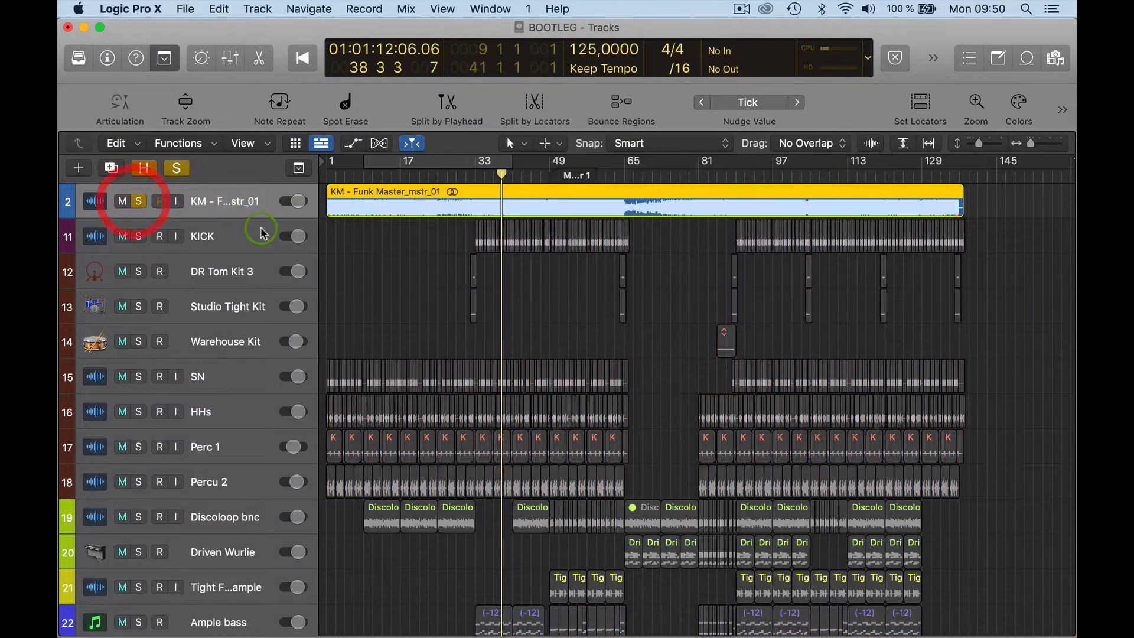
key("space")
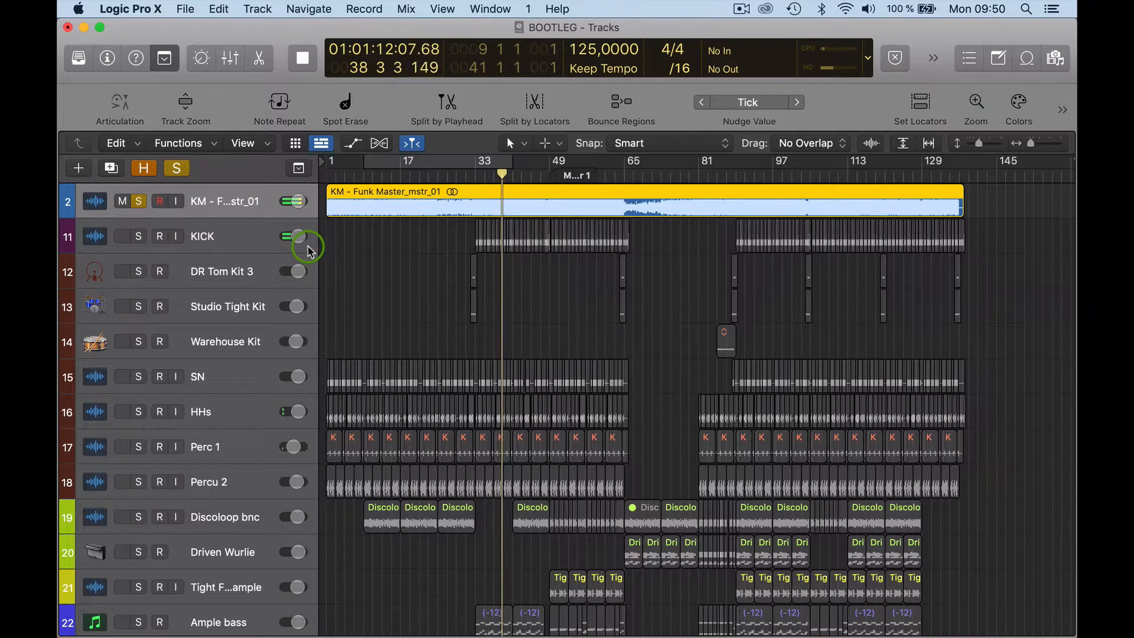
scroll(729, 337, "down", 5)
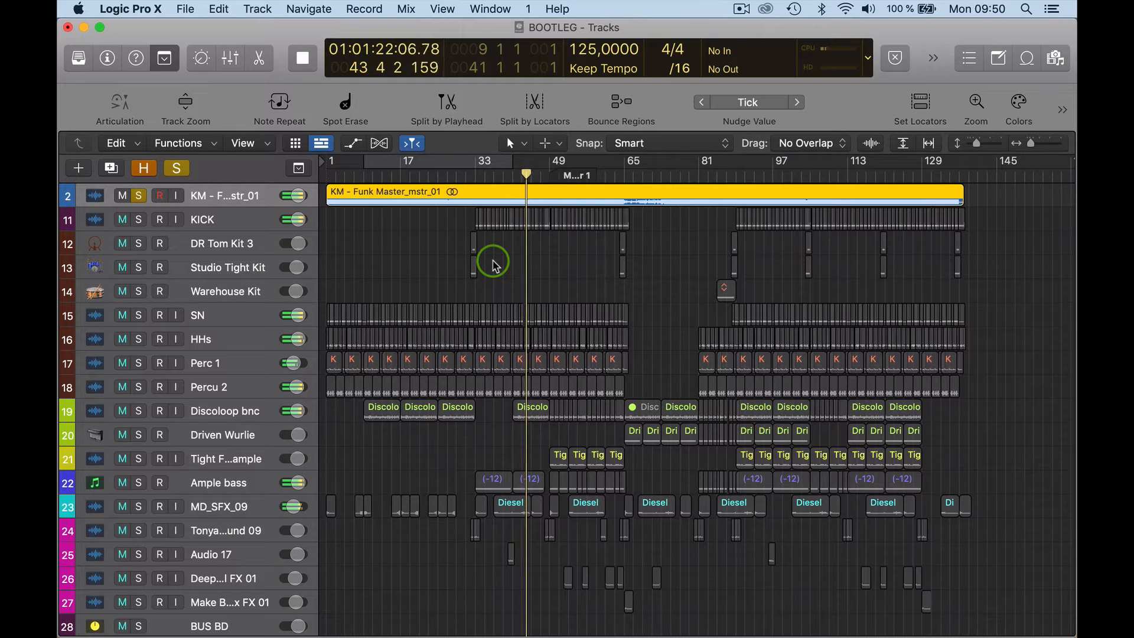
left_click(137, 198)
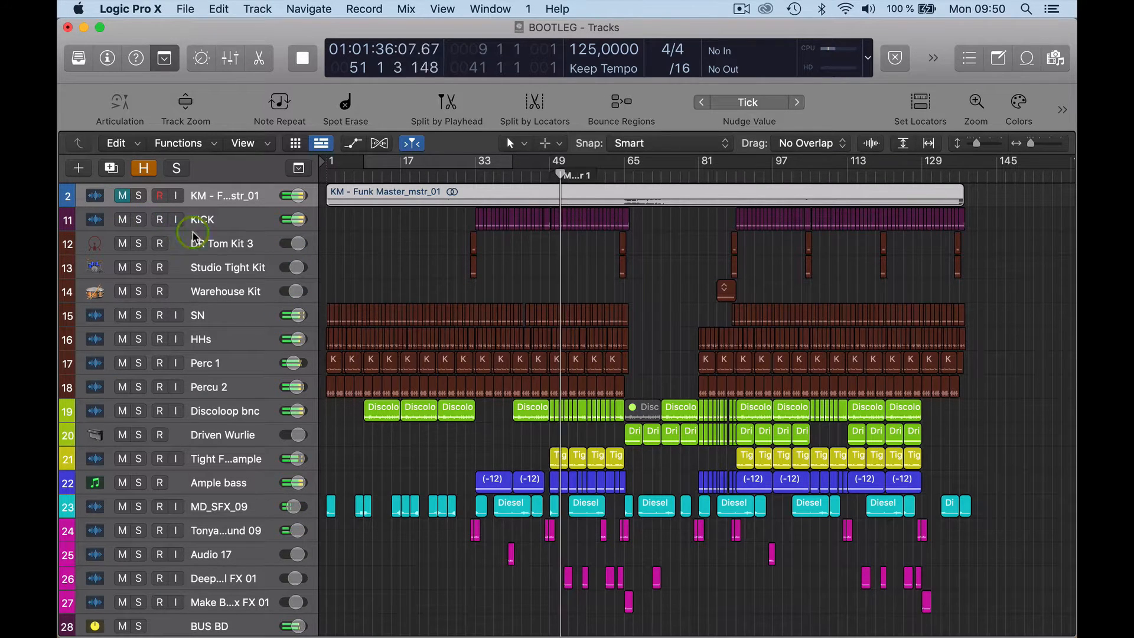
key("space")
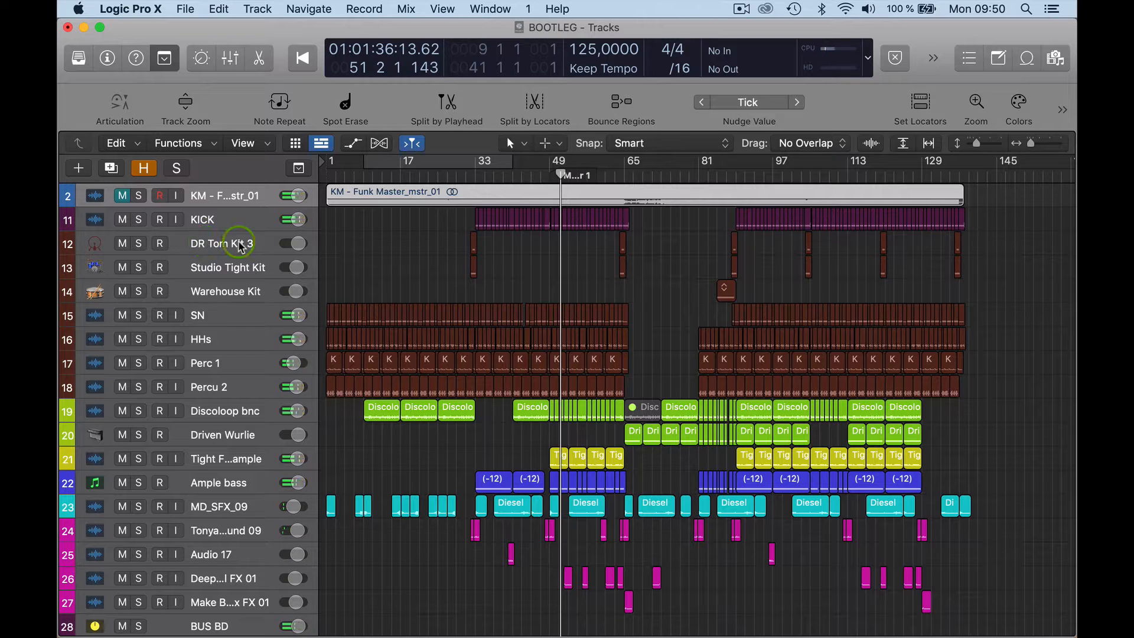
Examine the arrangement's drum, loop, bass, effects and bus tracks and how their regions are laid out.
scroll(383, 266, "up", 5, "alt")
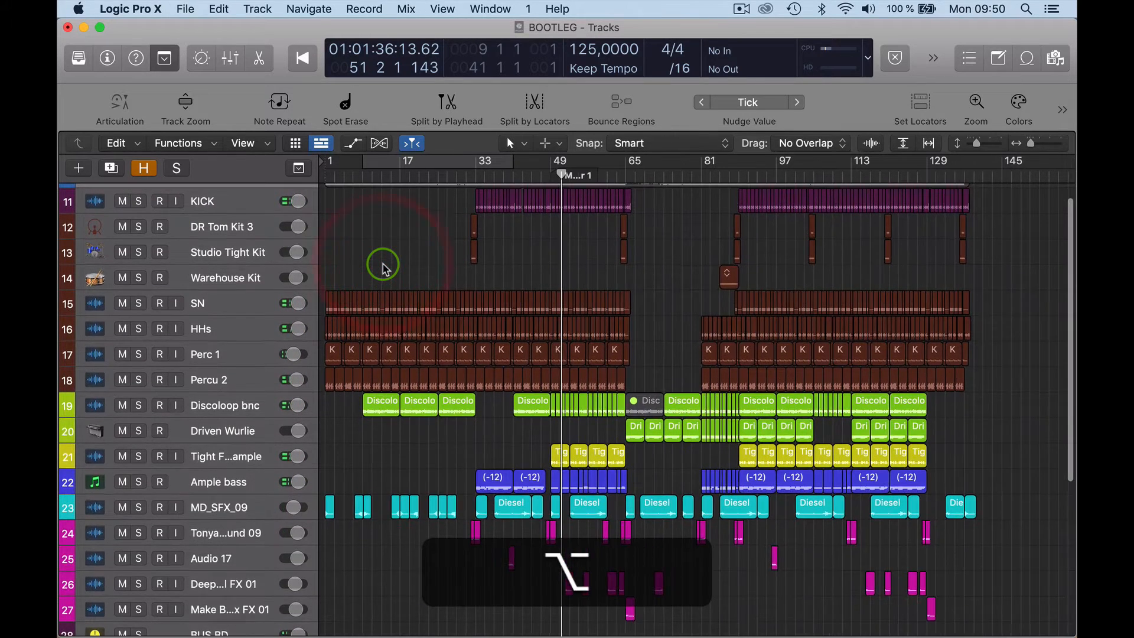
scroll(382, 266, "down", 7)
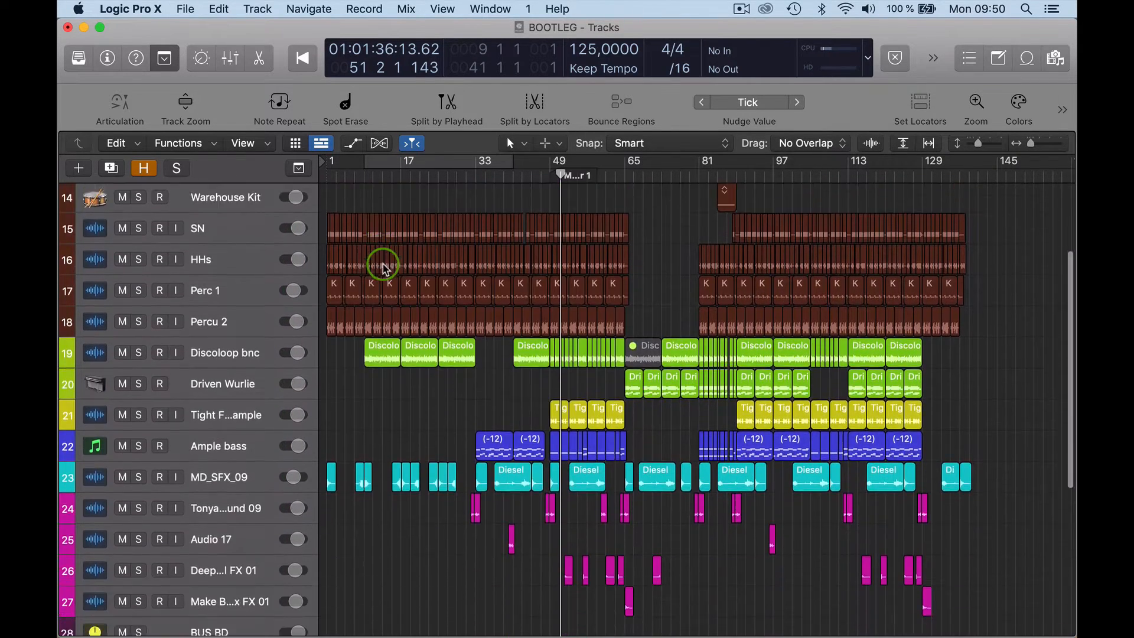
scroll(530, 374, "up", 5)
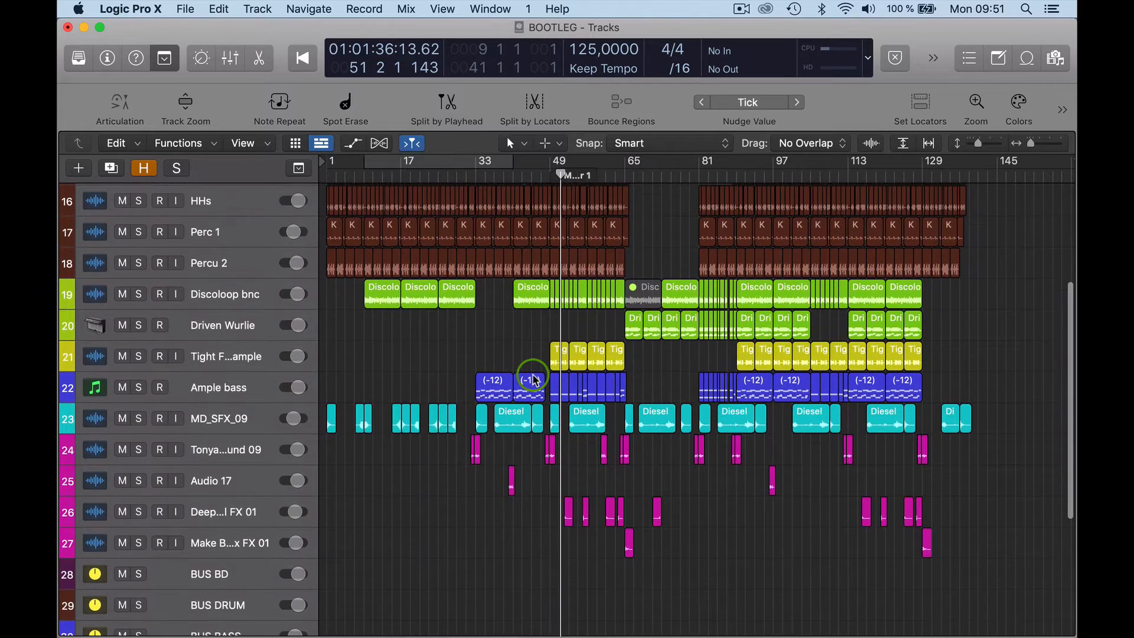
scroll(533, 374, "up", 2)
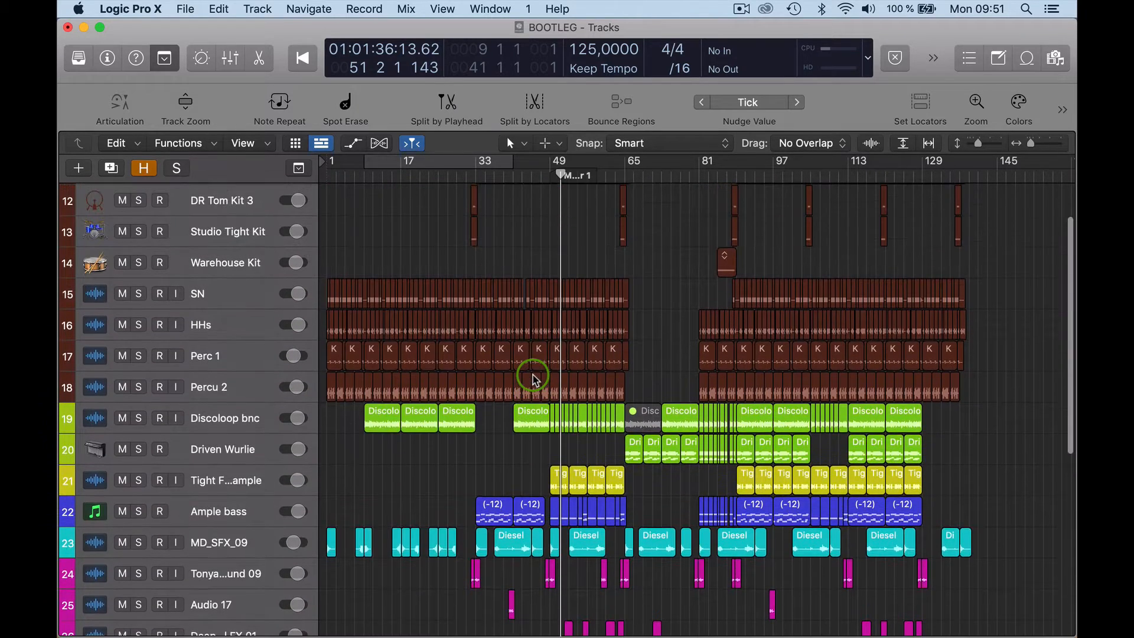
scroll(533, 373, "down", 4)
scroll(532, 378, "up", 5)
scroll(533, 379, "down", 6)
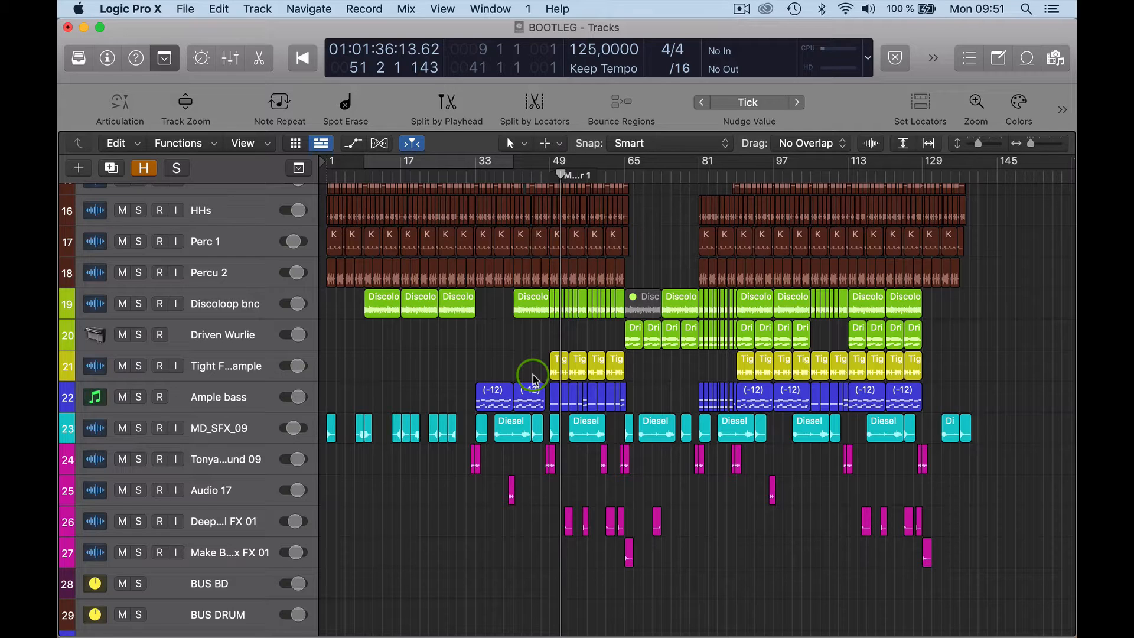
scroll(533, 378, "down", 1)
scroll(533, 377, "up", 5)
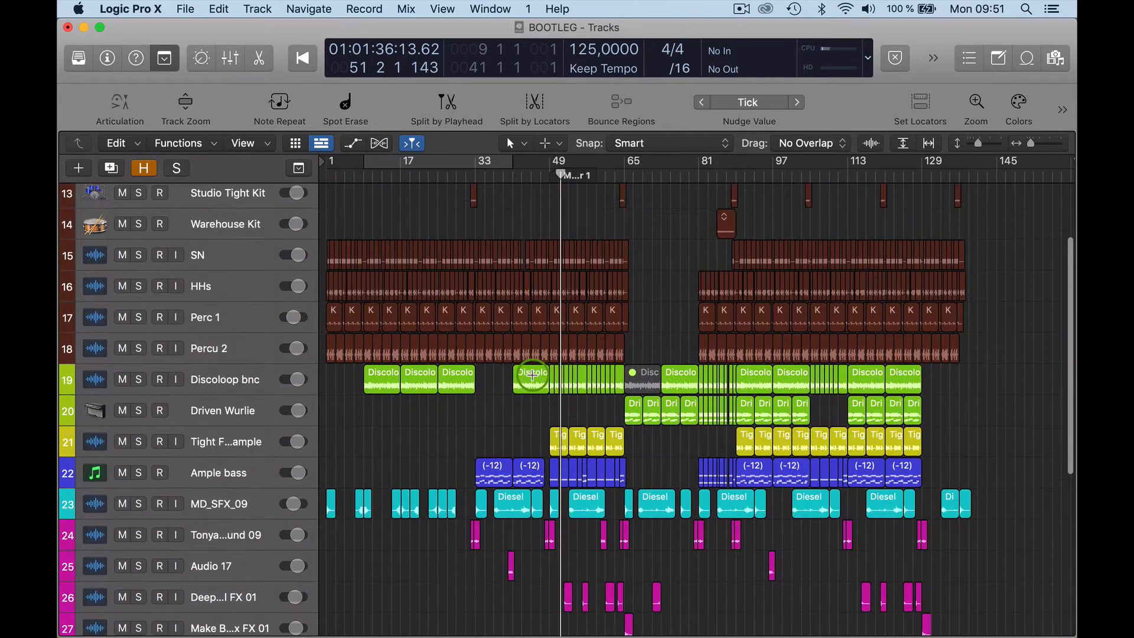
scroll(532, 376, "up", 4)
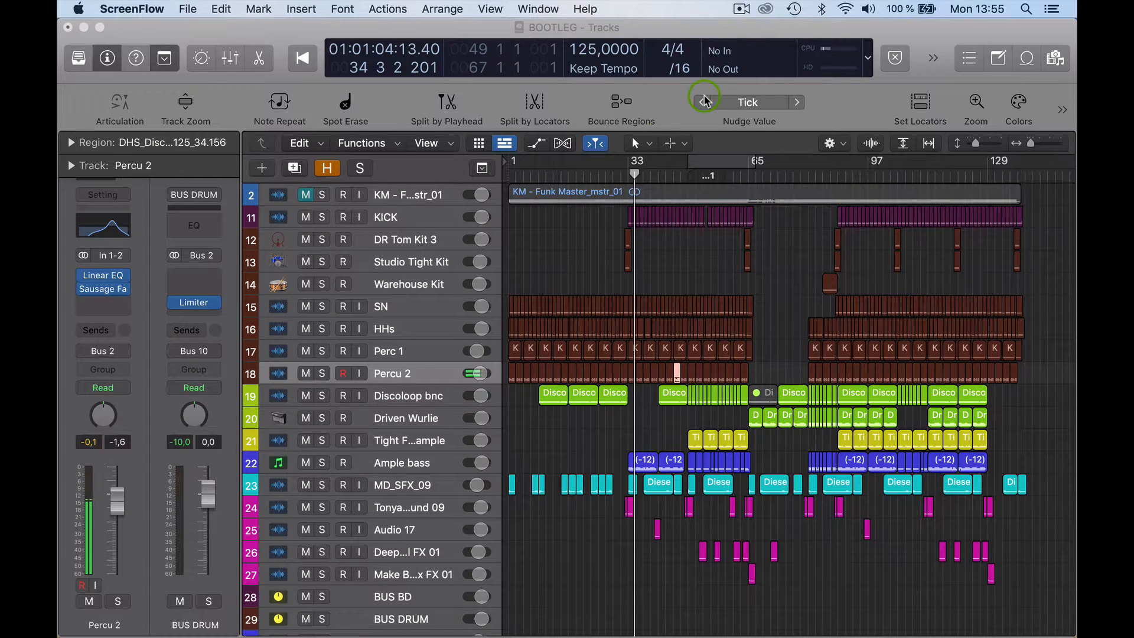
Solo the KICK track during playback and open its Channel EQ.
left_click(417, 224)
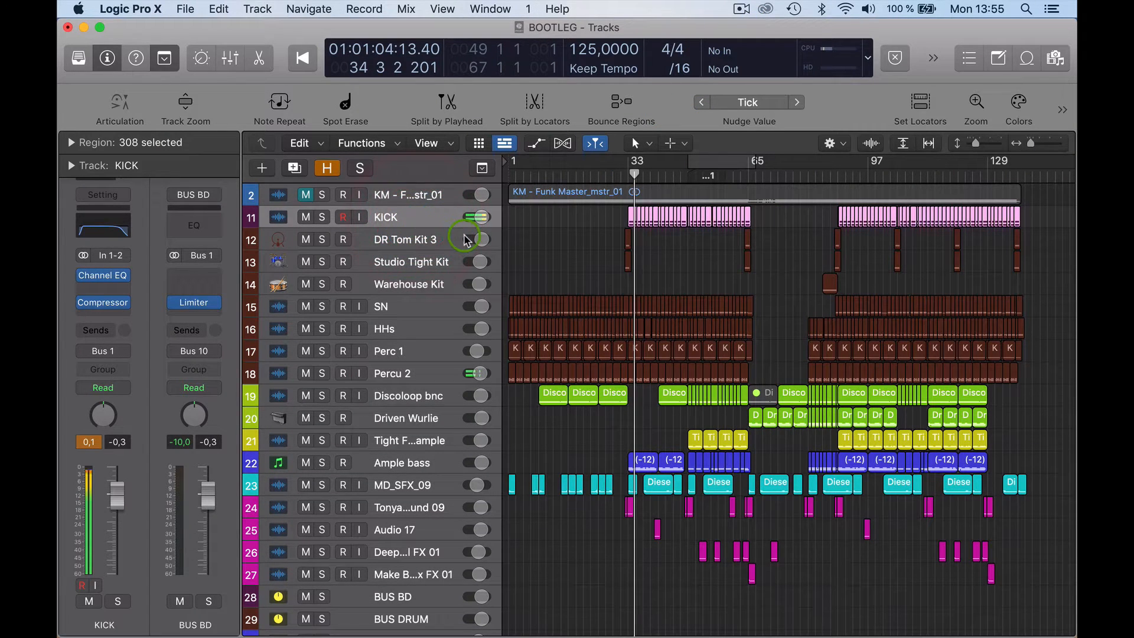
key("space")
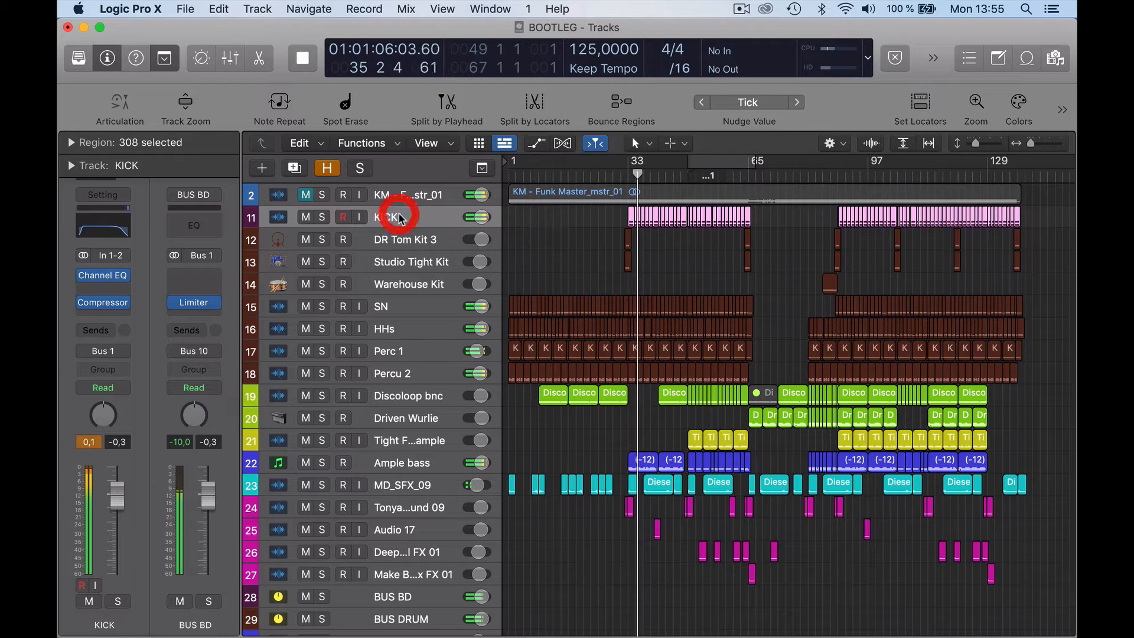
left_click(320, 218)
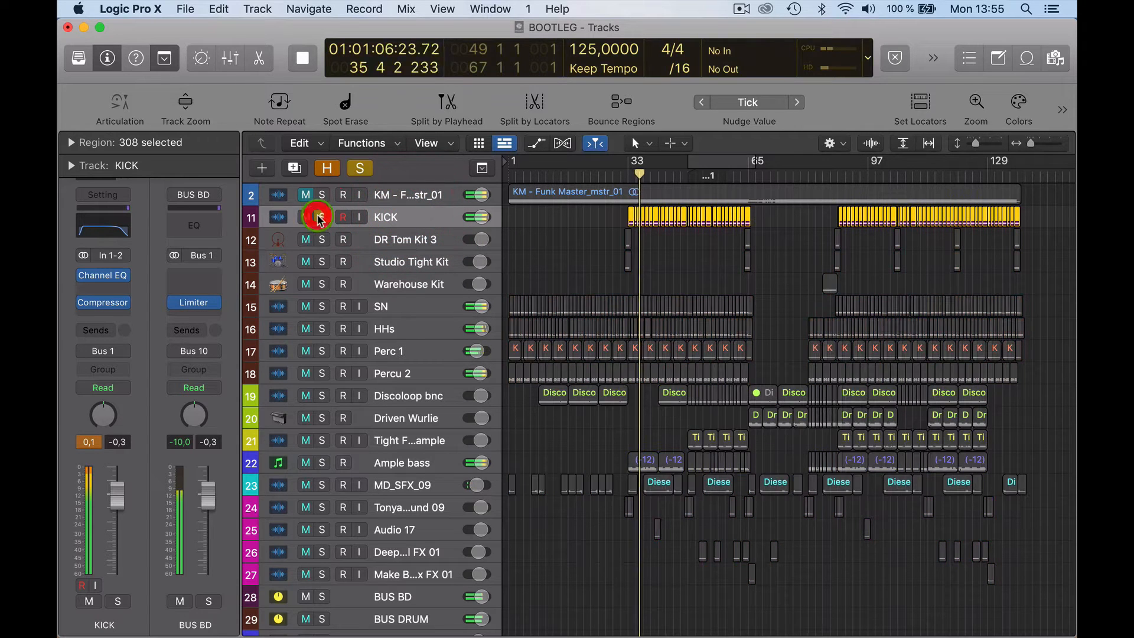
left_click(100, 276)
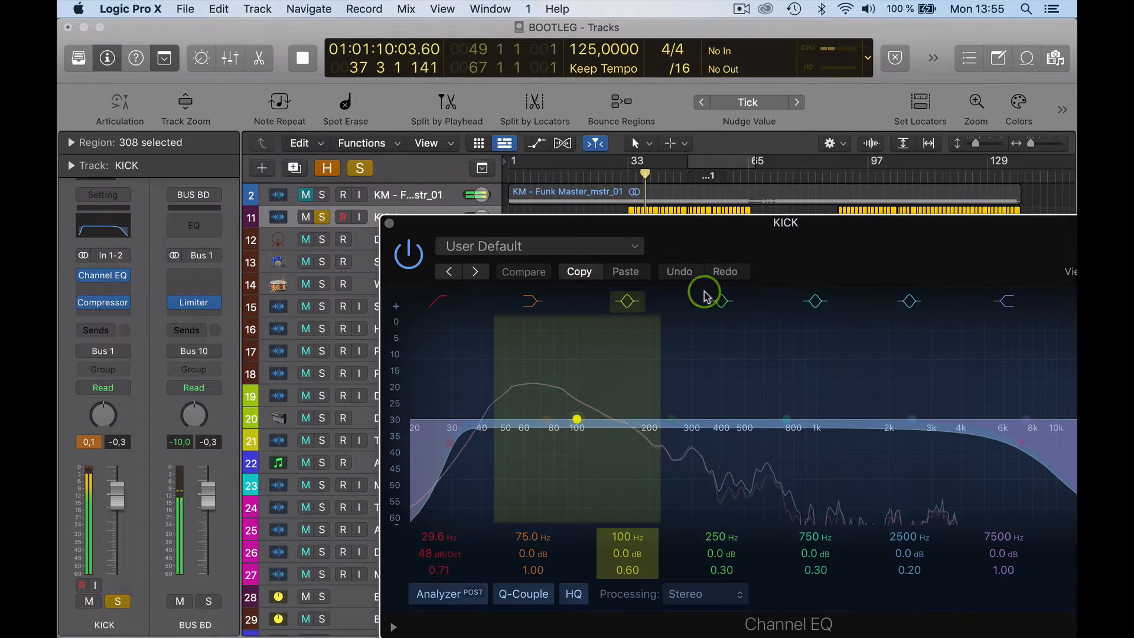
Examine the kick's Channel EQ curve and its high-cut band with playback running, and close the plug-in.
left_click_drag(886, 245, 748, 232)
key("space")
left_click(587, 207)
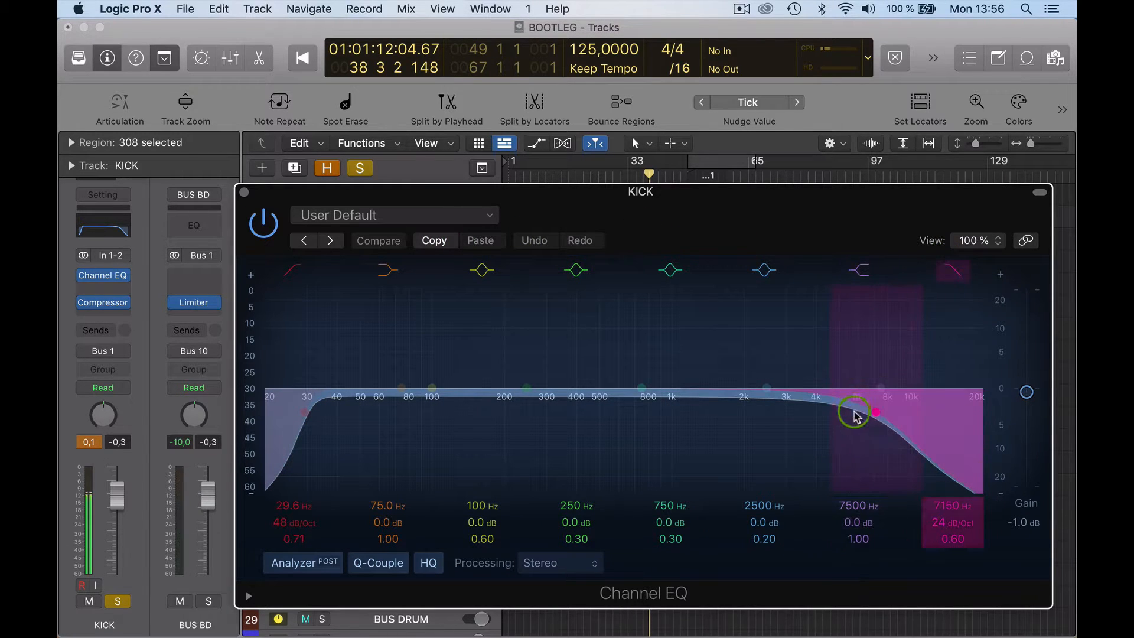
key("space")
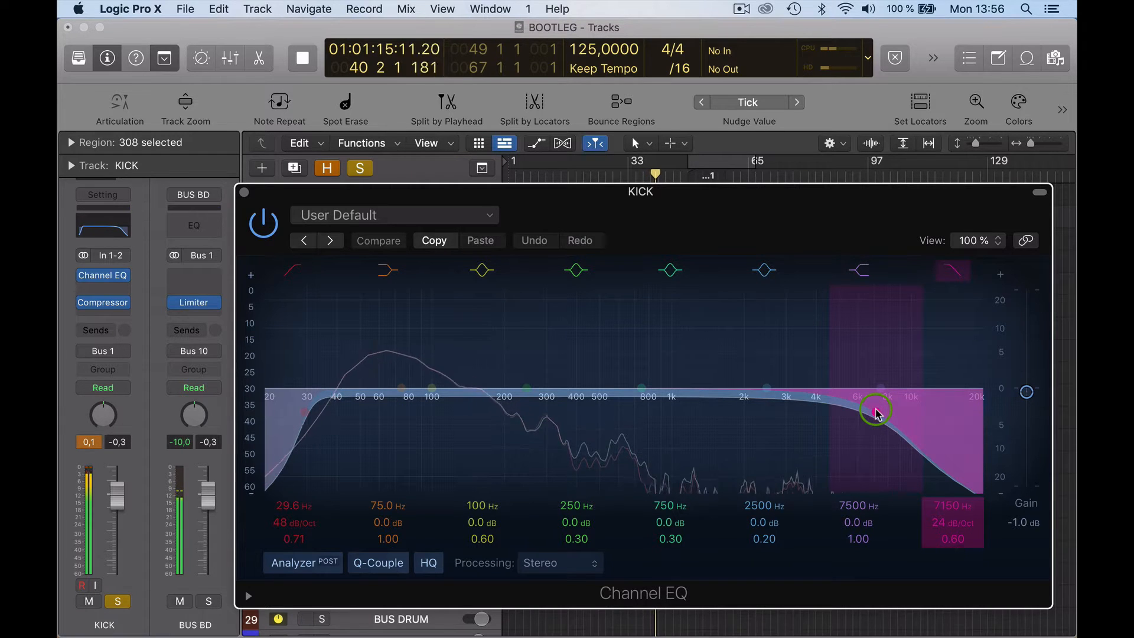
left_click(245, 195)
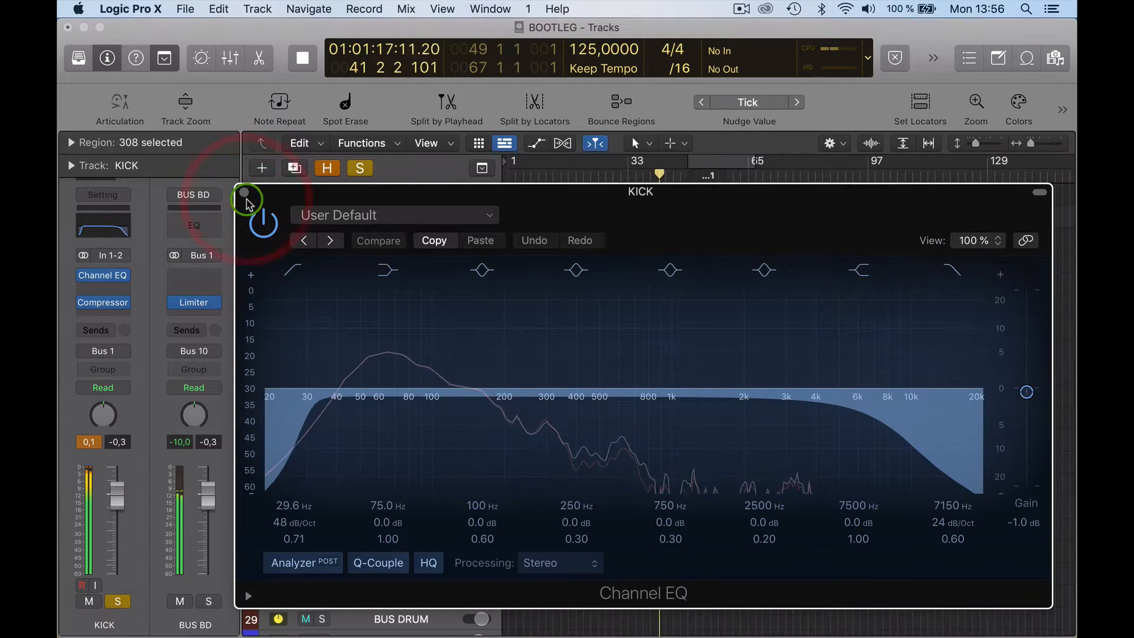
left_click(247, 195)
left_click(245, 195)
Clear the active solo and listen to the full mix while viewing the arrangement around bars 41 to 57.
left_click(360, 168)
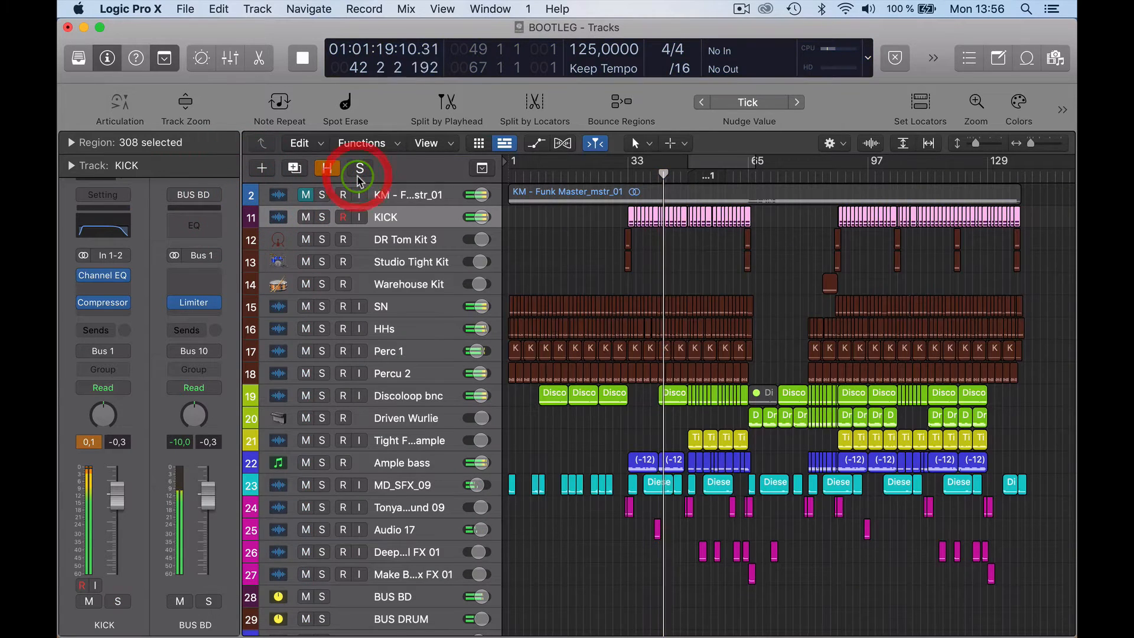
scroll(473, 239, "up", 5)
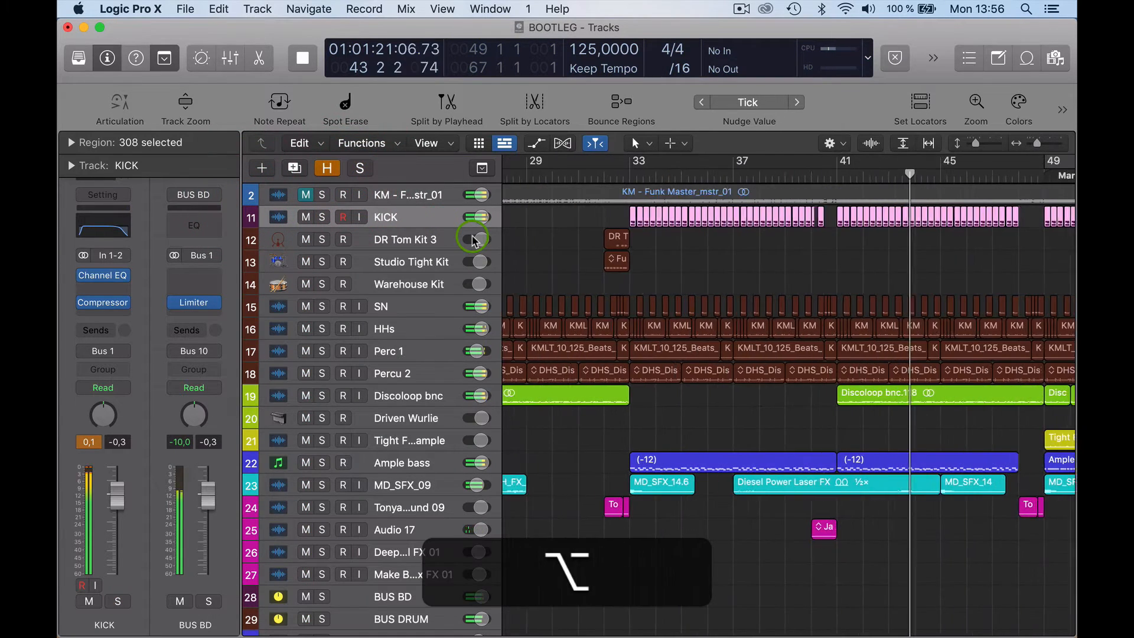
scroll(472, 240, "up", 3)
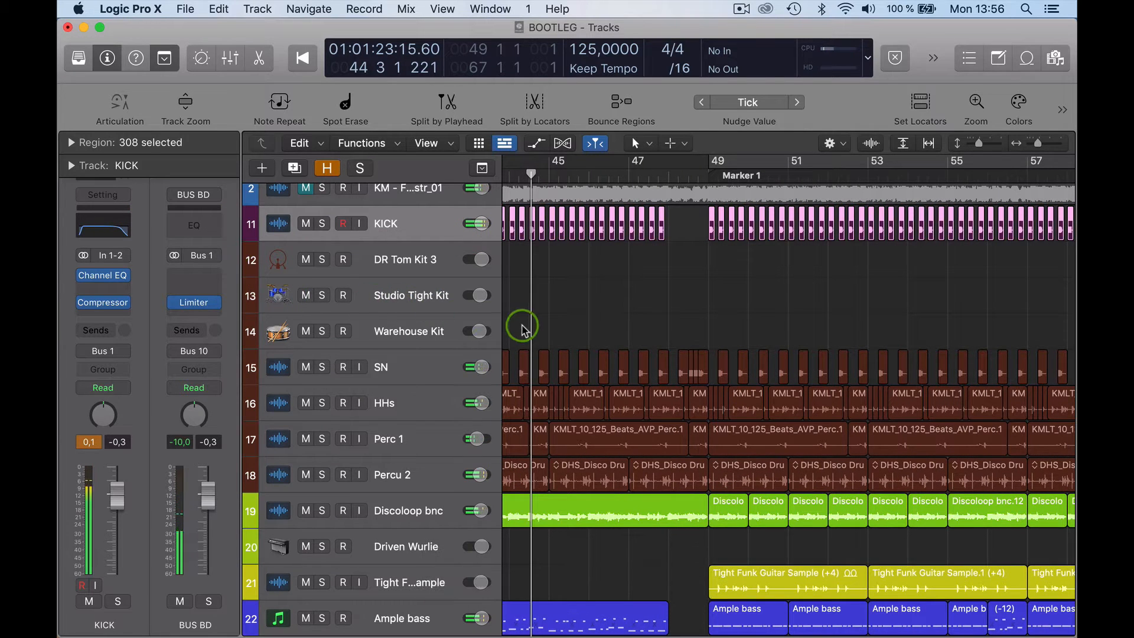
scroll(467, 379, "down", 1)
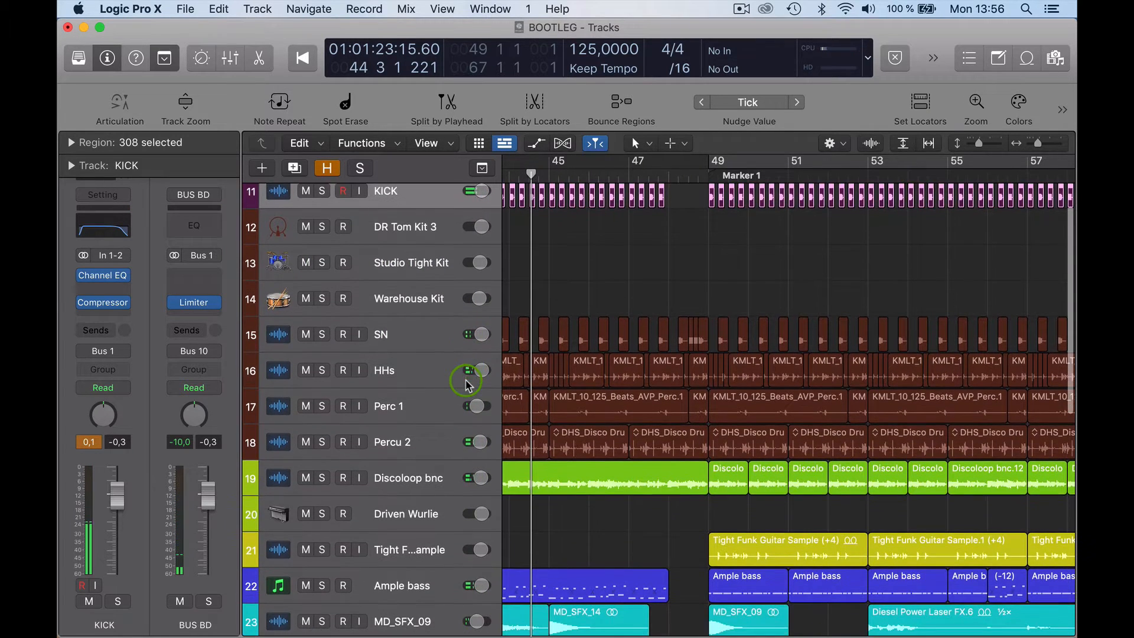
Select the HHs track and solo it together with the KICK track during playback from about bar 44.
left_click(421, 376)
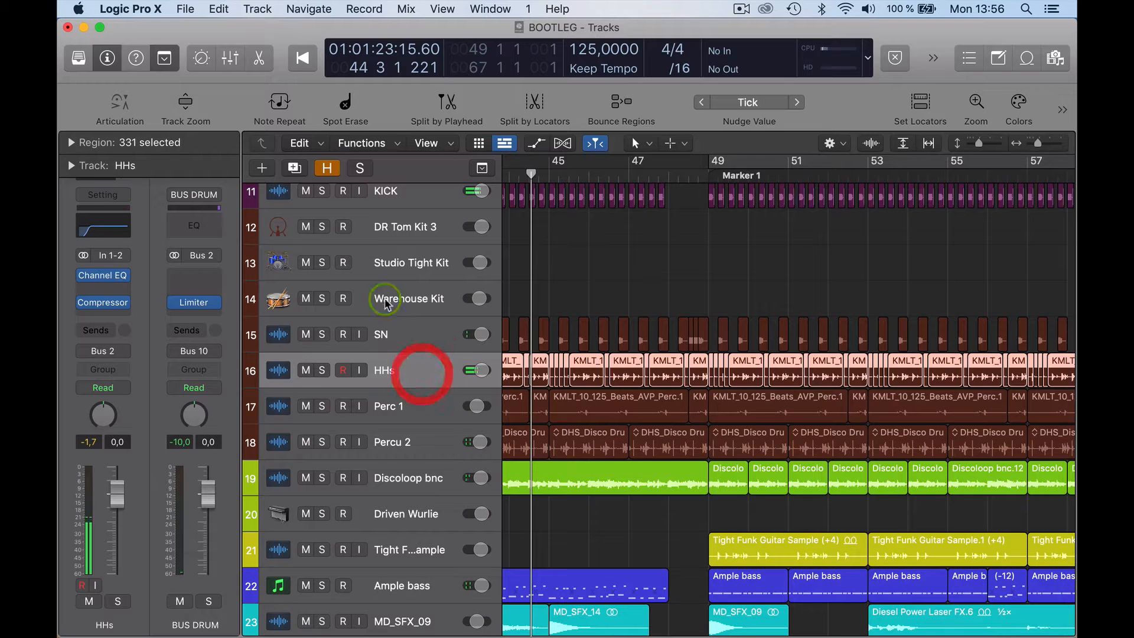
left_click(322, 192)
key("space")
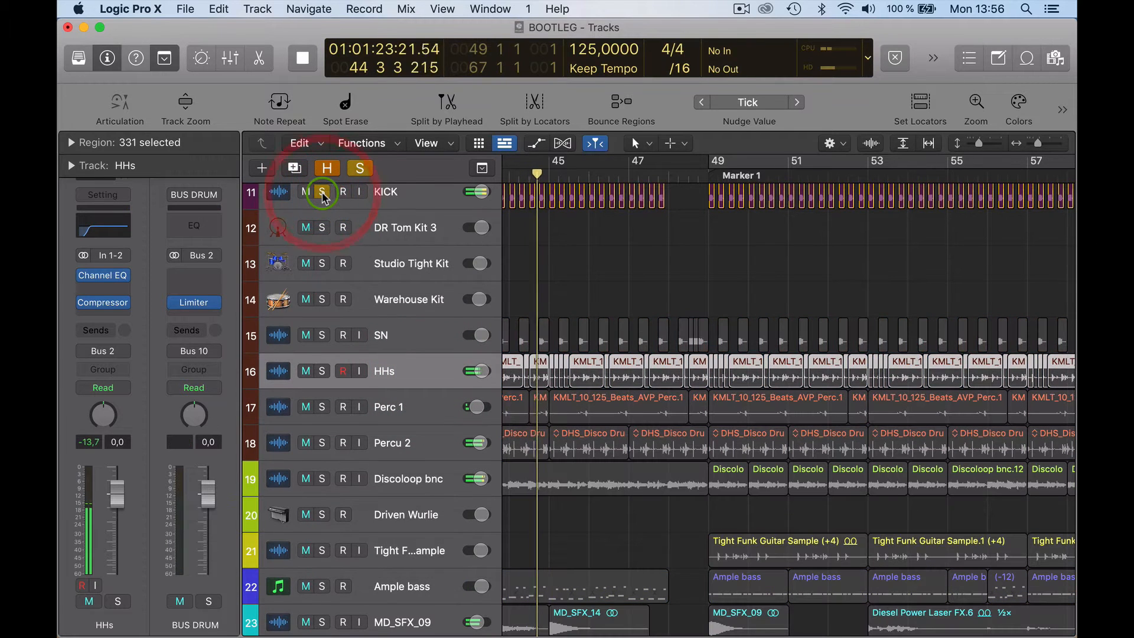
left_click(319, 371)
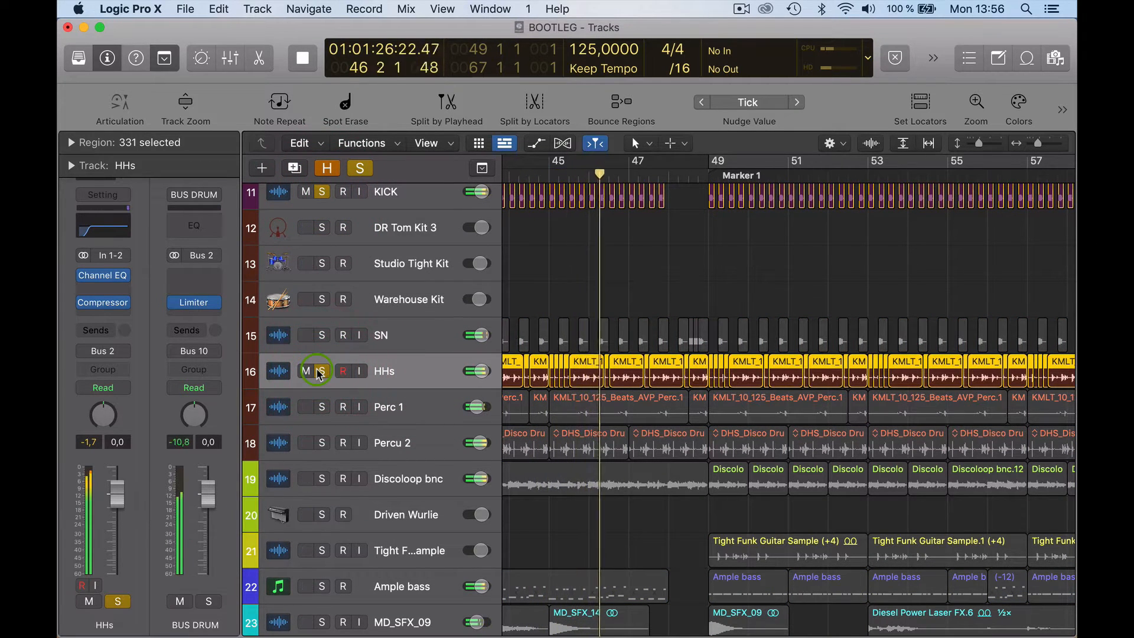
Clear the solo on the KICK and HHs tracks and set the cycle range from bar 33 to bar 38.
key("space")
left_click(320, 371)
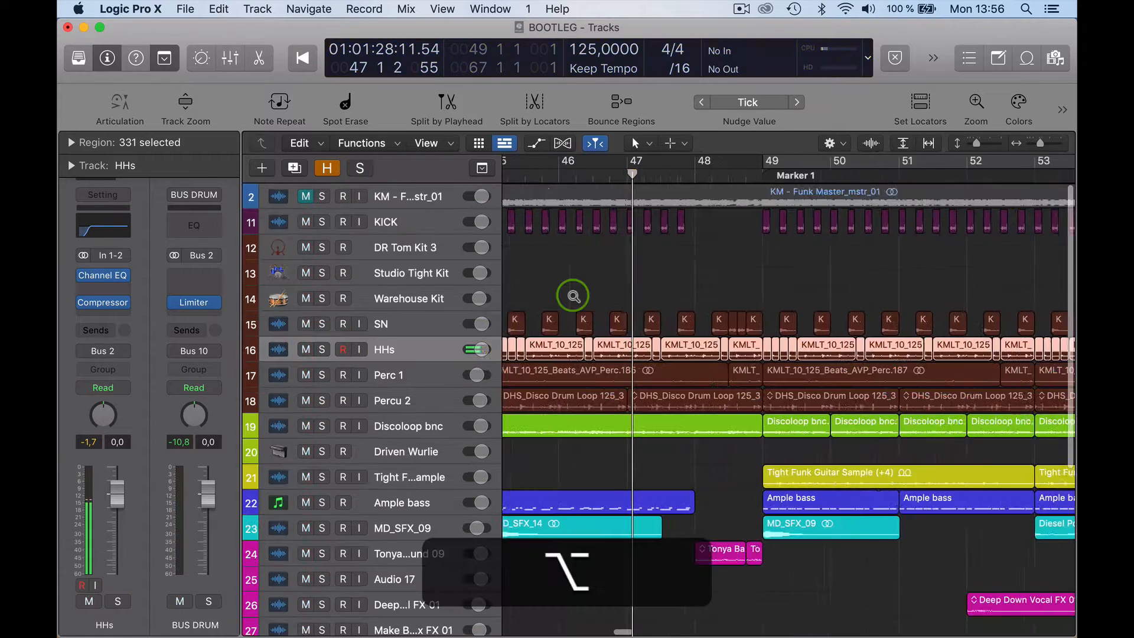
scroll(574, 299, "left", 8)
scroll(572, 299, "left", 8)
key("space")
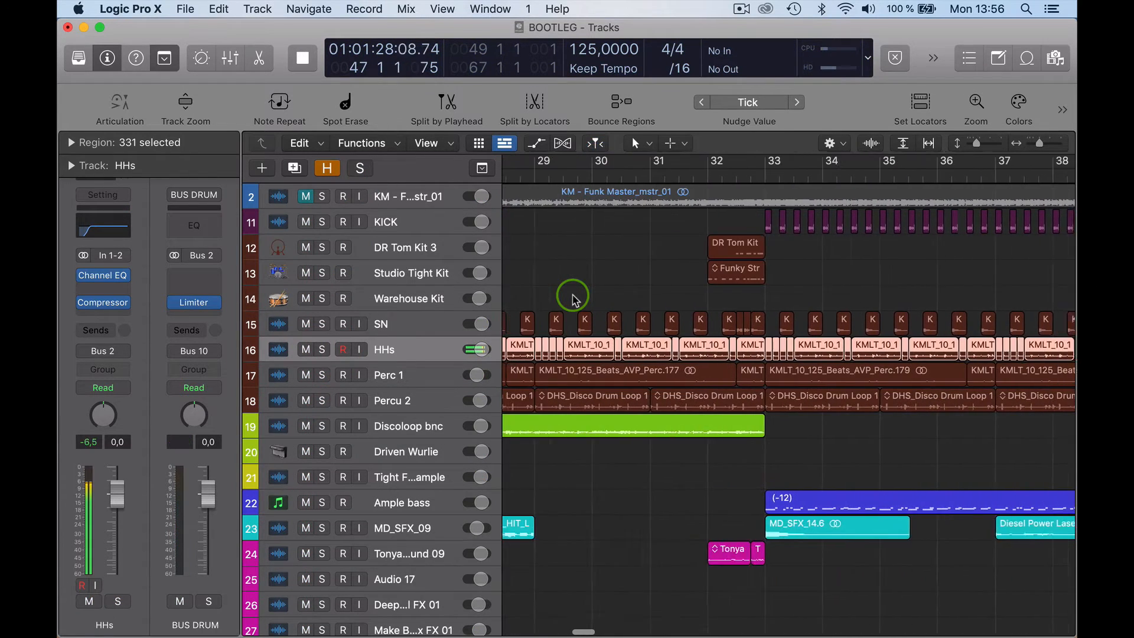
left_click(900, 164)
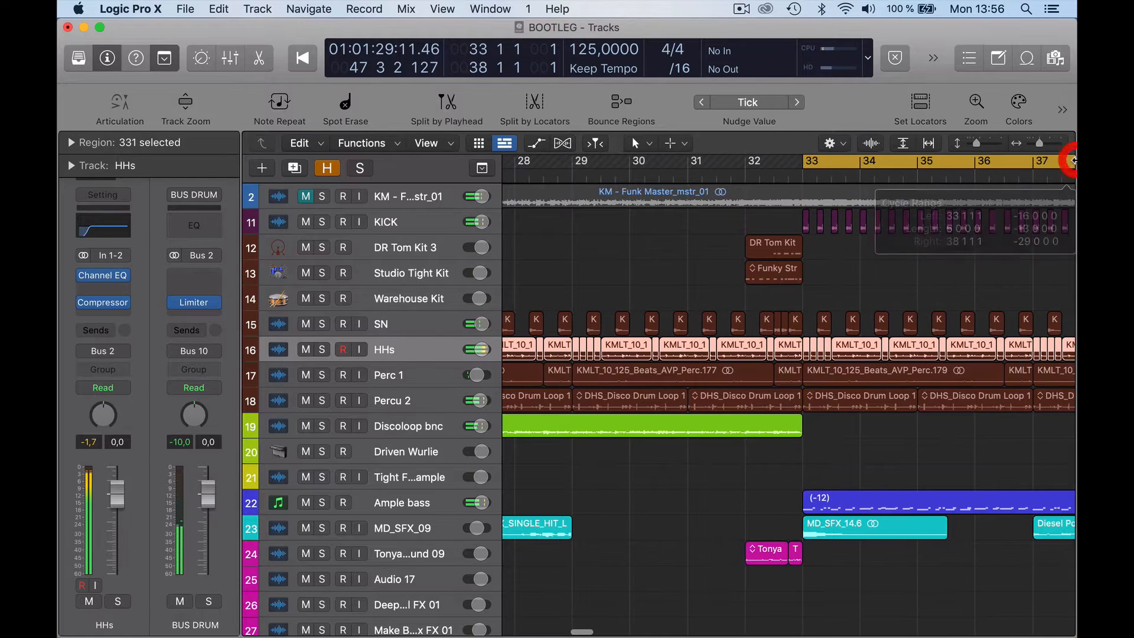
Open the Compressor on the HHs track and examine its settings, pausing playback.
left_click(105, 303)
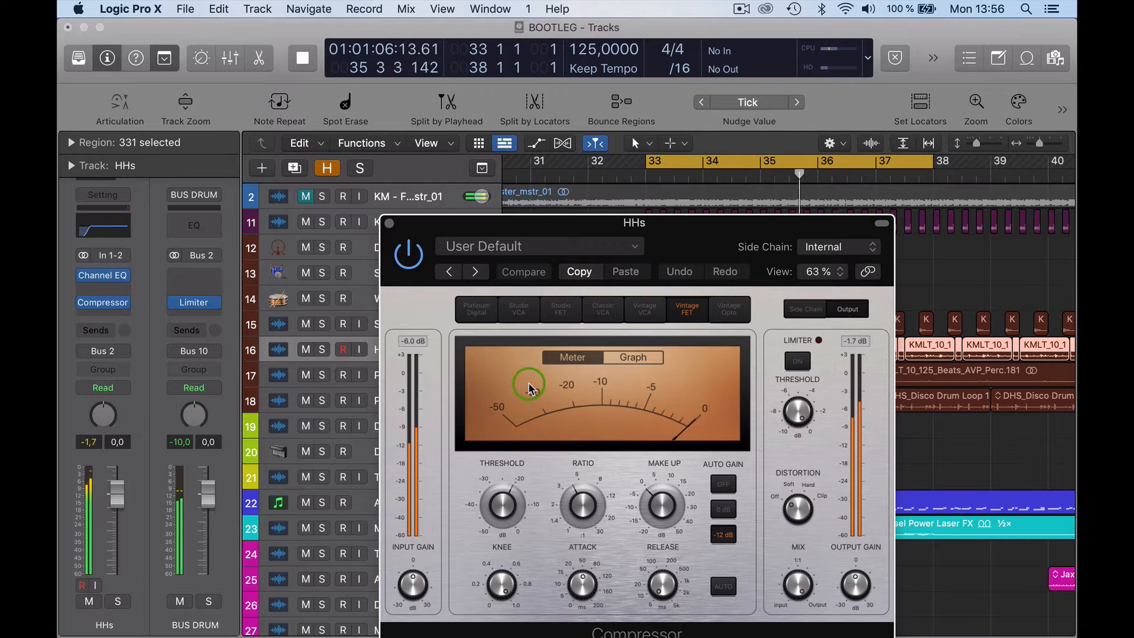
key("space")
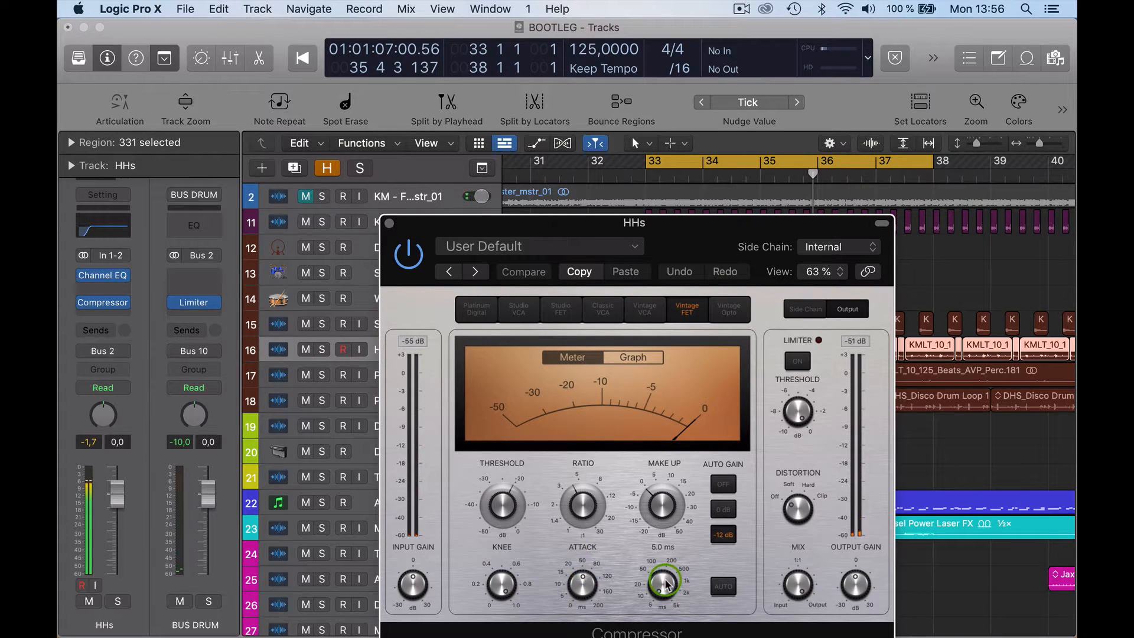
Toggle the bypass of the soloed KICK track's Compressor during playback, then close the plug-in and clear the solo.
left_click(409, 256)
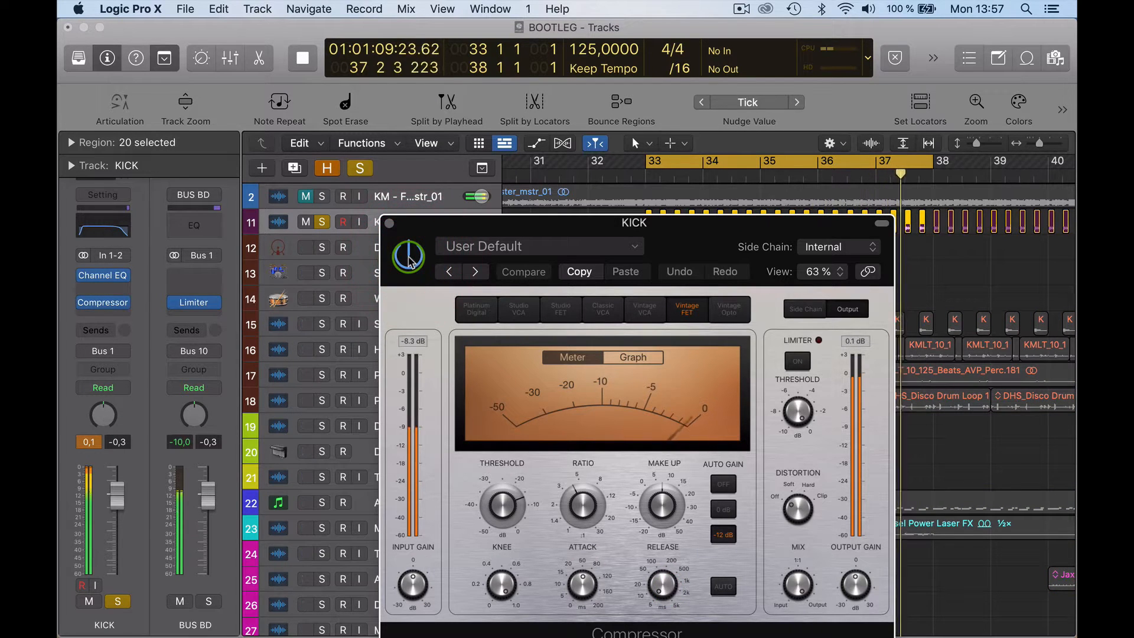
left_click(389, 223)
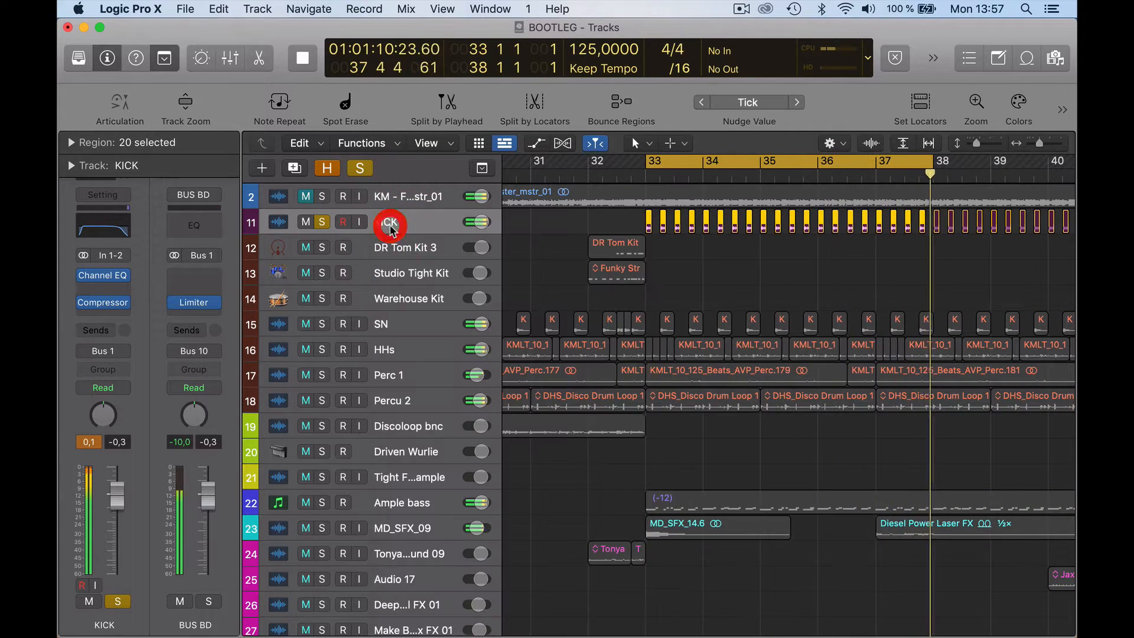
left_click(321, 222)
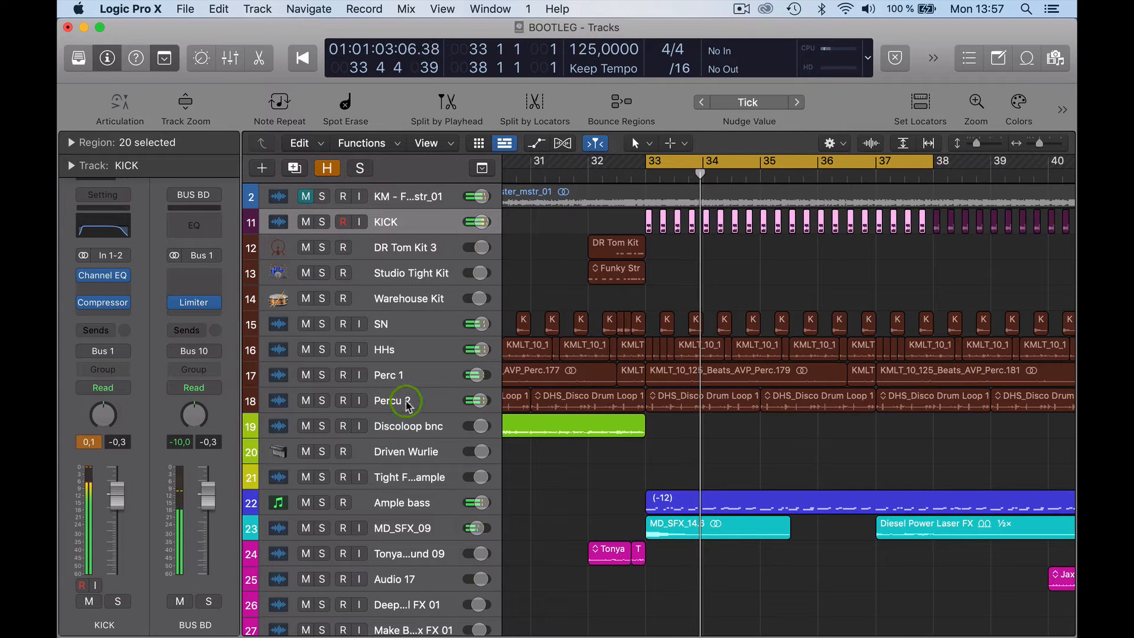
Select the SN track, listen to it soloed and in the full mix, and clear its solo.
scroll(414, 355, "down", 1)
left_click(417, 316)
left_click(325, 317)
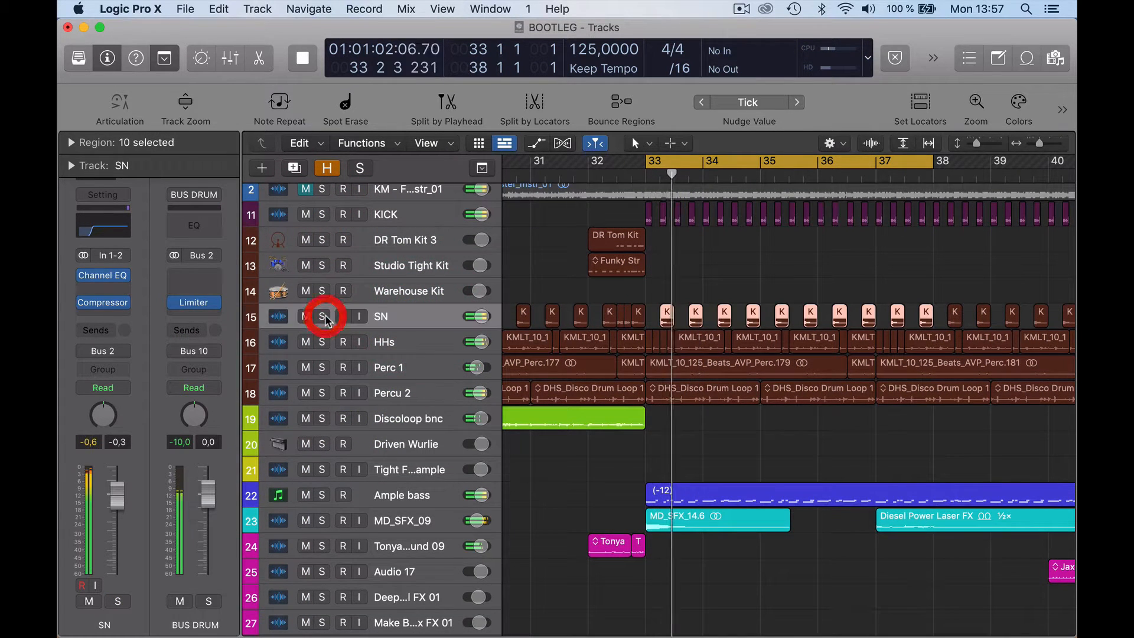
left_click(324, 317, "alt")
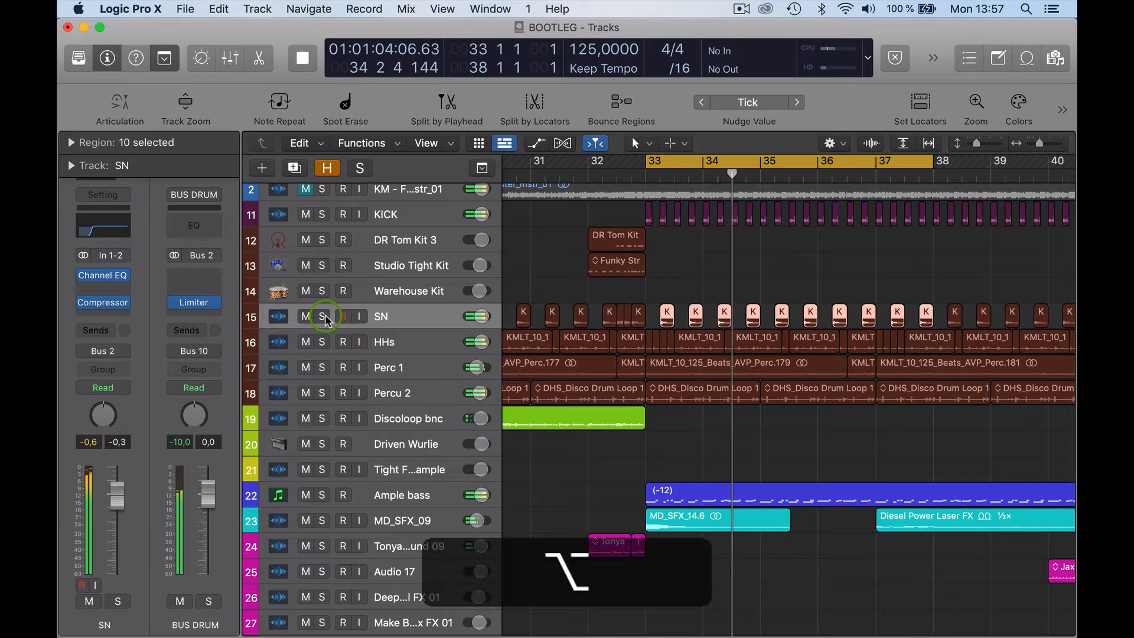
scroll(325, 318, "up", 3)
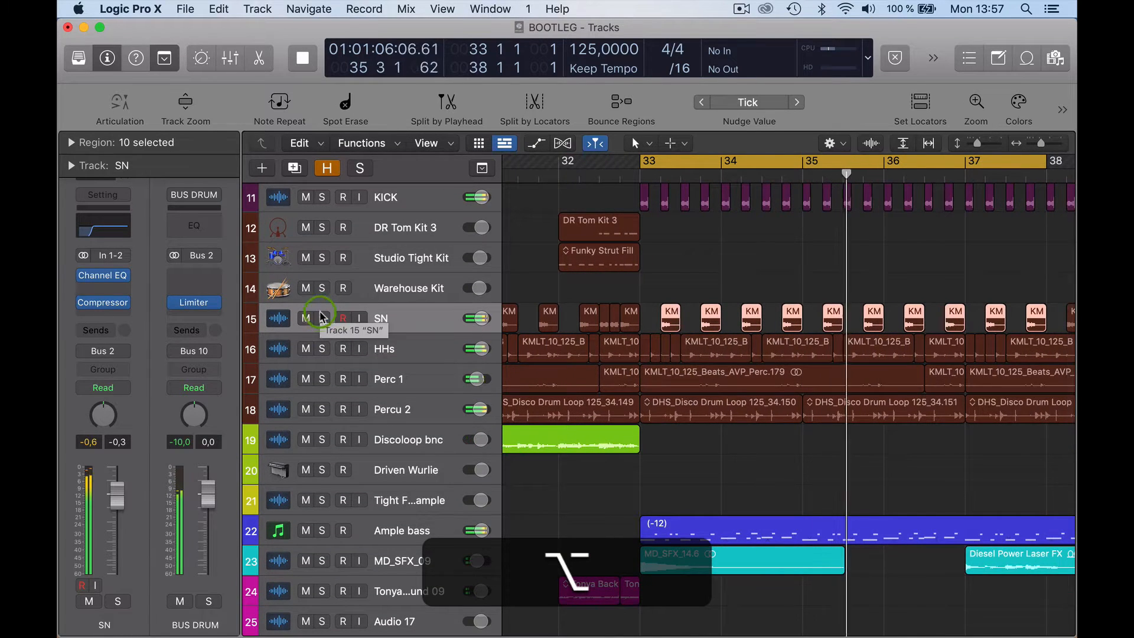
left_click(322, 318)
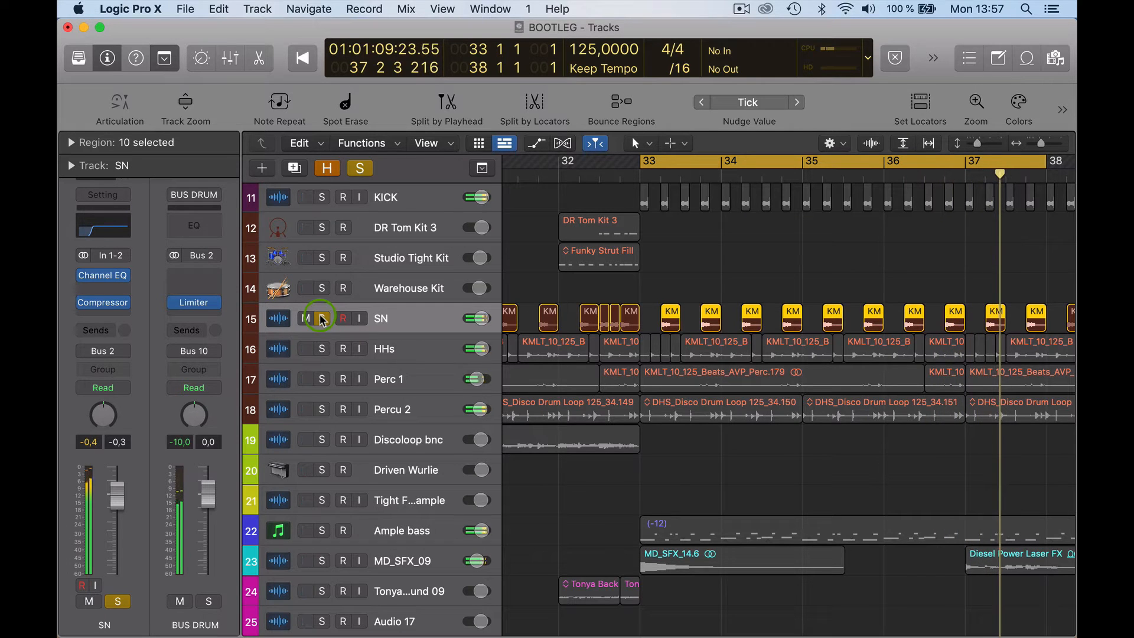
left_click(322, 317)
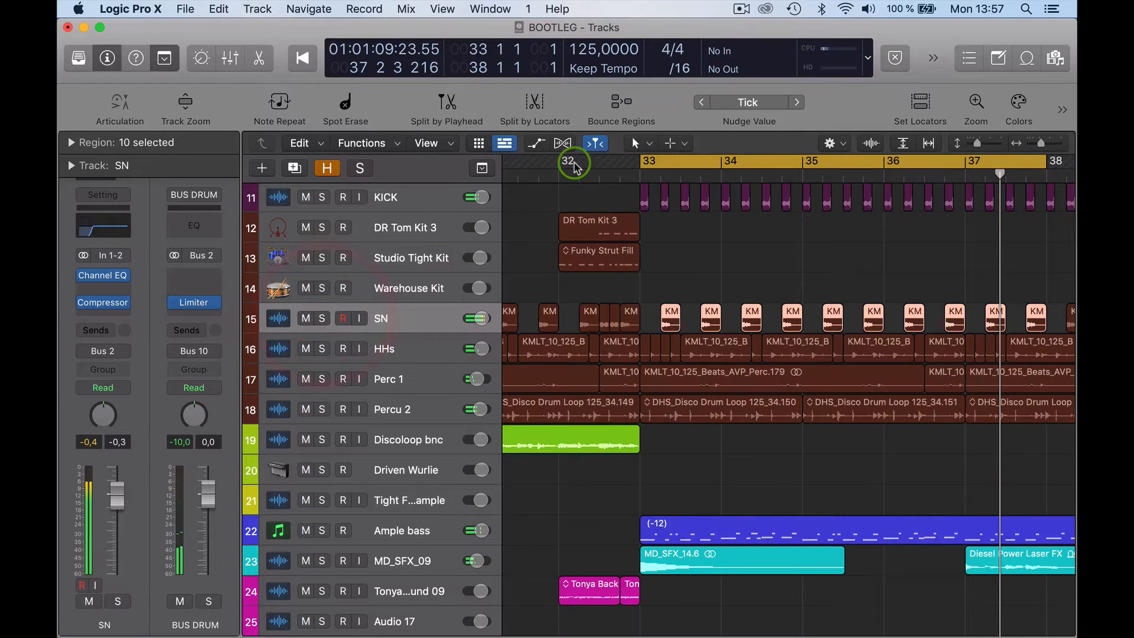
Set the cycle range from bar 32 to the middle of bar 33 and select the DR Tom Kit 3 track.
left_click_drag(560, 163, 670, 161)
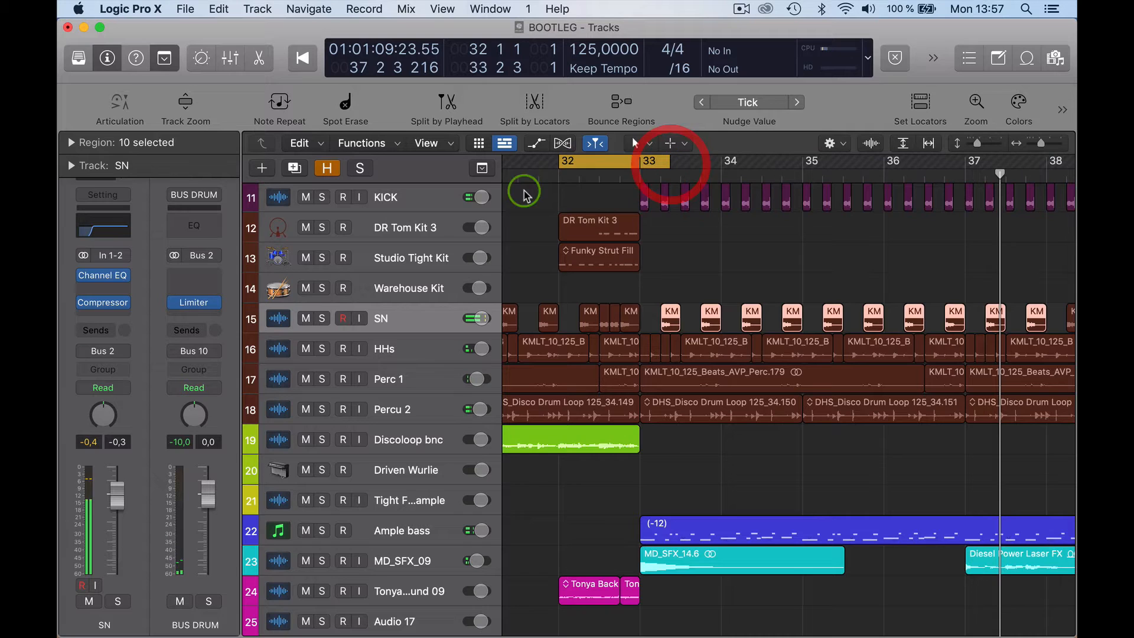
left_click(417, 229)
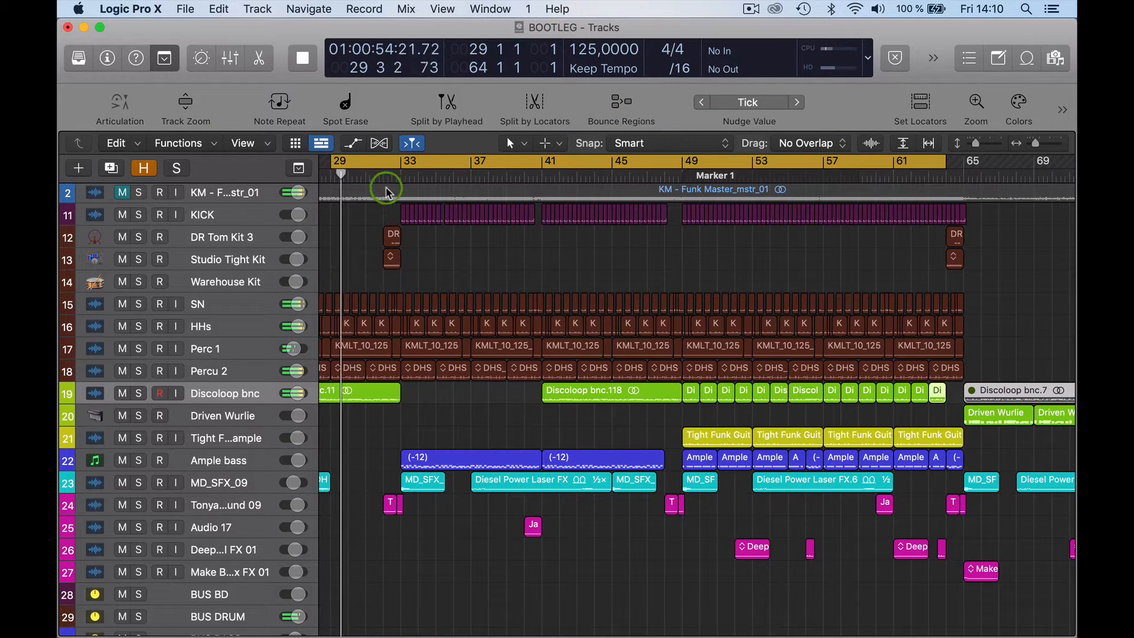
Stop playback at the drum fills in bar 32 and set the cycle range from bar 32 to bar 35.
scroll(418, 239, "up", 3)
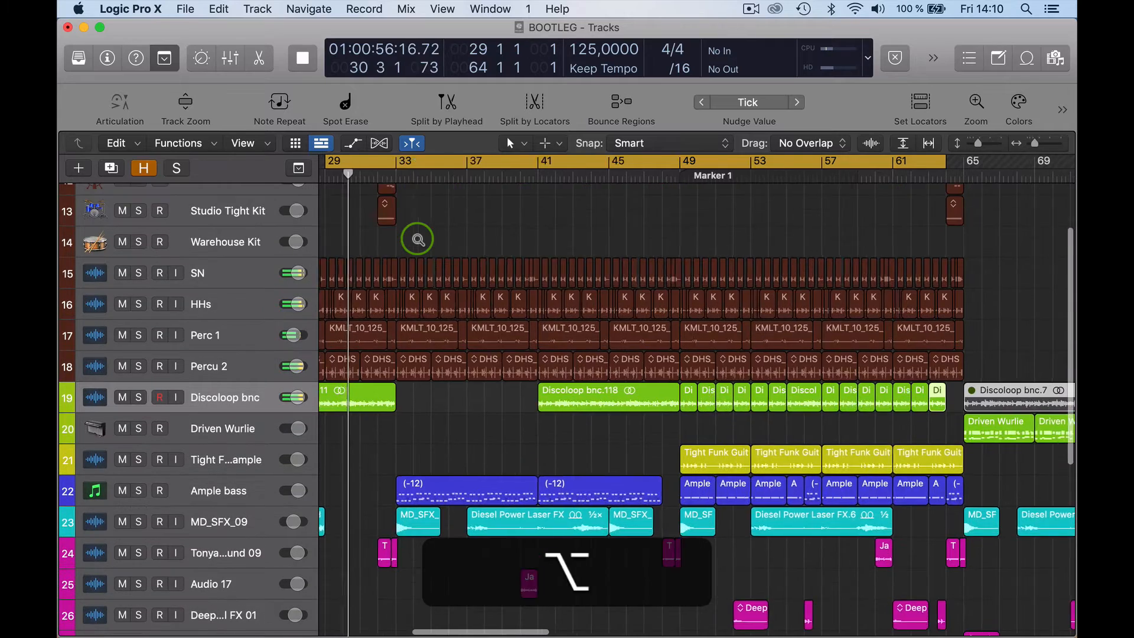
scroll(418, 239, "up", 6)
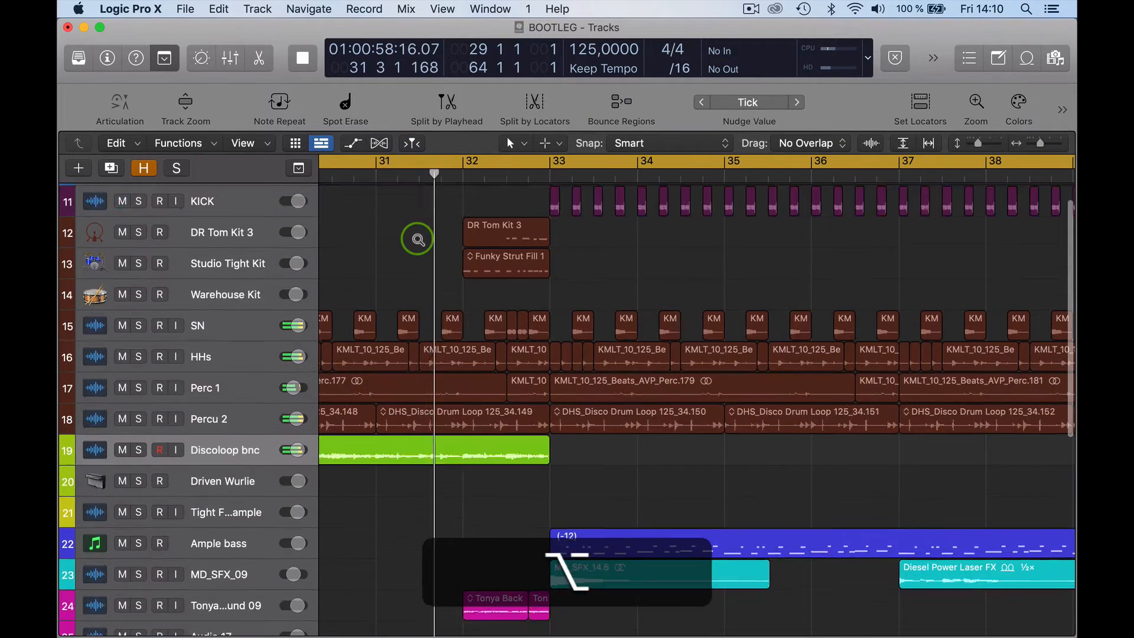
scroll(418, 239, "up", 2)
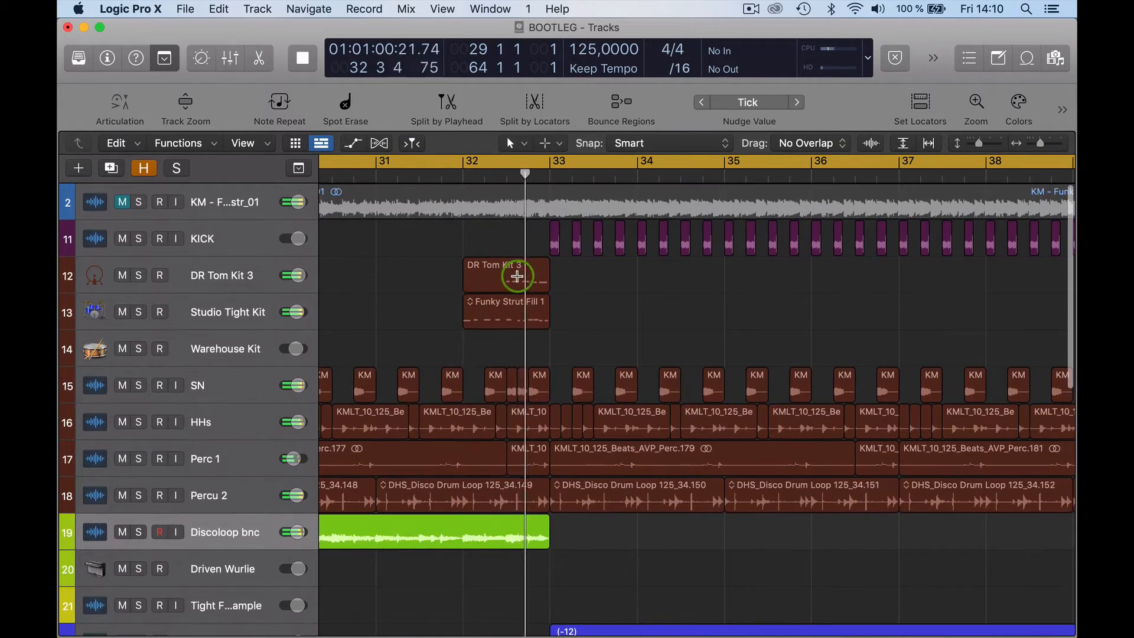
key("space")
left_click(506, 169)
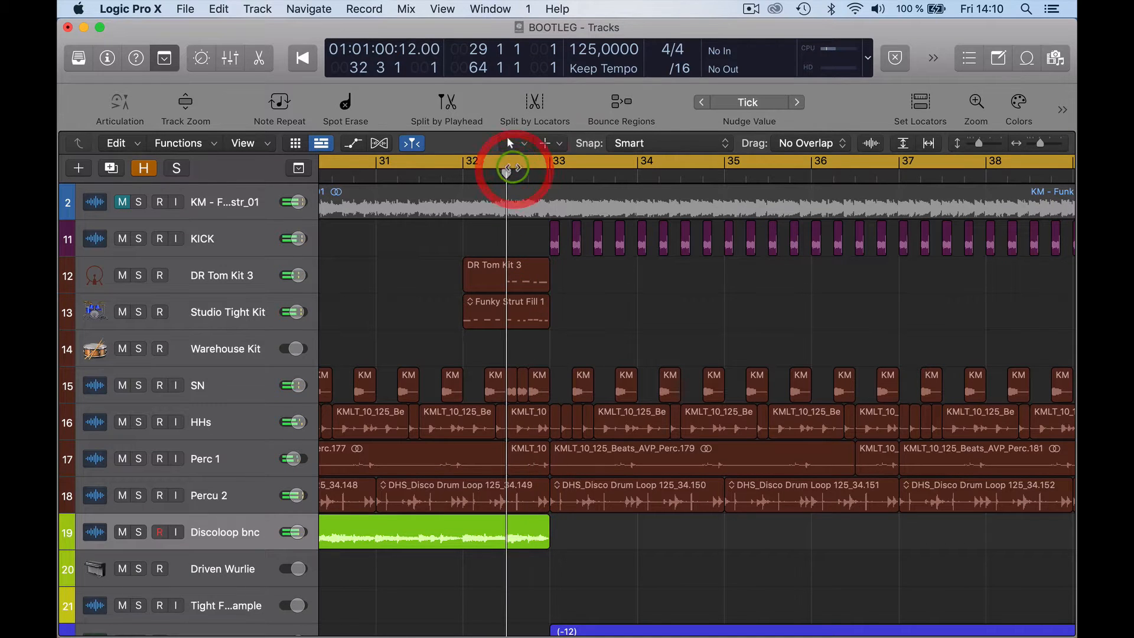
left_click_drag(468, 160, 739, 169)
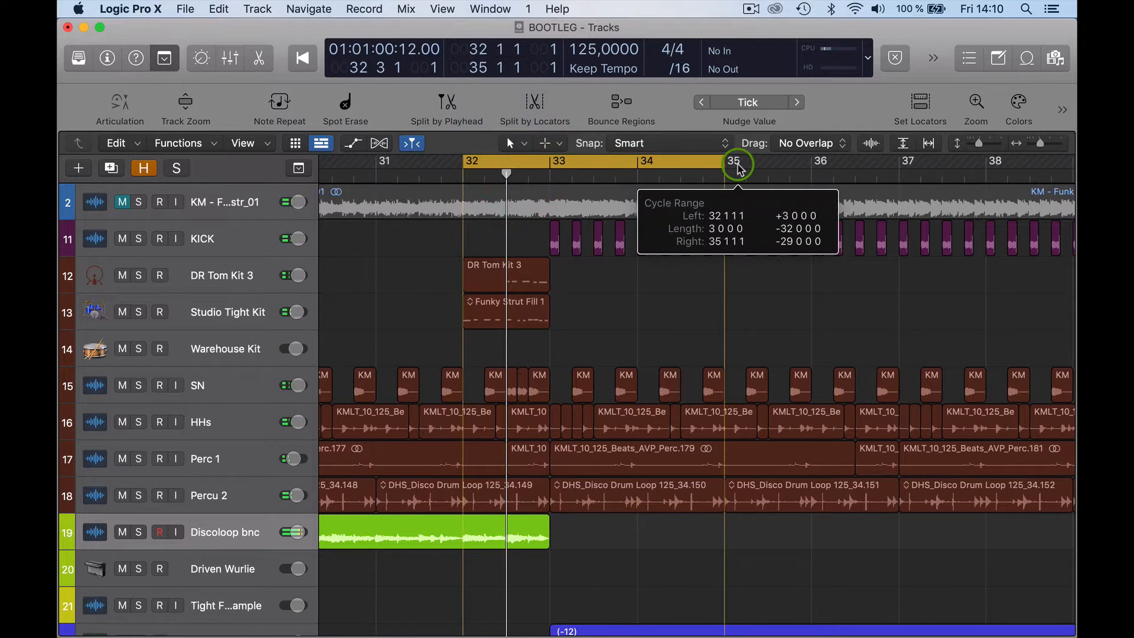
Select and solo the DR Tom Kit 3 track and show its channel strip in the inspector.
left_click(220, 287)
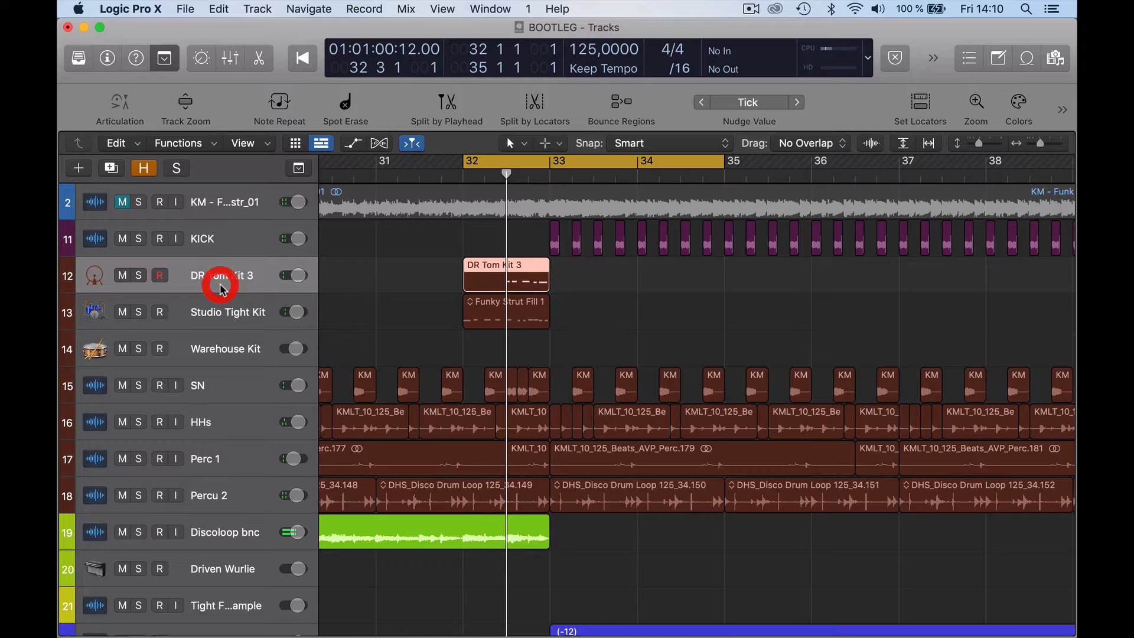
left_click(144, 276)
left_click(108, 59)
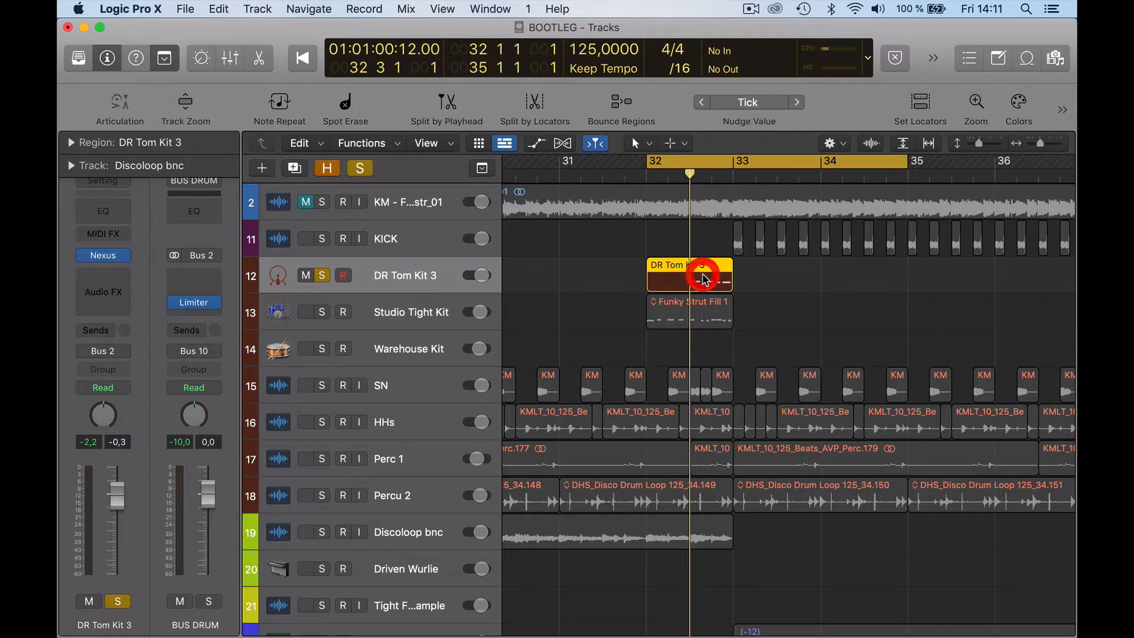
Open the DR Tom Kit 3 region in the Piano Roll, audition its tom notes with playback, and close the editor.
double_click(704, 278)
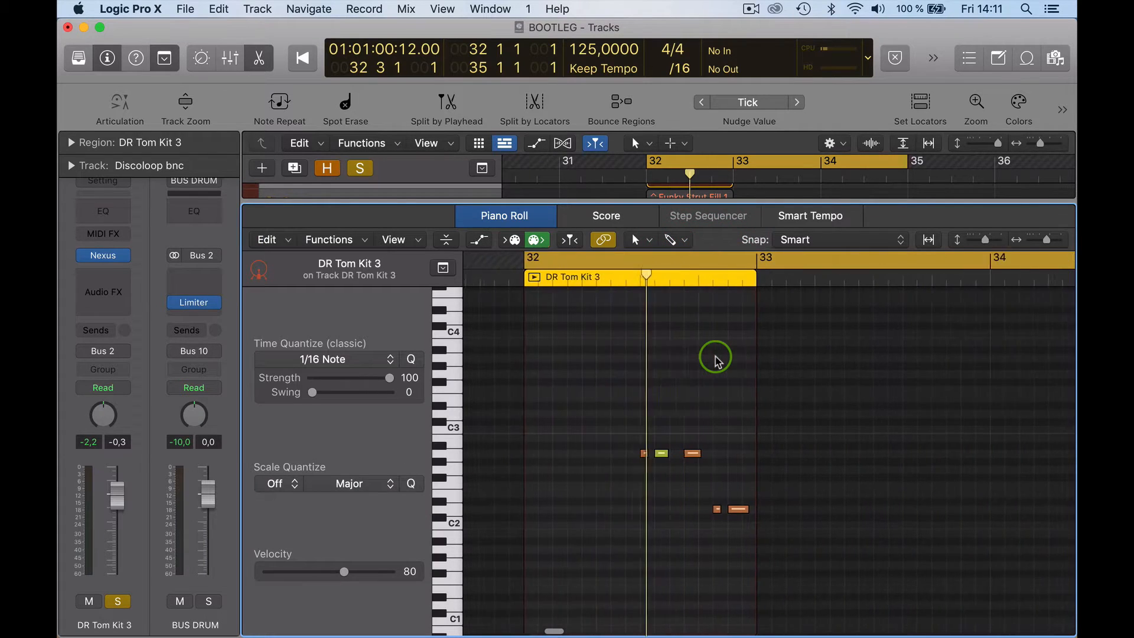
left_click(449, 460)
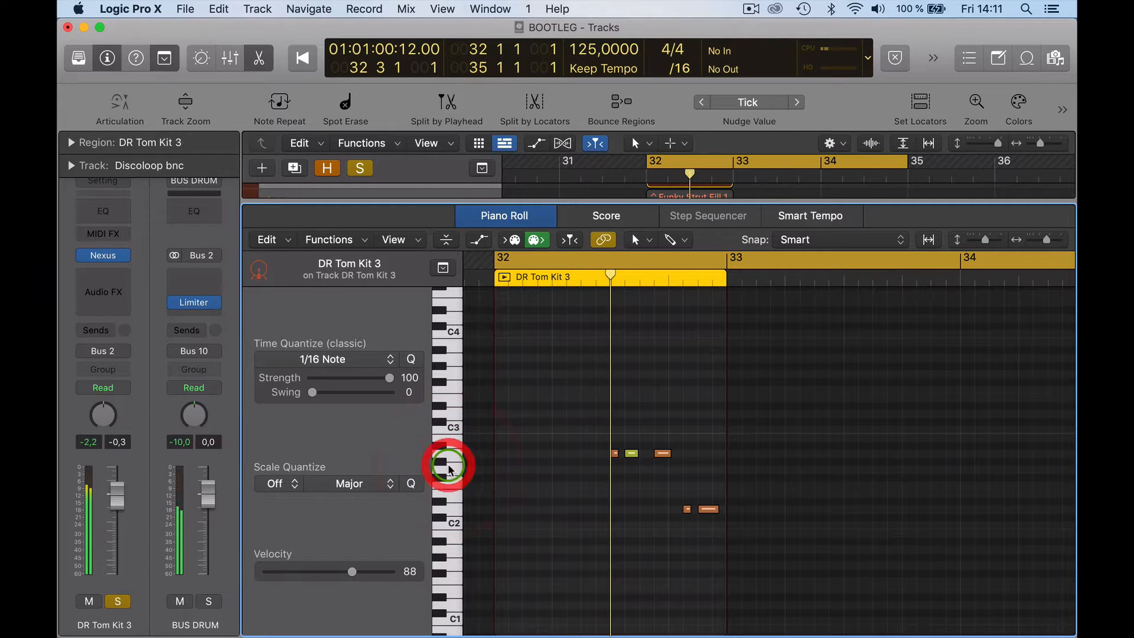
key("space")
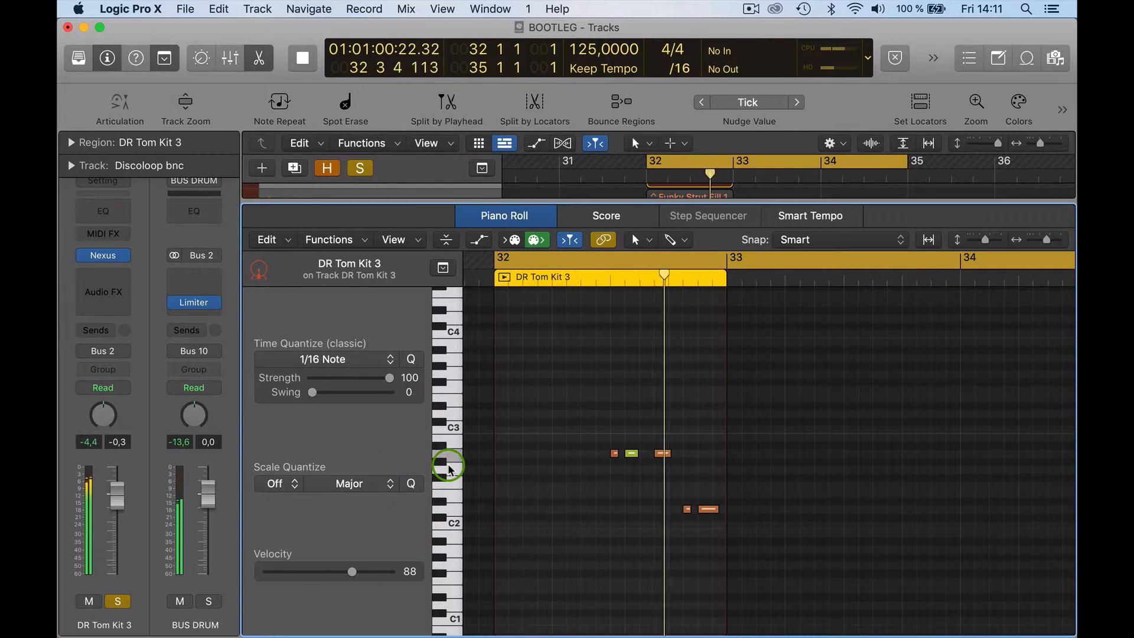
left_click(259, 57)
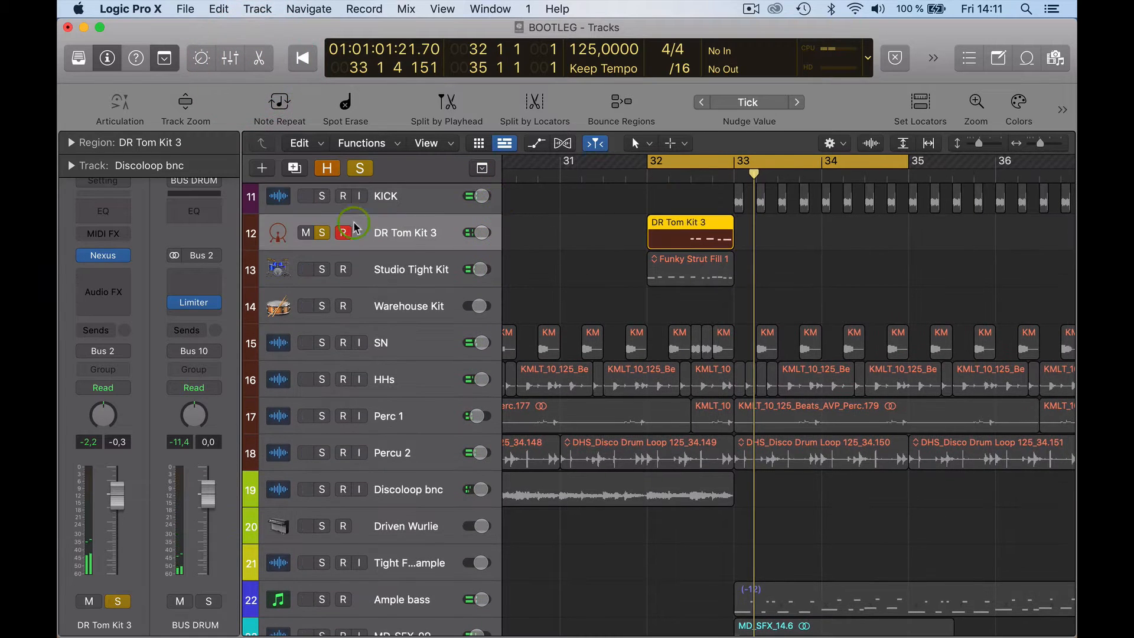
Clear the solo on DR Tom Kit 3 and listen to the fill in the full mix.
left_click(328, 233)
key("space")
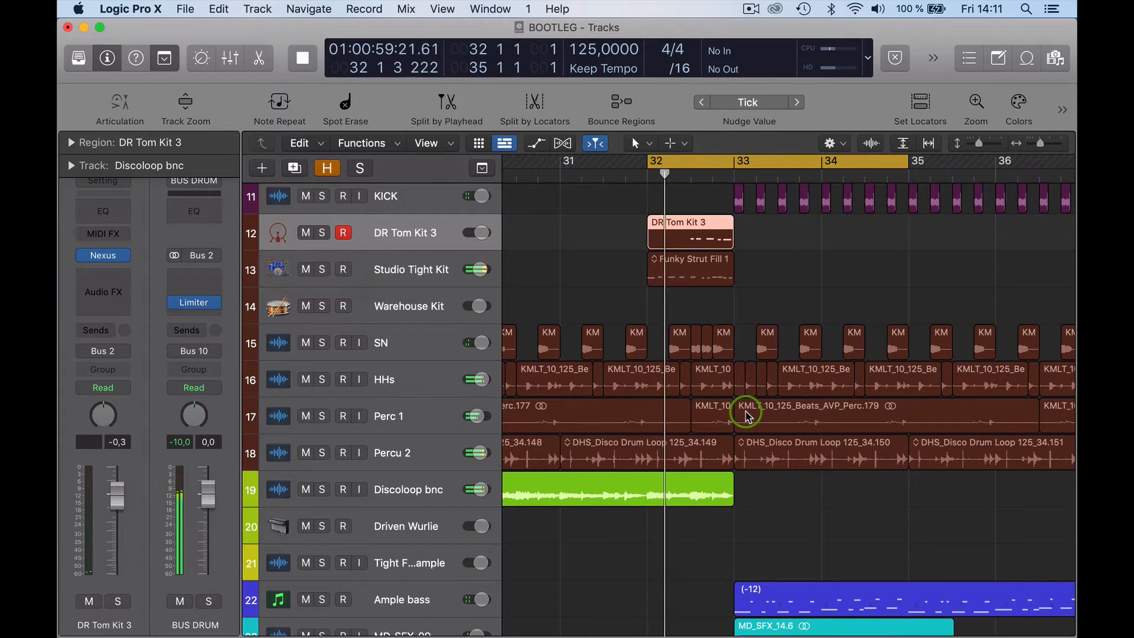
scroll(747, 407, "up", 1)
Solo the Studio Tight Kit track and play its fill with the cycle range from bar 31 to bar 34.
left_click(425, 319)
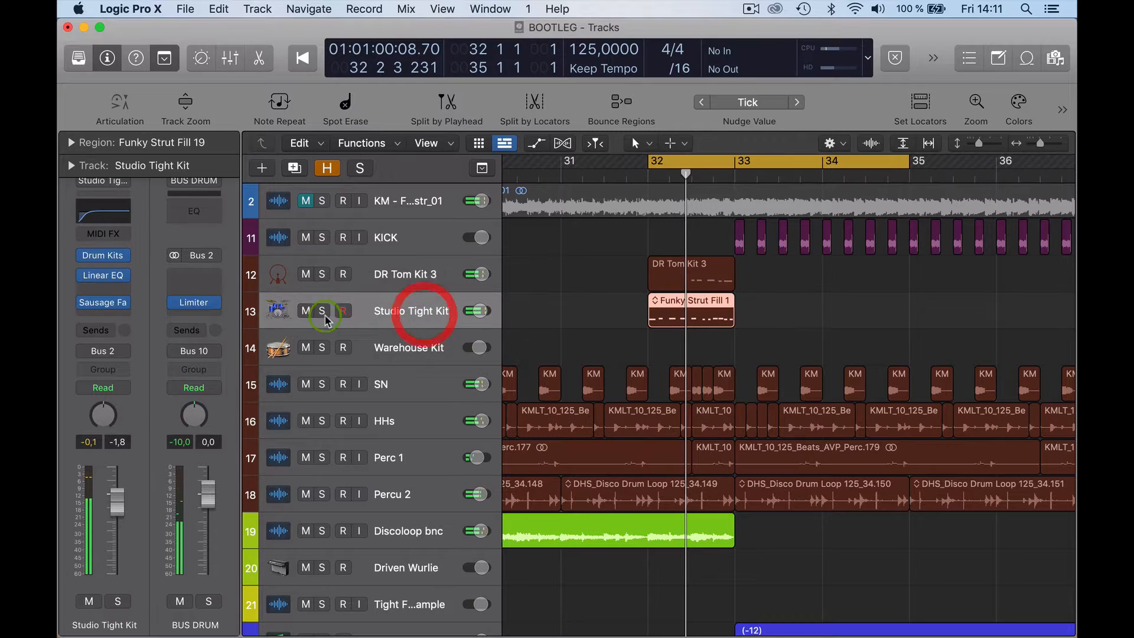
left_click(321, 311)
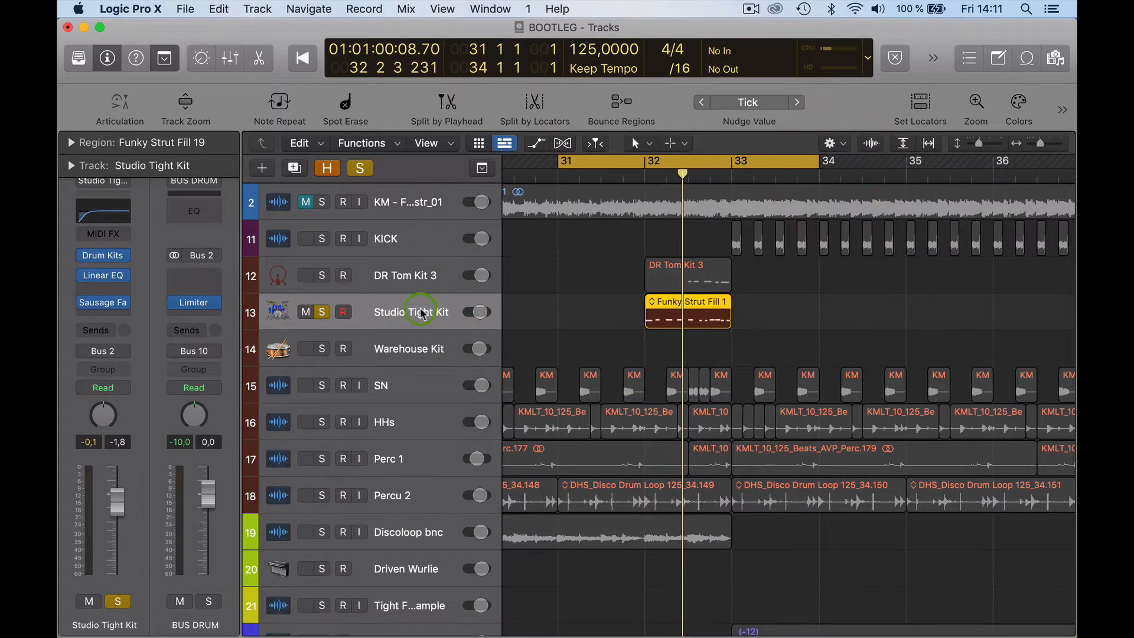
key("space")
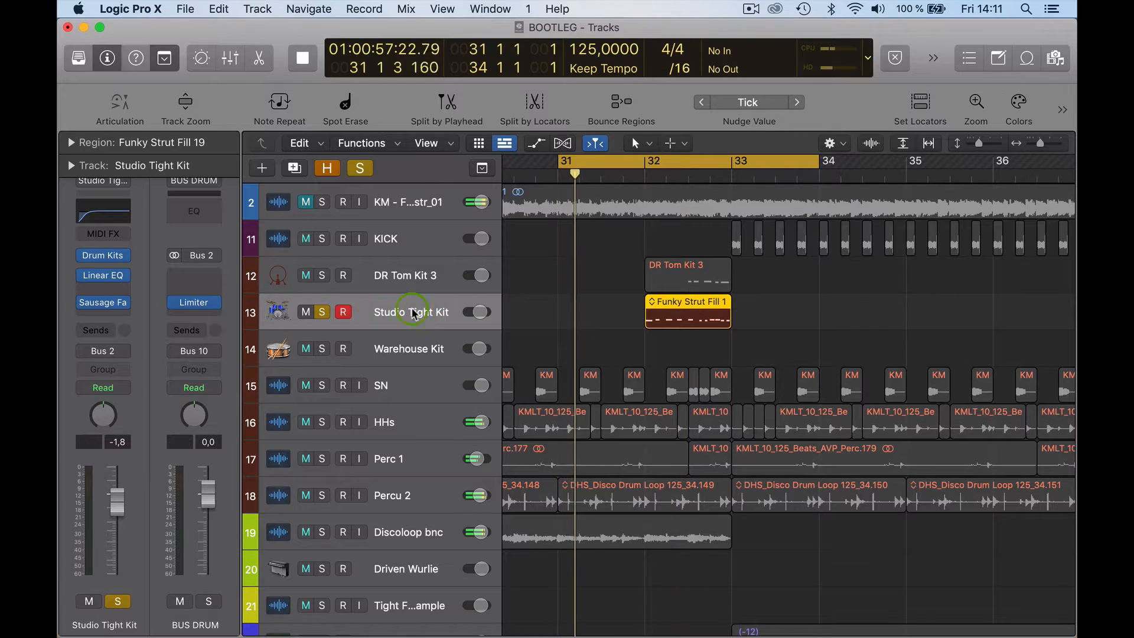
left_click(351, 319)
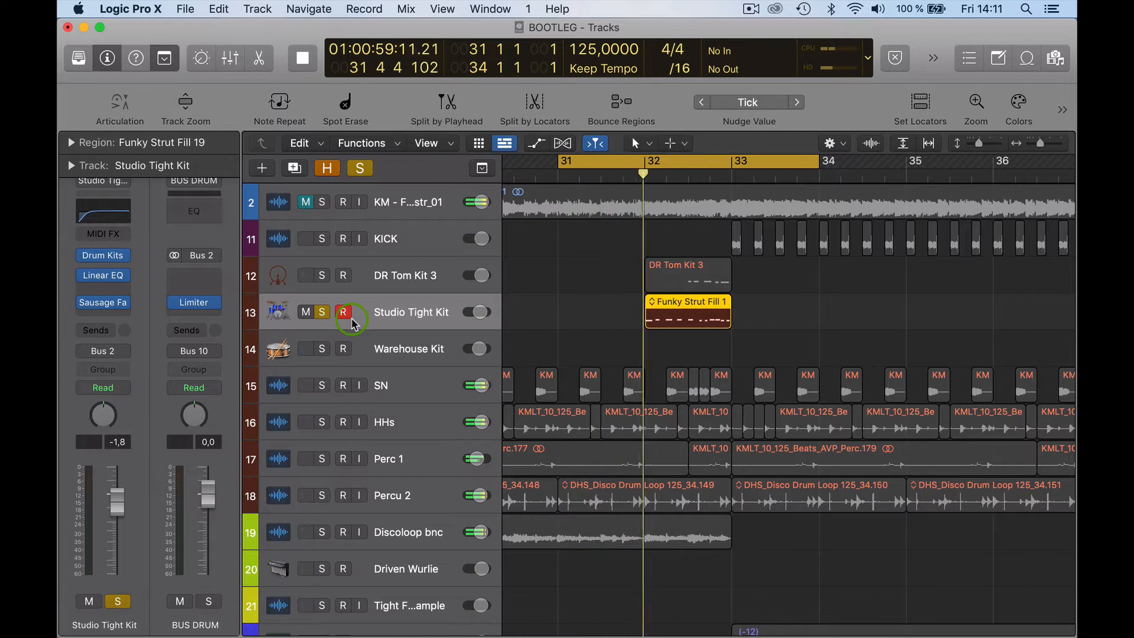
Open the Funky Strut Fill 19 region in the Piano Roll, examine its notes during playback, and close the editor.
double_click(698, 304)
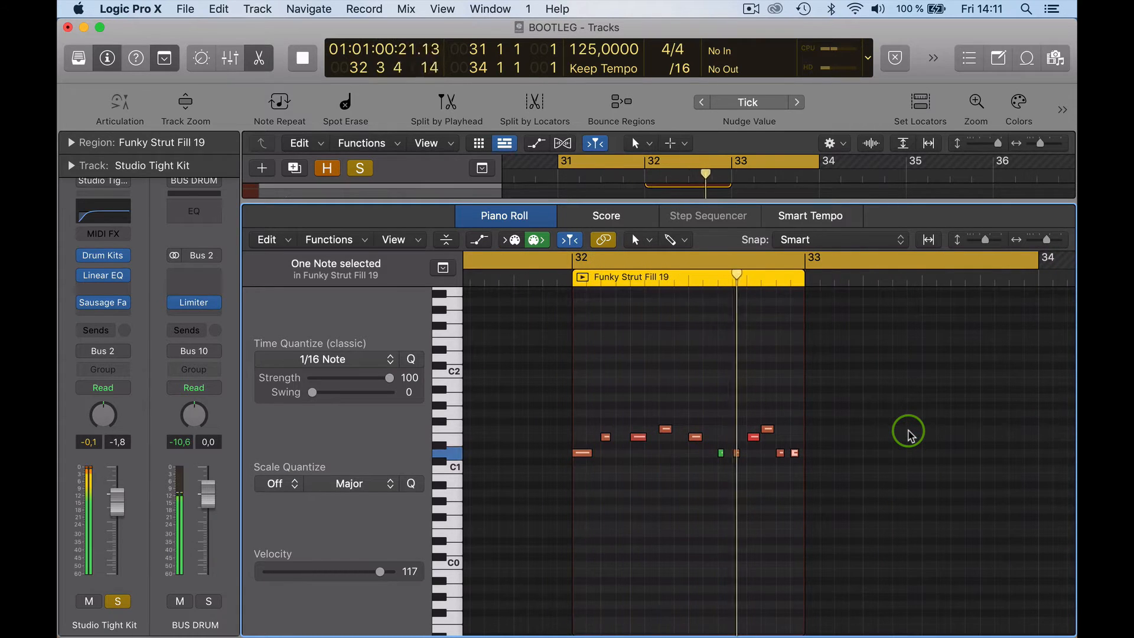
key("space")
left_click(258, 57)
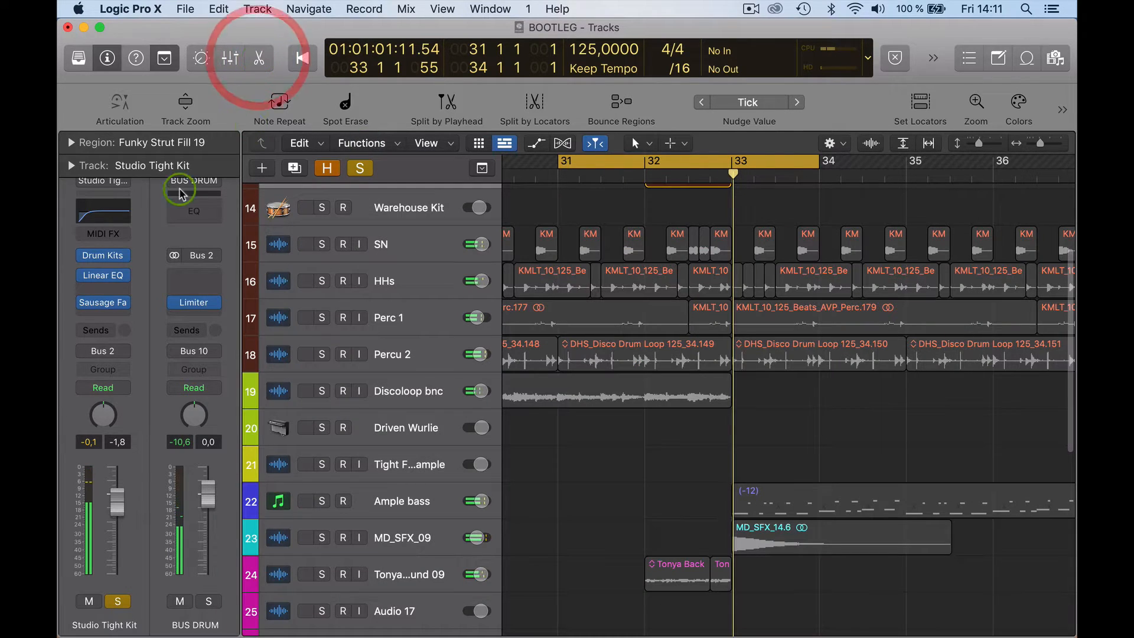
Open the Sausage Fattener plug-in on the Studio Tight Kit track and reposition its window to view the settings.
scroll(506, 367, "up", 4)
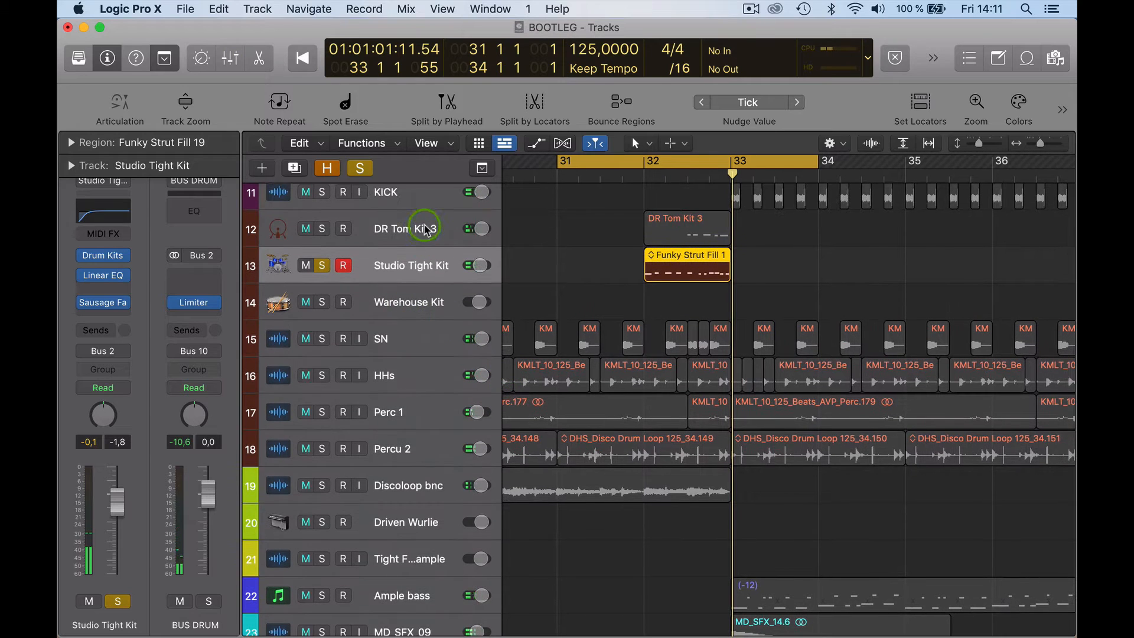
left_click(105, 304)
left_click_drag(768, 240, 713, 252)
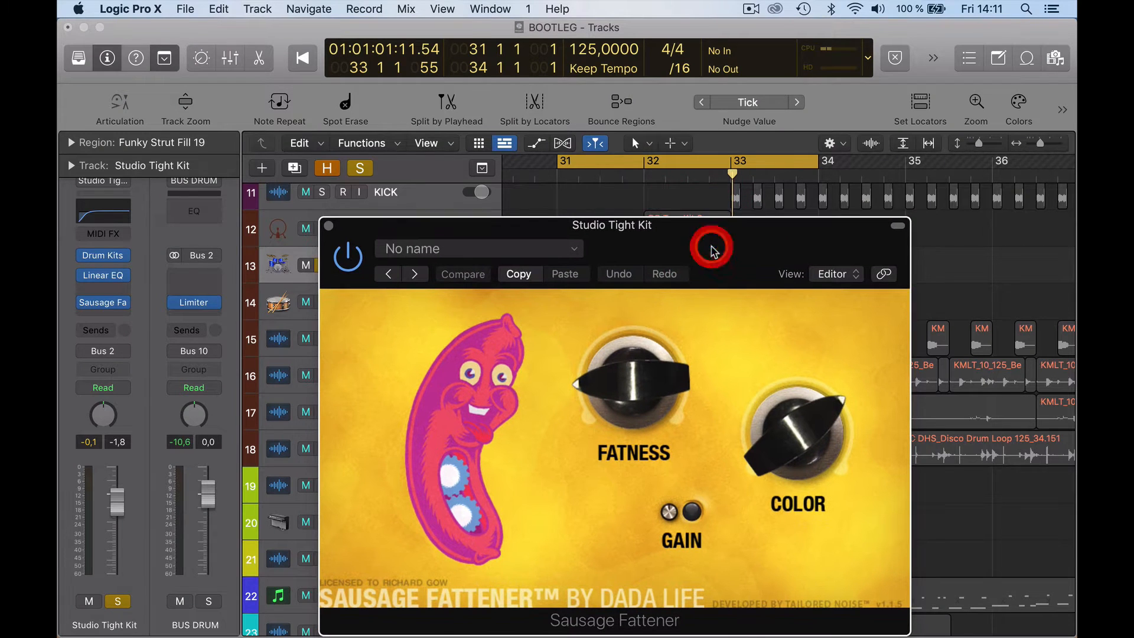
Compare the Studio Tight Kit fill with Sausage Fattener bypassed and re-enabled during playback, and close the plug-in.
key("space")
left_click(341, 256)
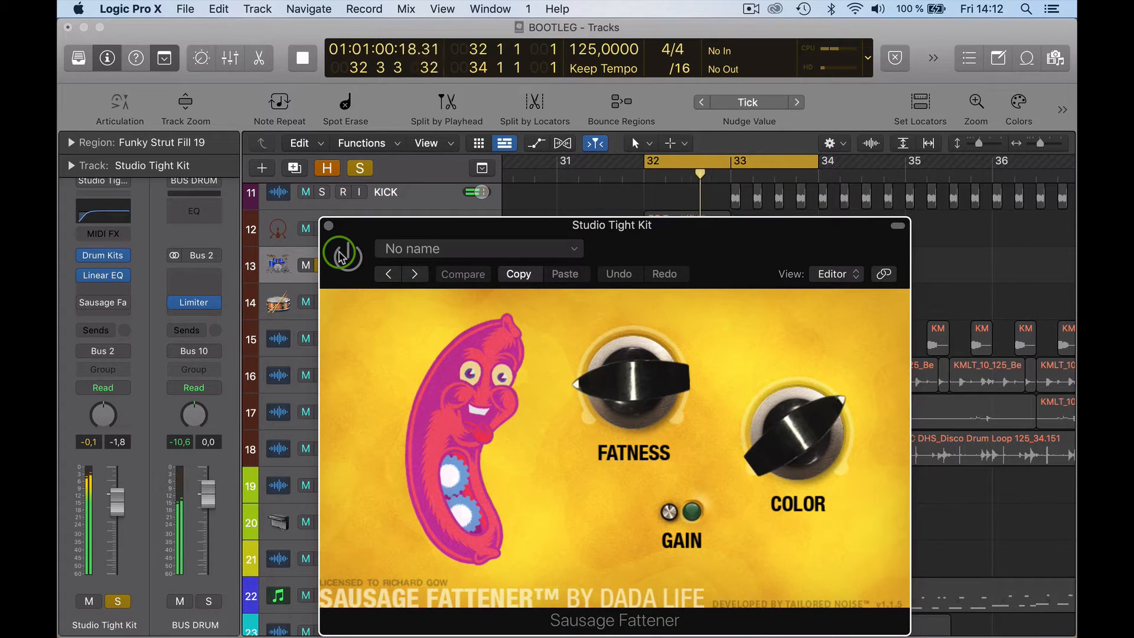
left_click(341, 255)
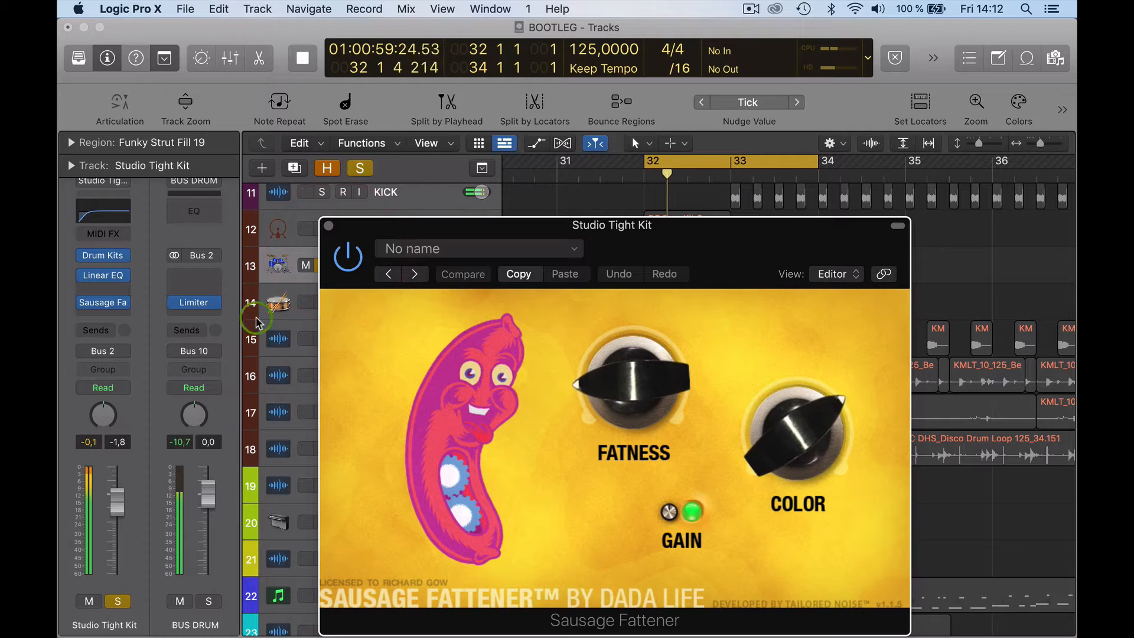
key("space")
left_click_drag(630, 242, 493, 97)
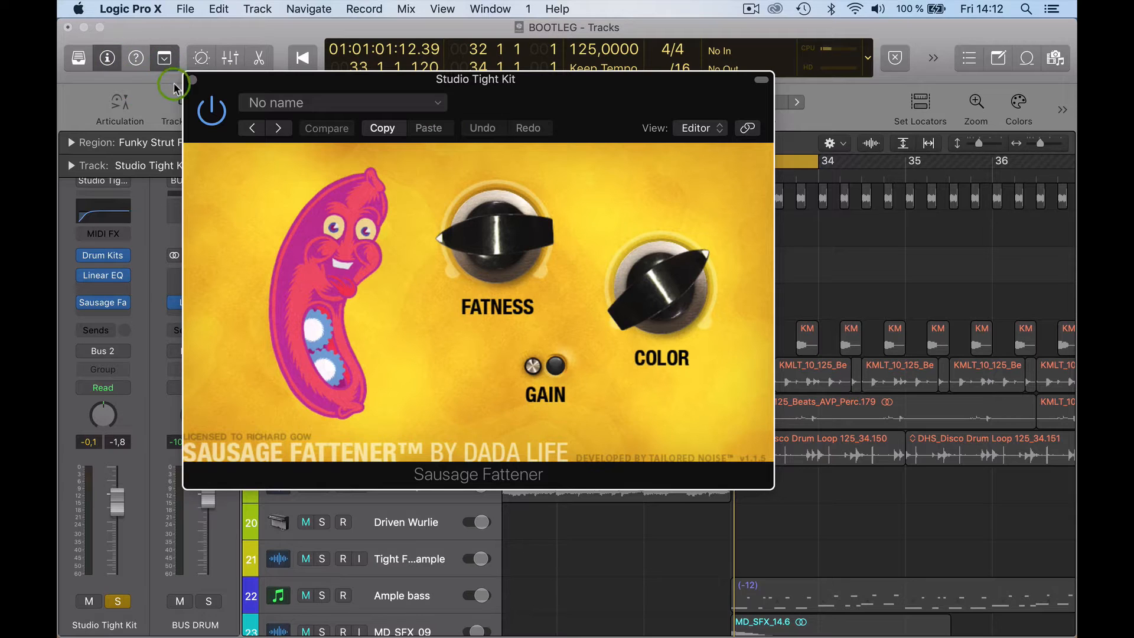
left_click(192, 81)
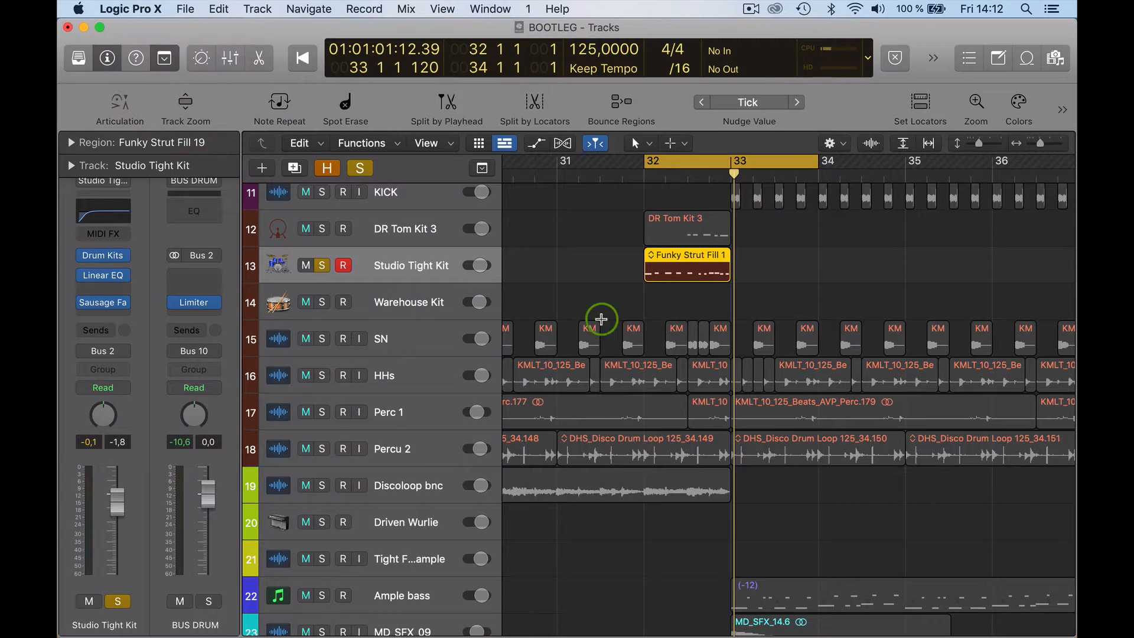
Clear the solo on Studio Tight Kit during playback and listen to its fill in the full mix.
key("space")
left_click(323, 266)
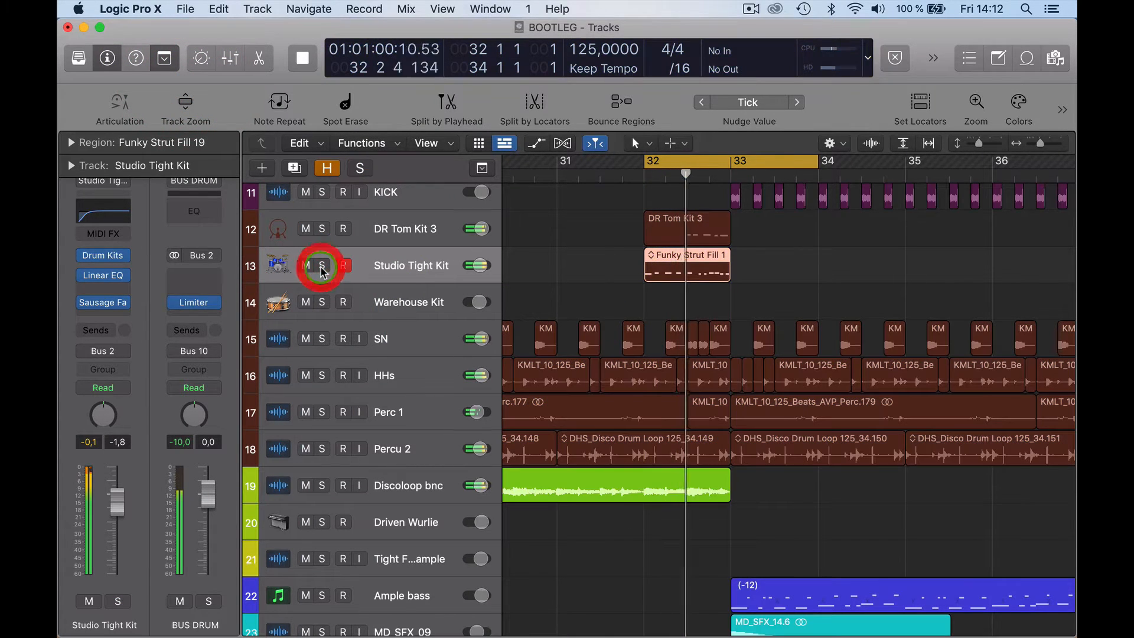
scroll(472, 313, "down", 2)
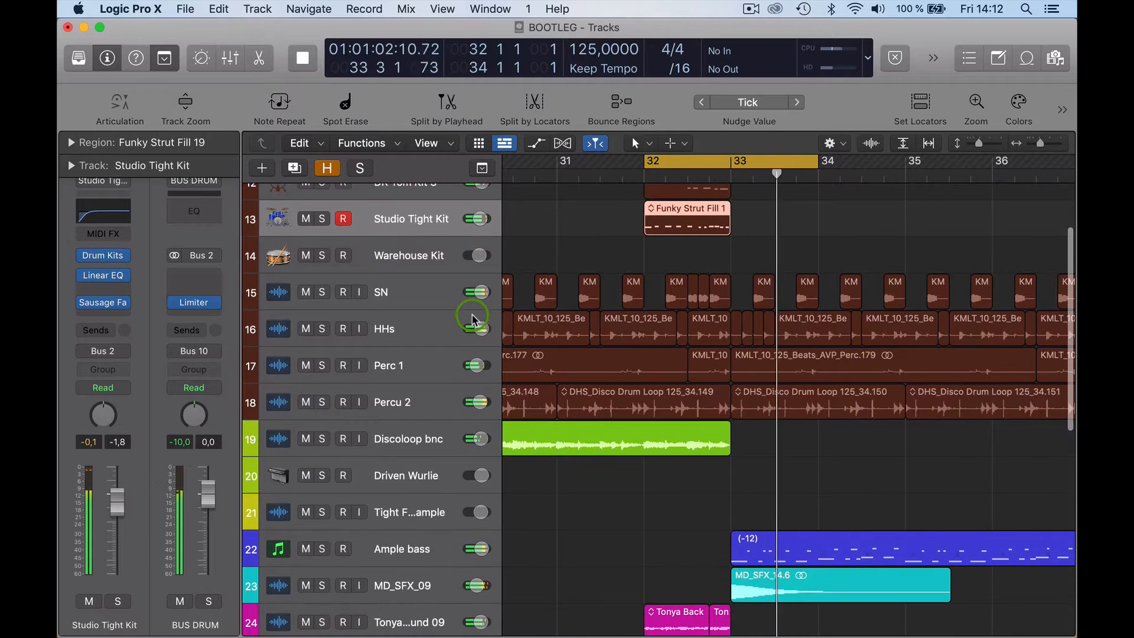
scroll(473, 314, "down", 1)
Solo the SN track during playback and open its Compressor and Channel EQ to view their settings.
left_click(389, 272)
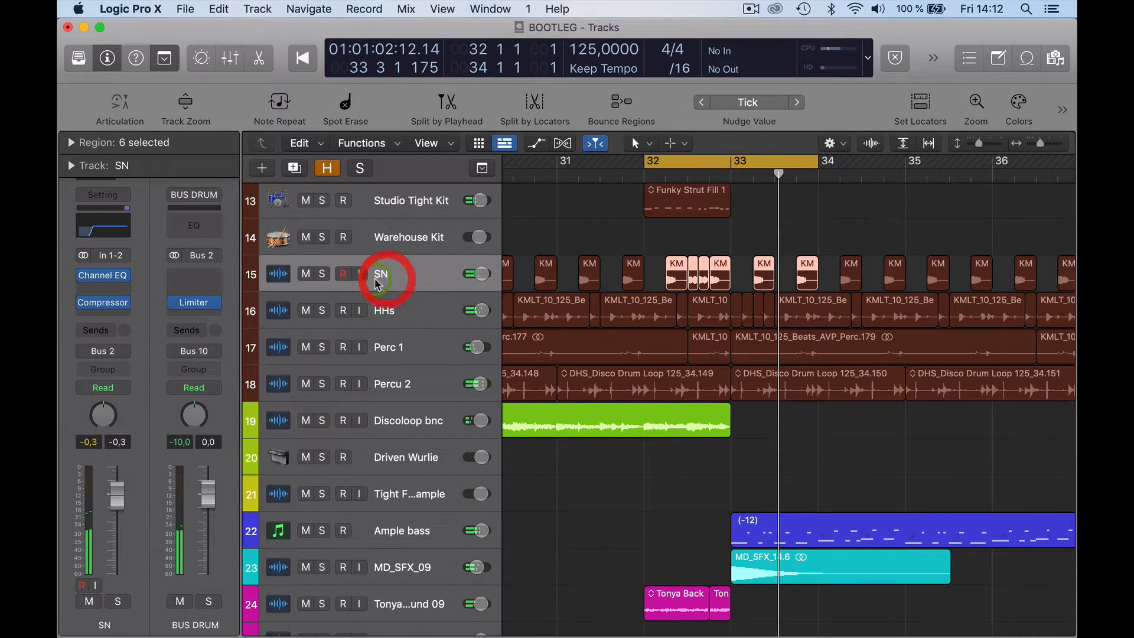
left_click(321, 274)
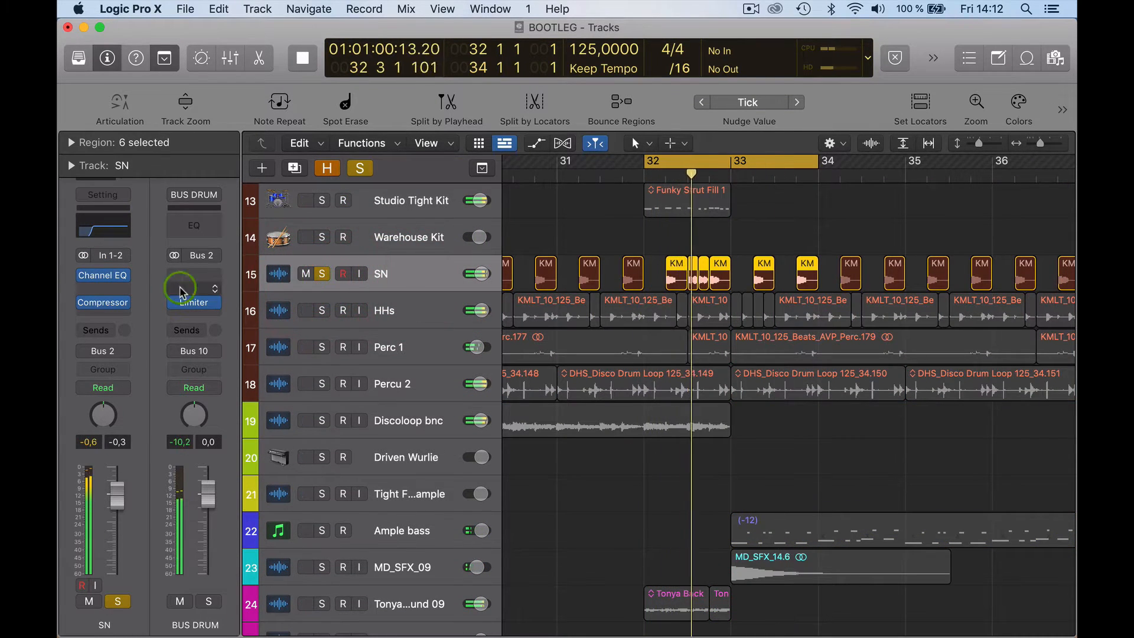
left_click(106, 305)
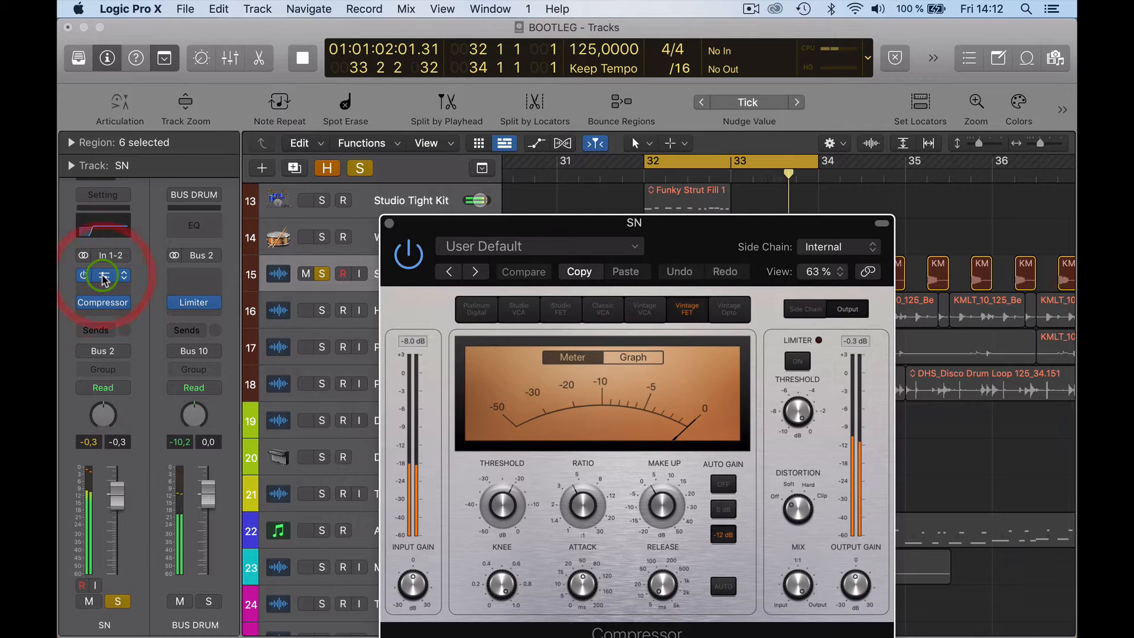
left_click(102, 276)
left_click_drag(554, 235, 343, 76)
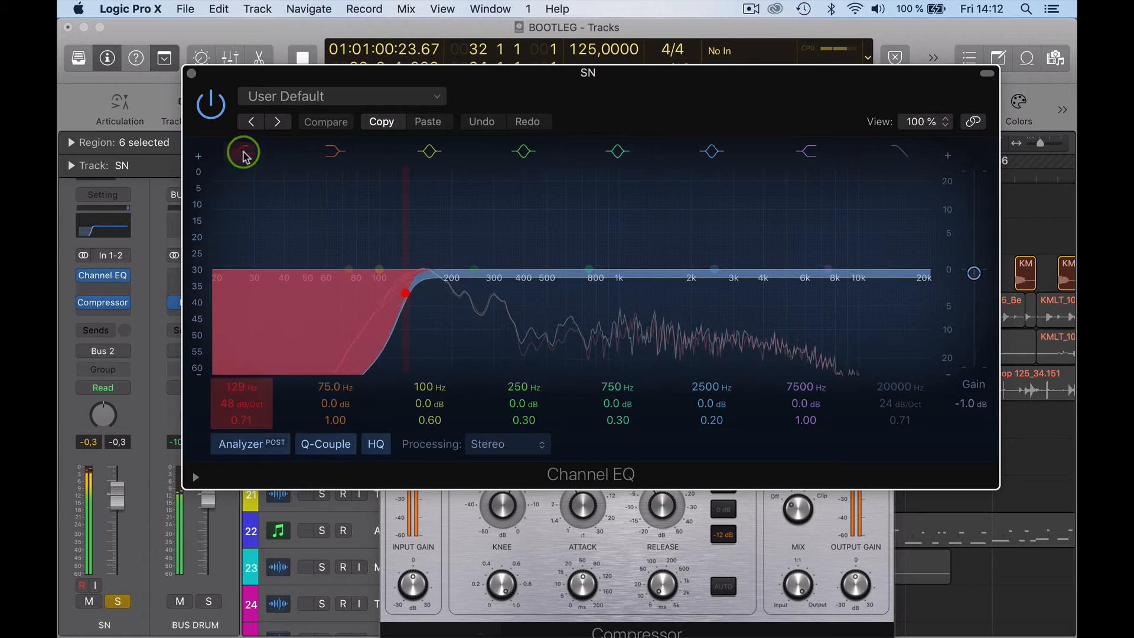
Compare the snare with its Channel EQ bypassed and re-enabled, and close both SN plug-in windows.
left_click(212, 108)
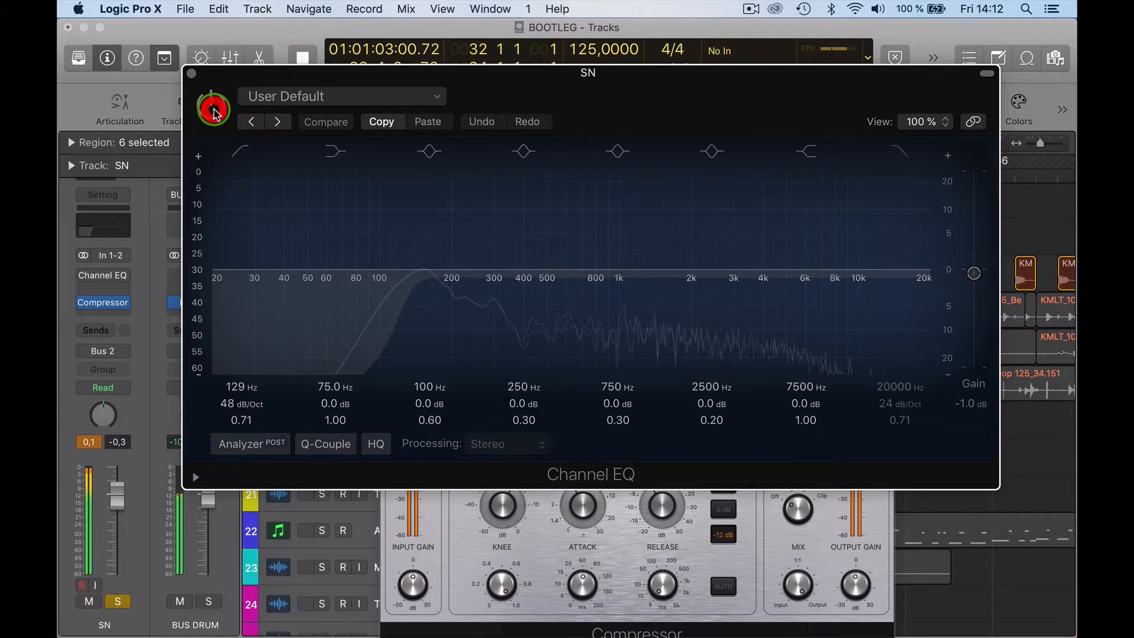
left_click(214, 109)
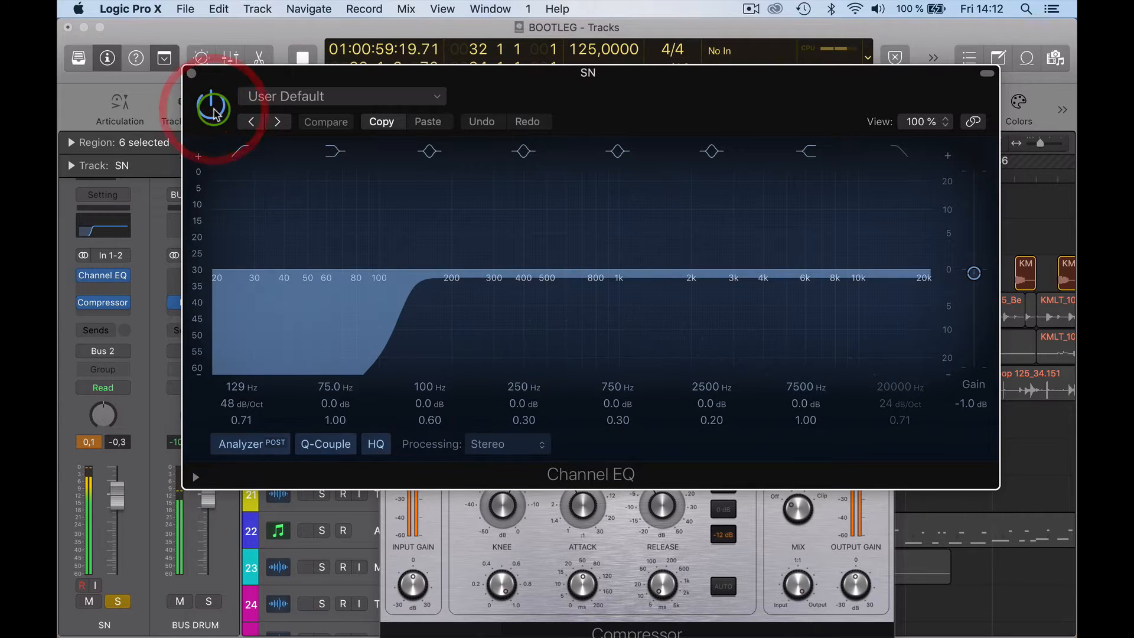
left_click(190, 81)
left_click(389, 224)
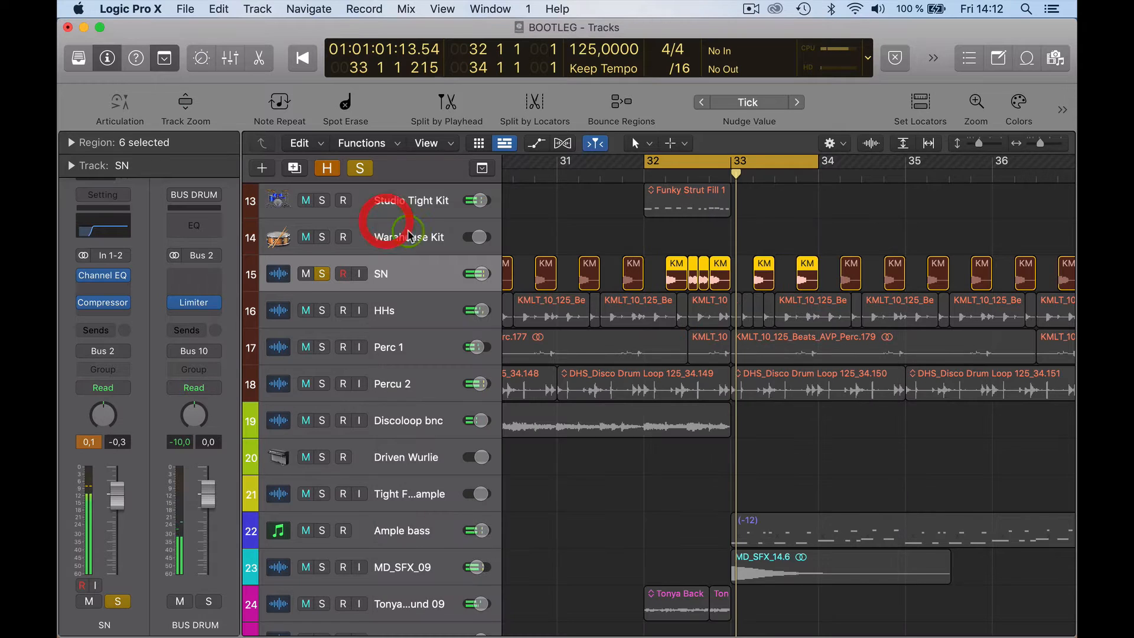
Clear the SN solo, play the full mix, and set the cycle range from bar 33 to bar 39.
scroll(592, 353, "down", 2)
scroll(592, 353, "up", 3)
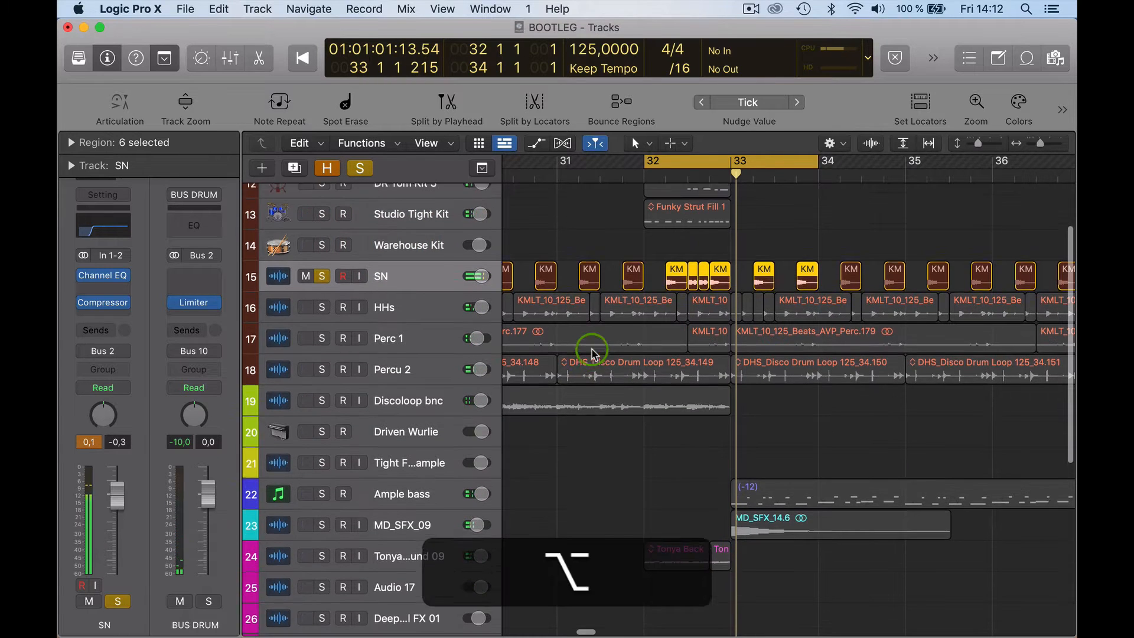
scroll(593, 353, "down", 3)
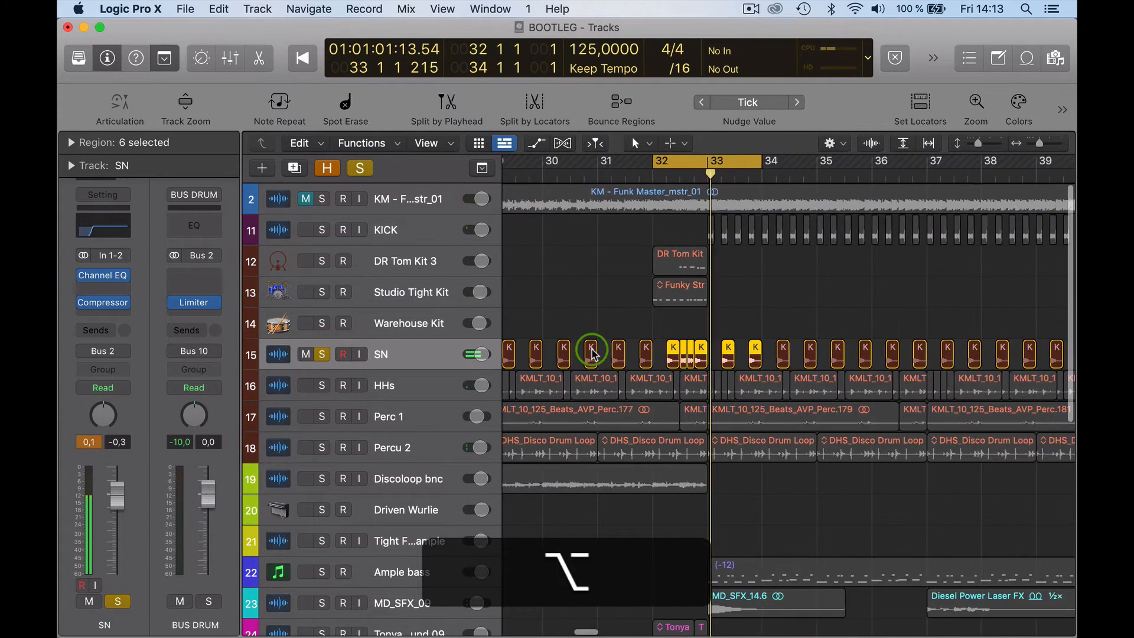
scroll(593, 353, "left", 1)
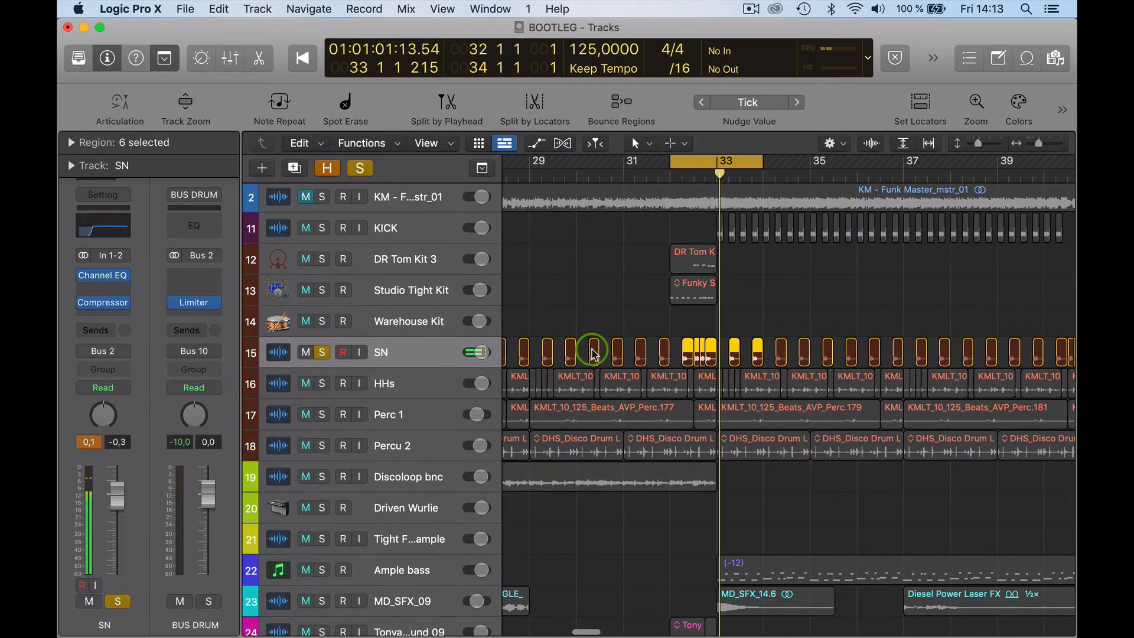
scroll(593, 353, "down", 1)
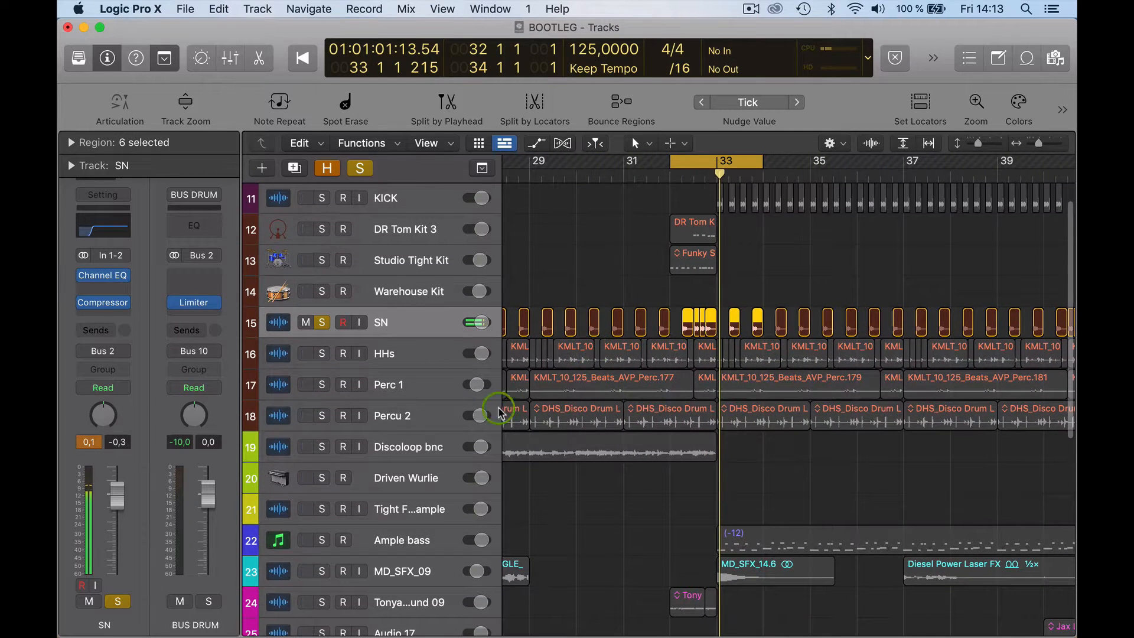
left_click(322, 323)
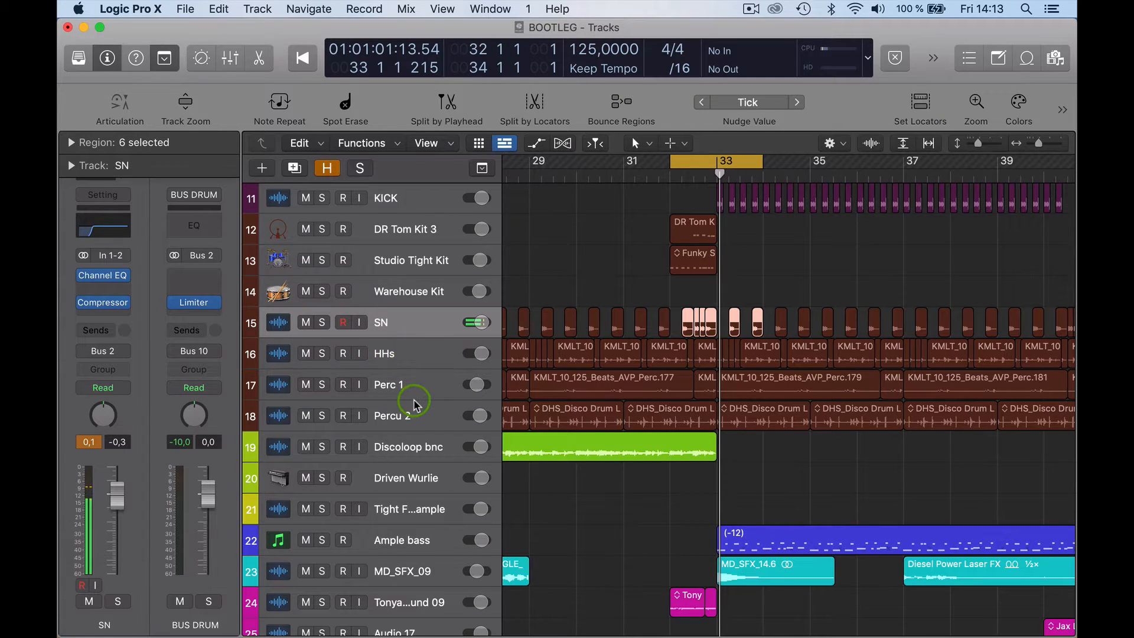
key("space")
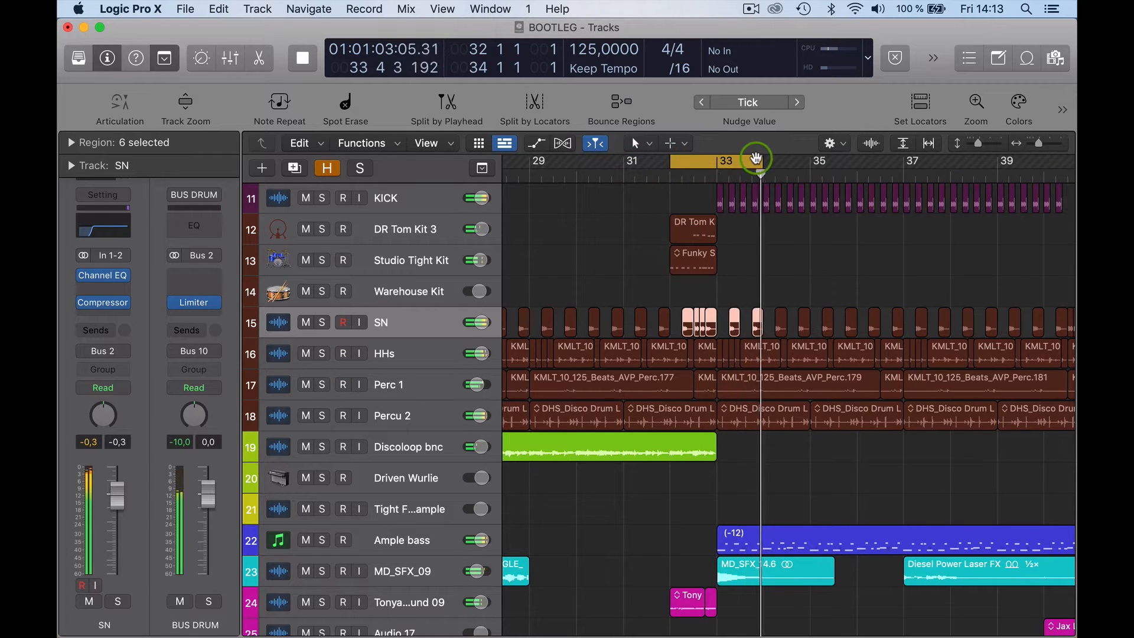
left_click(712, 165)
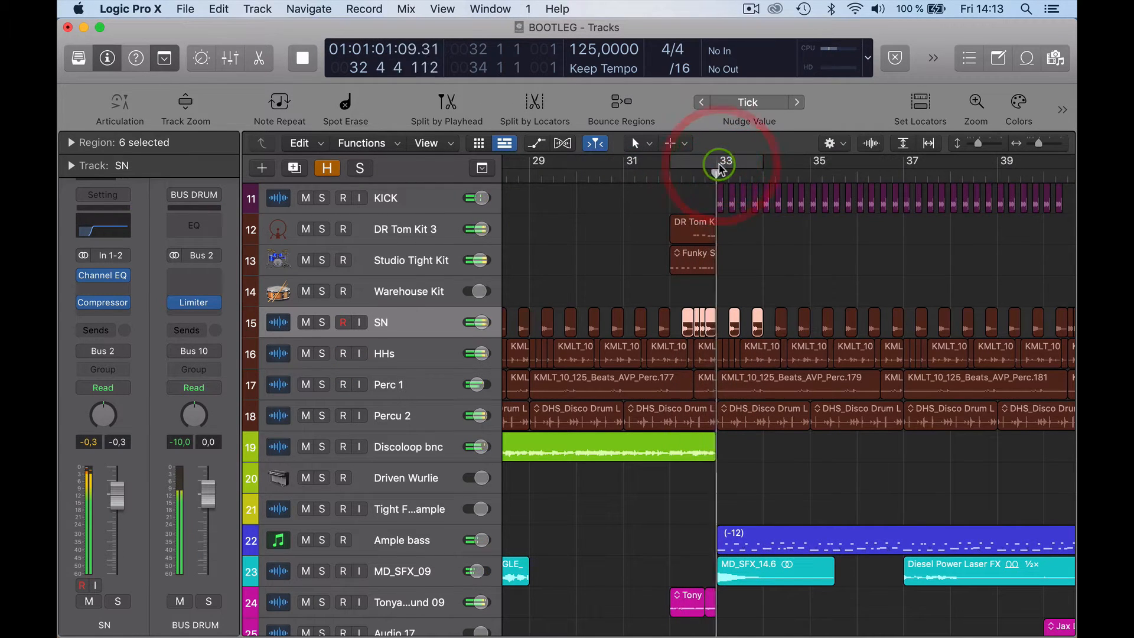
left_click_drag(719, 169, 978, 170)
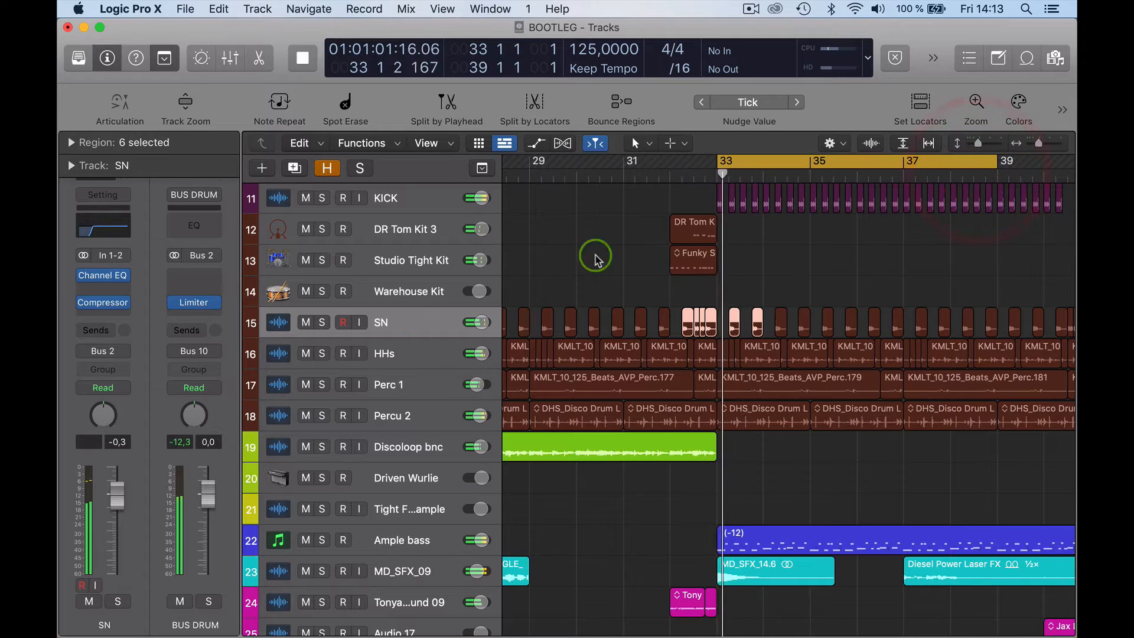
Audition HHs alone, add SN and Perc 1 to the solo one by one, and leave only Perc 1 soloed.
left_click(322, 354)
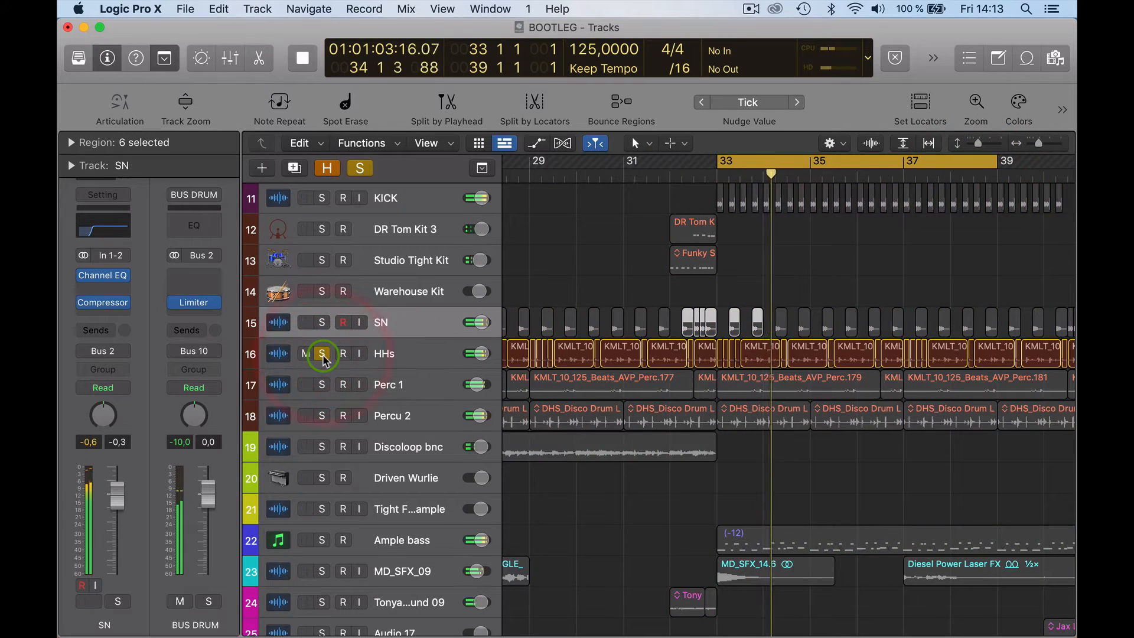
left_click(322, 322)
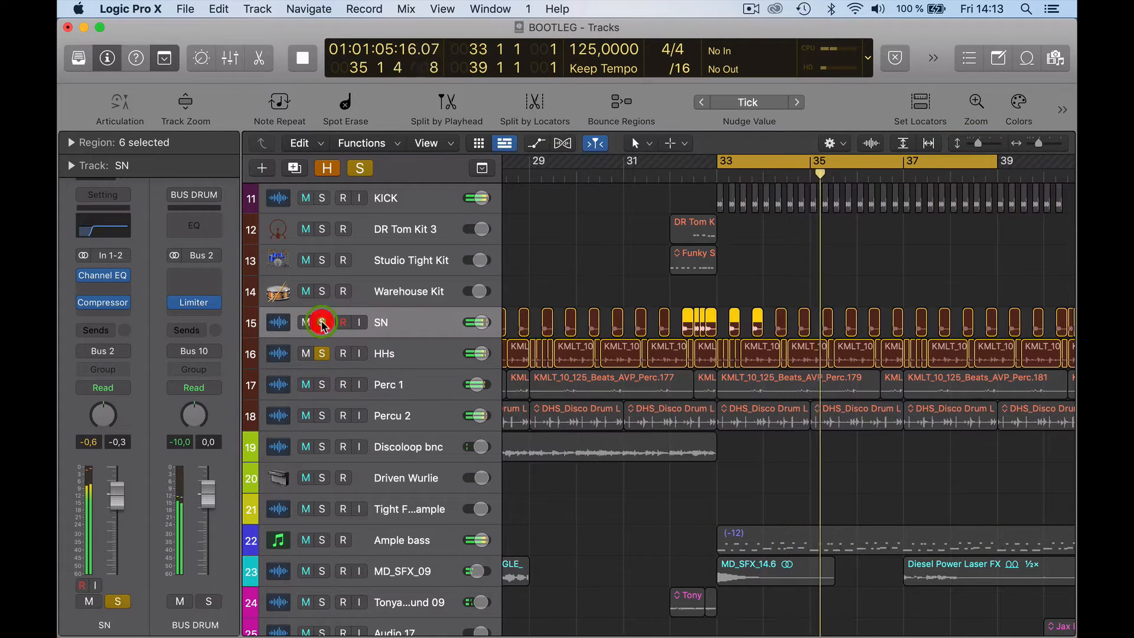
left_click(322, 385)
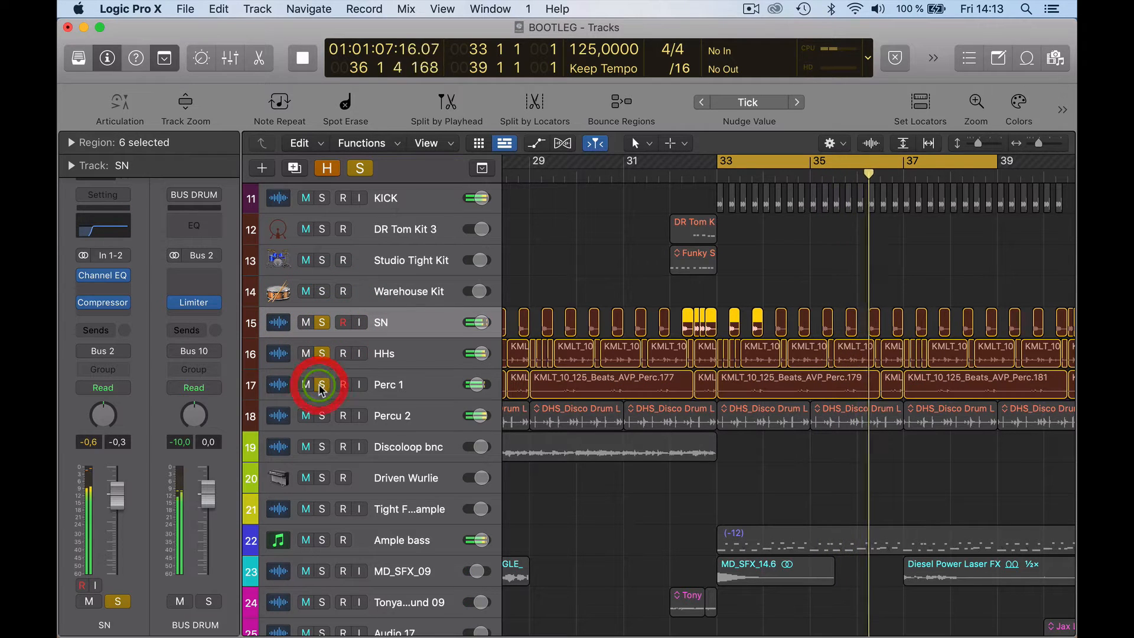
left_click(322, 353)
left_click(321, 322)
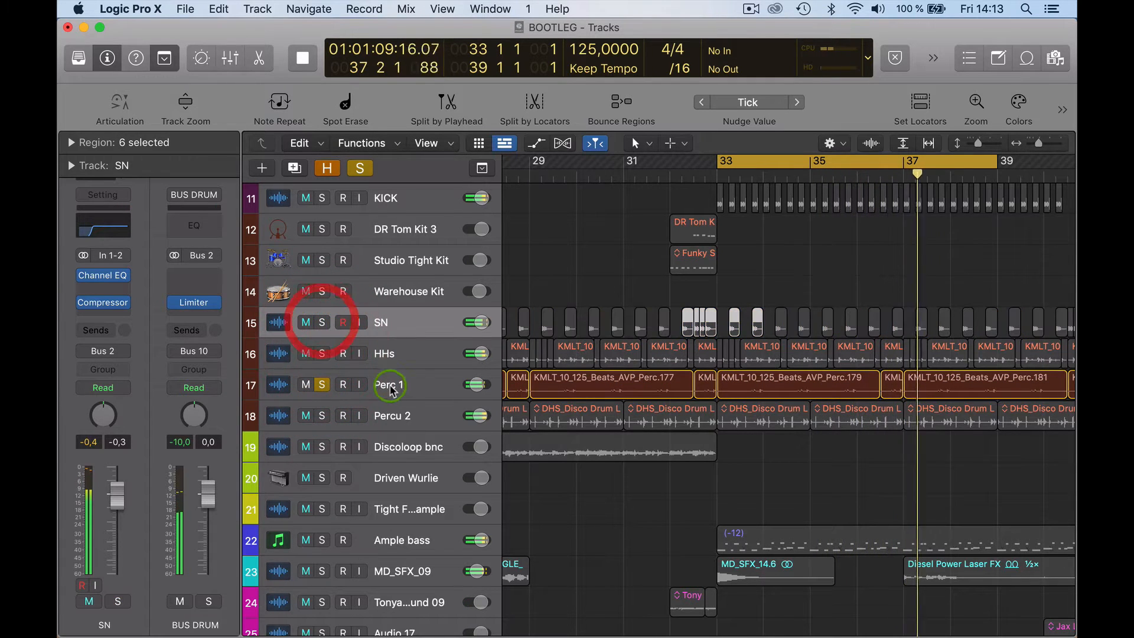
Solo Percu 2 together with Perc 1 and compare the two tracks' channel strips and regions during playback.
left_click(391, 385)
left_click(322, 415)
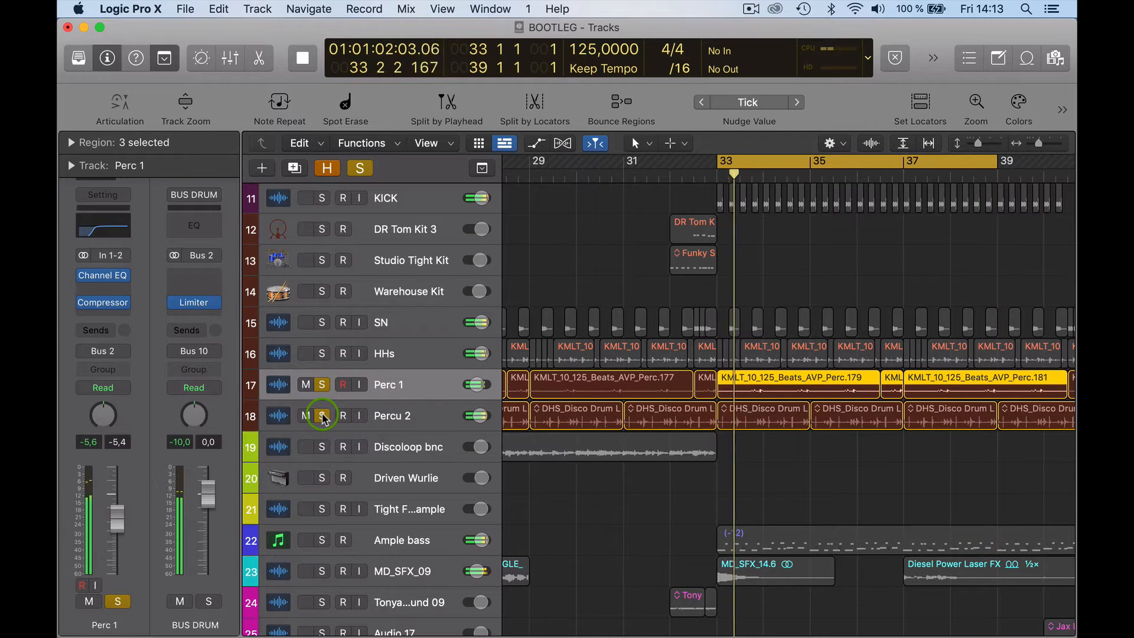
left_click(401, 417)
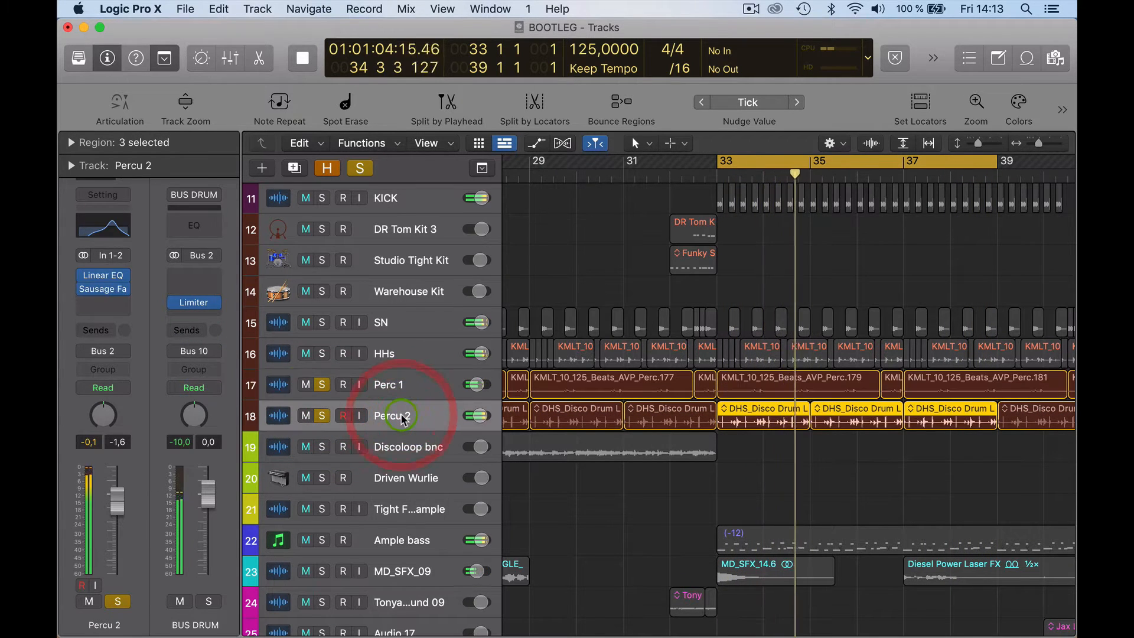
left_click(385, 385)
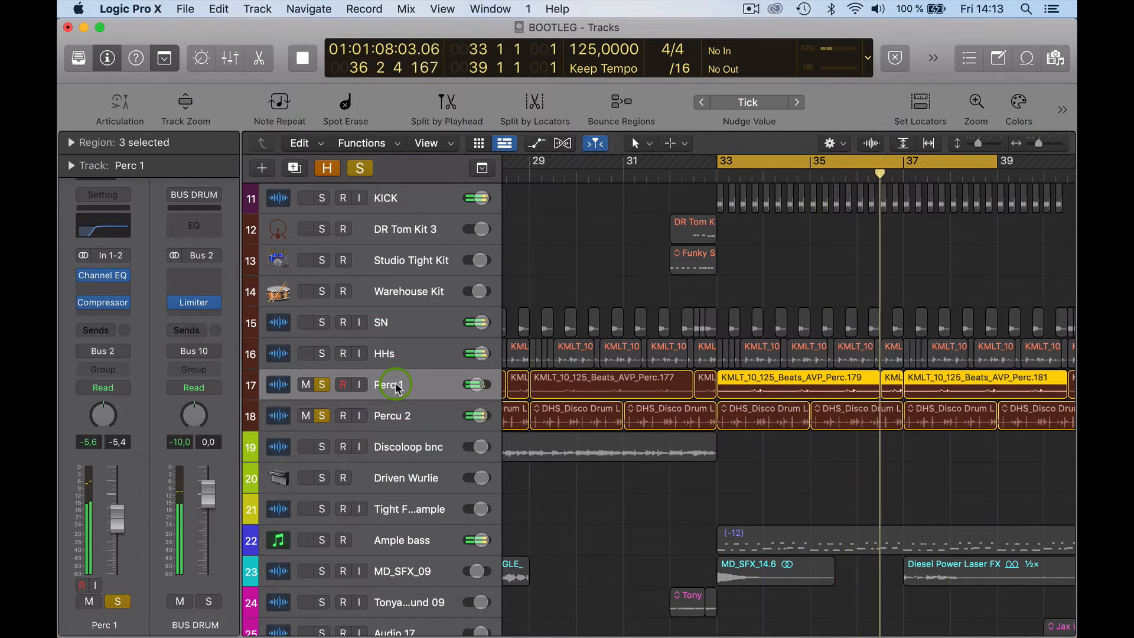
scroll(396, 388, "down", 2)
scroll(396, 389, "down", 1)
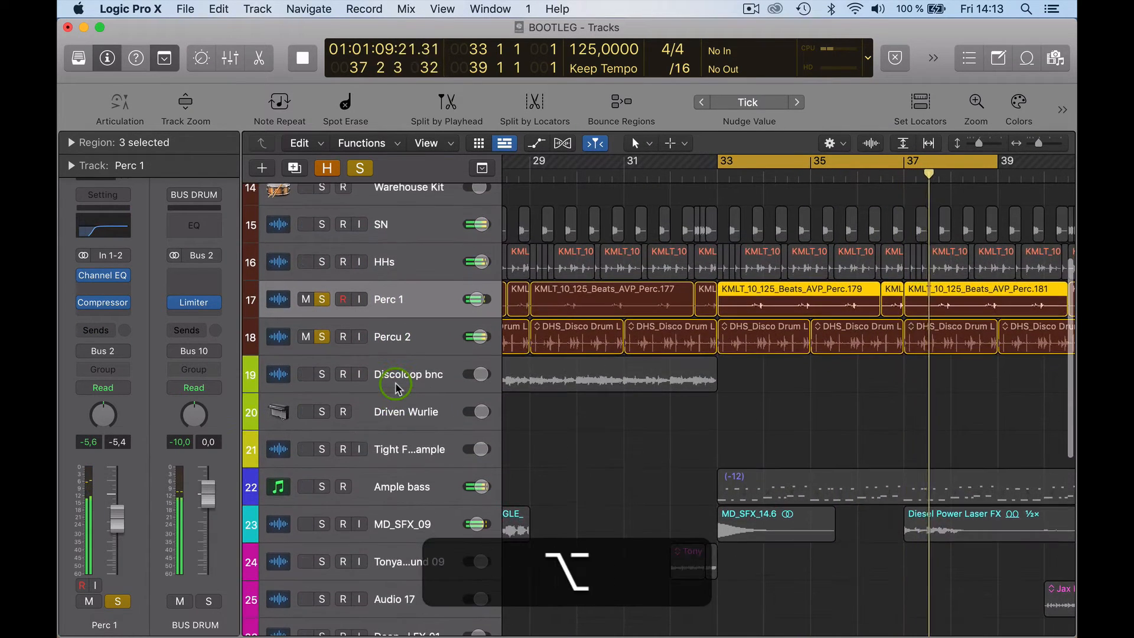
scroll(396, 389, "up", 3)
scroll(396, 388, "up", 4)
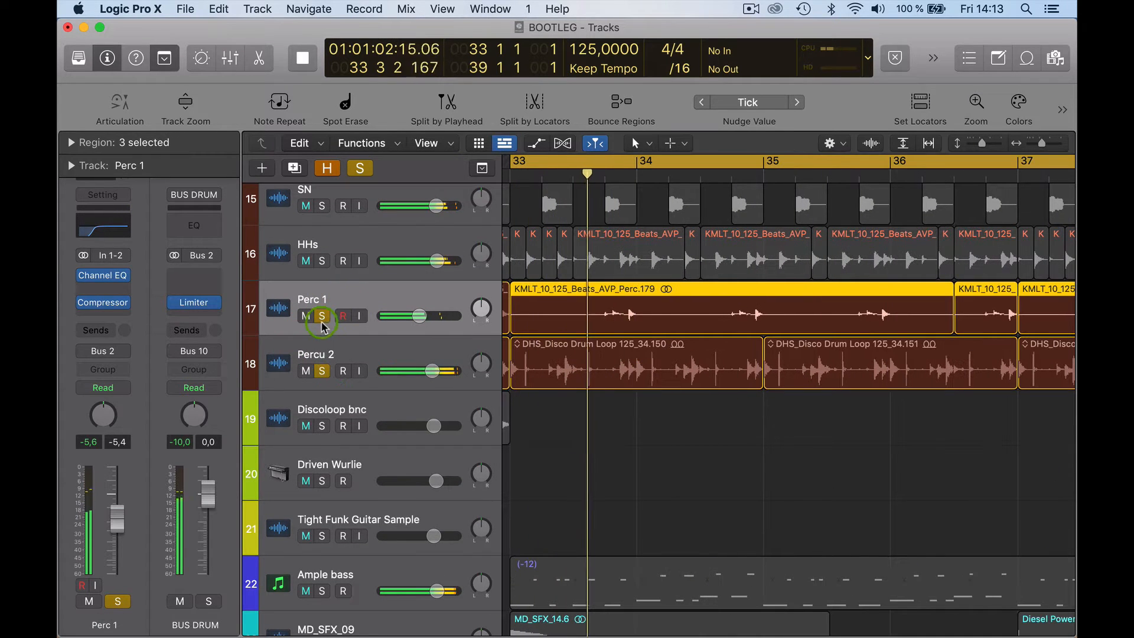
Open the Compressor and Channel EQ on the Perc 1 track, examine their settings, and close both windows.
left_click(390, 300)
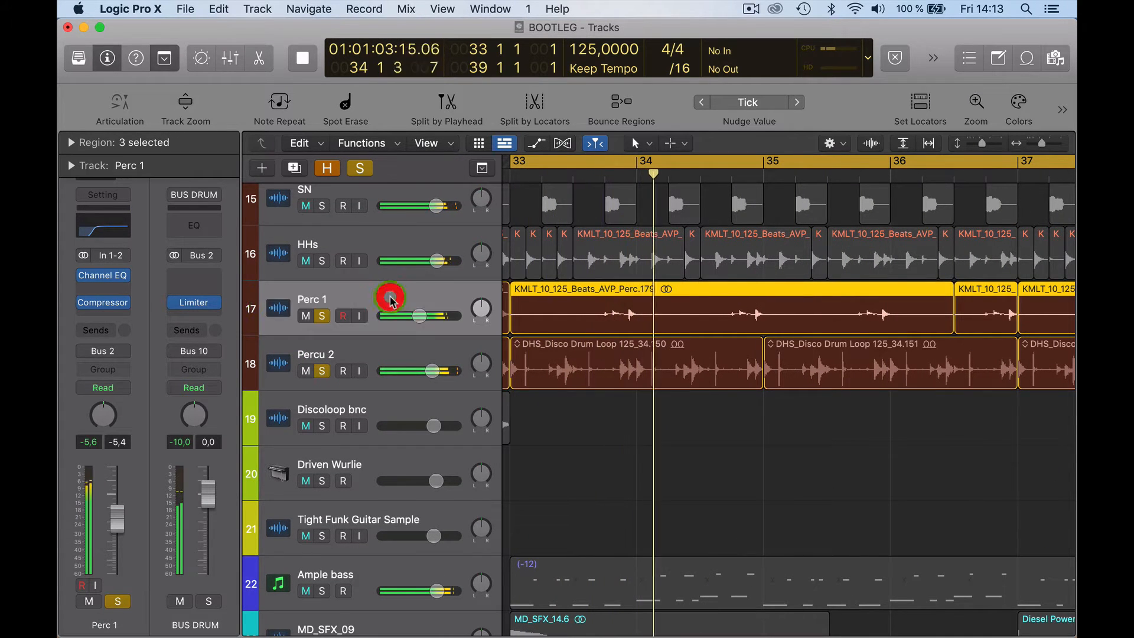
left_click(102, 302)
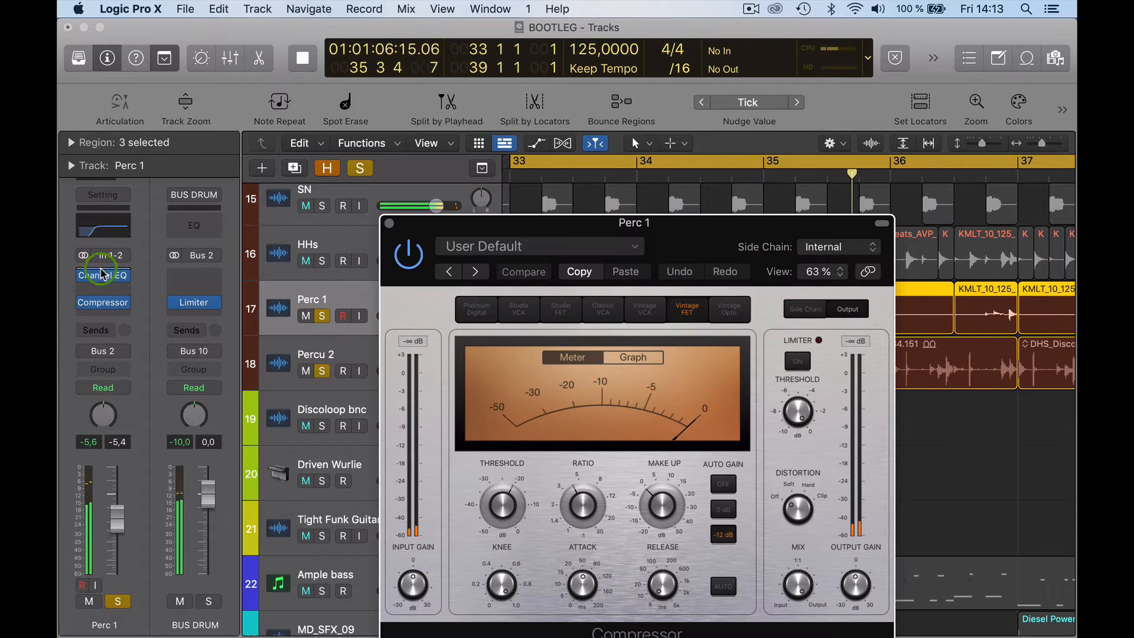
left_click(104, 276)
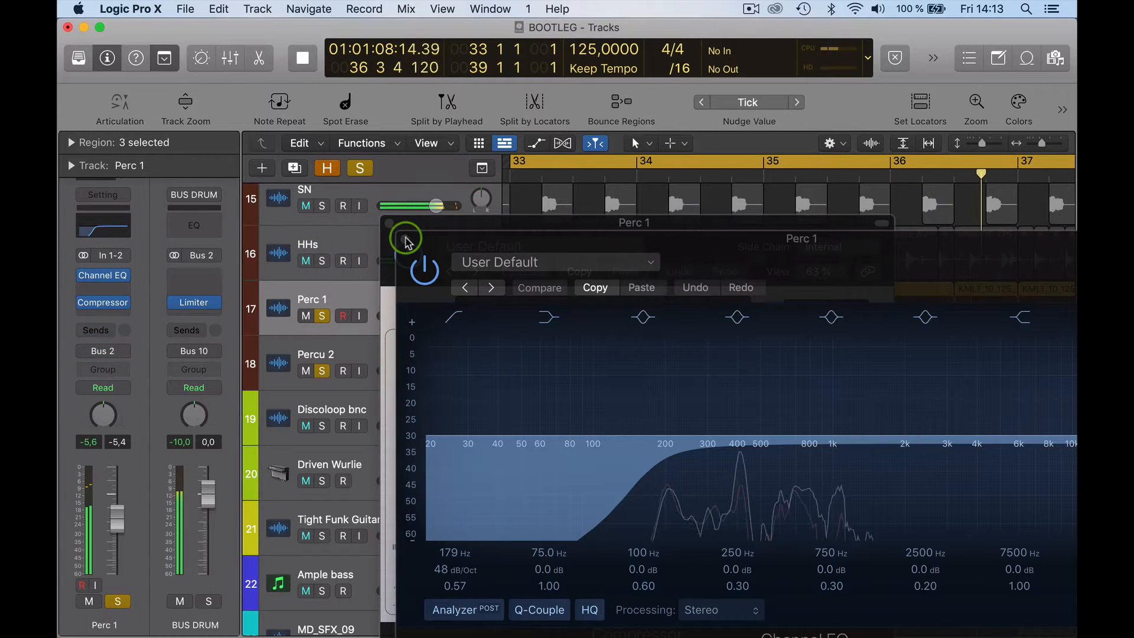
left_click(406, 239)
left_click(391, 222)
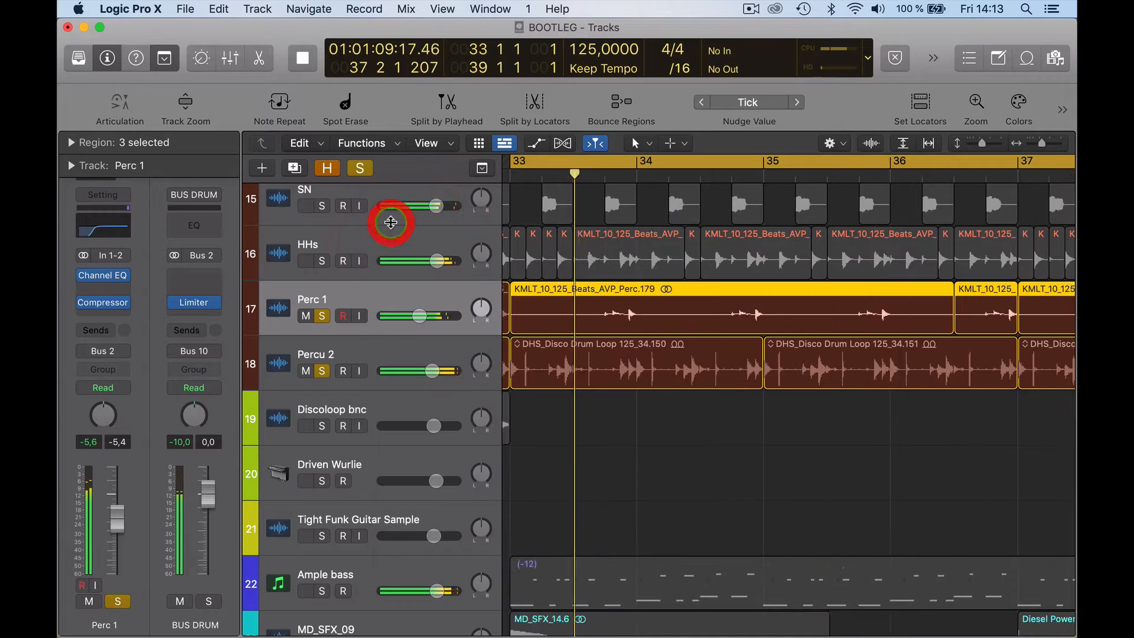
Leave only Percu 2 soloed, compare its sound with the Sausage Fattener bypassed and active, and close the plug-in.
left_click(405, 359)
left_click(103, 289)
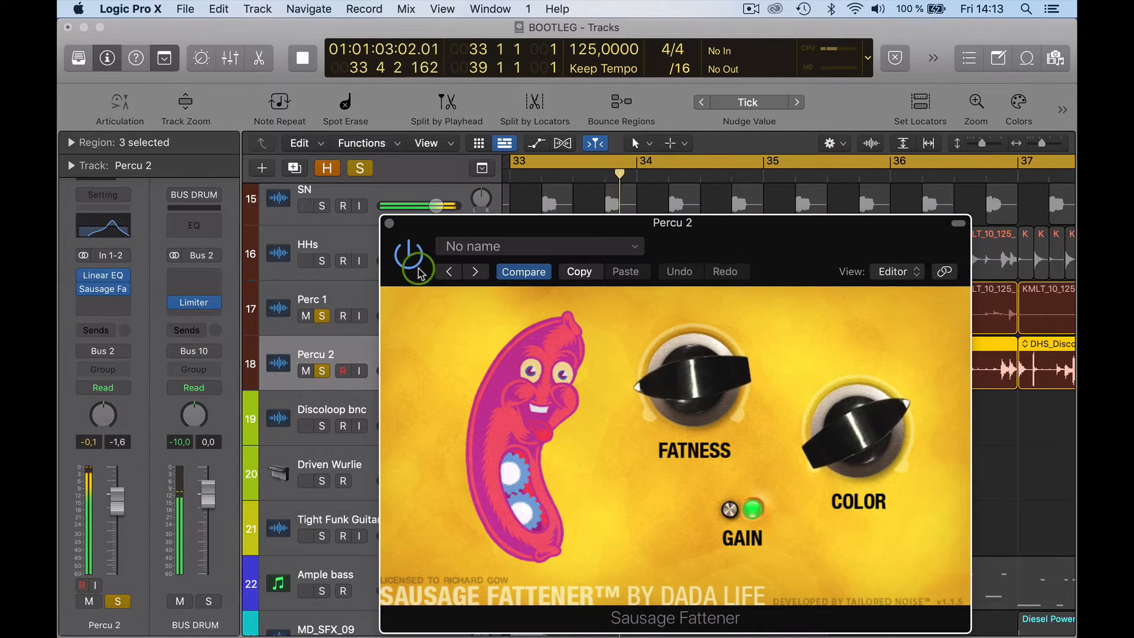
left_click_drag(474, 234, 463, 177)
left_click(321, 316)
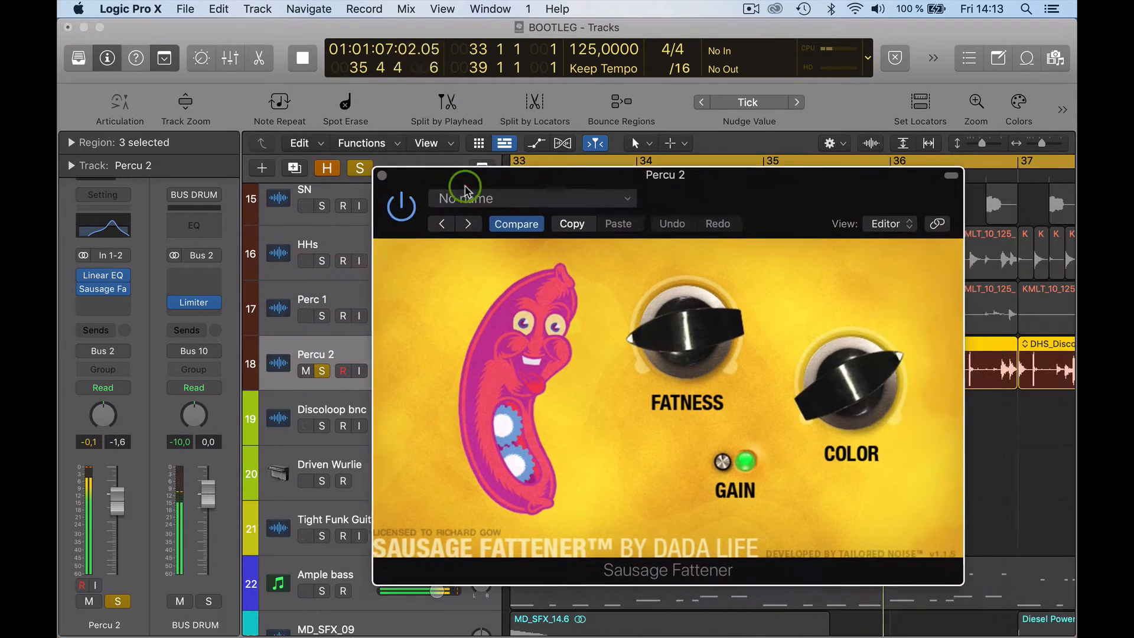
left_click(390, 203)
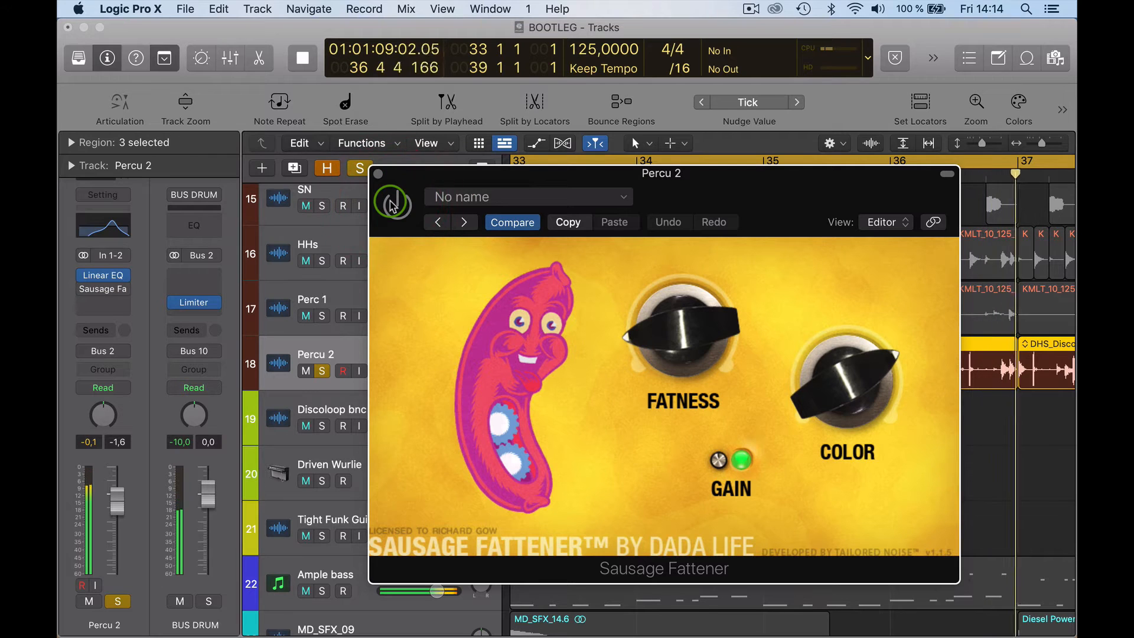
left_click(390, 203)
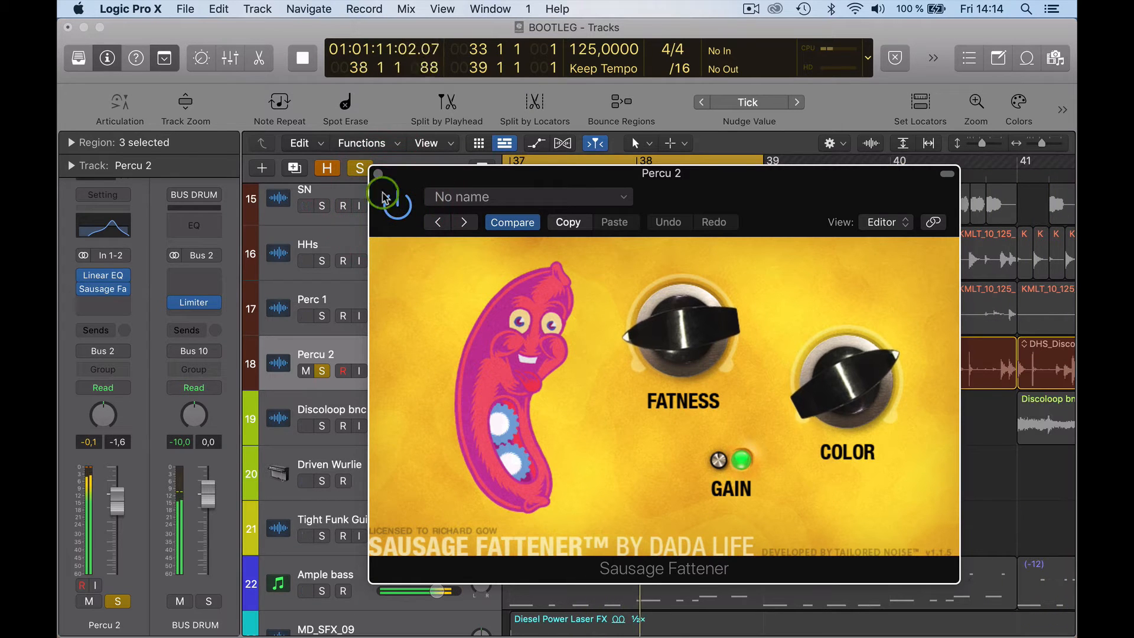
left_click(377, 177)
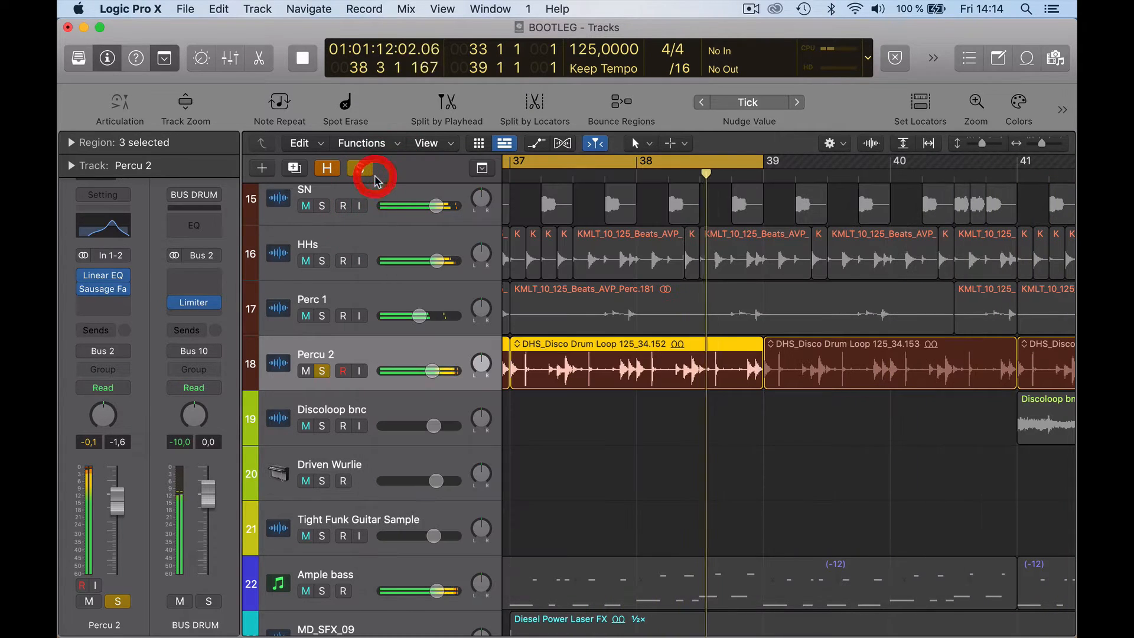
Examine the Linear Phase EQ on Percu 2, compare it bypassed and active during playback, and close it.
left_click(111, 278)
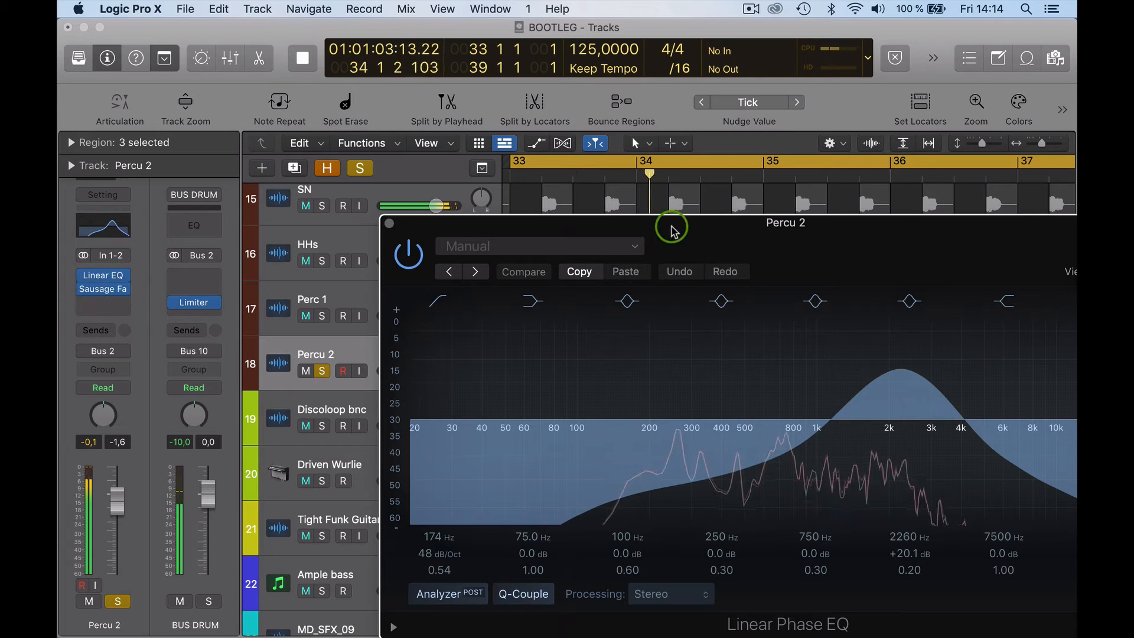
left_click_drag(672, 228, 523, 96)
left_click(279, 138)
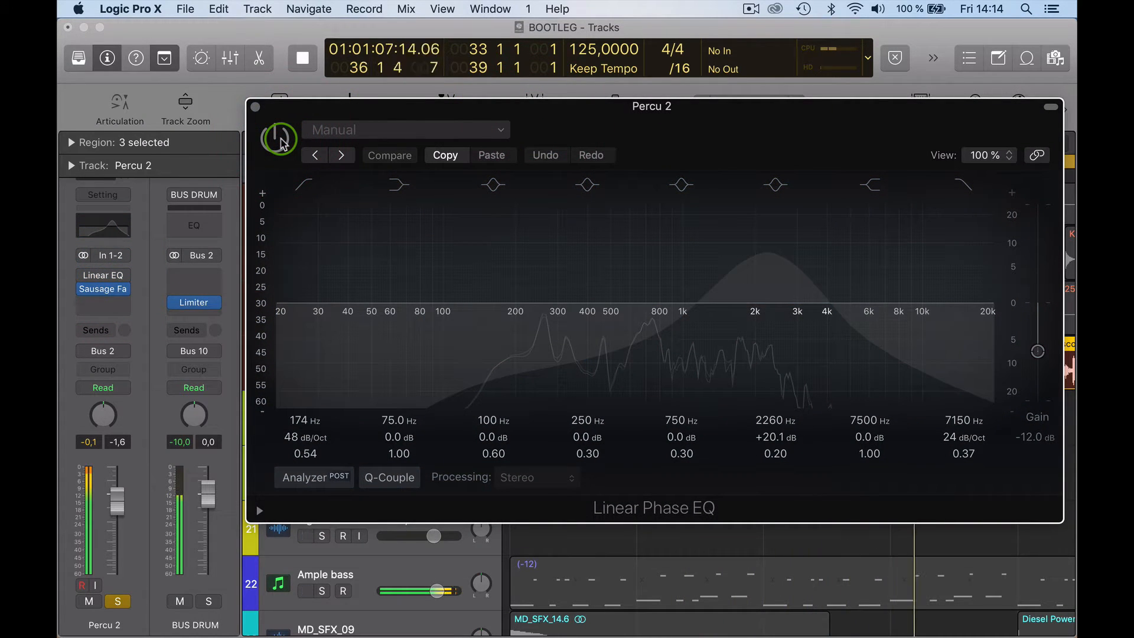
left_click(281, 143)
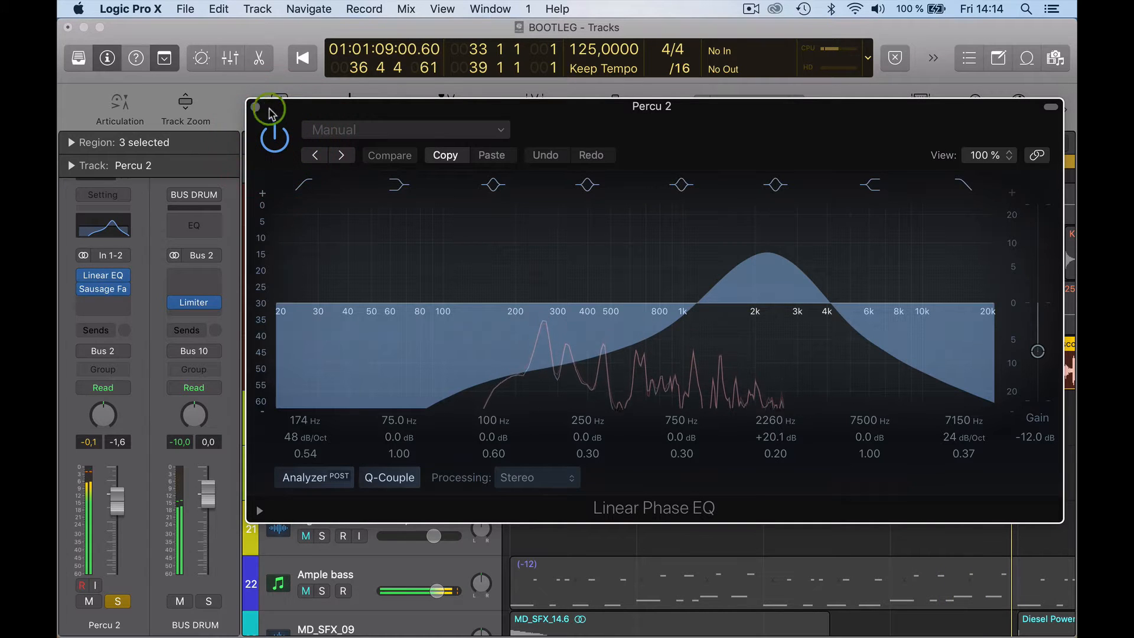
left_click(255, 107)
Clear the Percu 2 solo, play the full mix while viewing the whole arrangement, and stop playback.
left_click(117, 600)
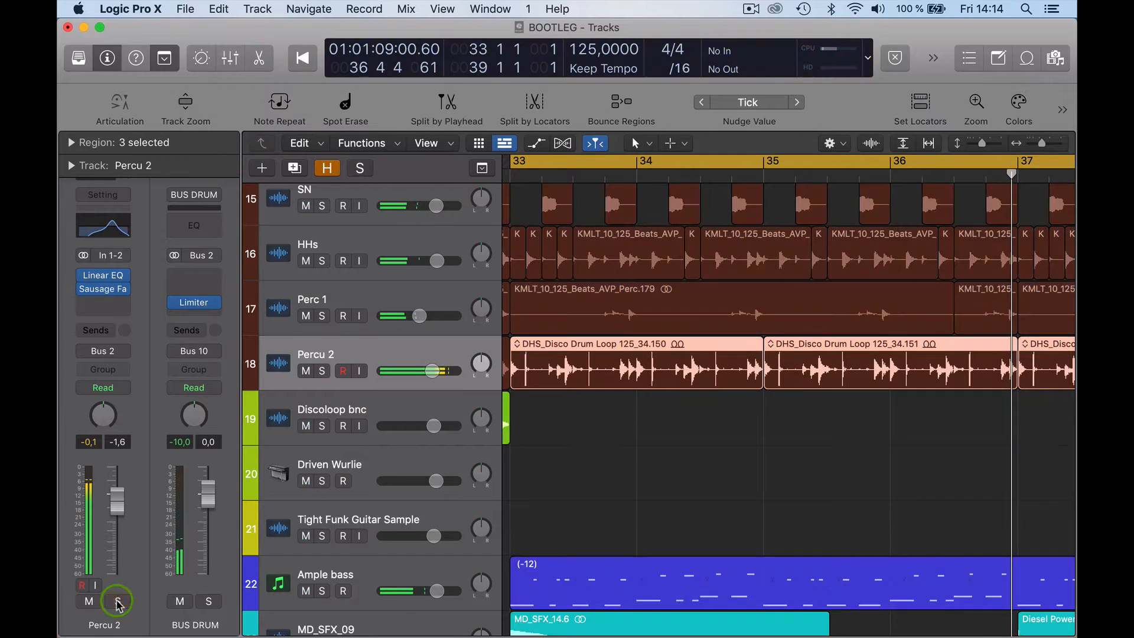
scroll(628, 537, "down", 6)
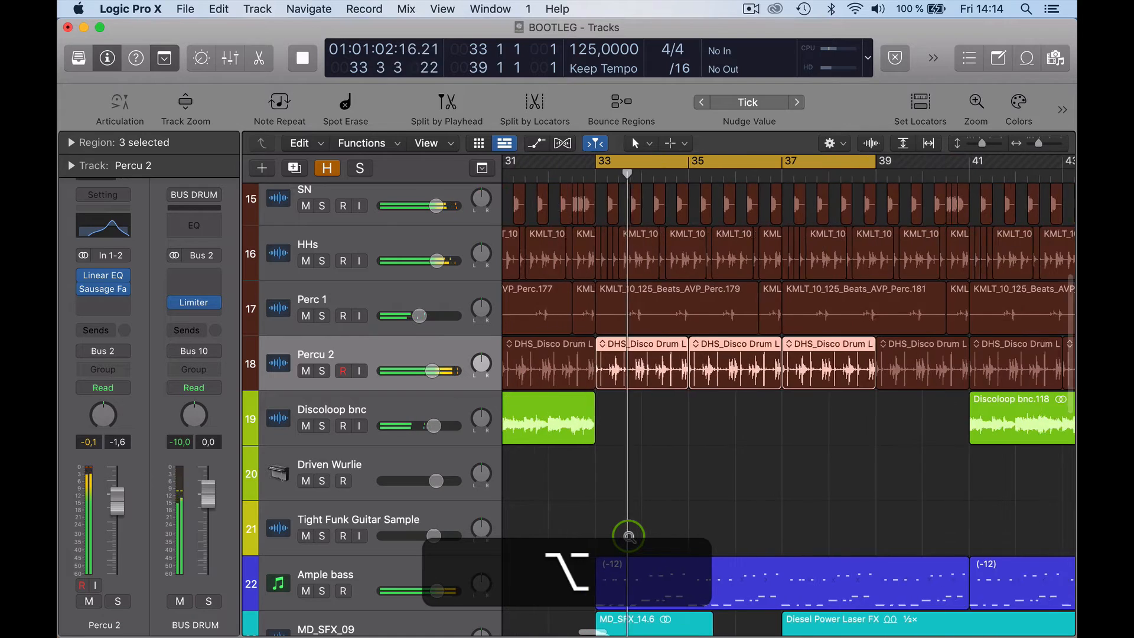
scroll(628, 536, "down", 4)
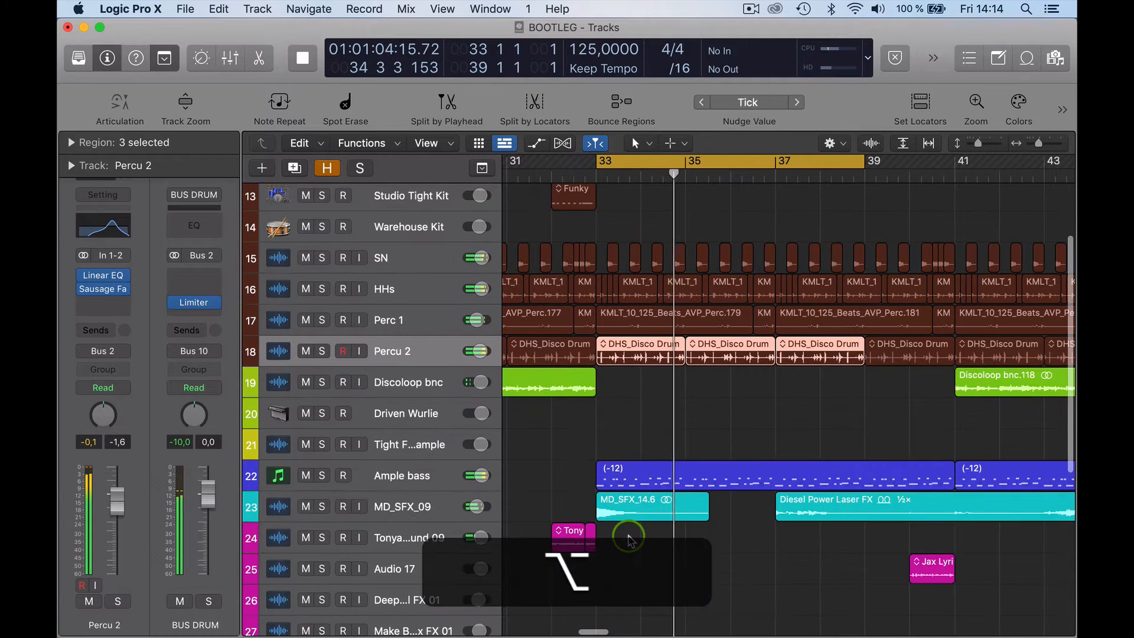
scroll(628, 536, "down", 6)
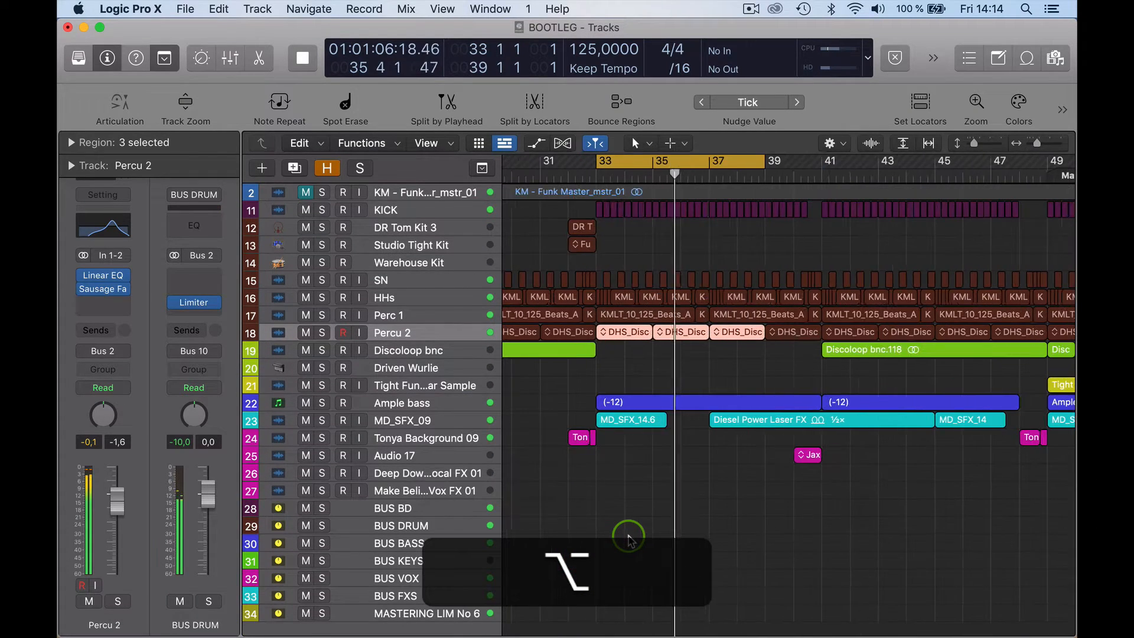
scroll(628, 536, "down", 3)
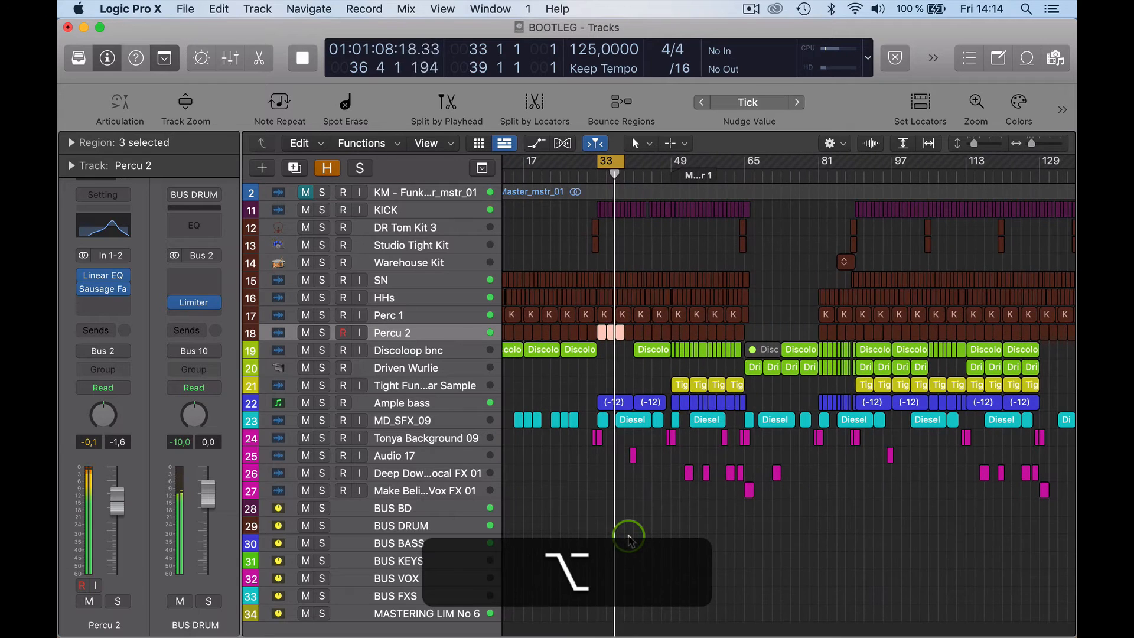
key("space")
Select the Discoloop bnc track and set the cycle range from bar 9 to bar 79.
left_click(413, 350)
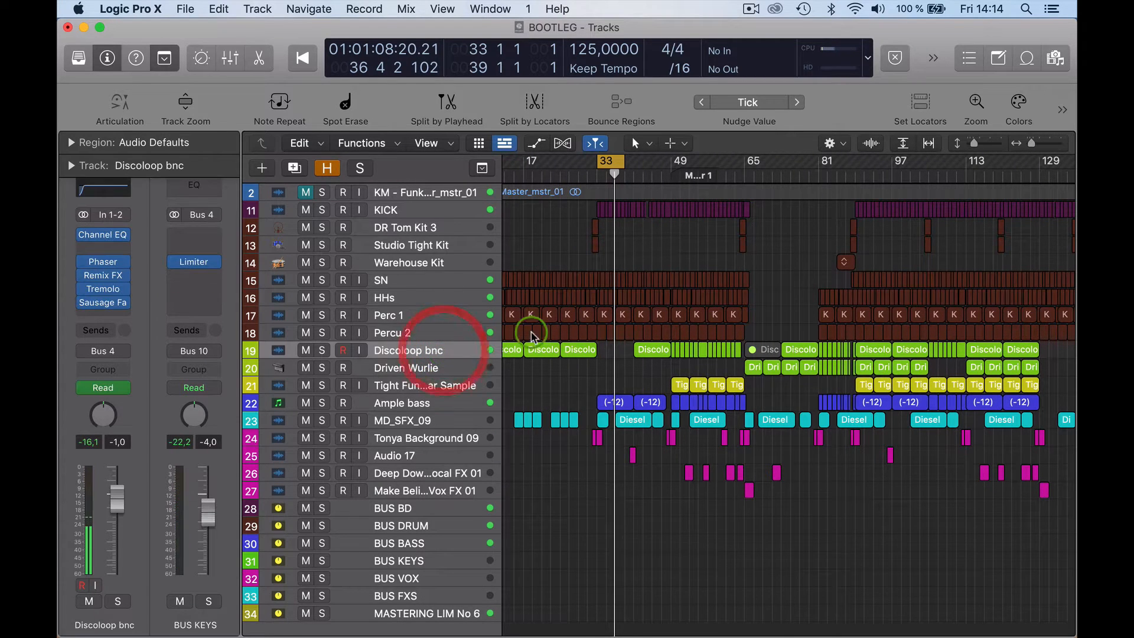
scroll(551, 334, "left", 5)
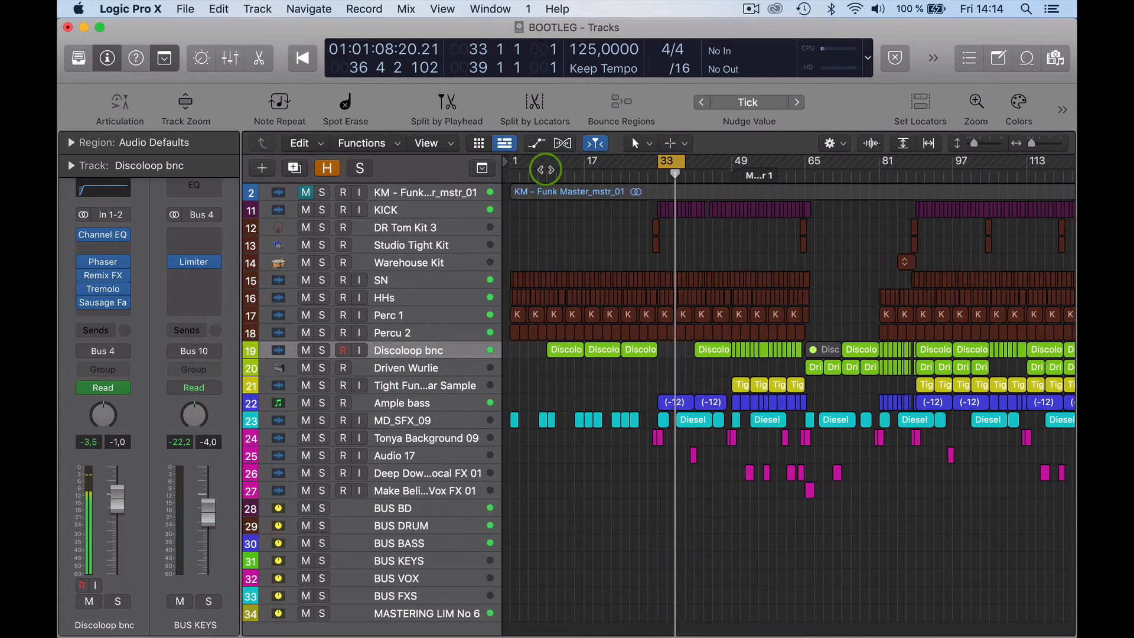
left_click_drag(545, 171, 869, 180)
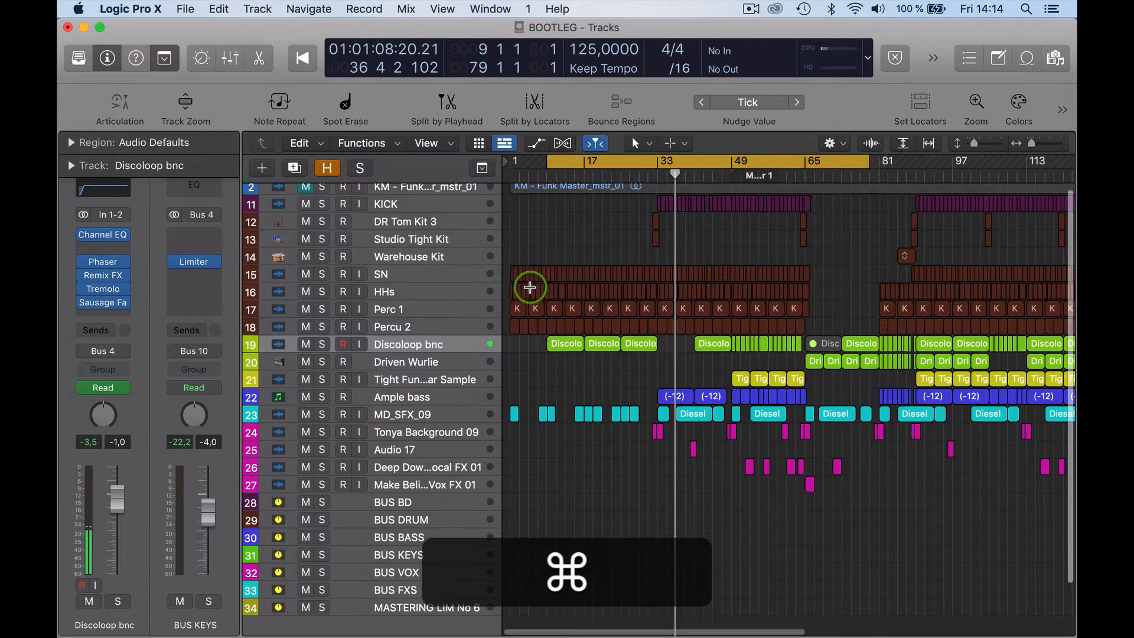
scroll(529, 289, "down", 1)
scroll(530, 290, "up", 6)
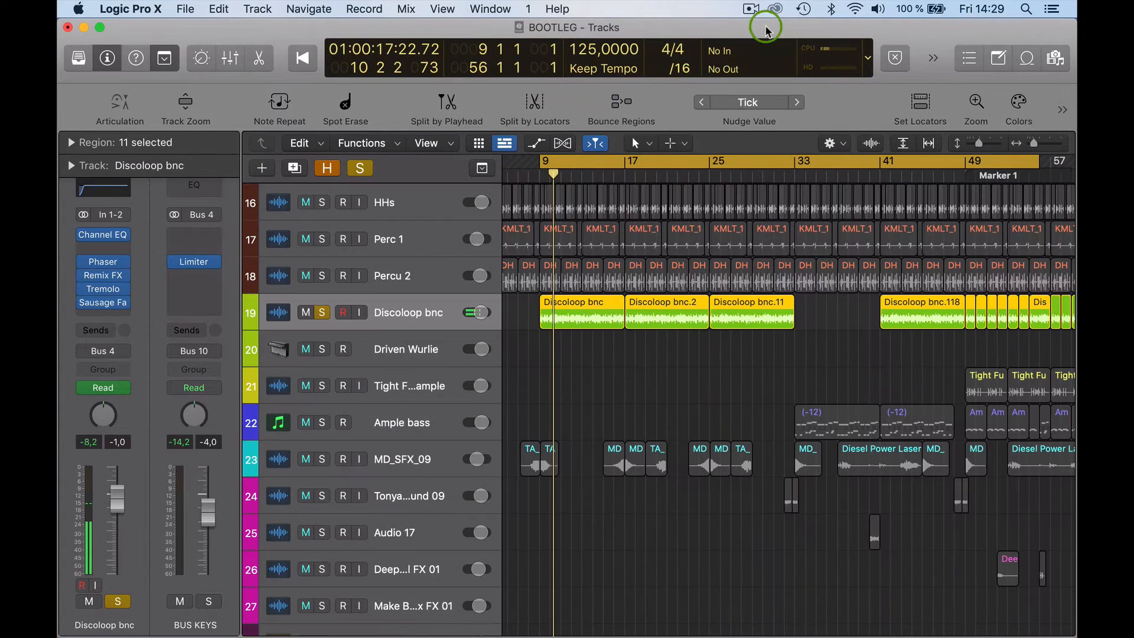
Play the soloed Discoloop bnc track and watch the filter movement in its Remix FX plug-in.
key("space")
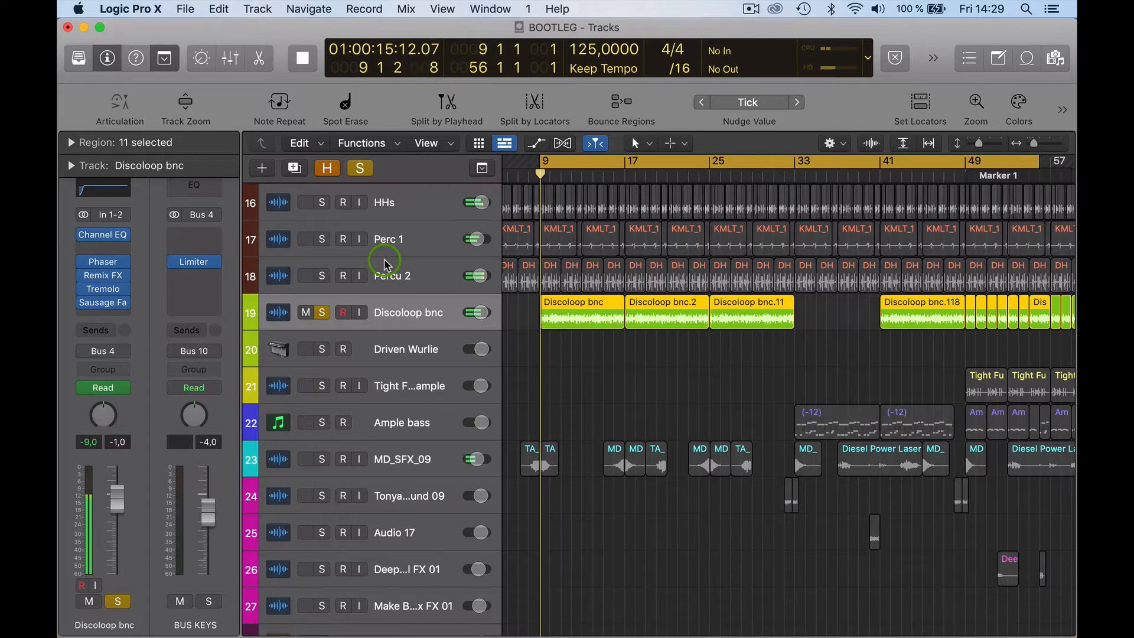
left_click(102, 276)
left_click_drag(538, 172, 665, 208)
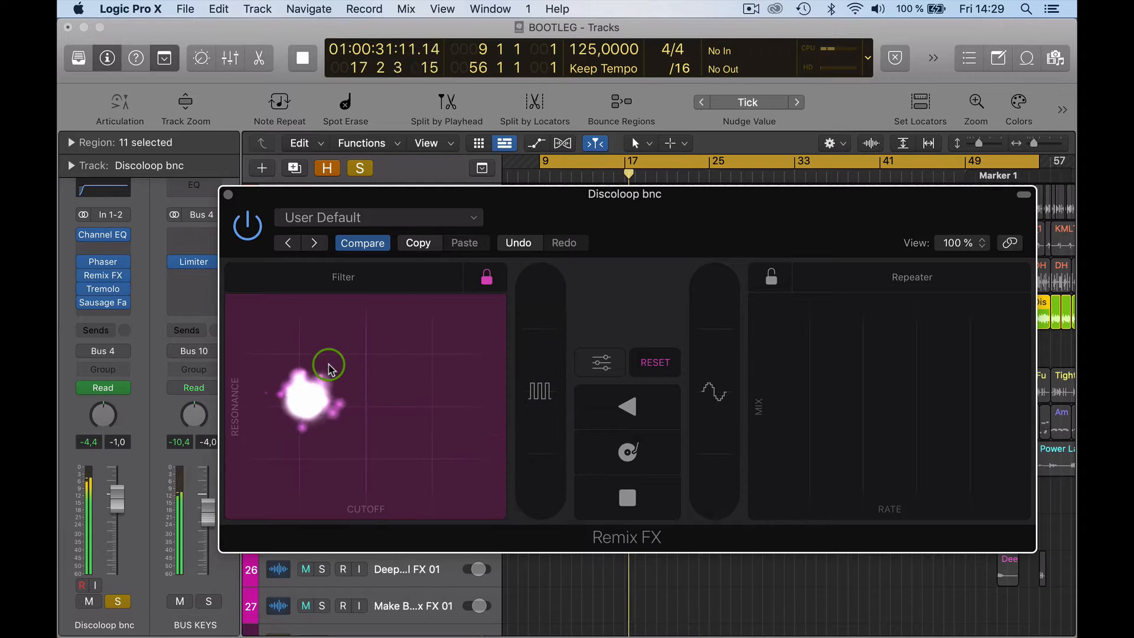
Replace the Remix FX window with the Phaser on Discoloop bnc and compare the Phaser bypassed and active.
mouse_move(105, 262)
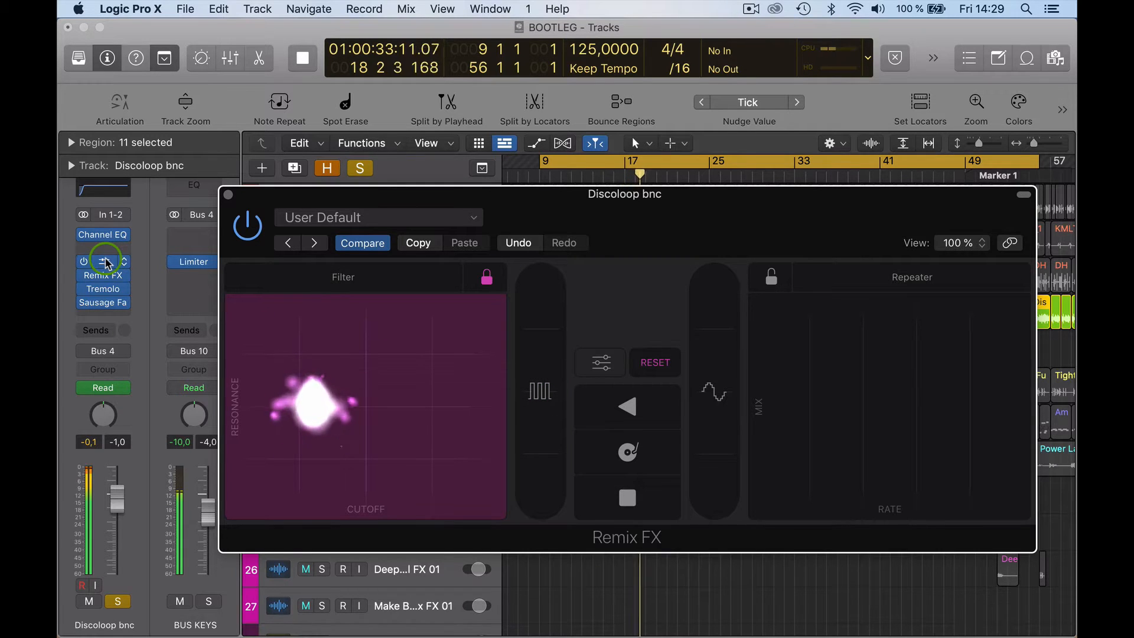
left_click(105, 262)
left_click(228, 195)
left_click(228, 195)
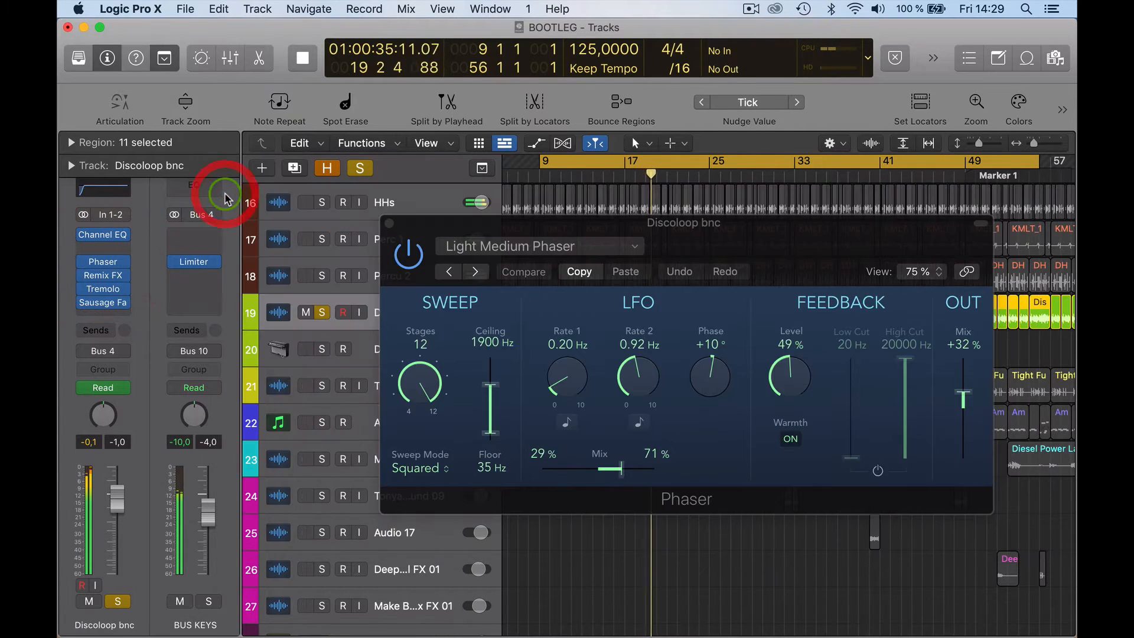
left_click_drag(702, 223, 676, 178)
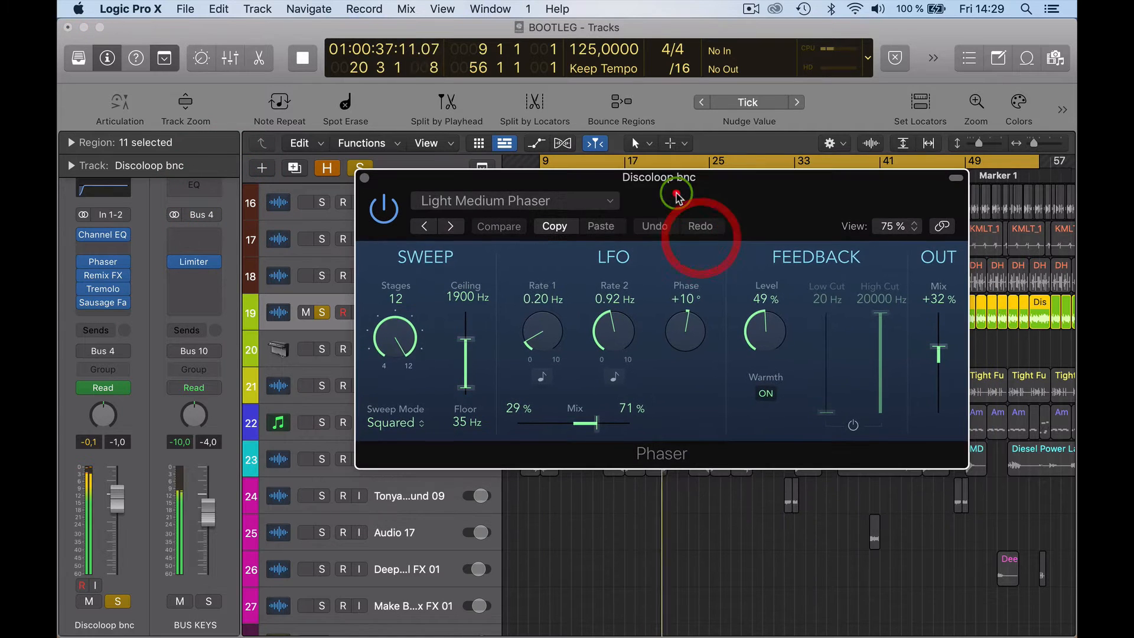
left_click(386, 207)
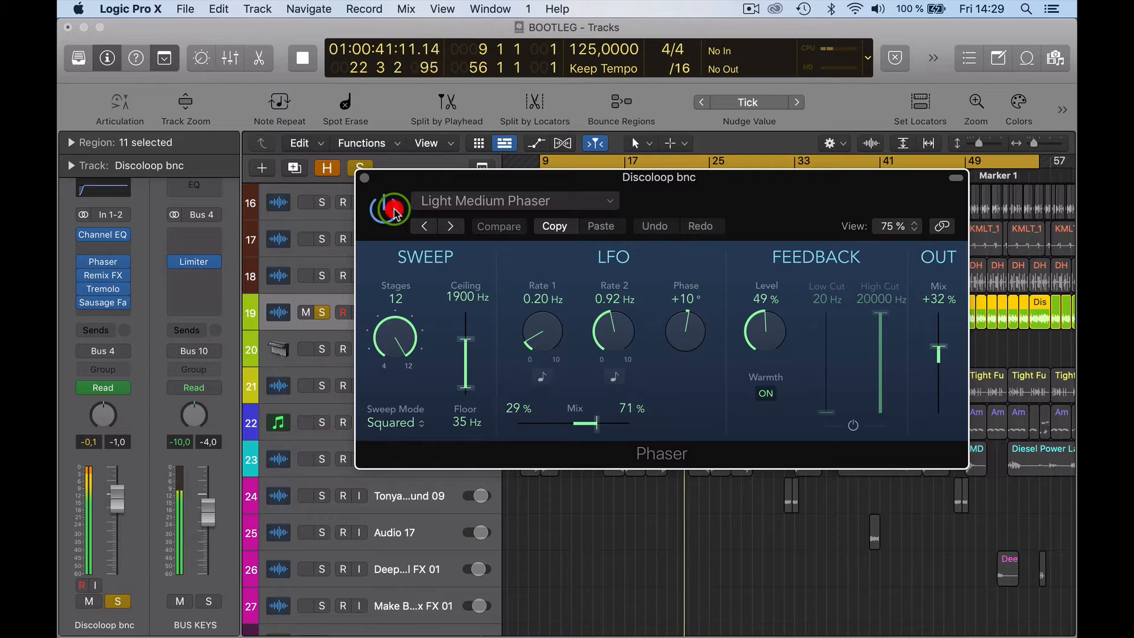
left_click(392, 208)
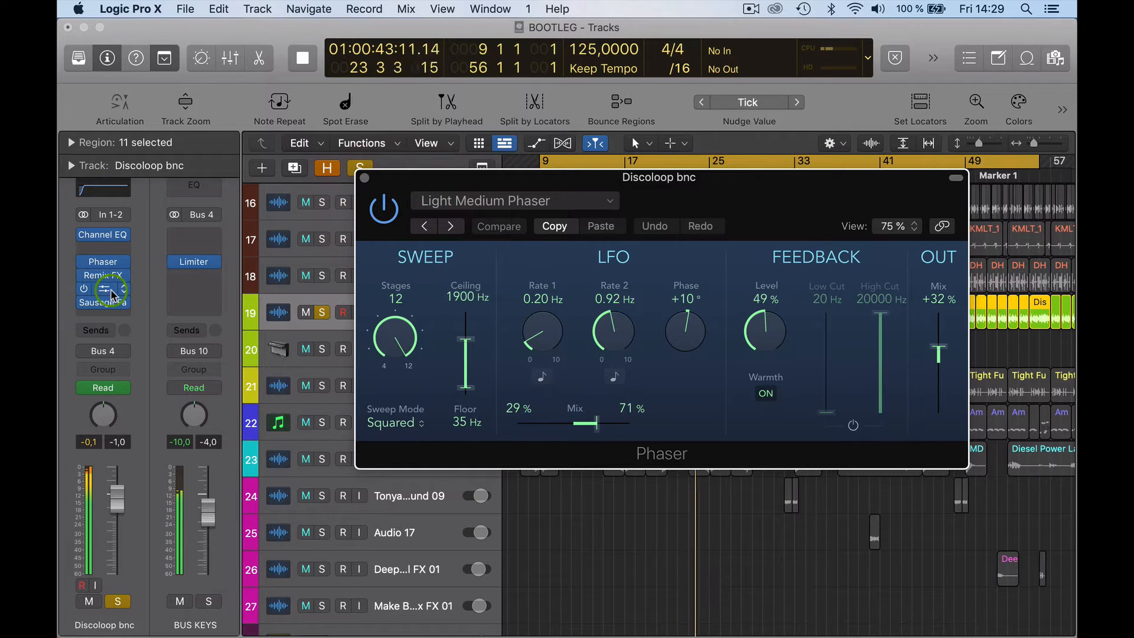
Open the Tremolo on Discoloop bnc, close the Phaser, examine the Sidechain Pump settings, and close the Tremolo.
left_click(113, 287)
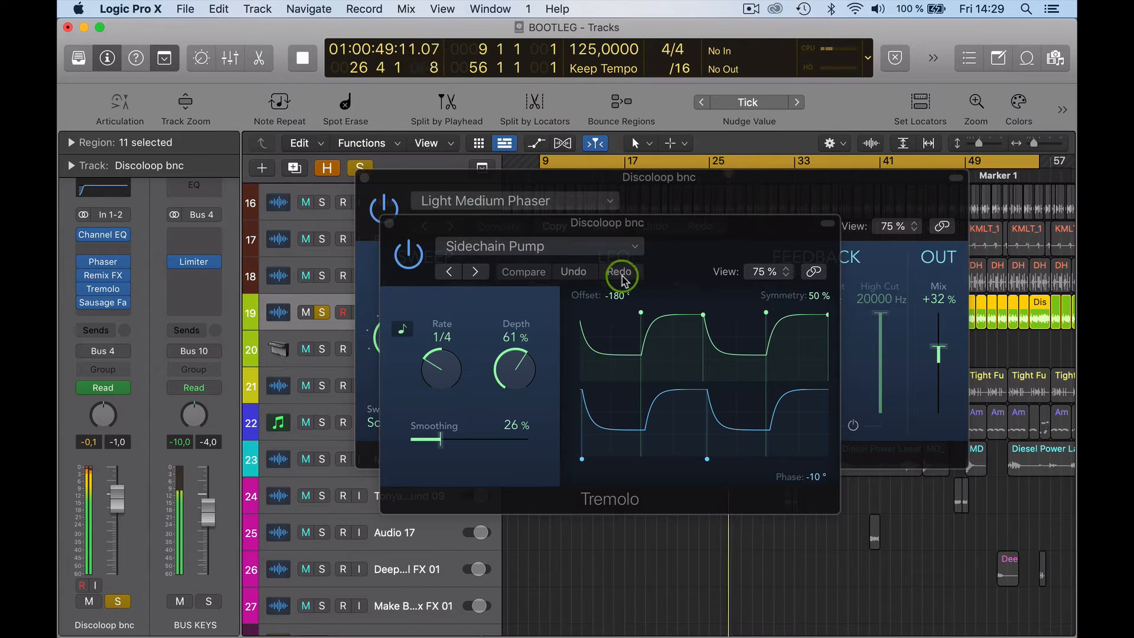
left_click_drag(658, 255, 643, 329)
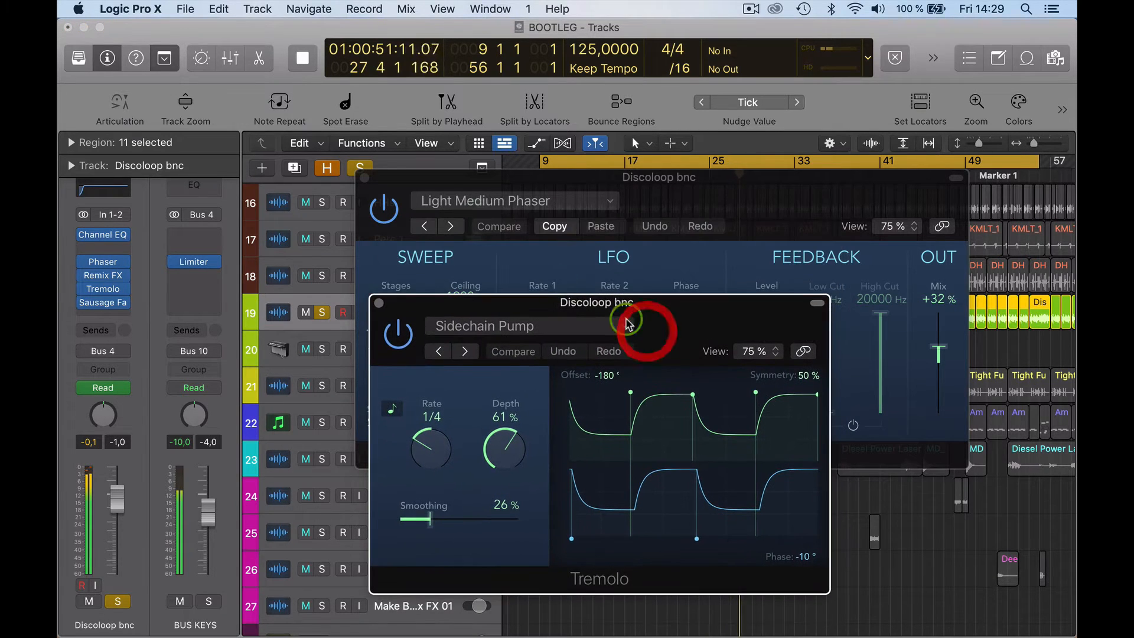
left_click(364, 178)
left_click_drag(617, 305, 664, 177)
left_click(640, 302)
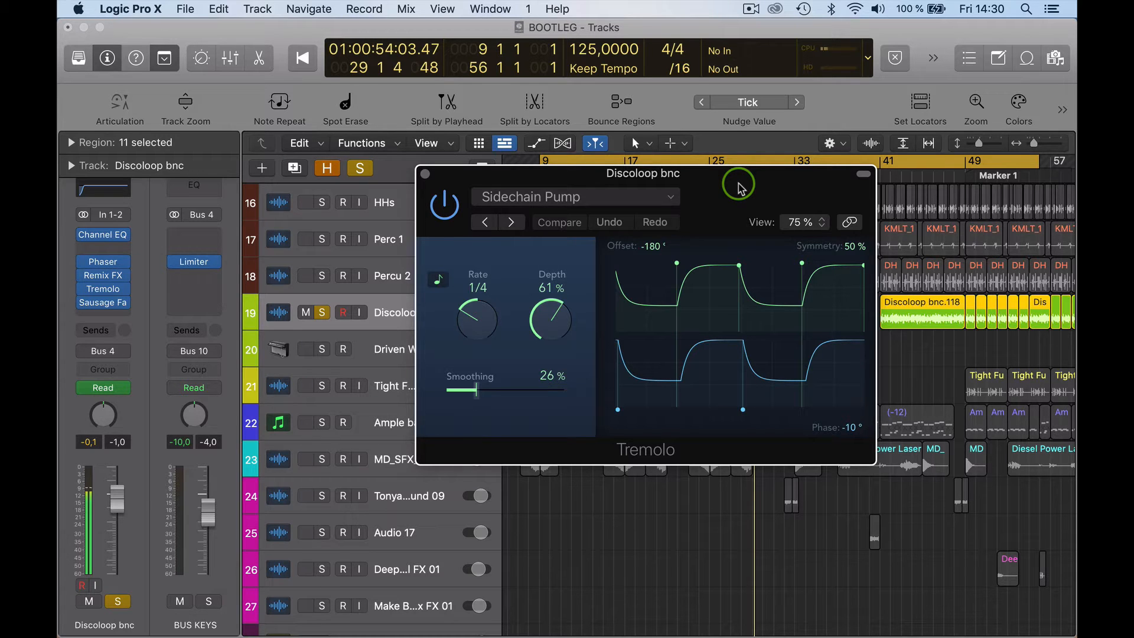
left_click_drag(739, 188, 645, 141)
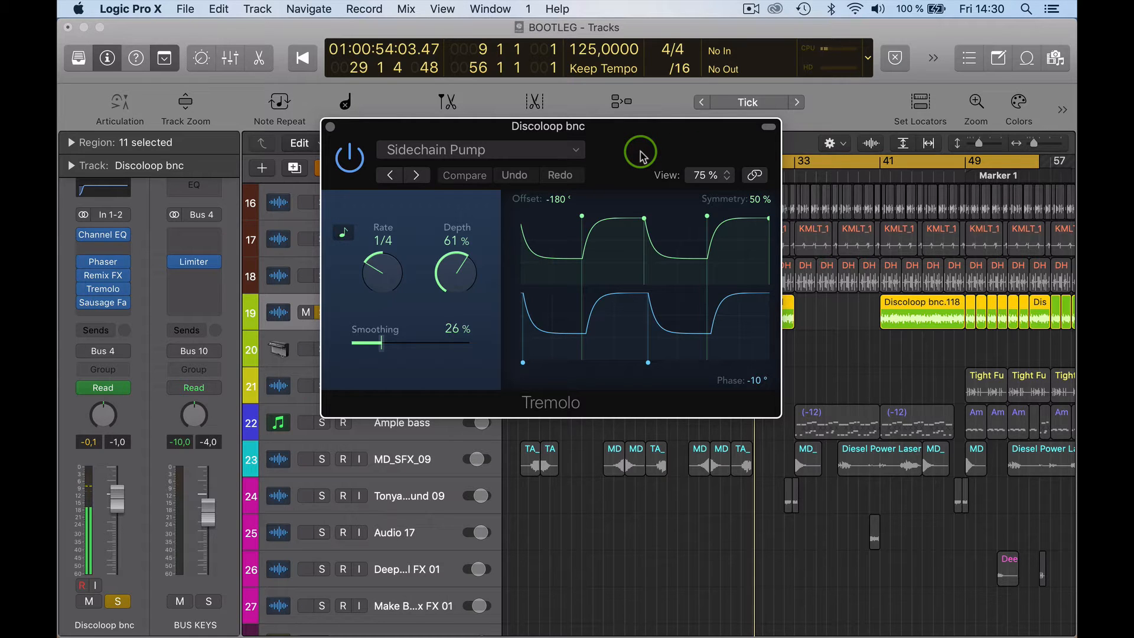
left_click(329, 128)
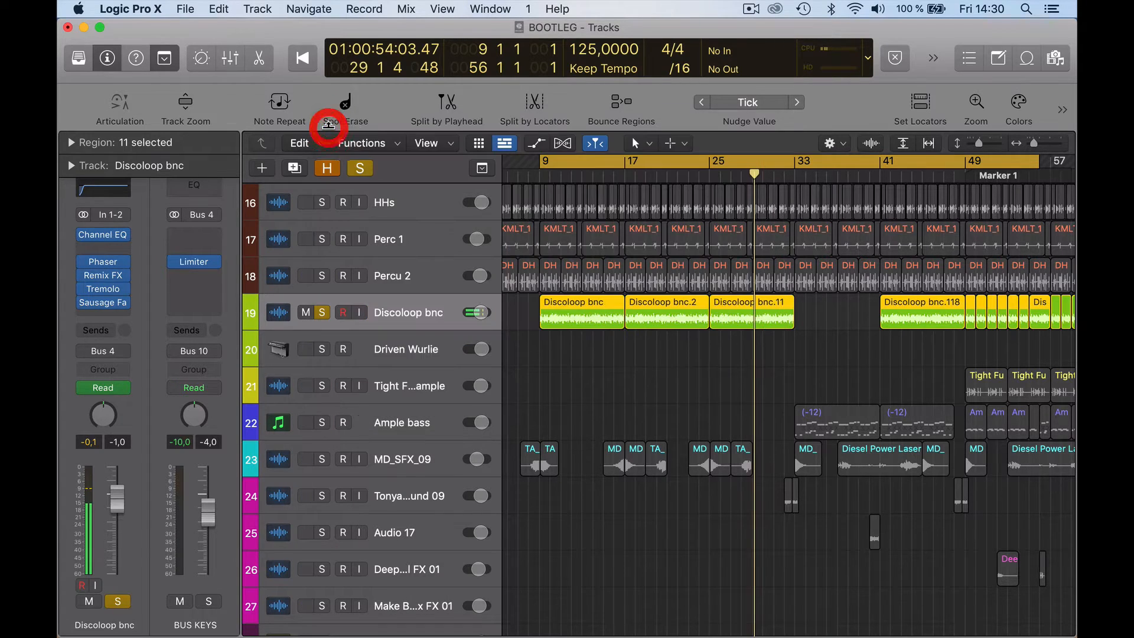
Open the Sausage Fattener on Discoloop bnc, listen to the loop through it, and close the plug-in.
left_click(110, 303)
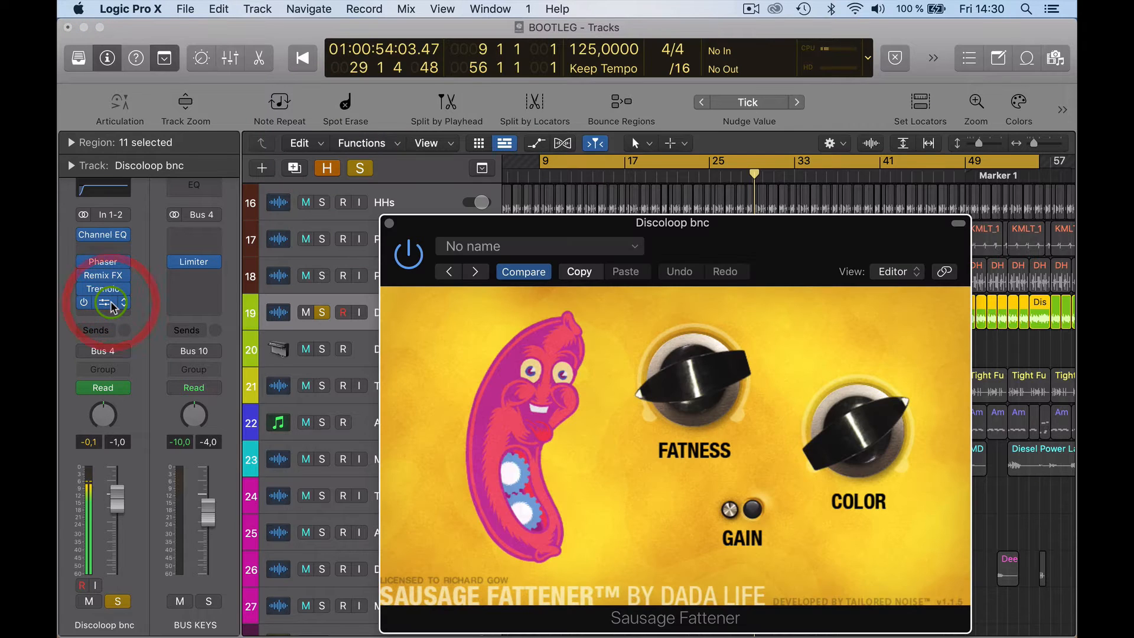
key("space")
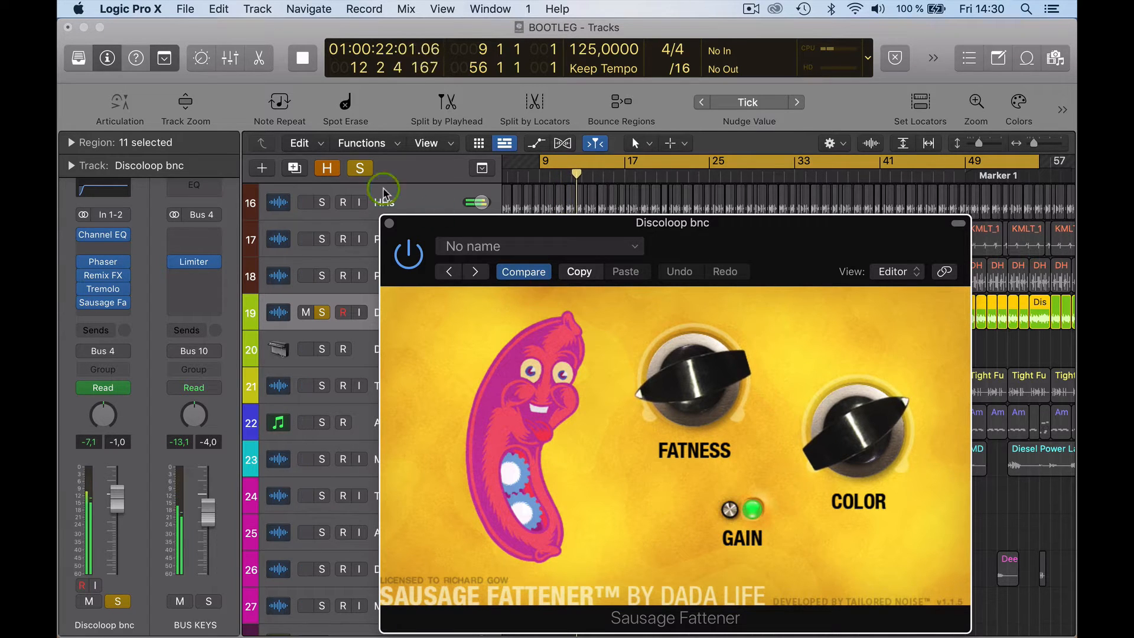
left_click(389, 224)
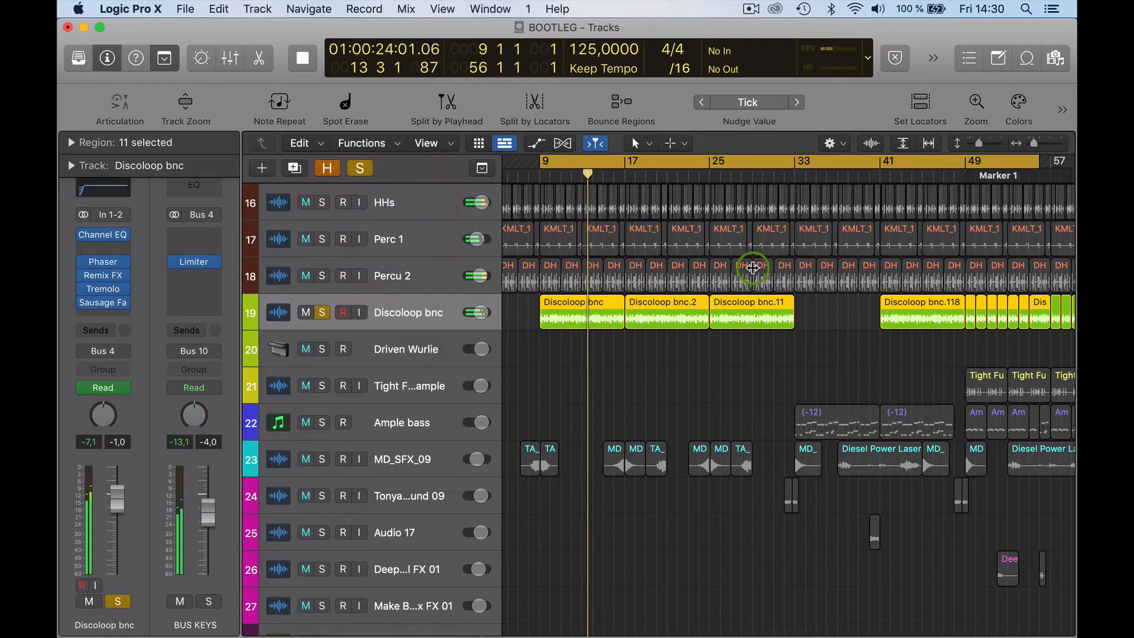
Show the whole arrangement during playback and clear the solo on Discoloop bnc.
scroll(752, 268, "down", 10)
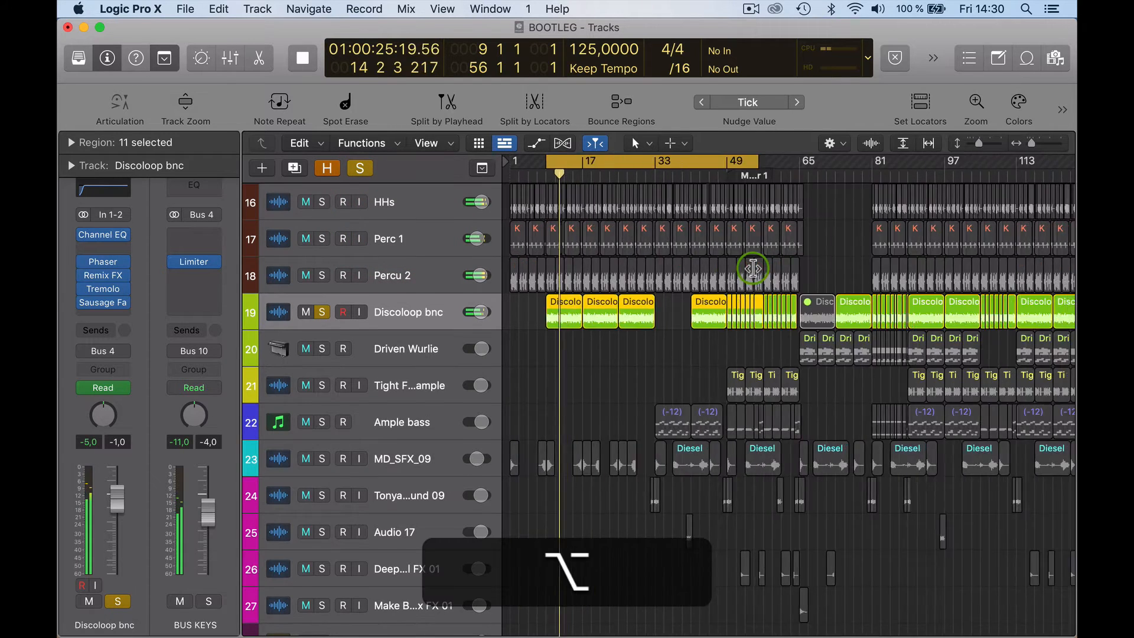
scroll(753, 268, "down", 1)
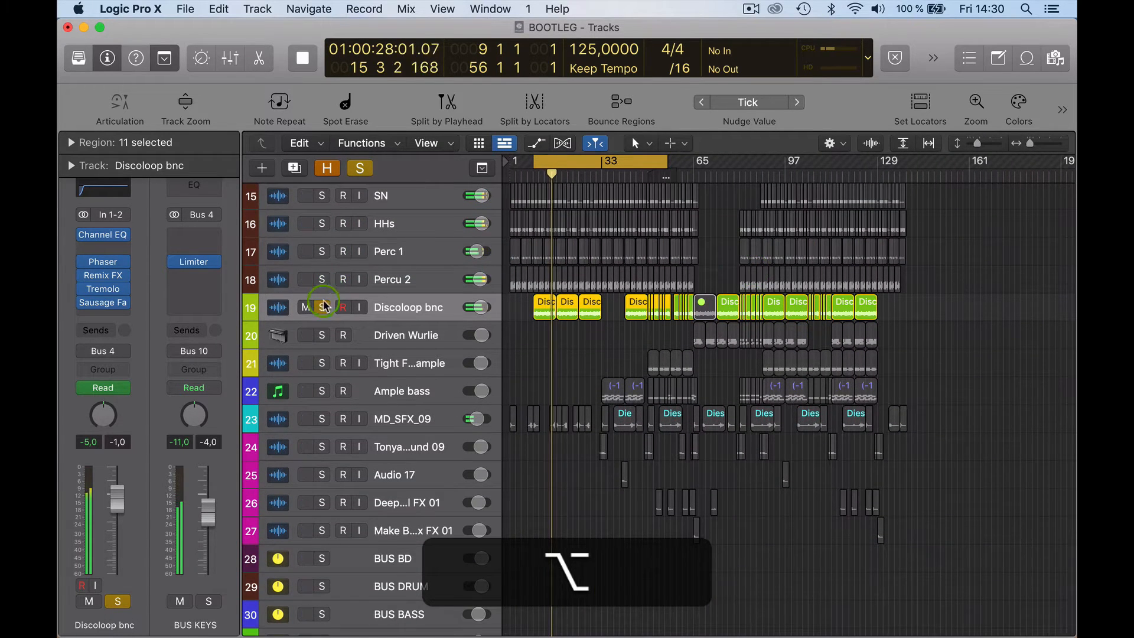
left_click(322, 308)
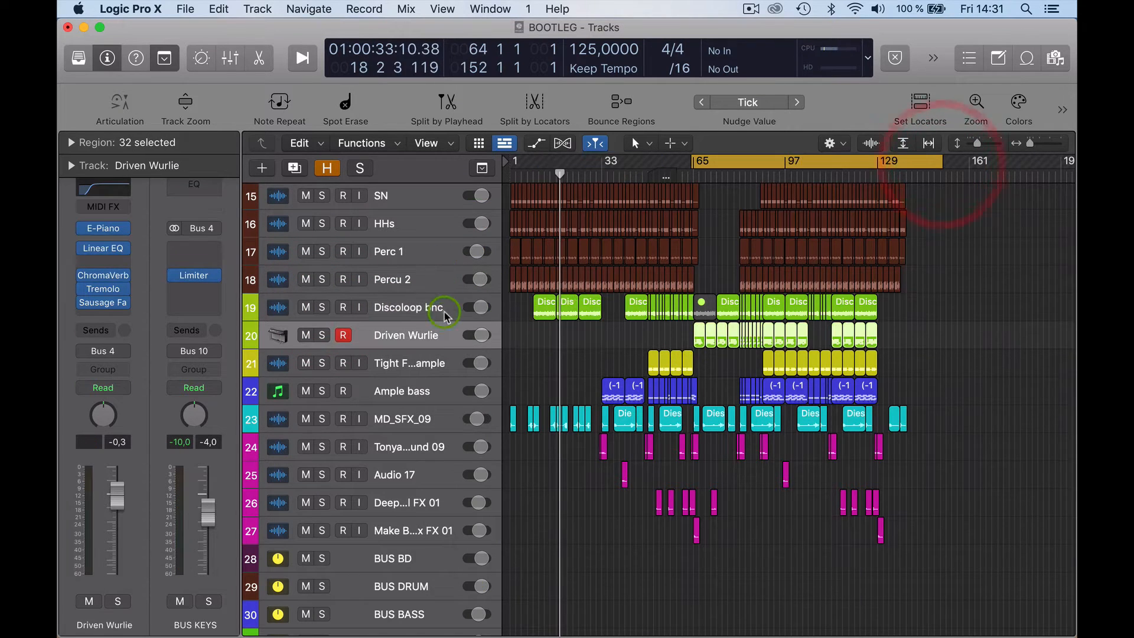
Solo the Driven Wurlie track, examine its Vintage Electric Piano settings during playback, and close the instrument.
left_click(307, 337)
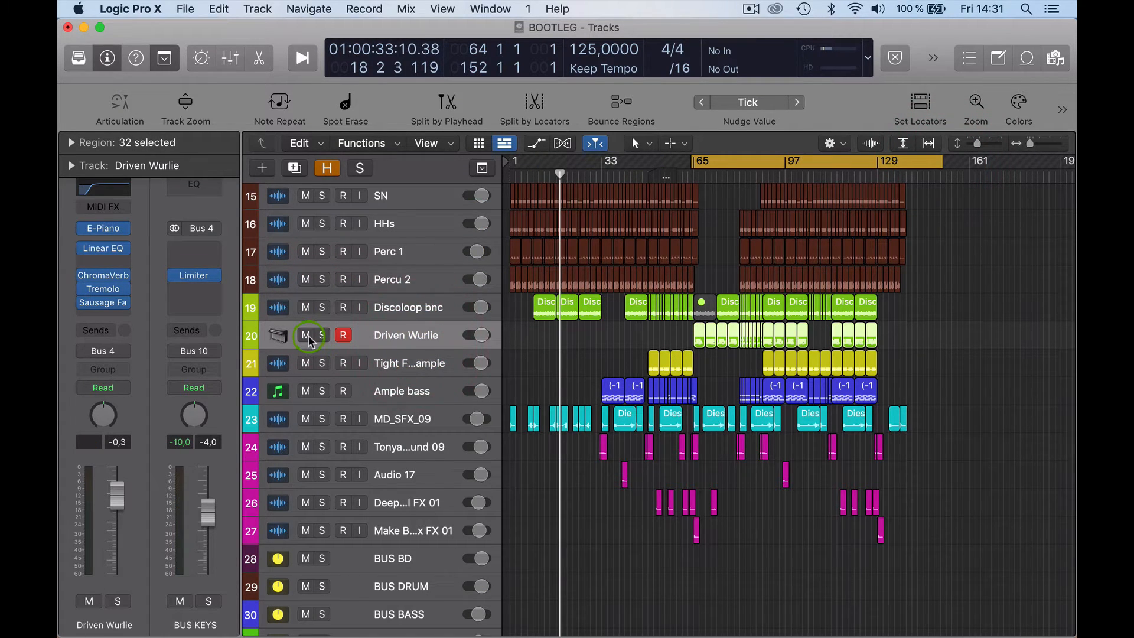
left_click(324, 336)
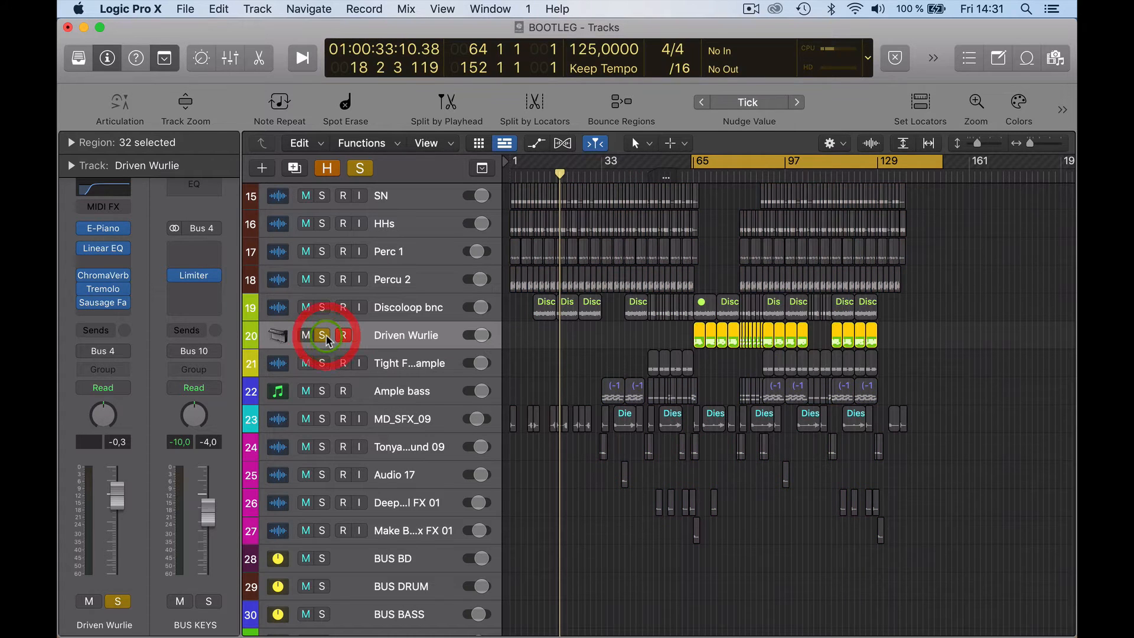
left_click(104, 228)
left_click(644, 68)
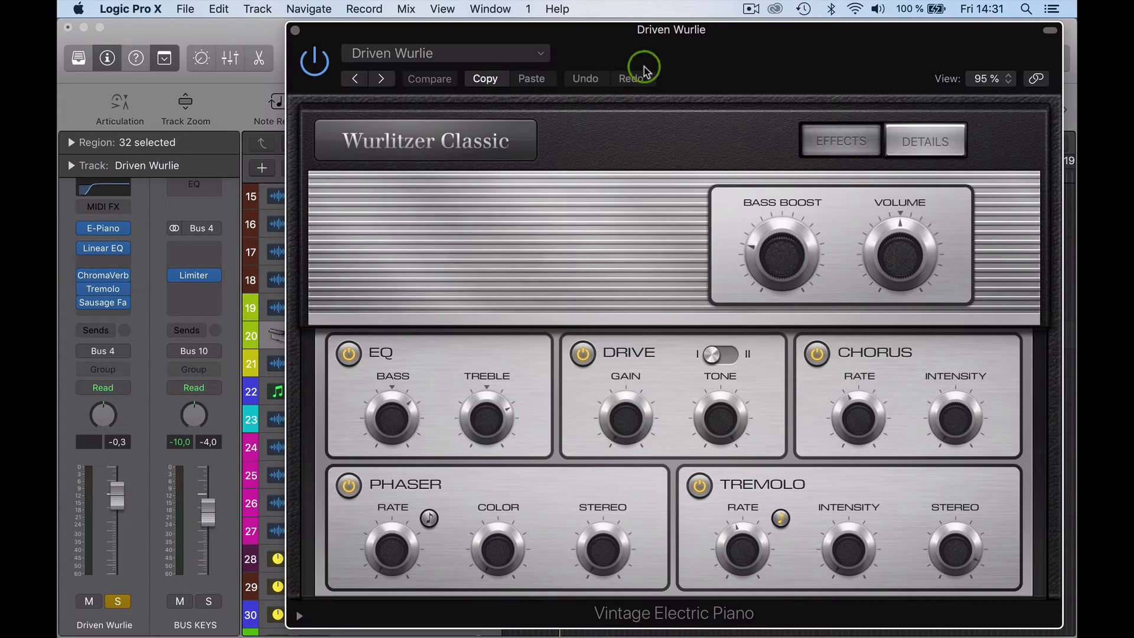
left_click_drag(714, 44, 690, 43)
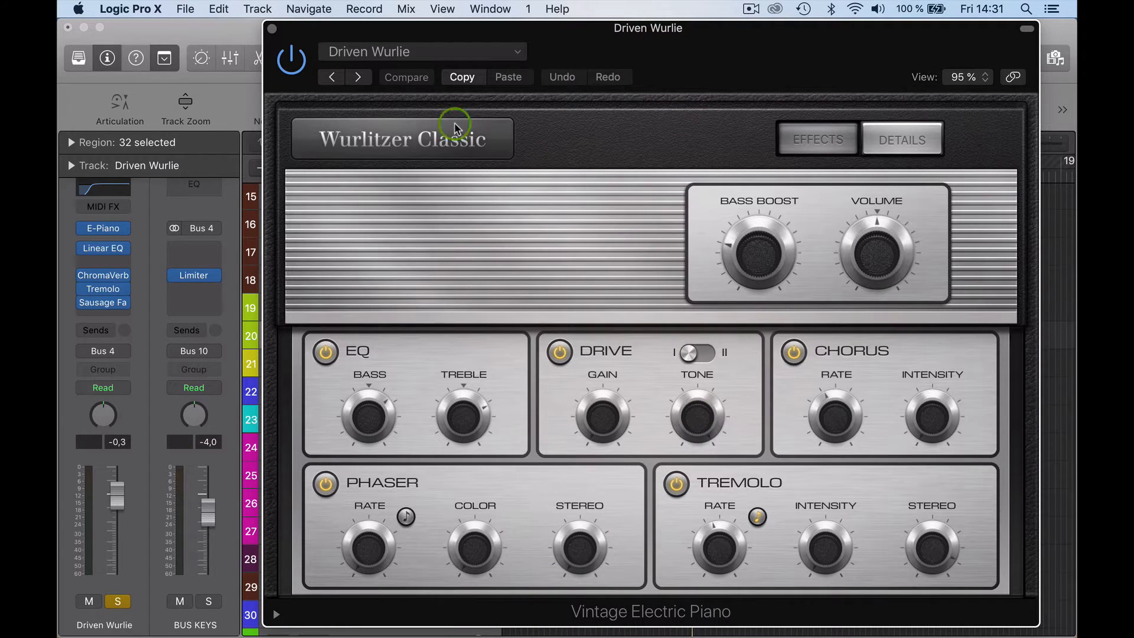
left_click(272, 28)
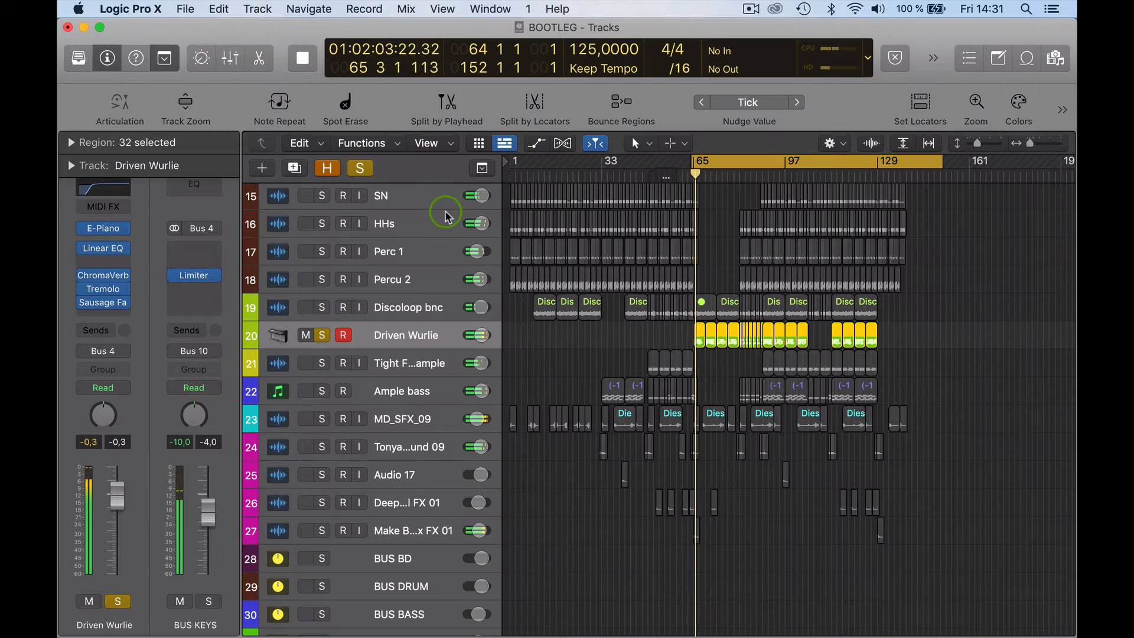
Open the Driven Wurlie regions in the Piano Roll, look through the chord and bass notes, and close the editor.
double_click(697, 334)
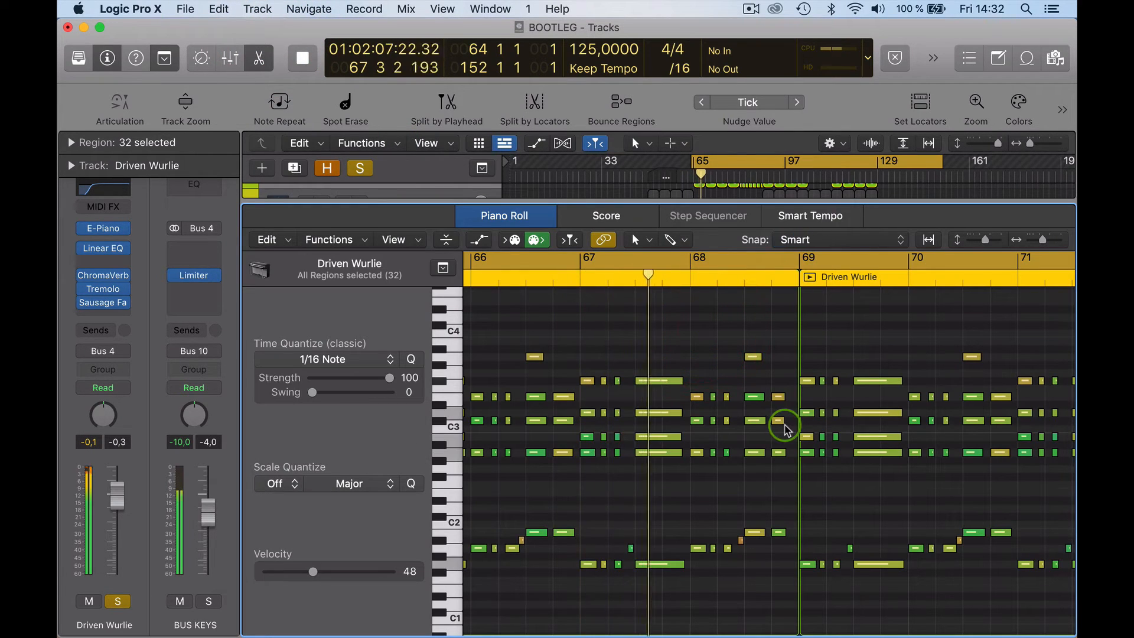
scroll(786, 428, "right", 10)
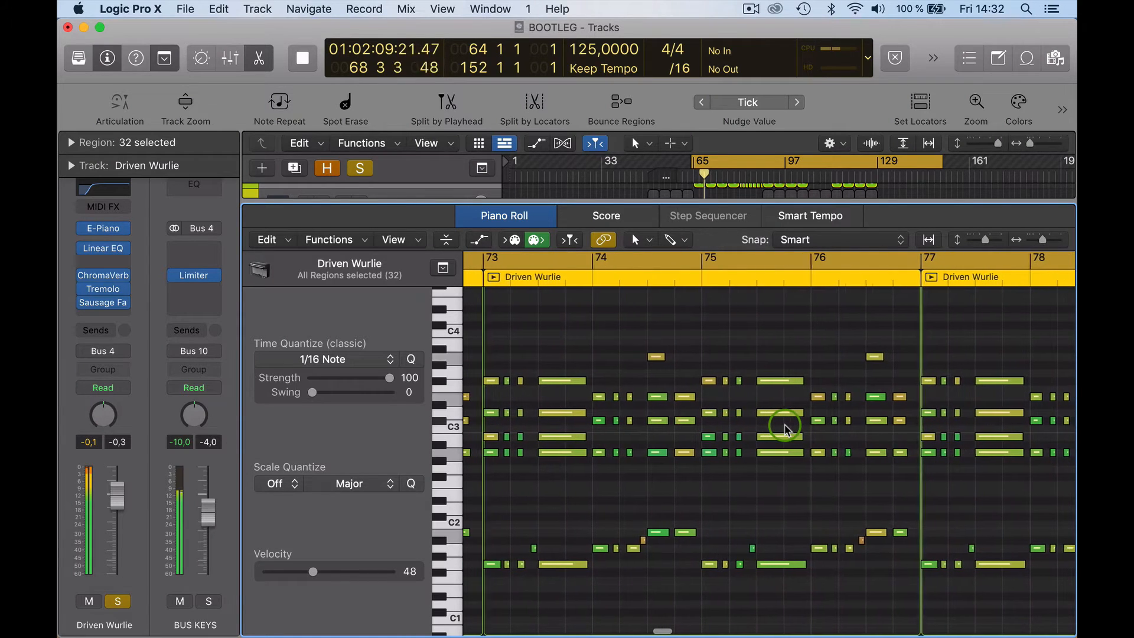
left_click(257, 57)
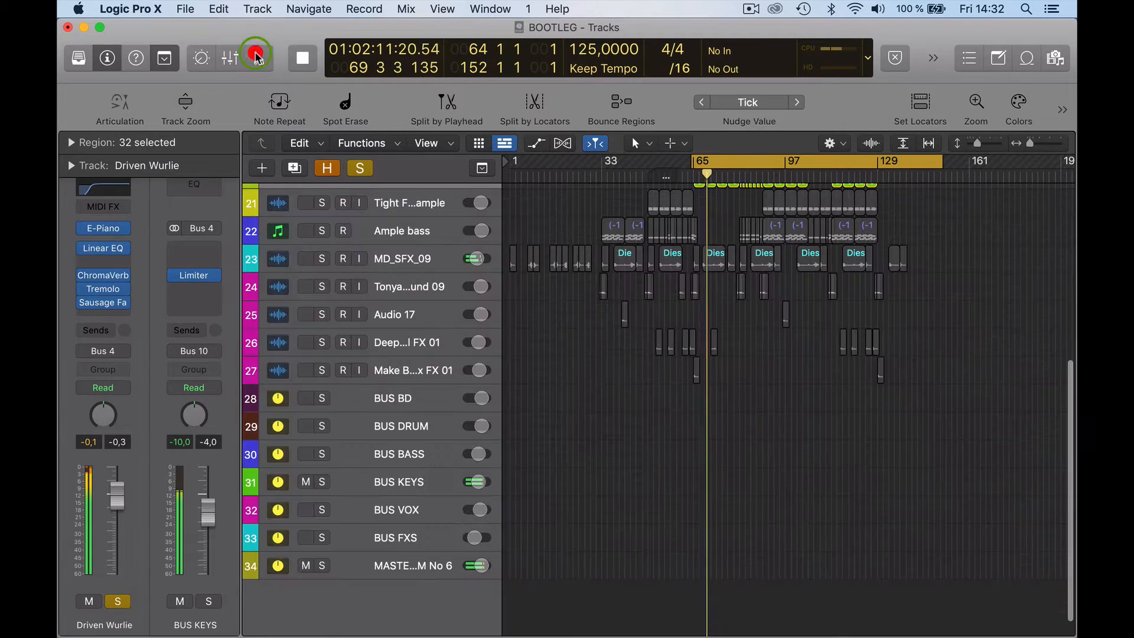
Open the Linear Phase EQ on Driven Wurlie and link its window so other plug-ins open in the same one.
left_click(106, 251)
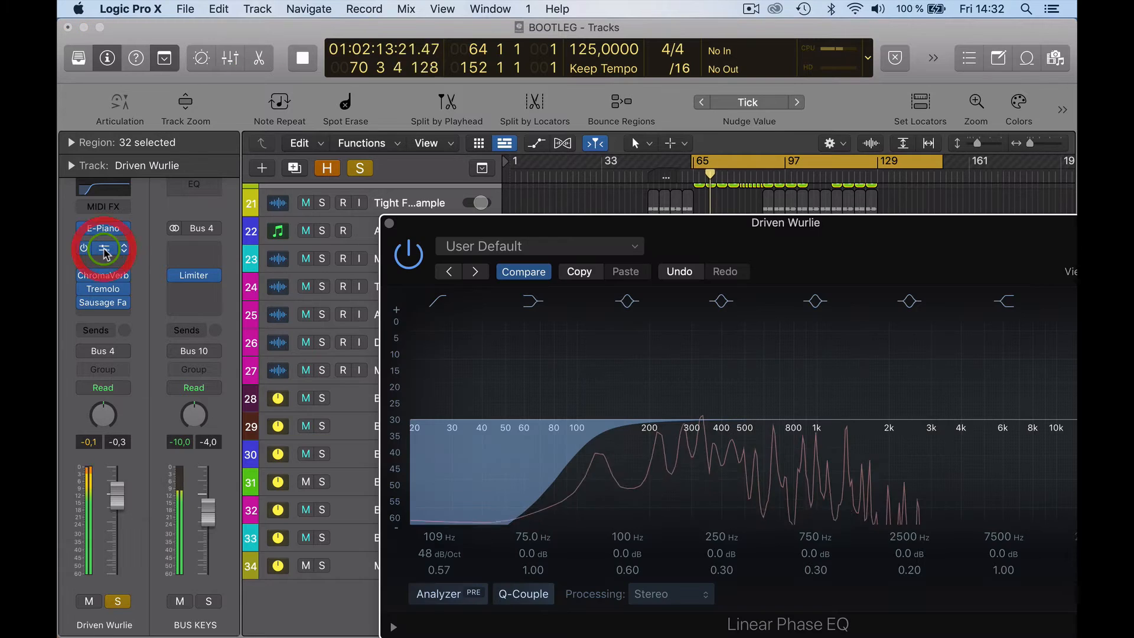
left_click_drag(523, 218, 362, 100)
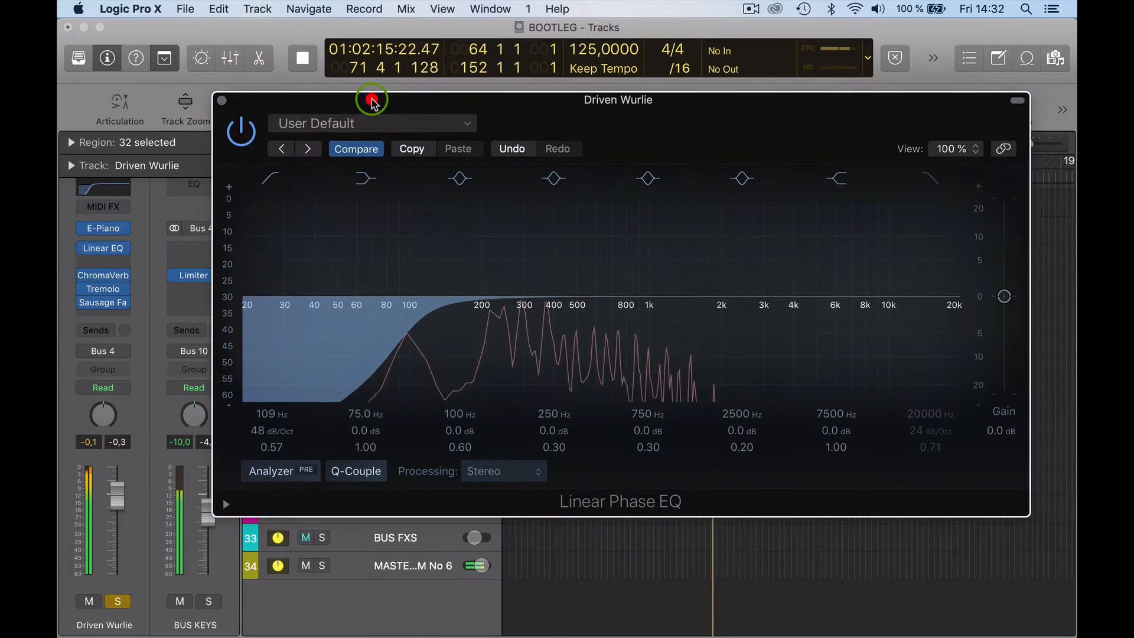
left_click(1004, 148)
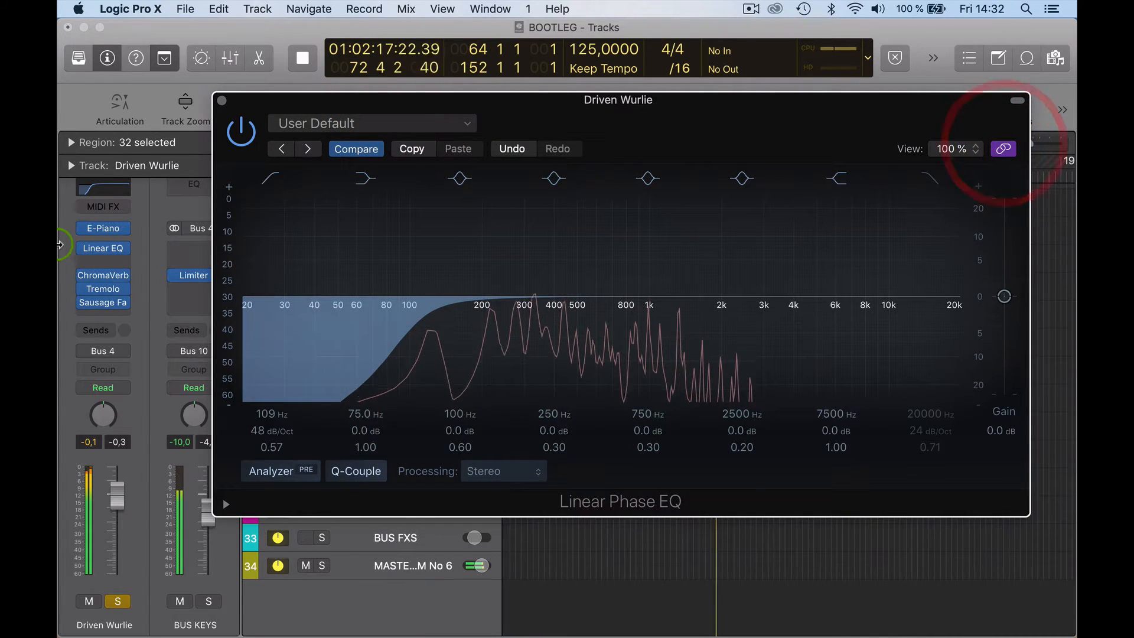
Examine the ChromaVerb, Tremolo and Sausage Fattener on Driven Wurlie one after another, and close the plug-in window.
left_click(103, 275)
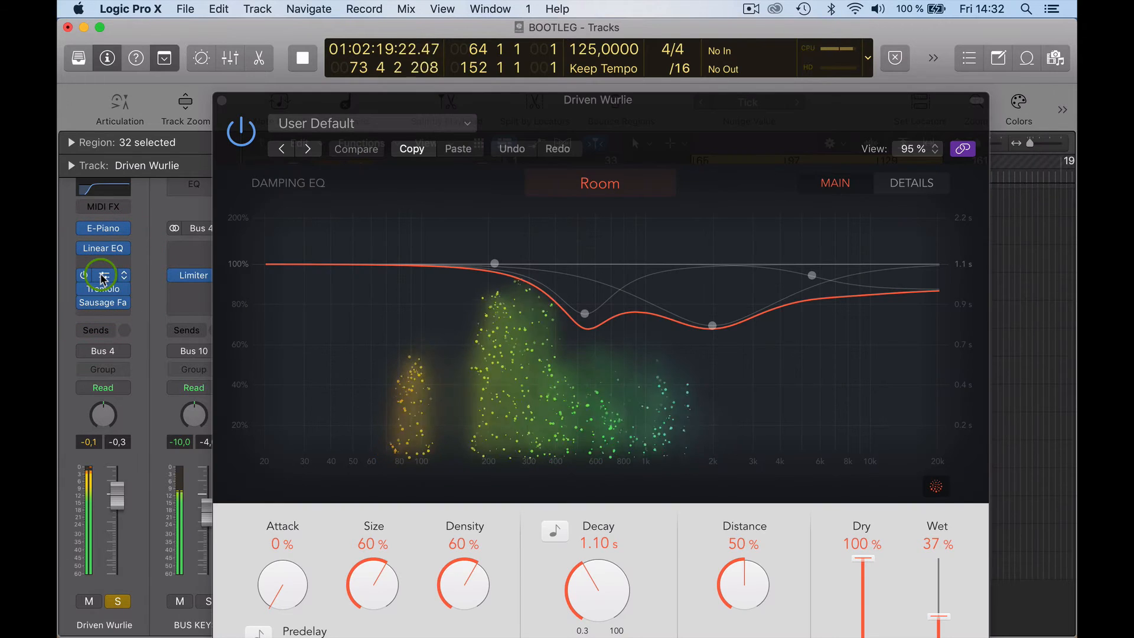
left_click(105, 292)
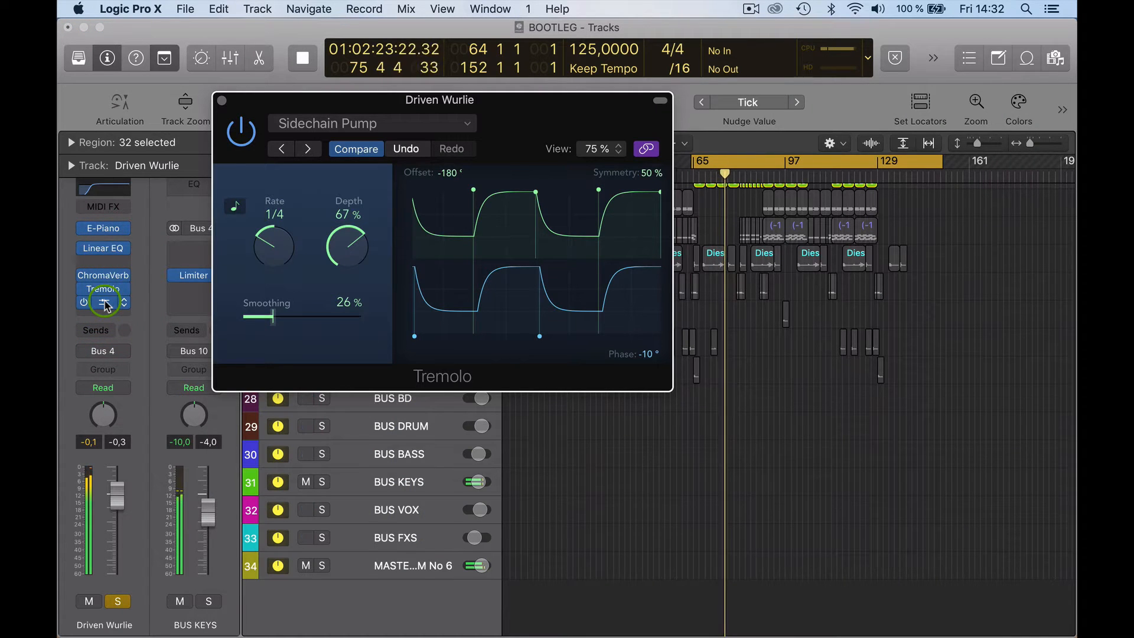
left_click(106, 305)
left_click(349, 332)
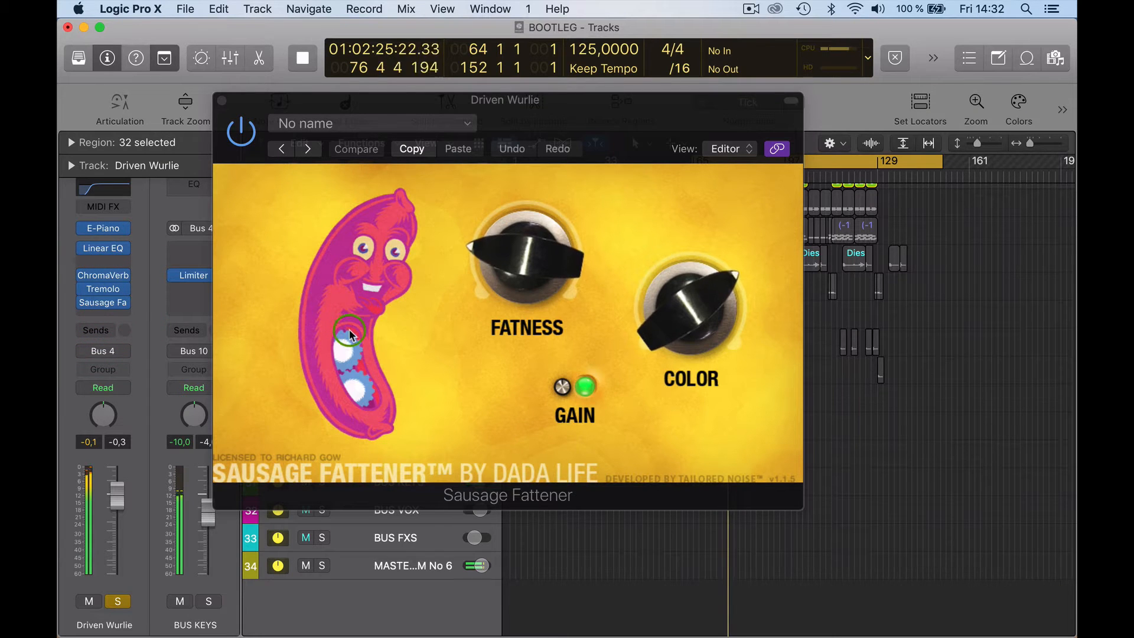
left_click(227, 110)
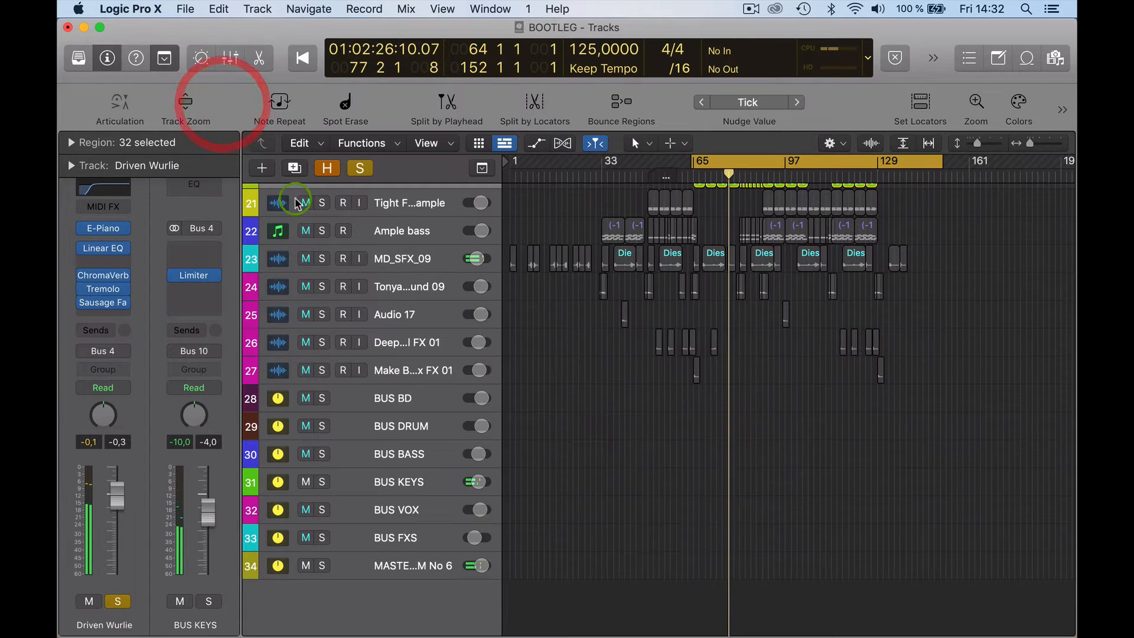
Clear the solo on Driven Wurlie, play the full mix around bar 65, and set the cycle range from bar 49 to 79.
left_click(361, 168)
left_click(361, 169)
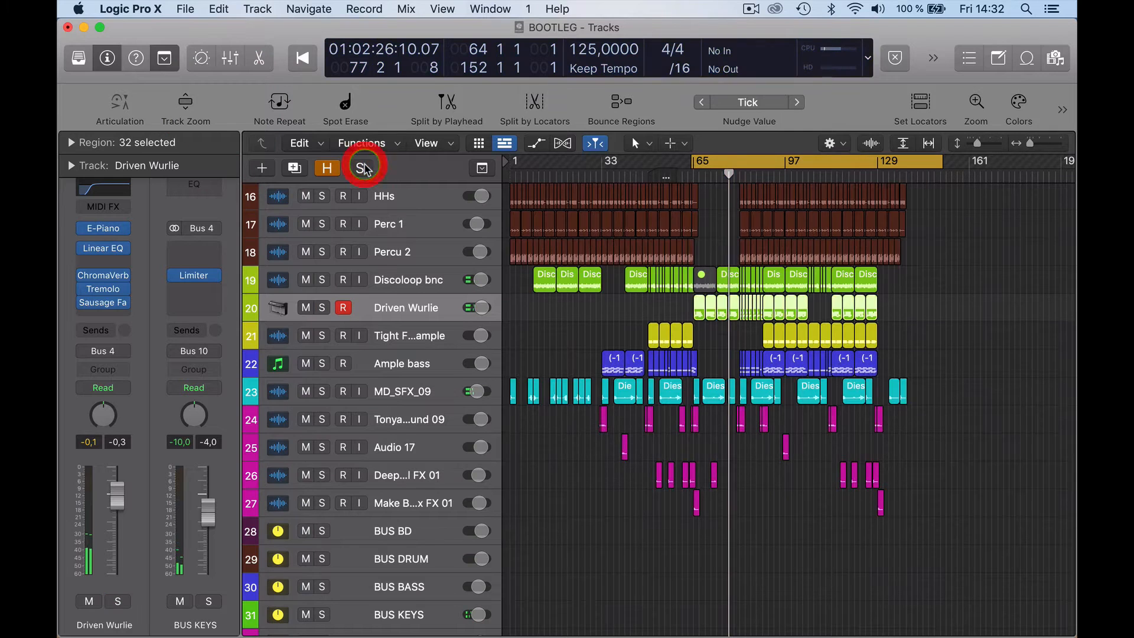
key("space")
left_click(702, 190)
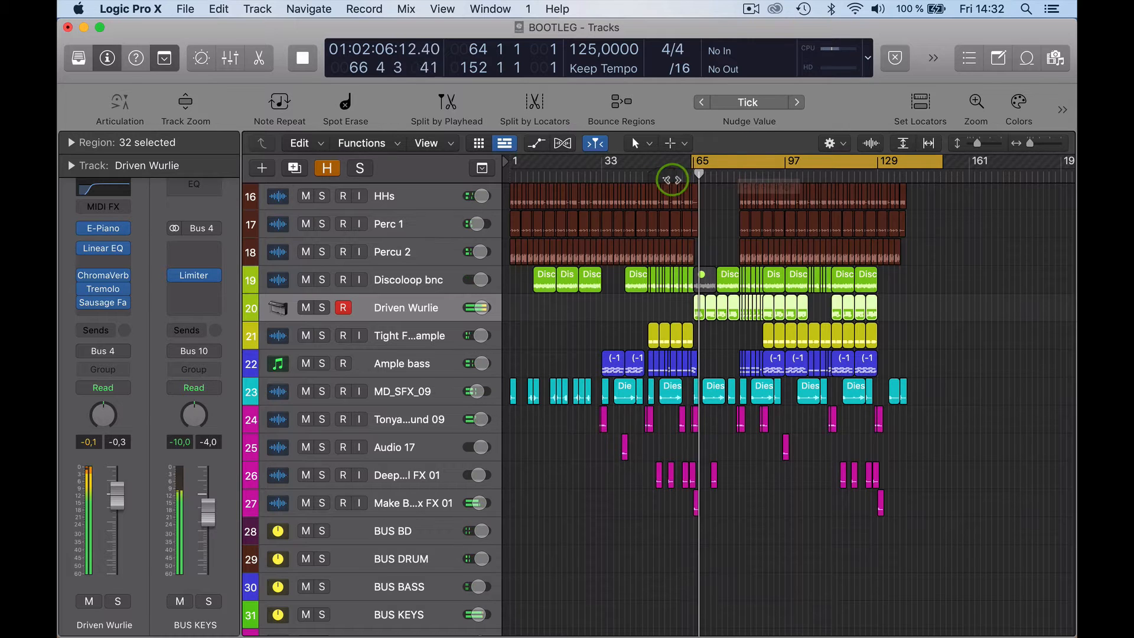
left_click_drag(734, 161, 733, 161)
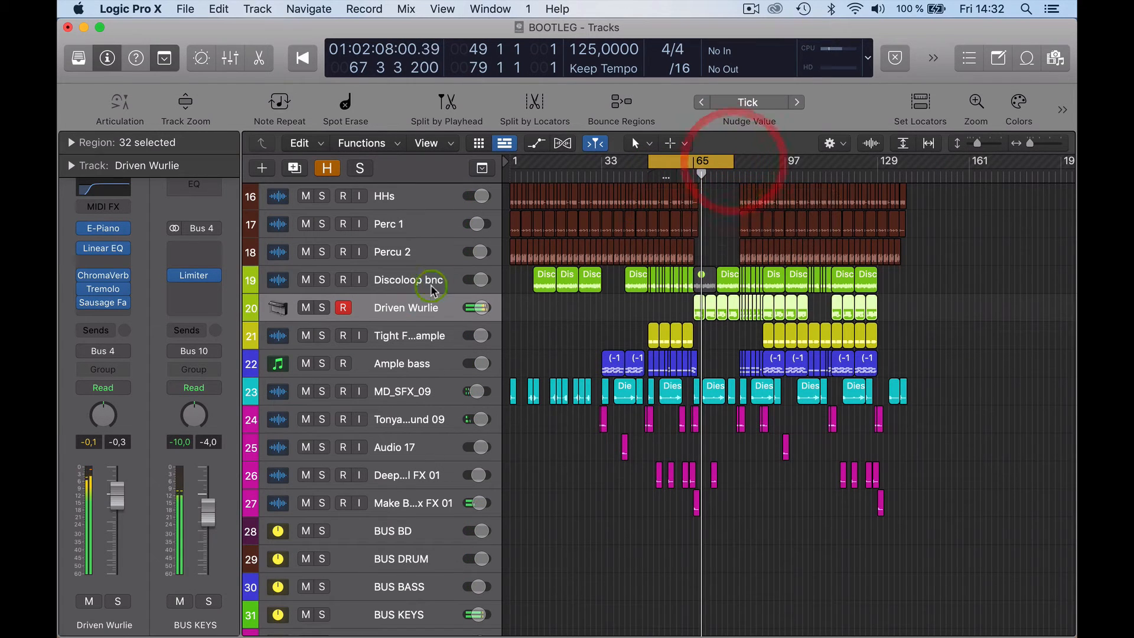
Select and solo the Tight Funk Guitar Sample track and play it from bar 49.
left_click(401, 332)
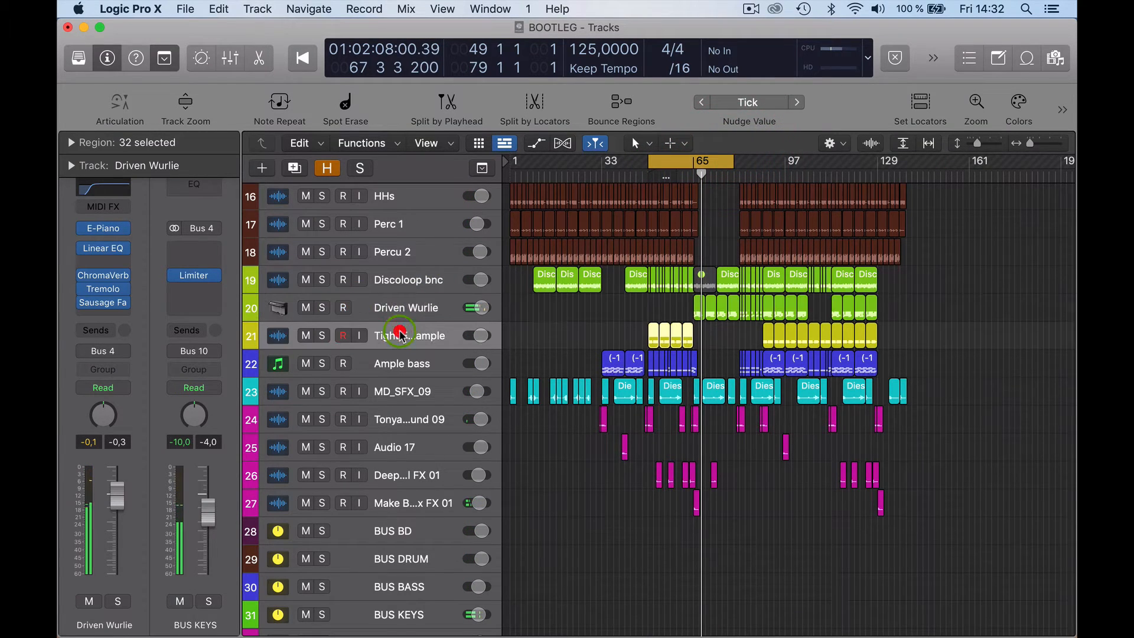
left_click(322, 336)
key("space")
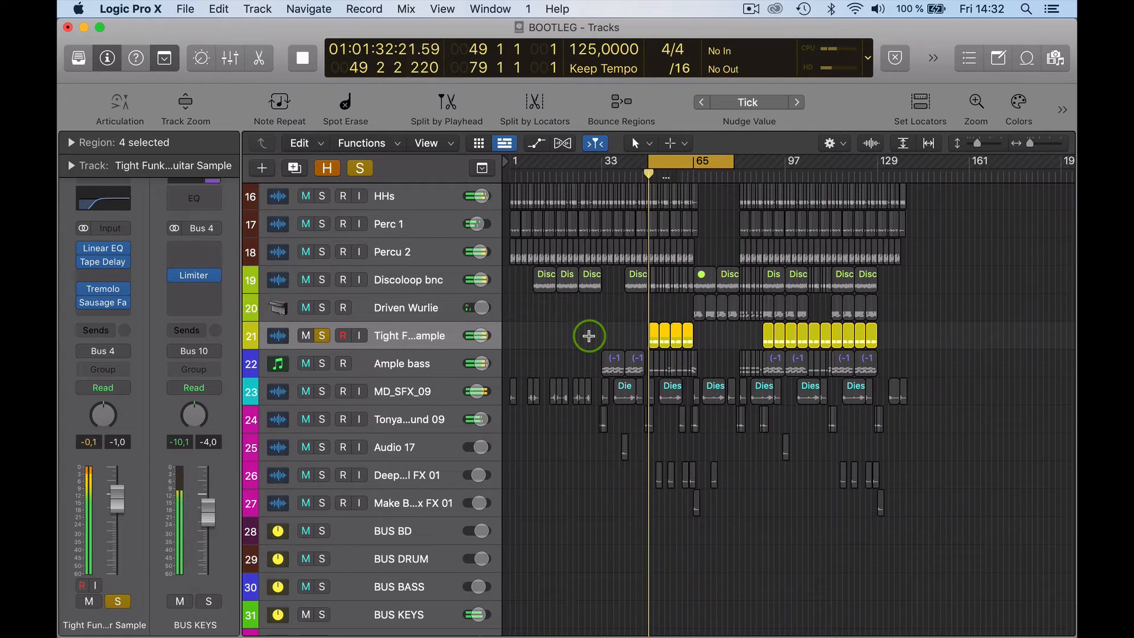
Expand the region parameters of the selected guitar regions, check the transpose and gain, and collapse them again.
left_click(69, 166)
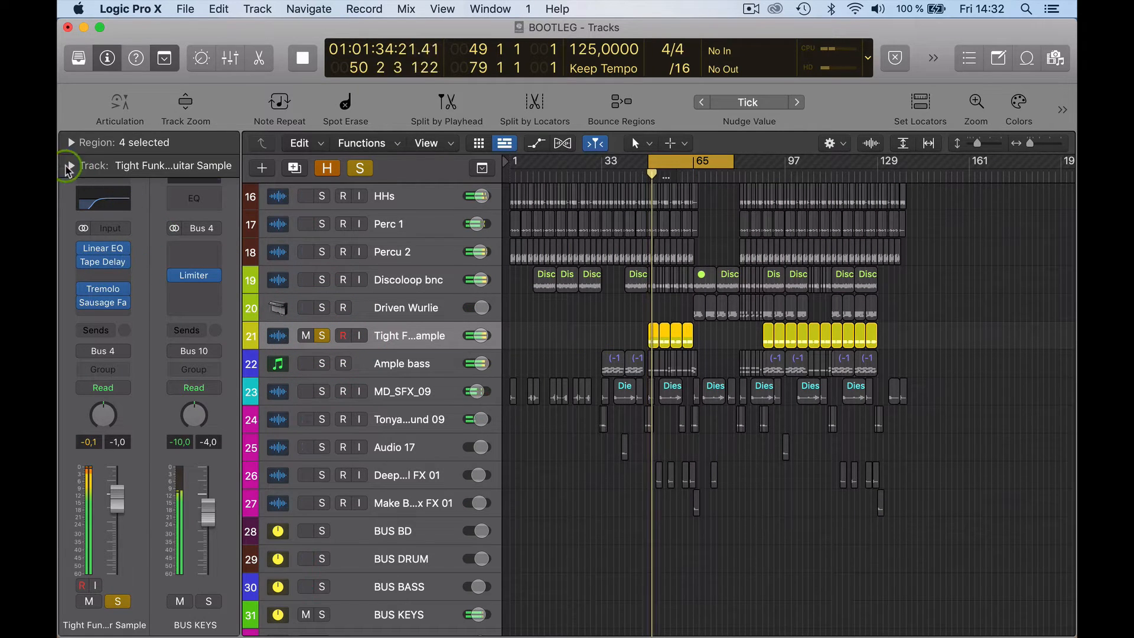
left_click(72, 143)
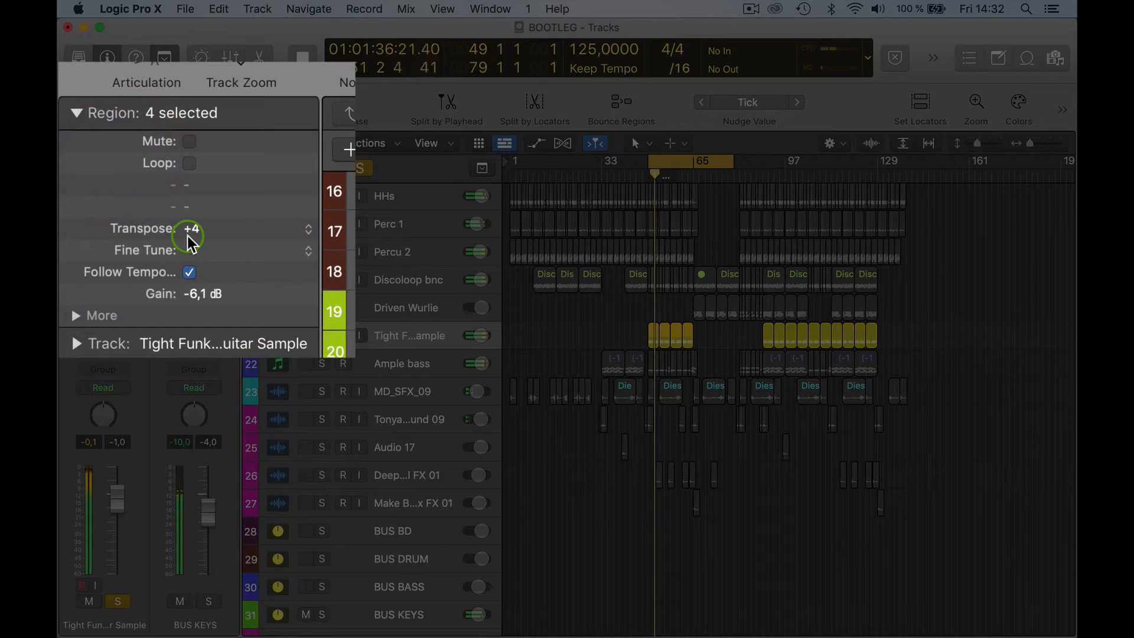
left_click(78, 112)
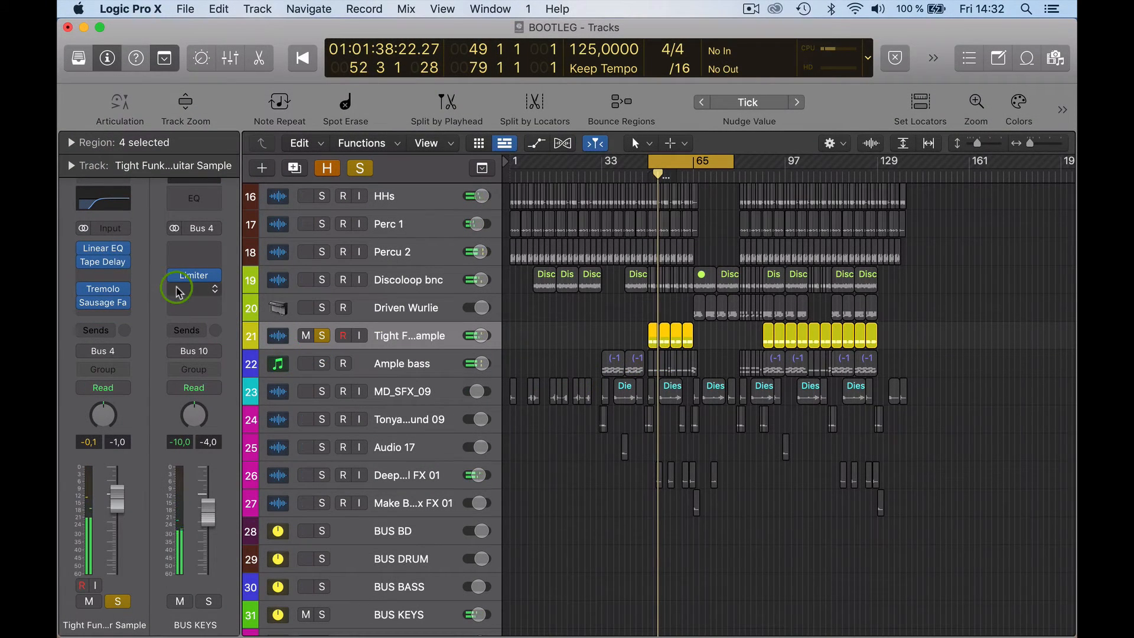
Examine the Tape Delay, Tremolo and Sausage Fattener settings on the Tight Funk Guitar Sample track.
left_click(104, 266)
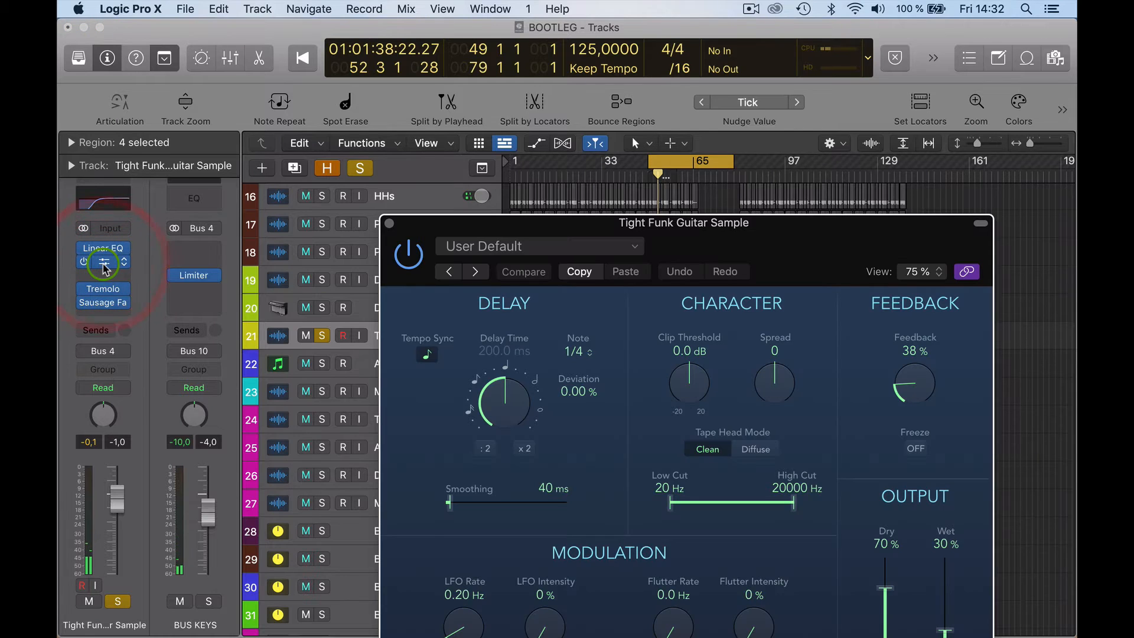
left_click(102, 291)
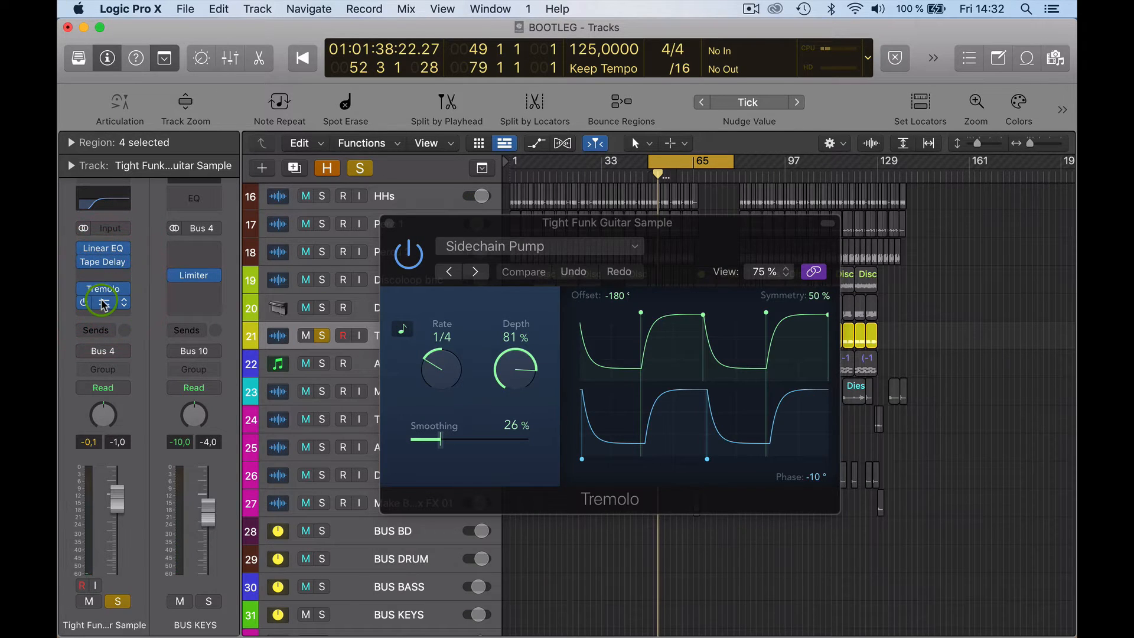
left_click(104, 303)
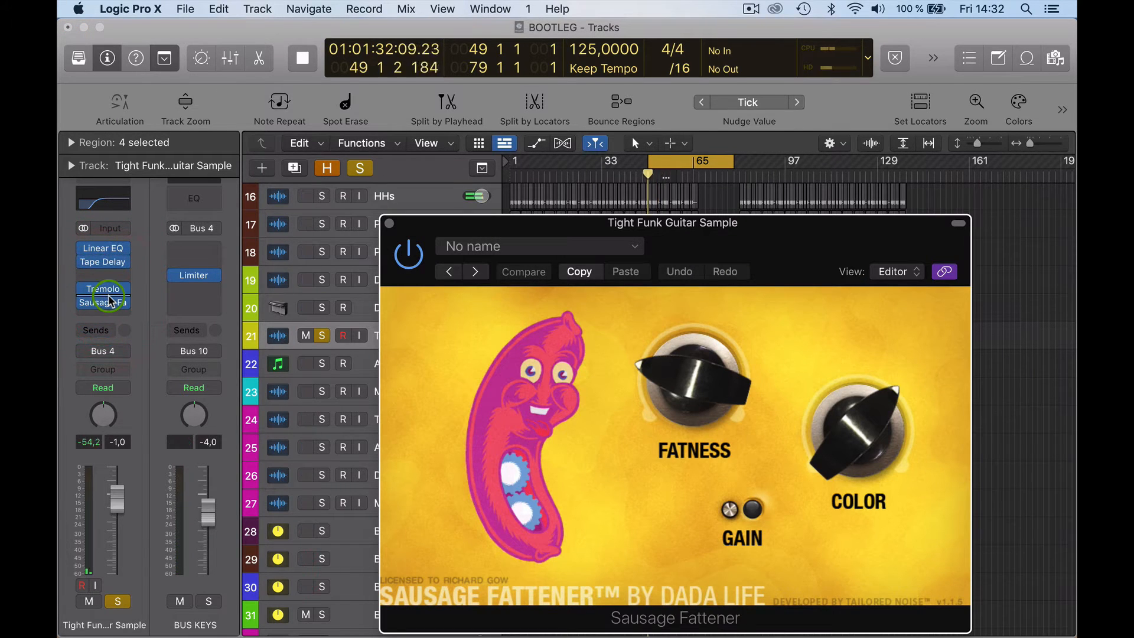
Compare the guitar sample with its plug-ins bypassed and active, clear the solo, and close the Sausage Fattener.
left_click(85, 260)
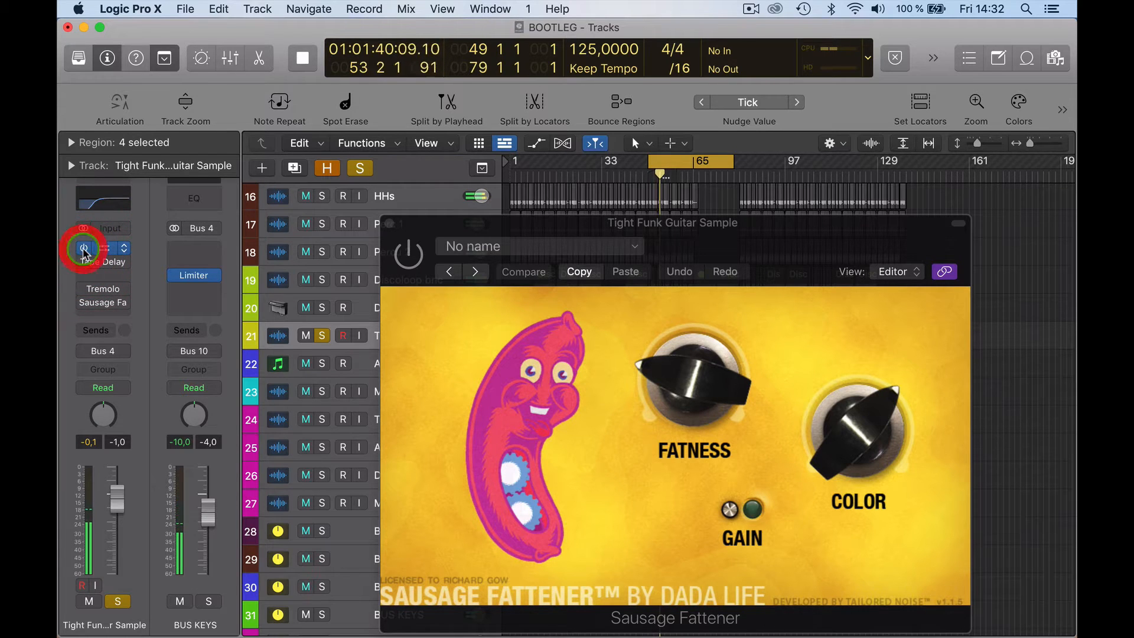
left_click(87, 288)
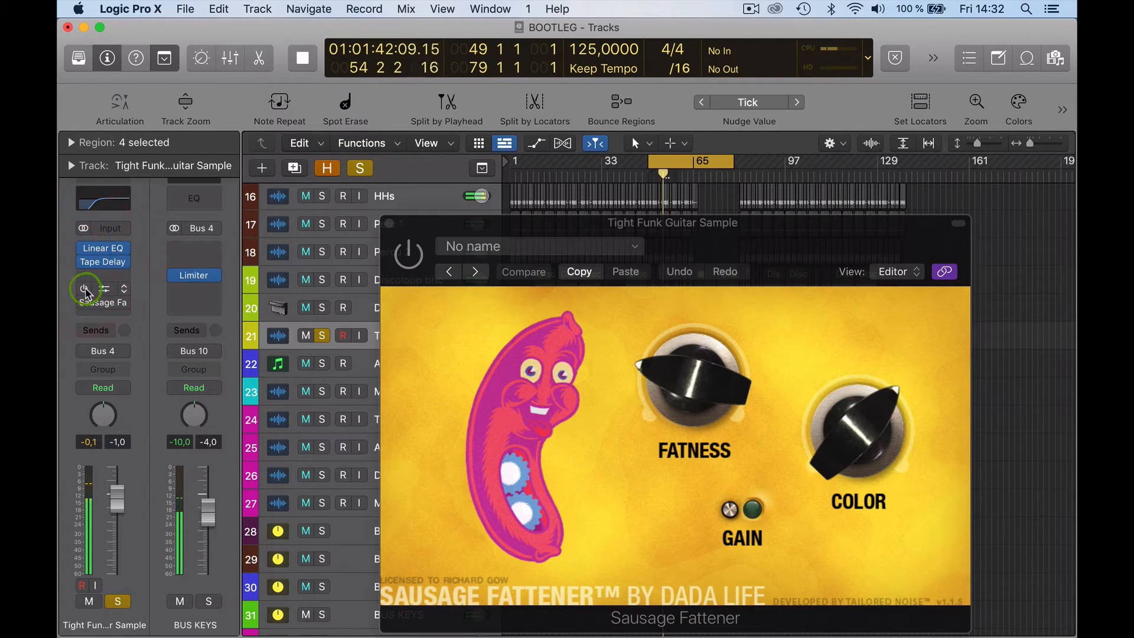
left_click(82, 304)
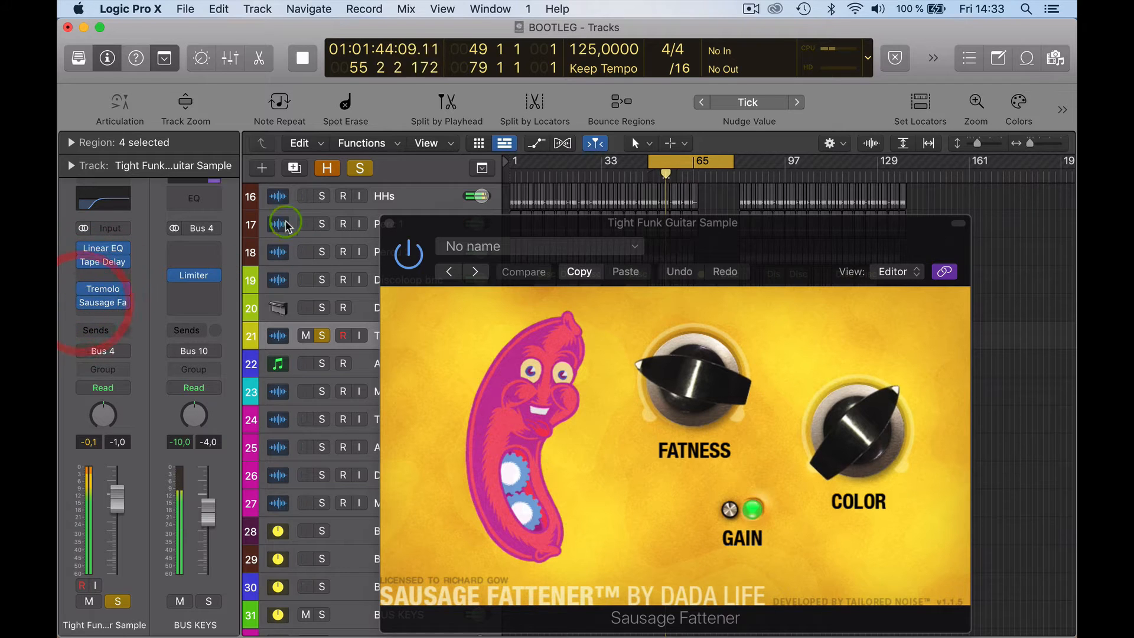
left_click(361, 169)
left_click(389, 223)
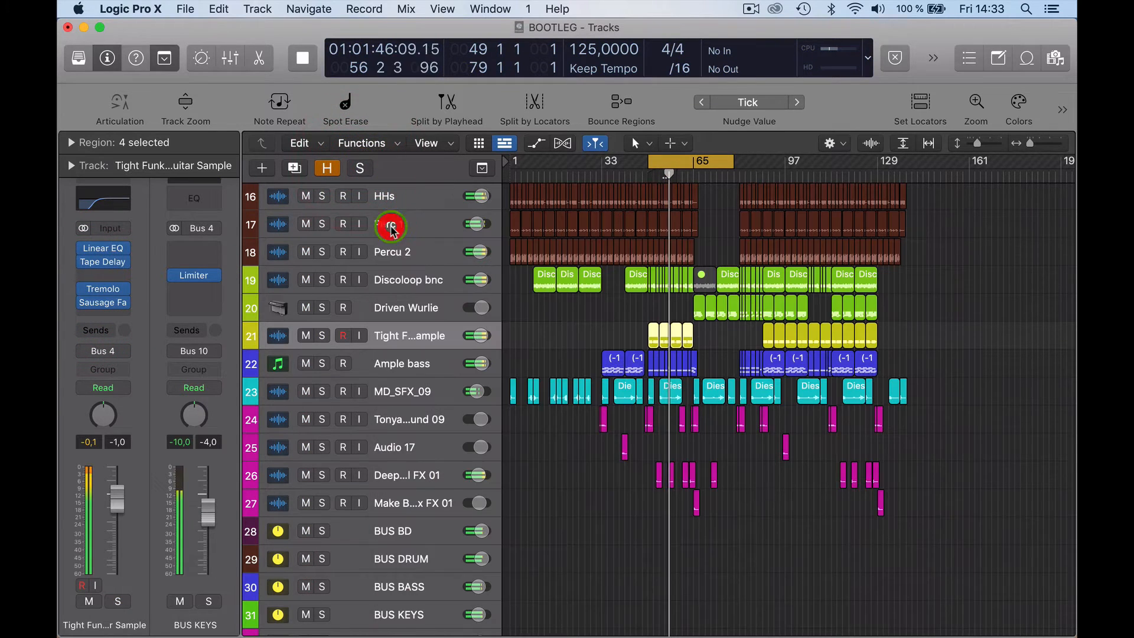
Select the Ample bass track, open Ample Bass P Lite II, audition a few notes on its keyboard, and close it.
left_click(418, 368)
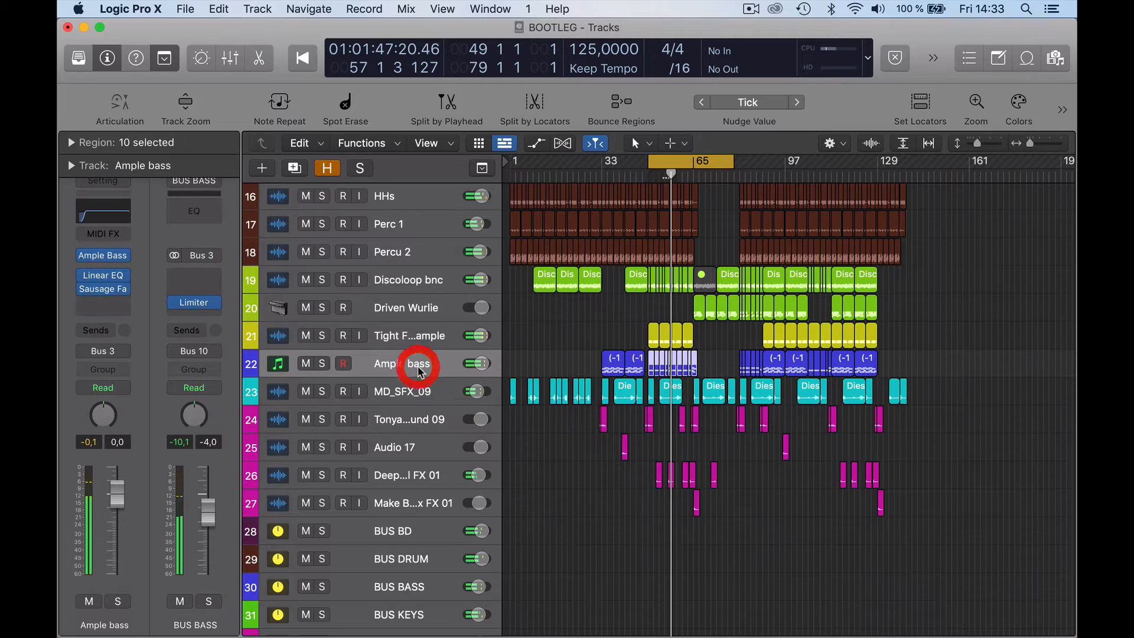
left_click(108, 256)
left_click(513, 326)
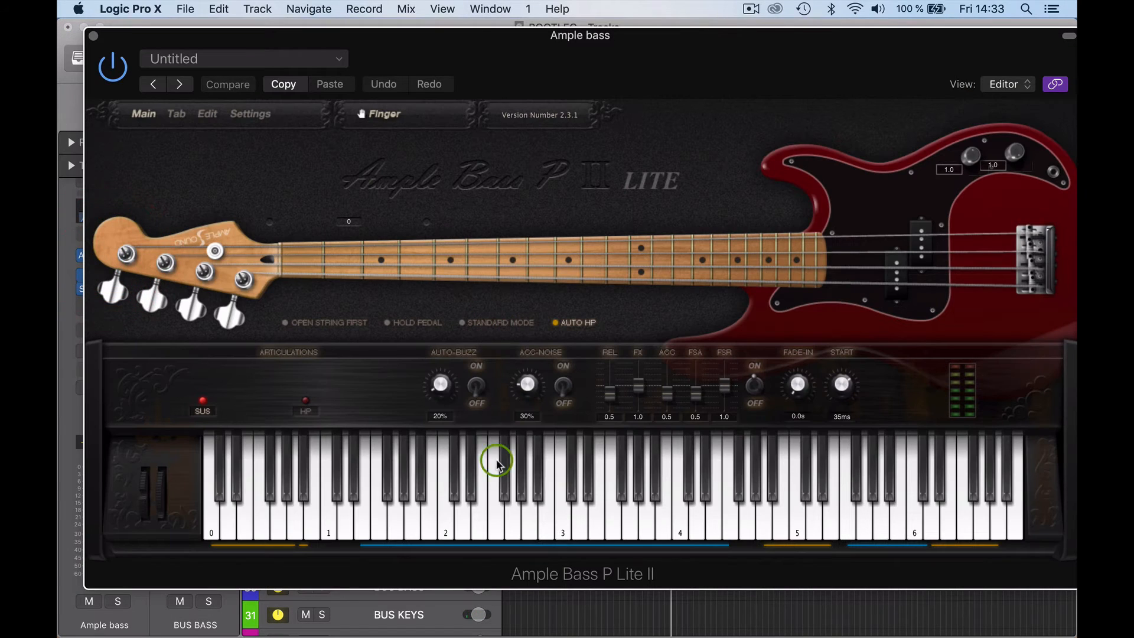
left_click(412, 501)
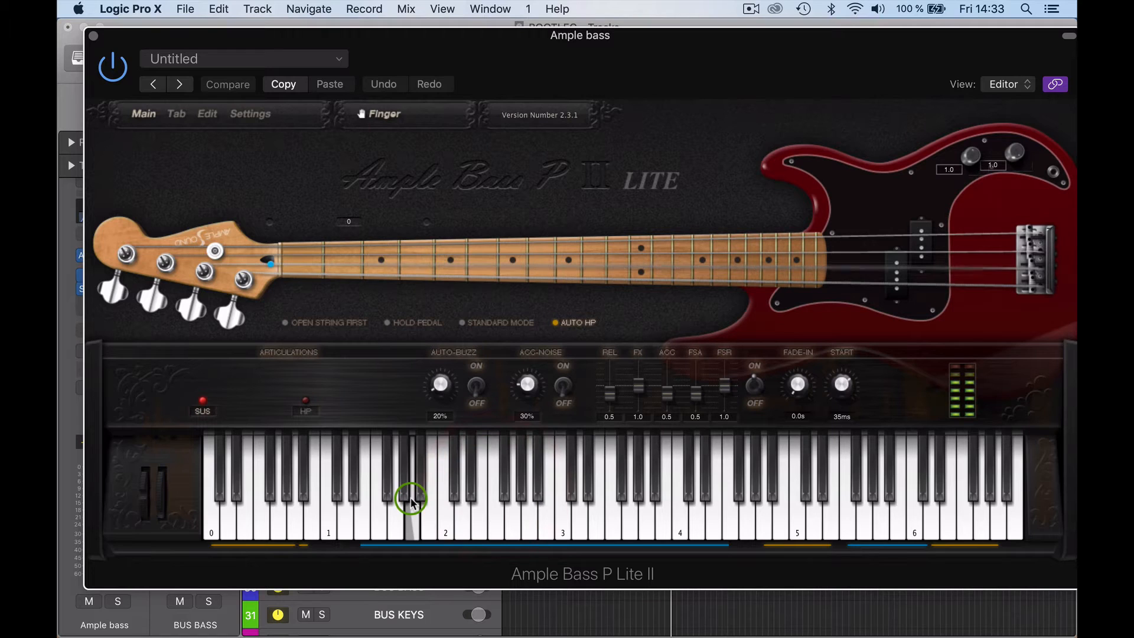
left_click(466, 512)
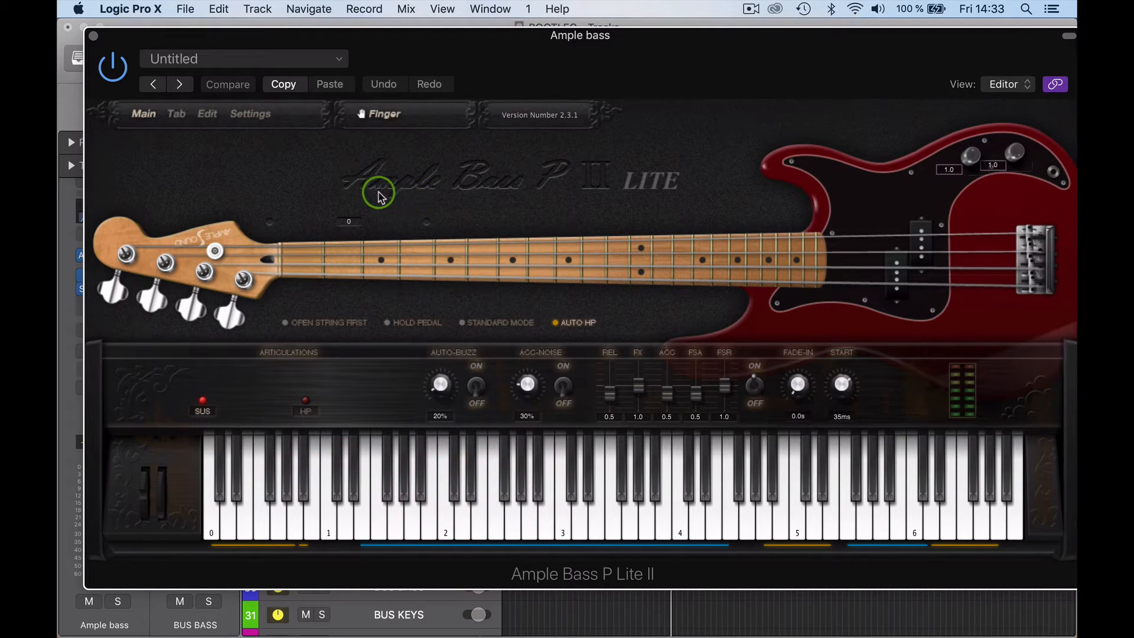
left_click(94, 38)
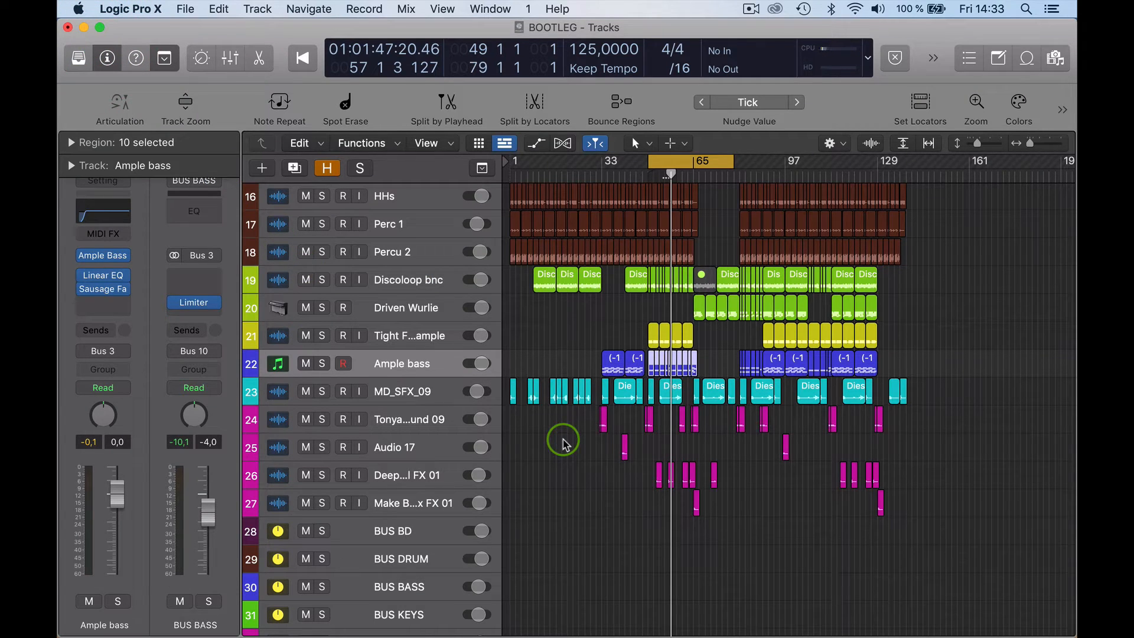
Solo the Ample bass track, start playback, and inspect the low-cut band in its Linear Phase EQ.
left_click(316, 365)
key("space")
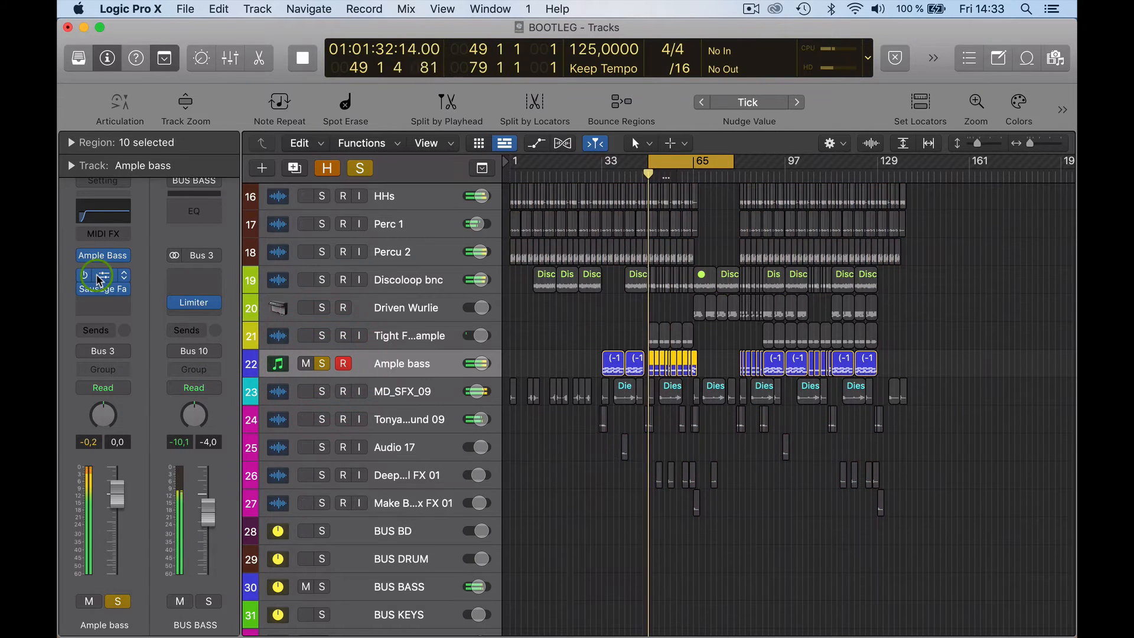
left_click(97, 277)
mouse_move(502, 473)
left_mouse_down()
mouse_move(514, 474)
mouse_move(510, 461)
left_mouse_up()
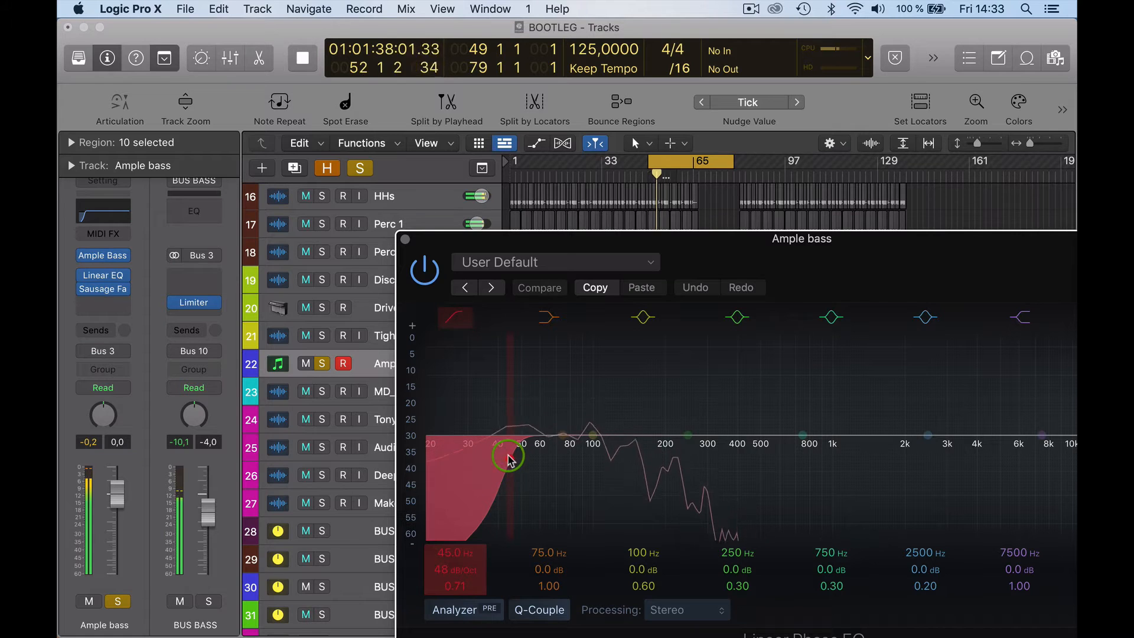
Check the Sausage Fattener on the Ample bass track, close it, and clear the solo.
left_click(106, 290)
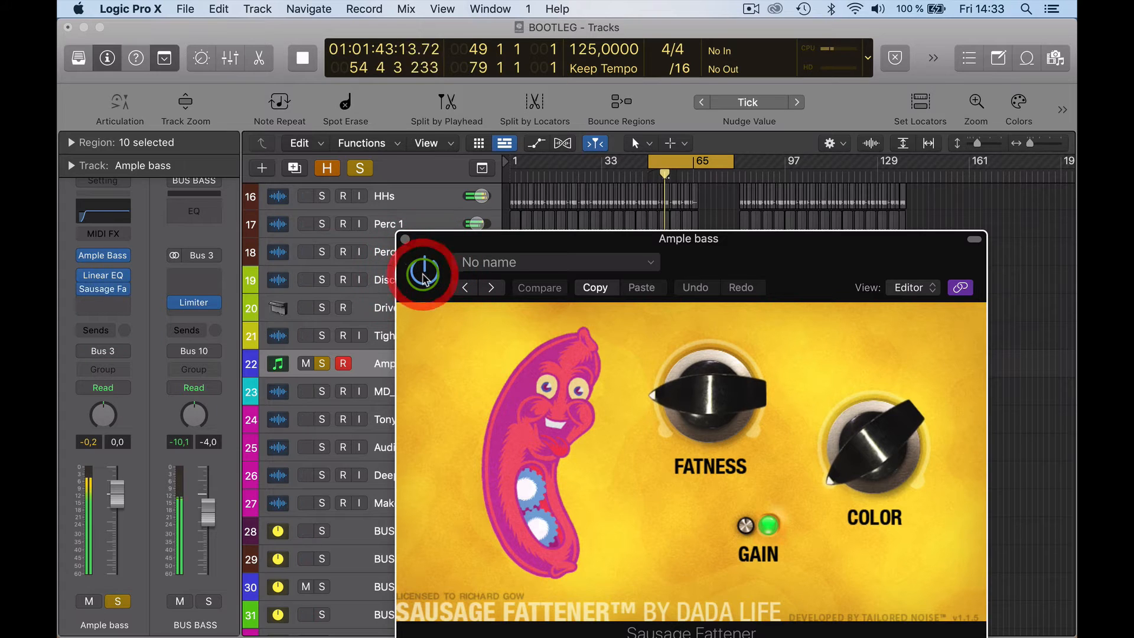
left_click(405, 240)
left_click(360, 168)
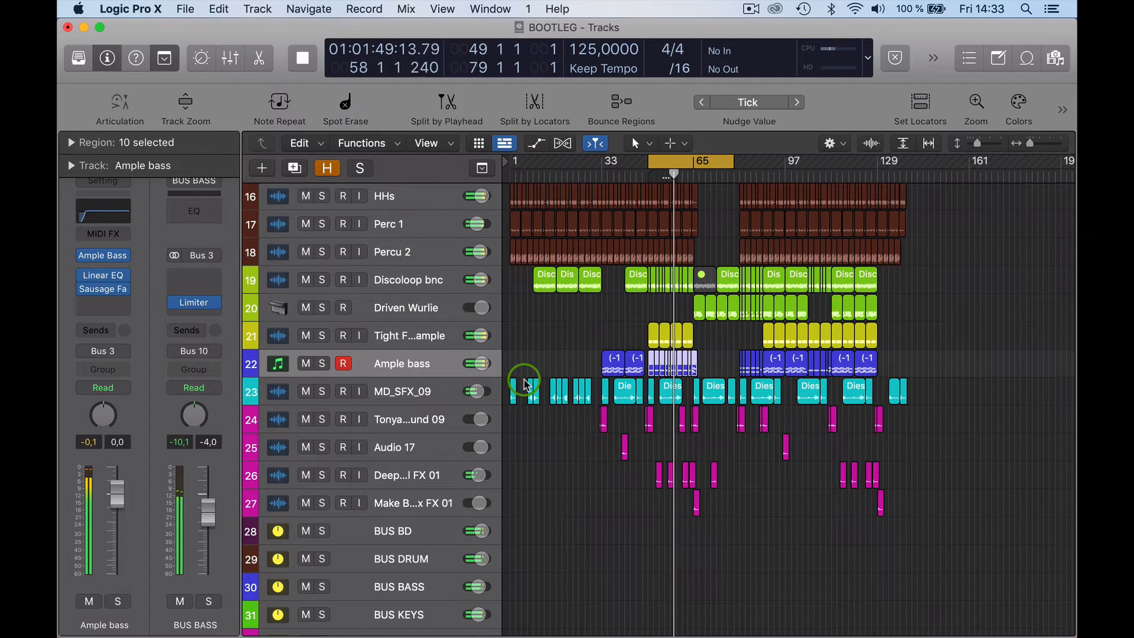
Select the MD_SFX_09 track, play its effect regions soloed while viewing them up close, and clear the solo.
left_click(424, 394)
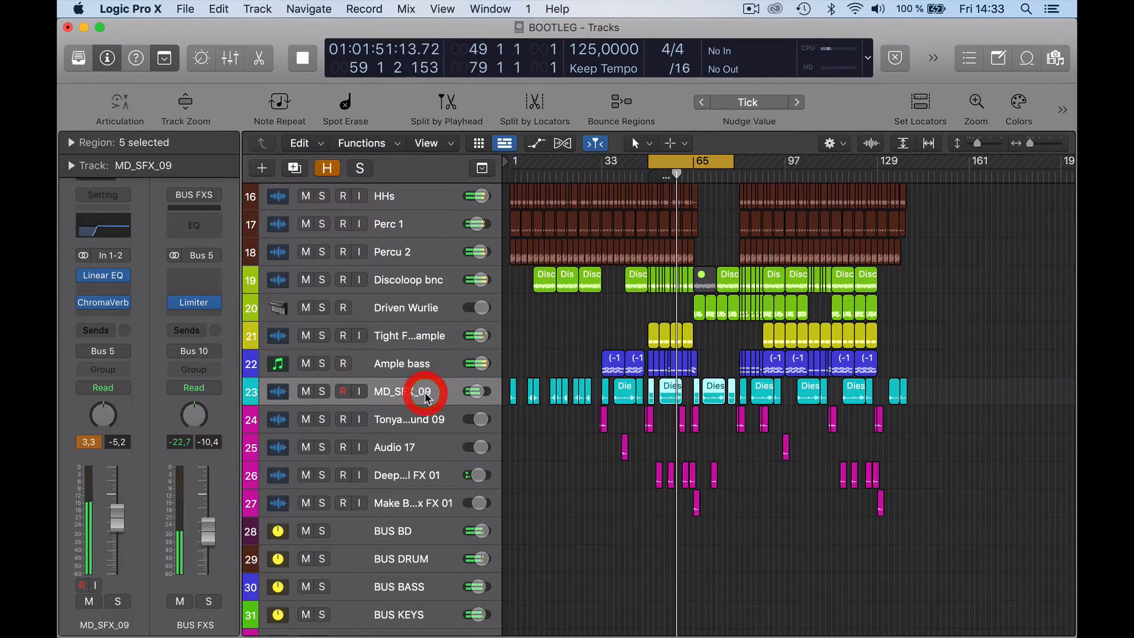
key("space")
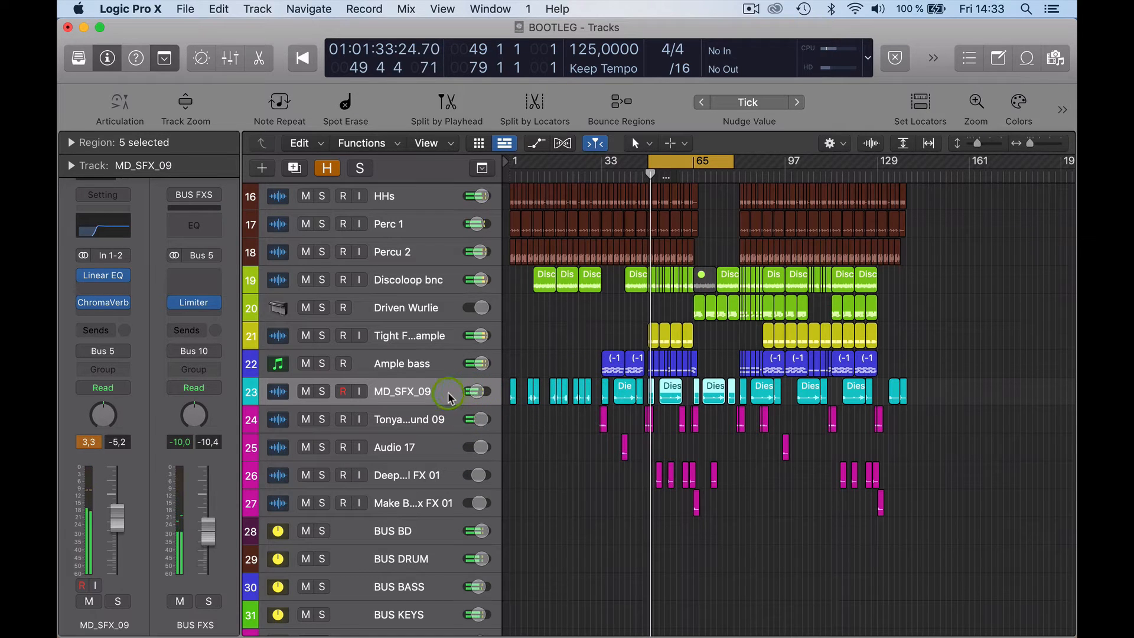
left_click(322, 393)
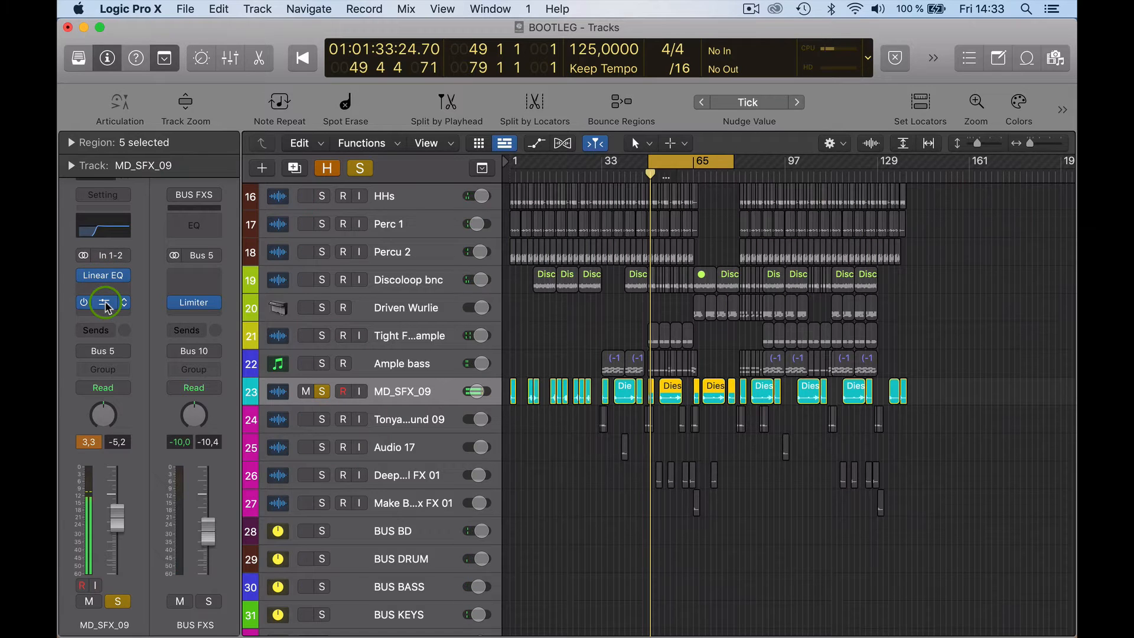
key("space")
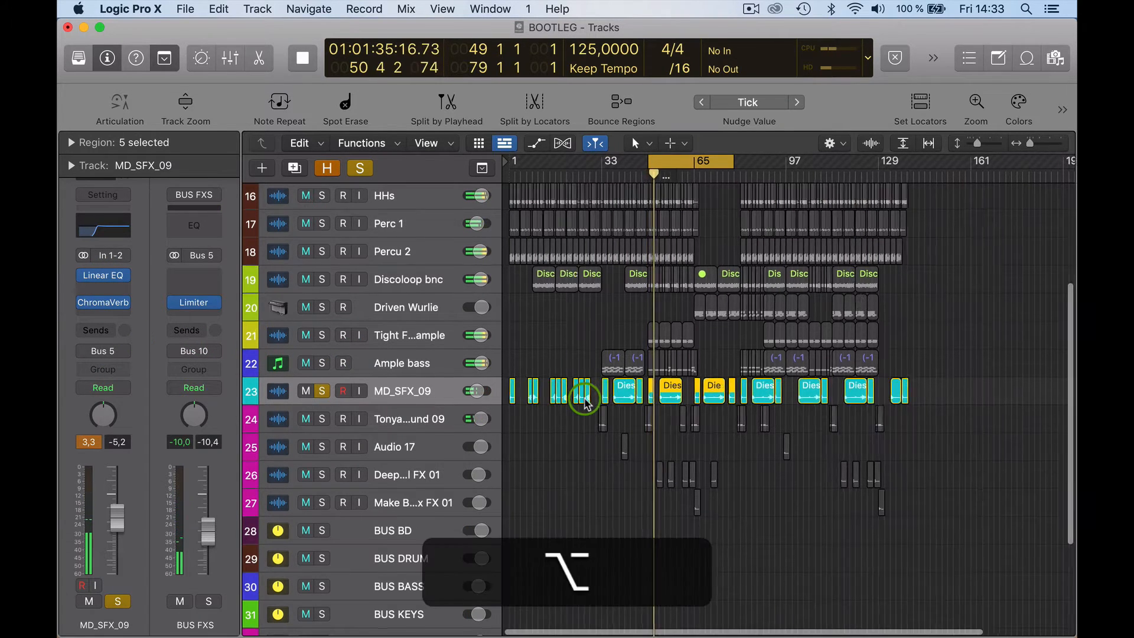
scroll(585, 401, "up", 5)
scroll(585, 402, "up", 2)
scroll(585, 402, "up", 3)
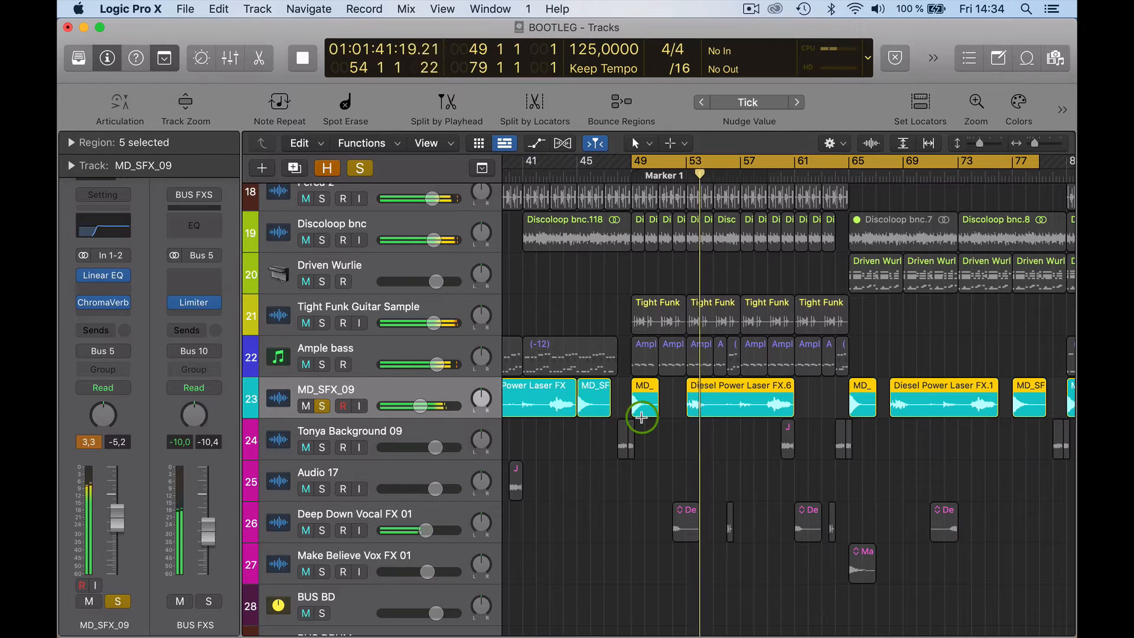
left_click(322, 408)
Select the Tonya Background 09 track, set the cycle range to bars 48–50 around its regions, and play it.
scroll(594, 420, "down", 2)
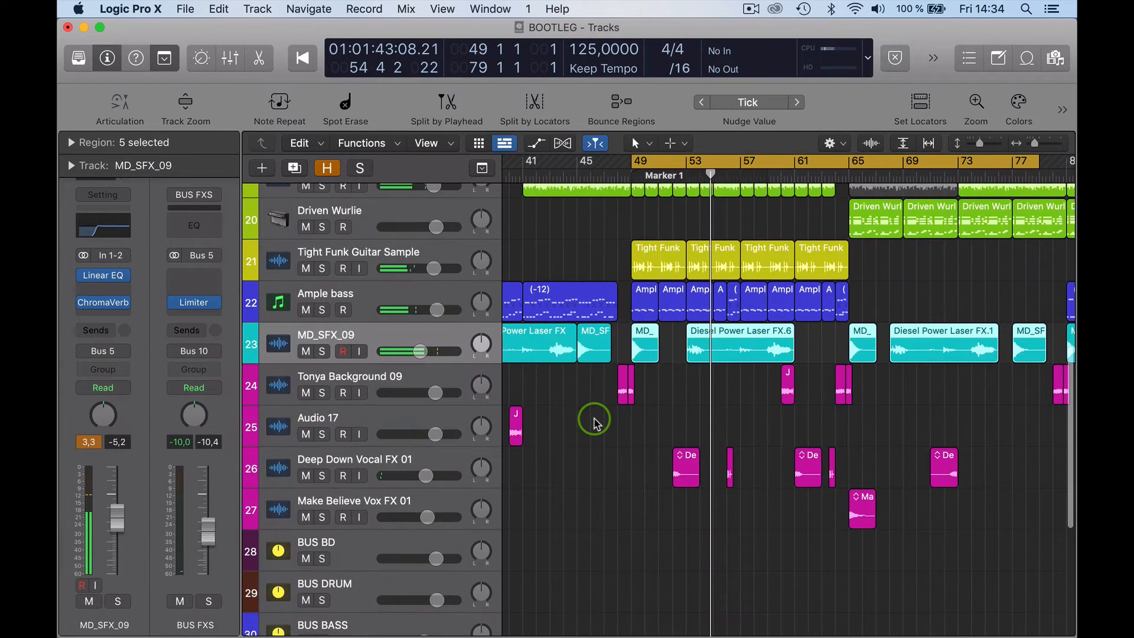
scroll(593, 420, "down", 3)
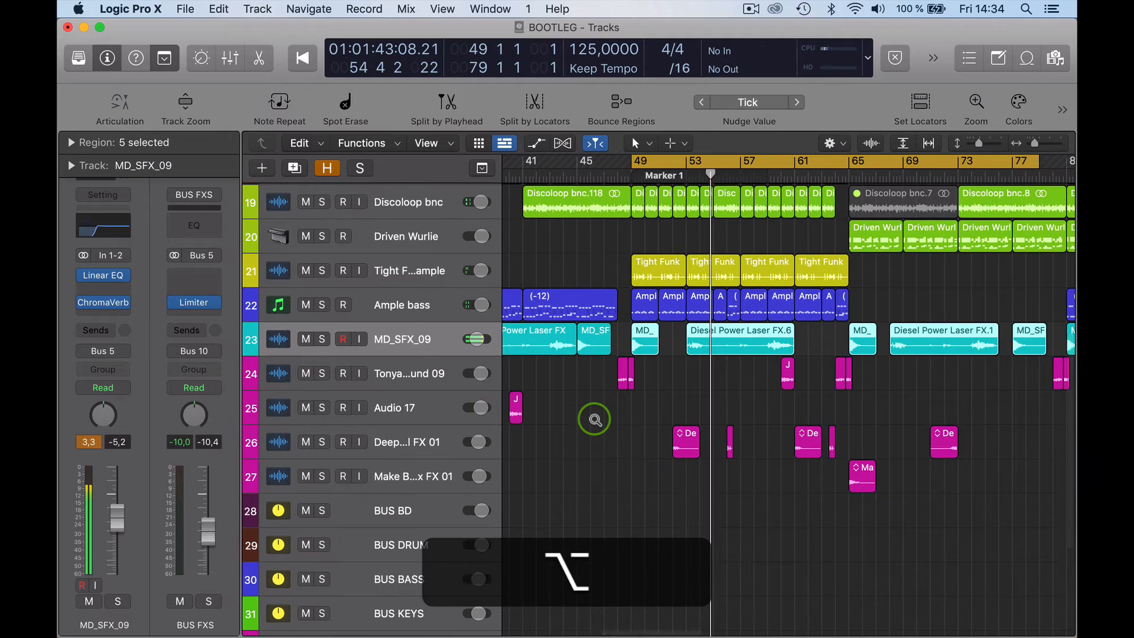
key("Down")
scroll(626, 414, "left", 2)
scroll(643, 410, "right", 5)
scroll(643, 410, "left", 5)
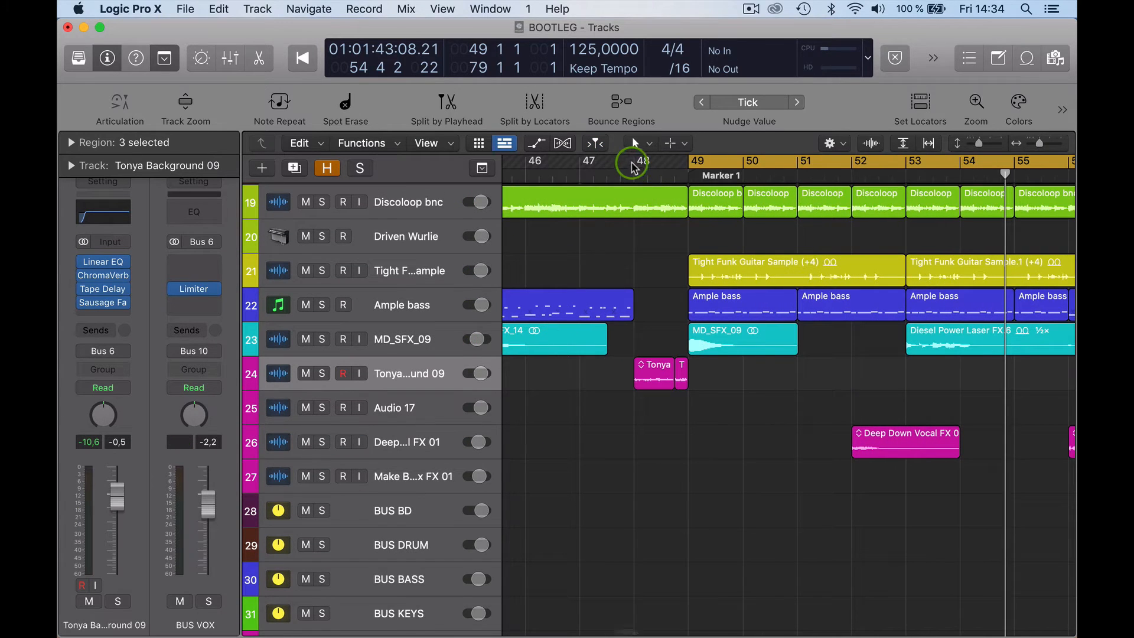
left_click_drag(632, 167, 752, 158)
key("space")
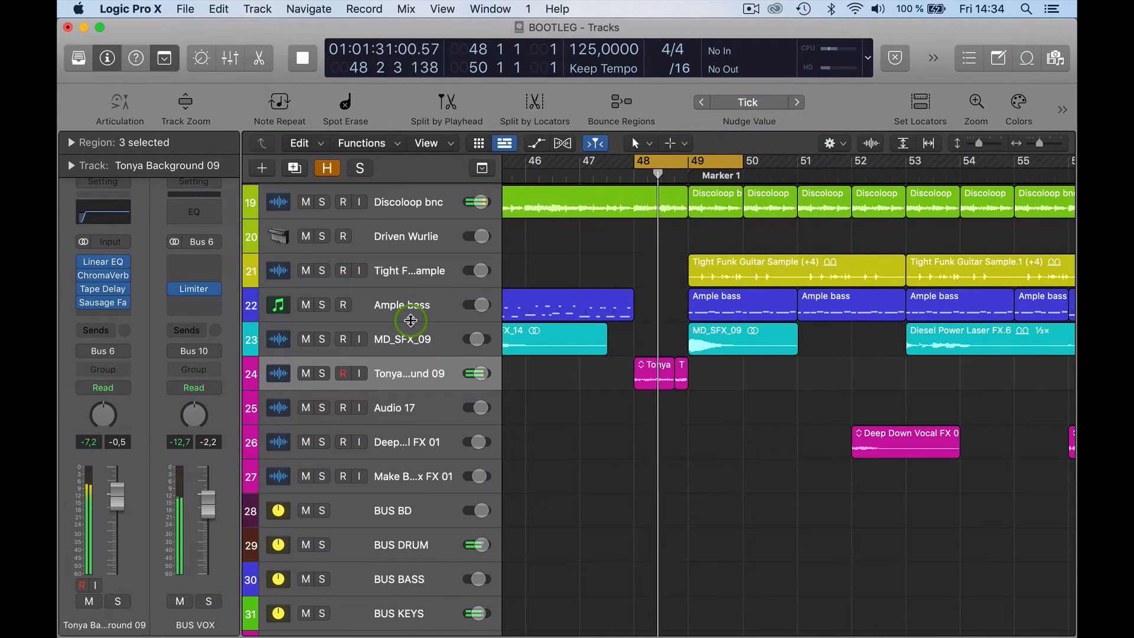
Solo the Tonya Background 09 track, examine its Linear EQ curve, and close the plug-in.
scroll(411, 322, "up", 5)
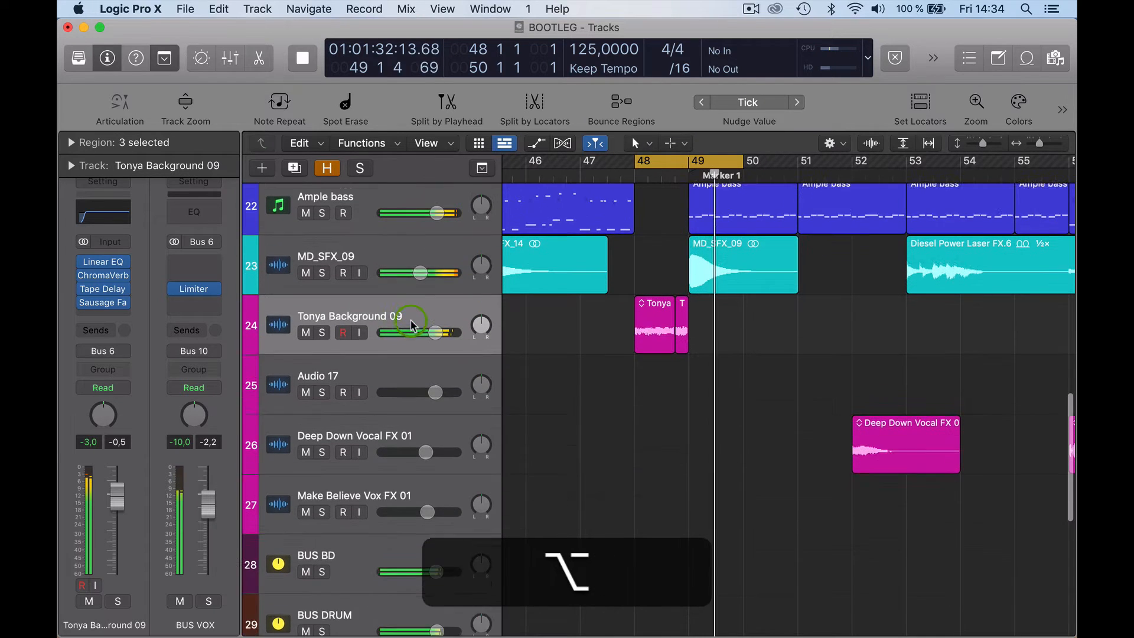
scroll(411, 323, "up", 1)
left_click(322, 334)
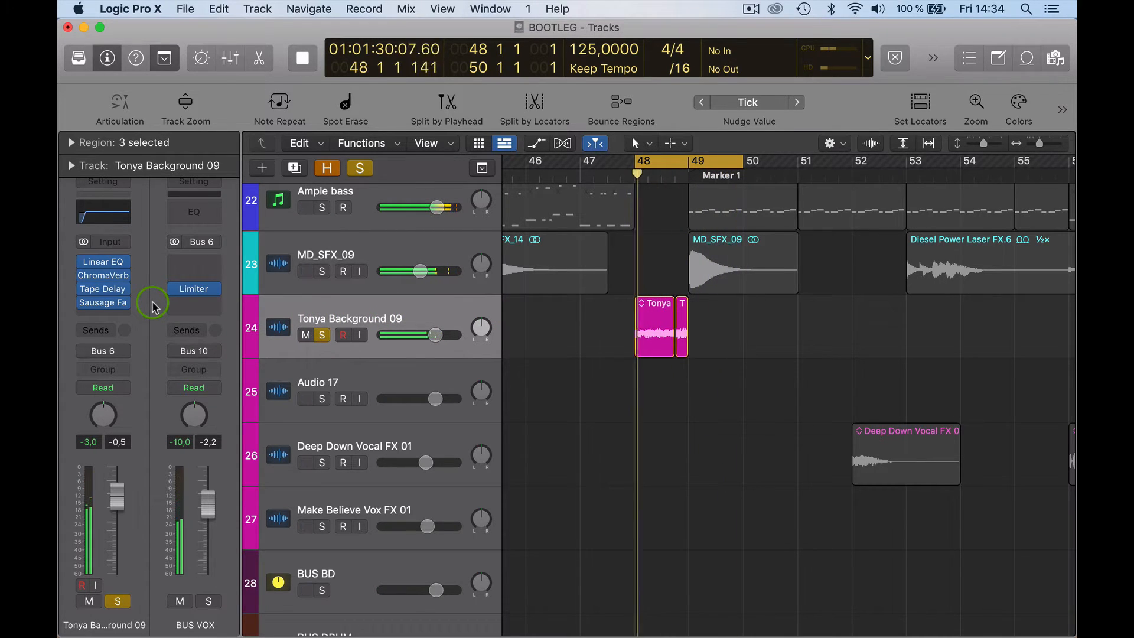
left_click(109, 267)
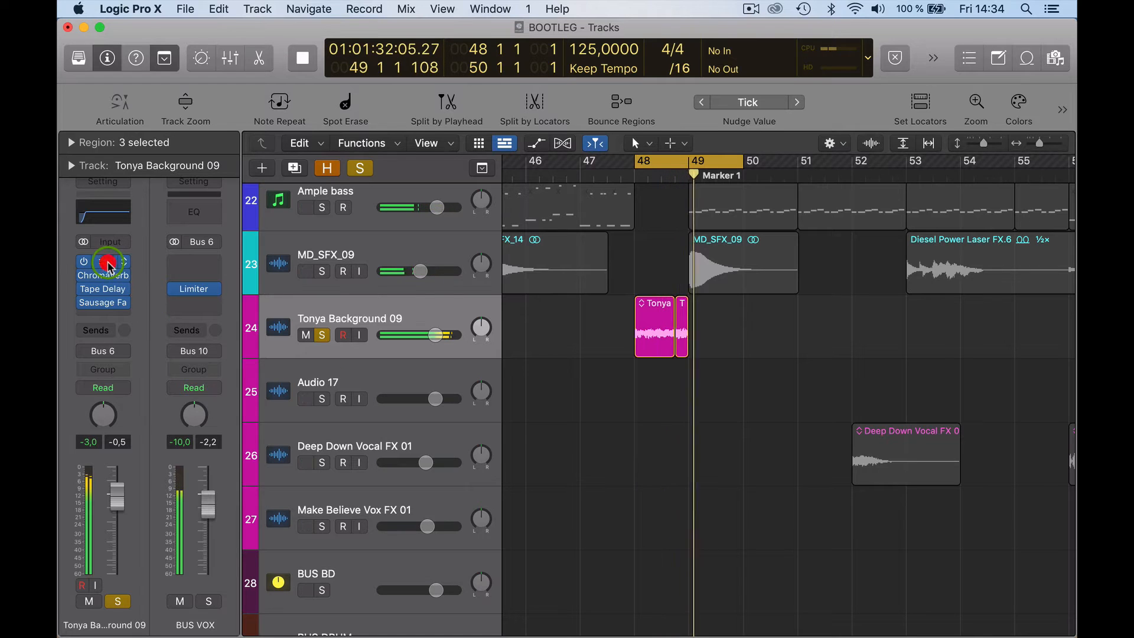
left_click_drag(482, 422, 684, 436)
left_click(389, 222)
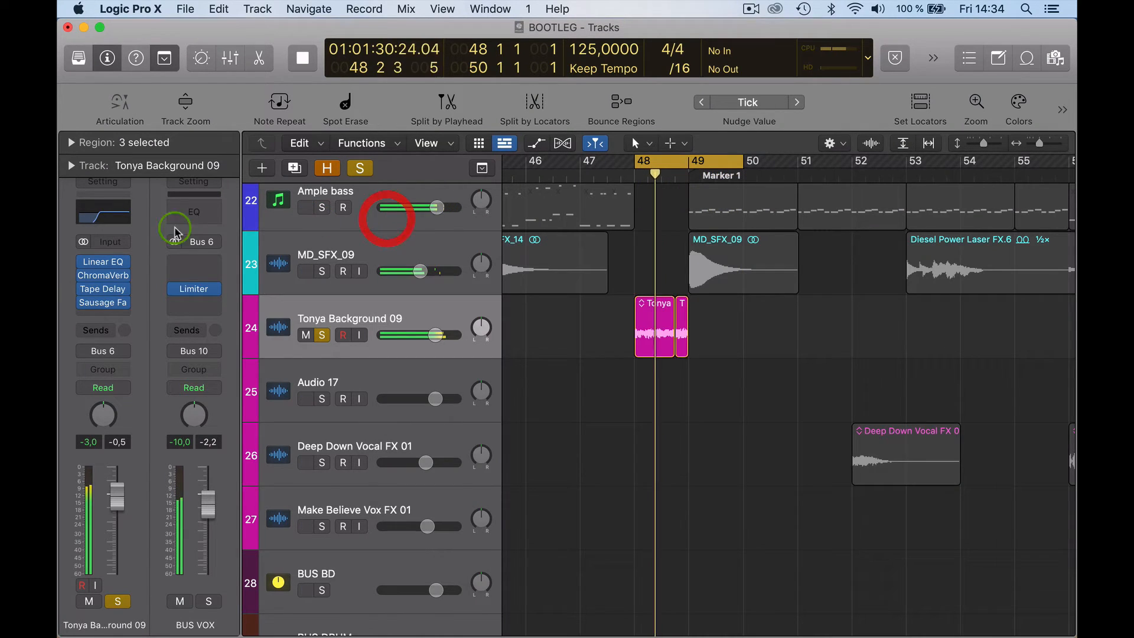
Compare the soloed vocal dry and with ChromaVerb, Tape Delay and Sausage Fattener switched back on one by one.
left_click(84, 289)
left_click(85, 289)
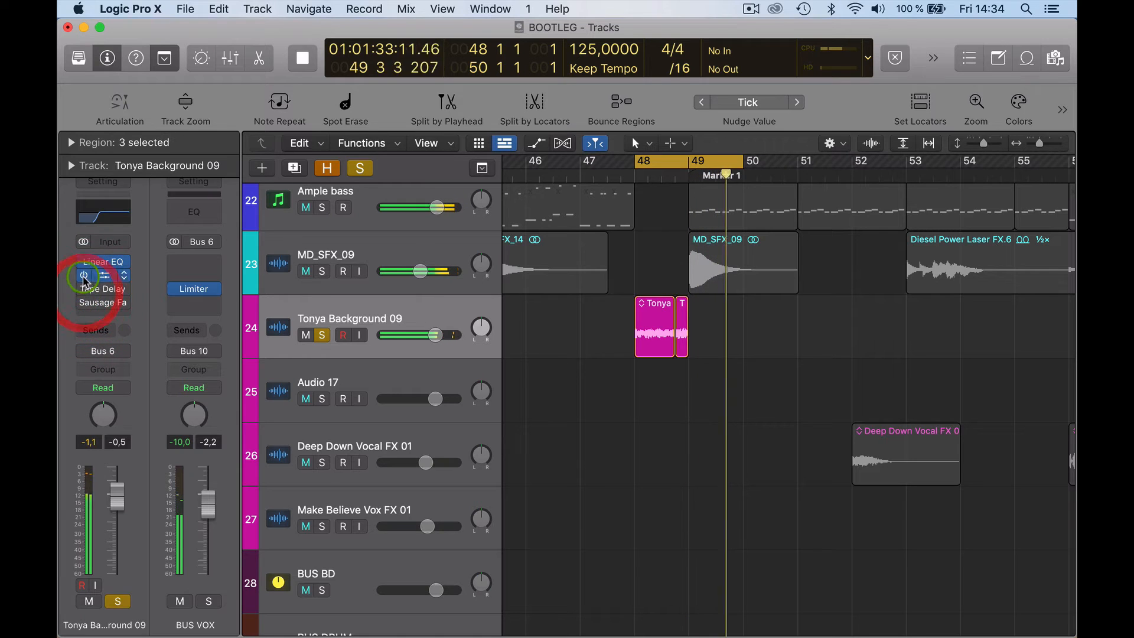
left_click(84, 275)
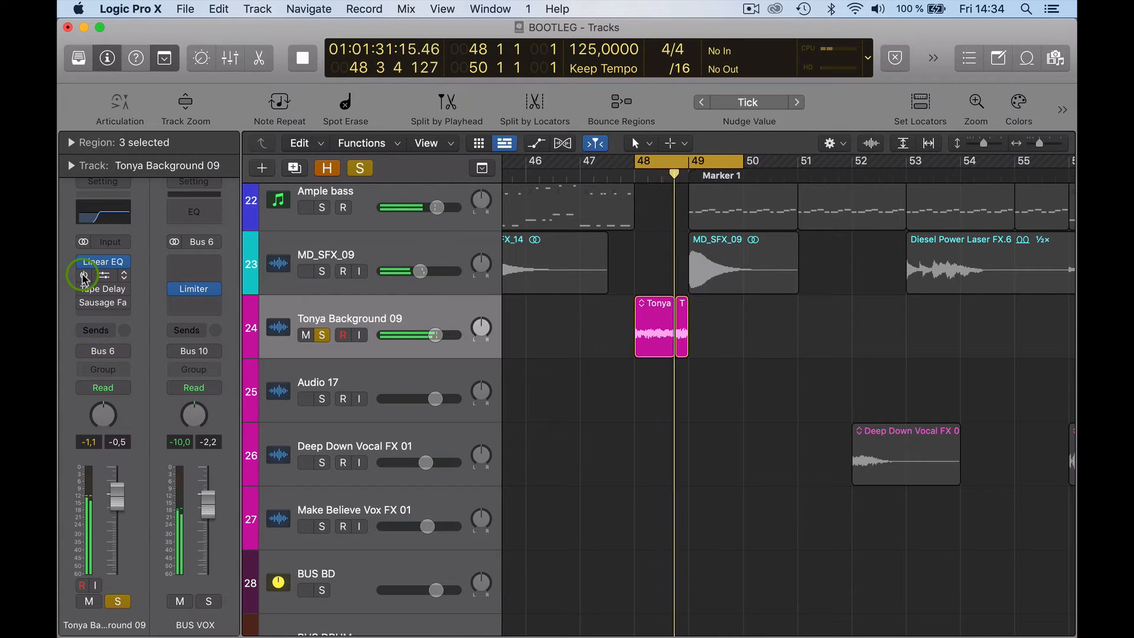
left_click(84, 275)
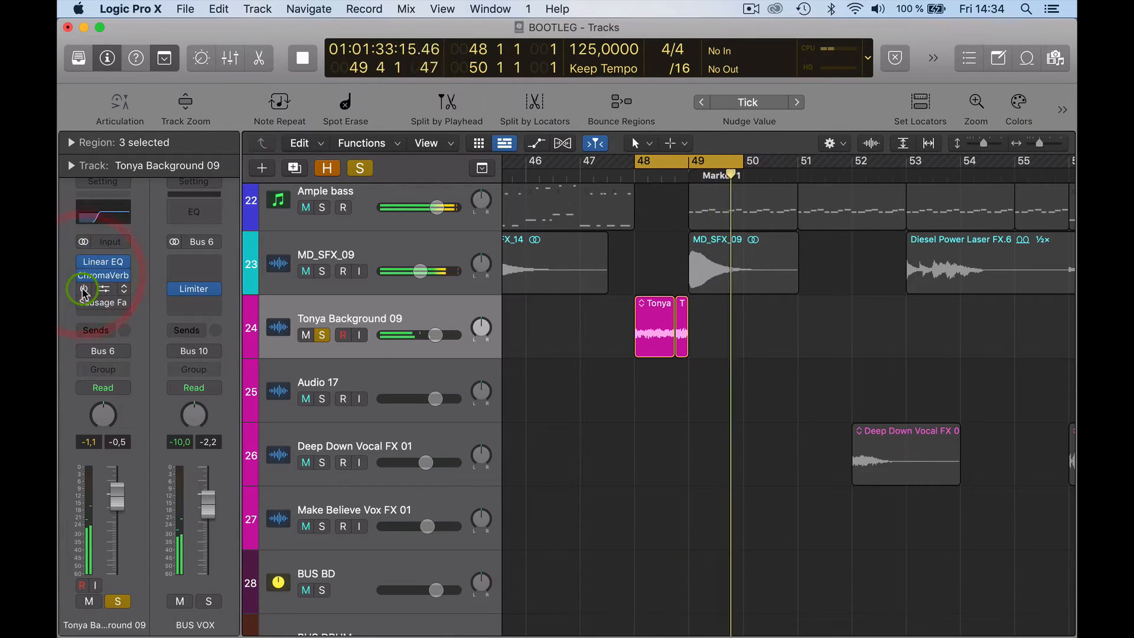
left_click(85, 289)
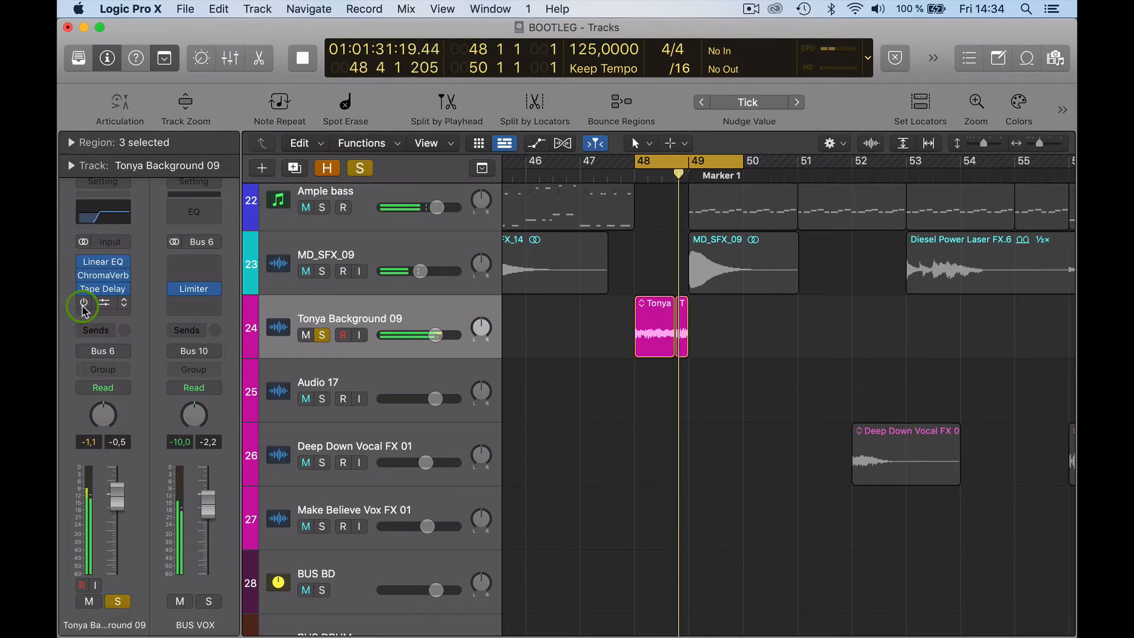
left_click(83, 304)
Audition the two adjoining Tonya Background regions at bar 48 up close, and stop playback.
key("space")
scroll(699, 340, "up", 4, "alt")
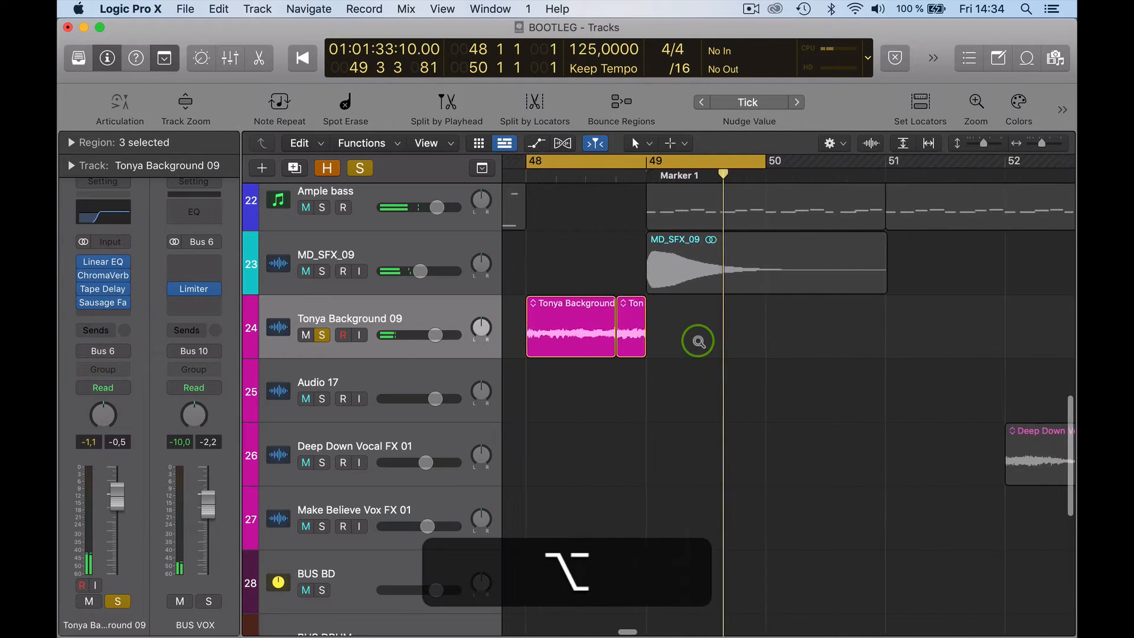
scroll(585, 334, "left", 3)
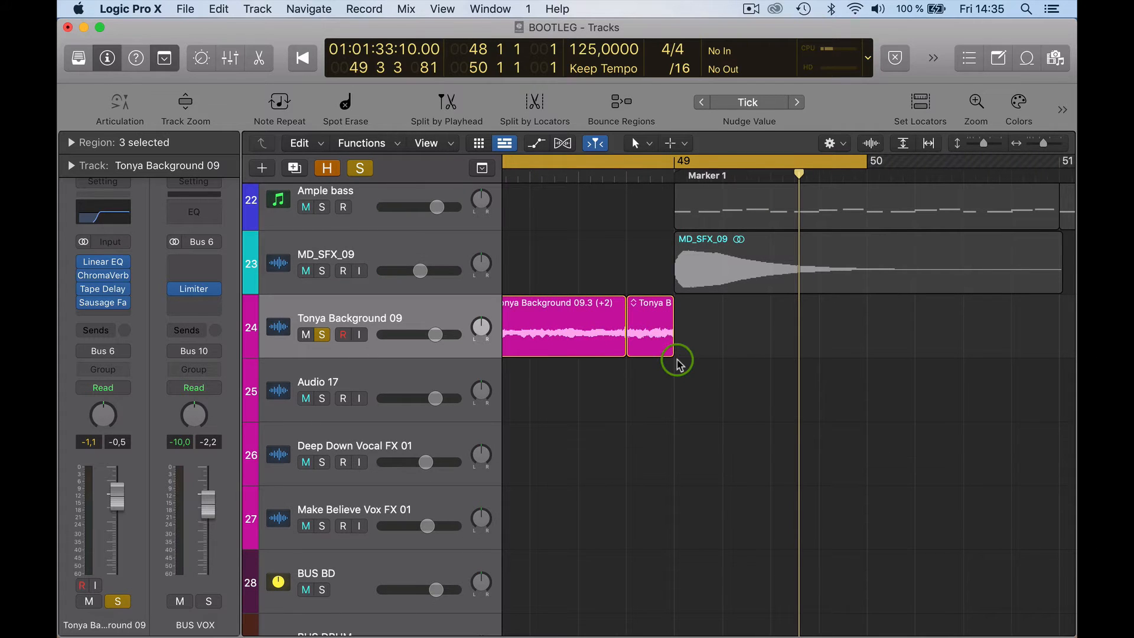
scroll(677, 363, "left", 3)
key("space")
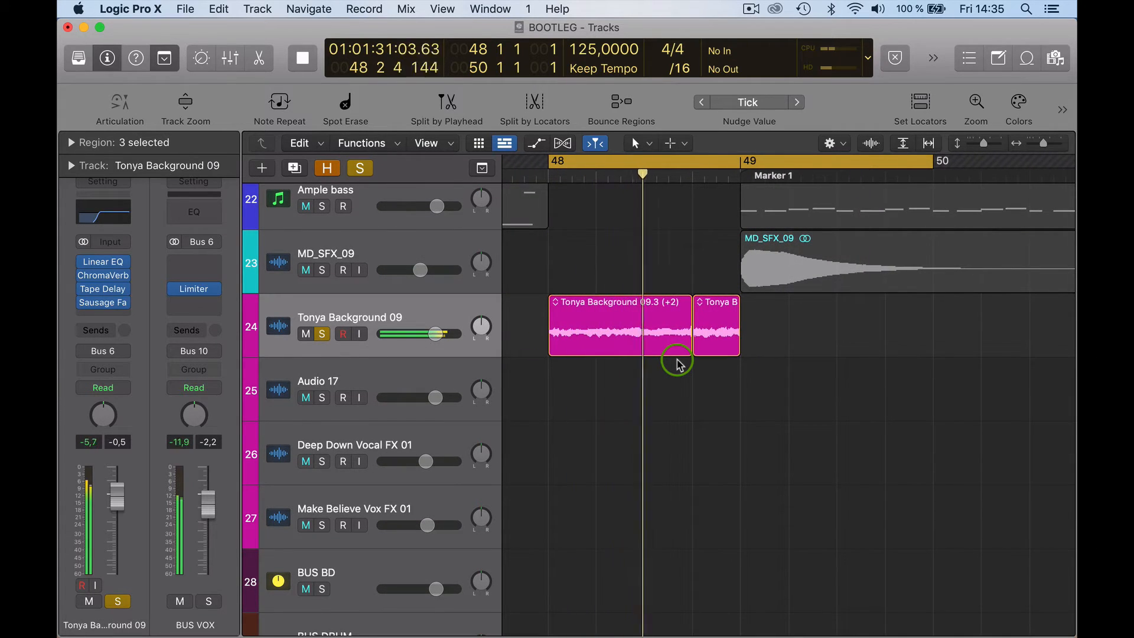
key("space")
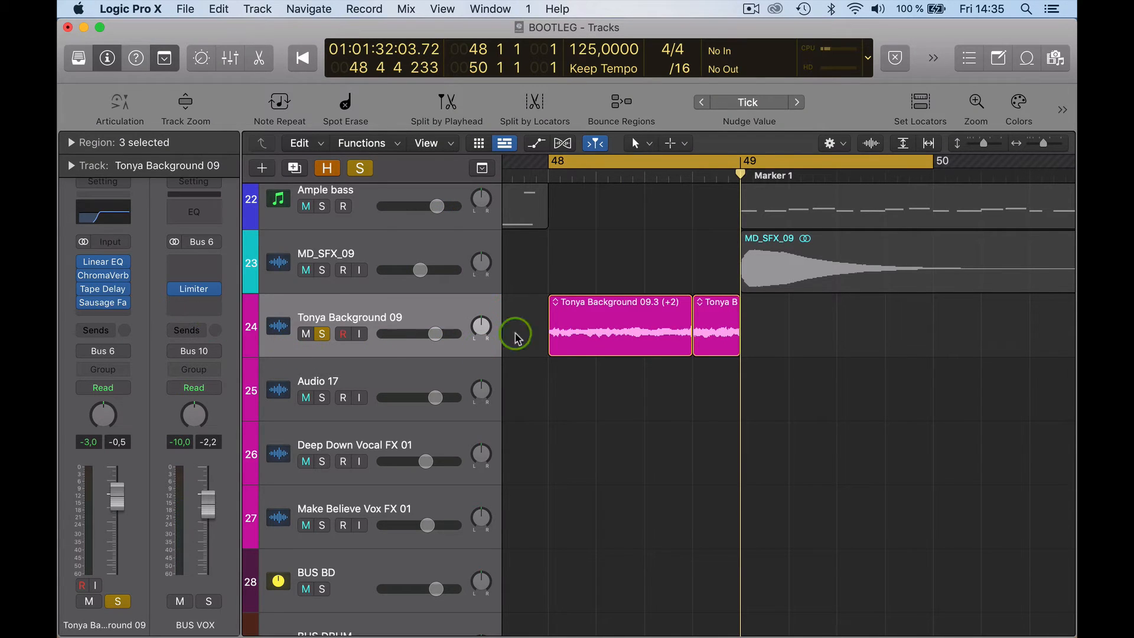
Expand the region parameters, check the transpose and gain of each of the two vocal regions, and clear the solo.
left_click(70, 144)
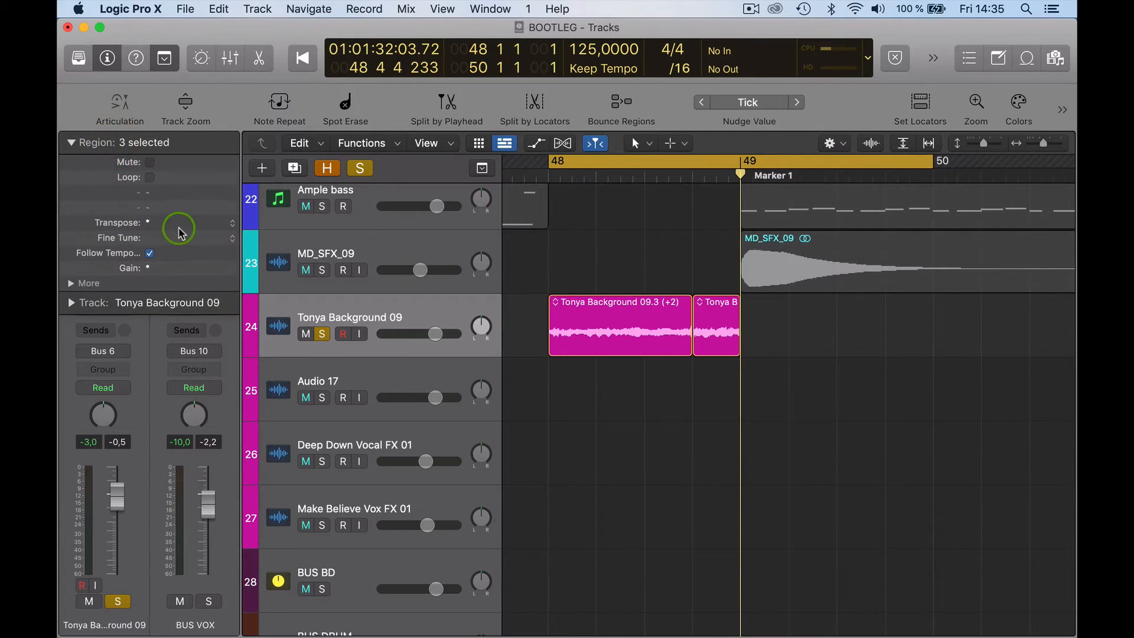
left_click(671, 426)
left_click(632, 329, "super")
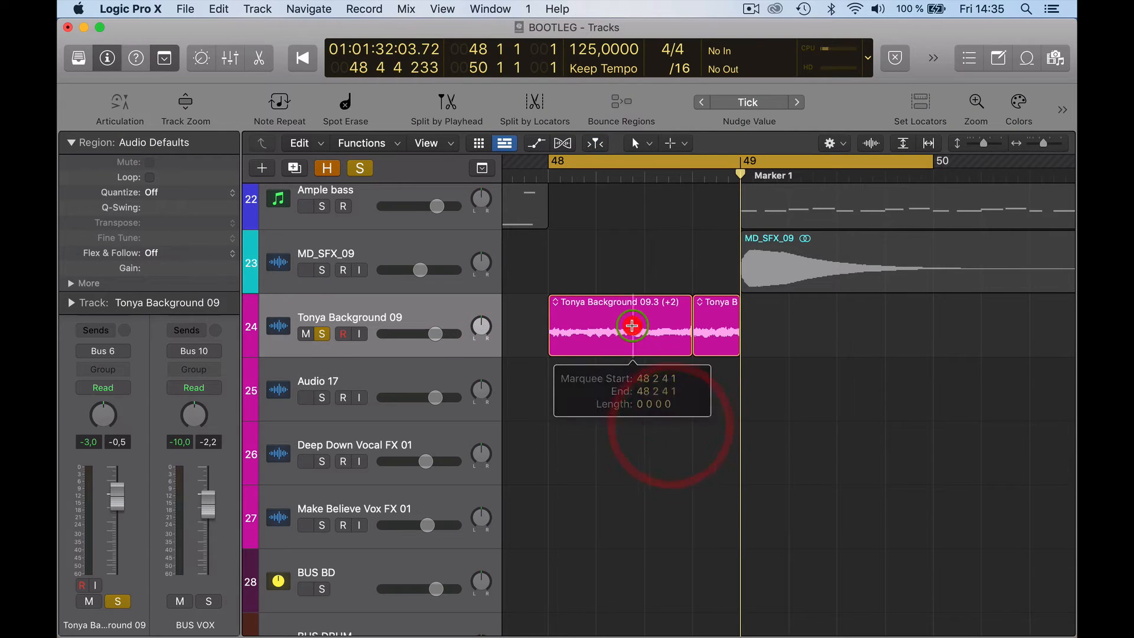
left_click(662, 313)
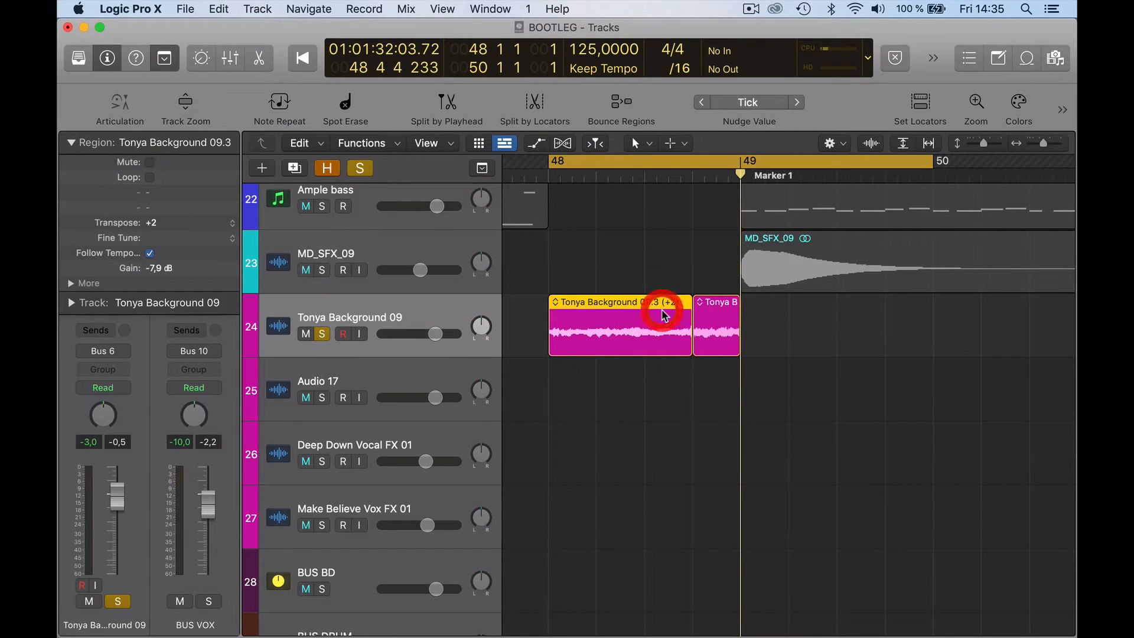
left_click(718, 314)
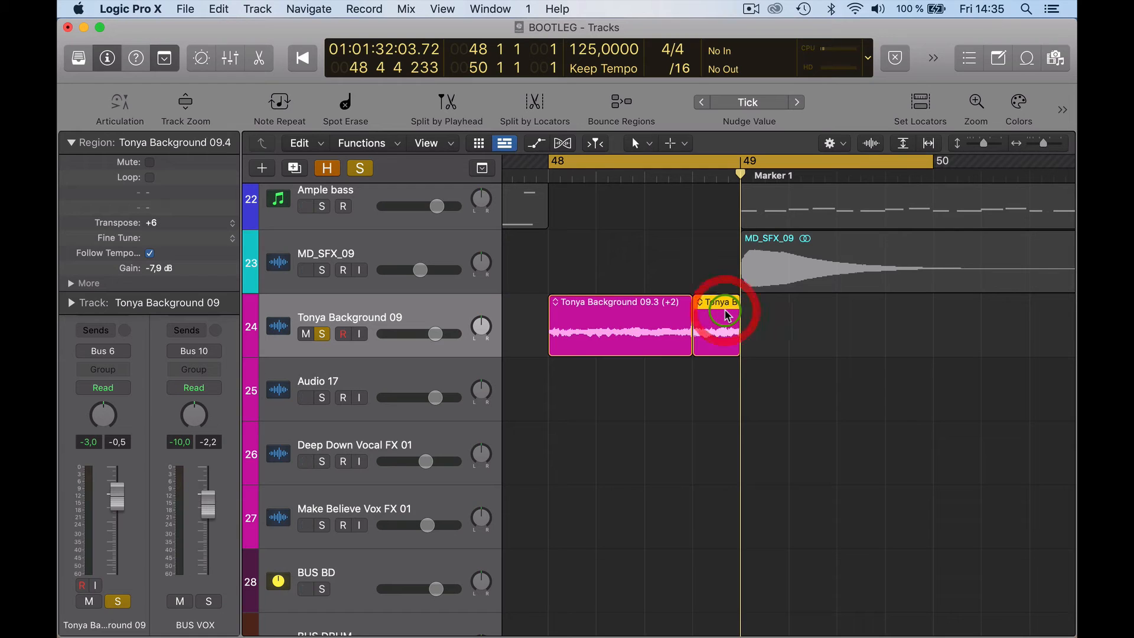
left_click(322, 334)
Play the muted reference master track soloed and set the cycle range to bars 46–57.
left_click(677, 383, "ctrl+alt")
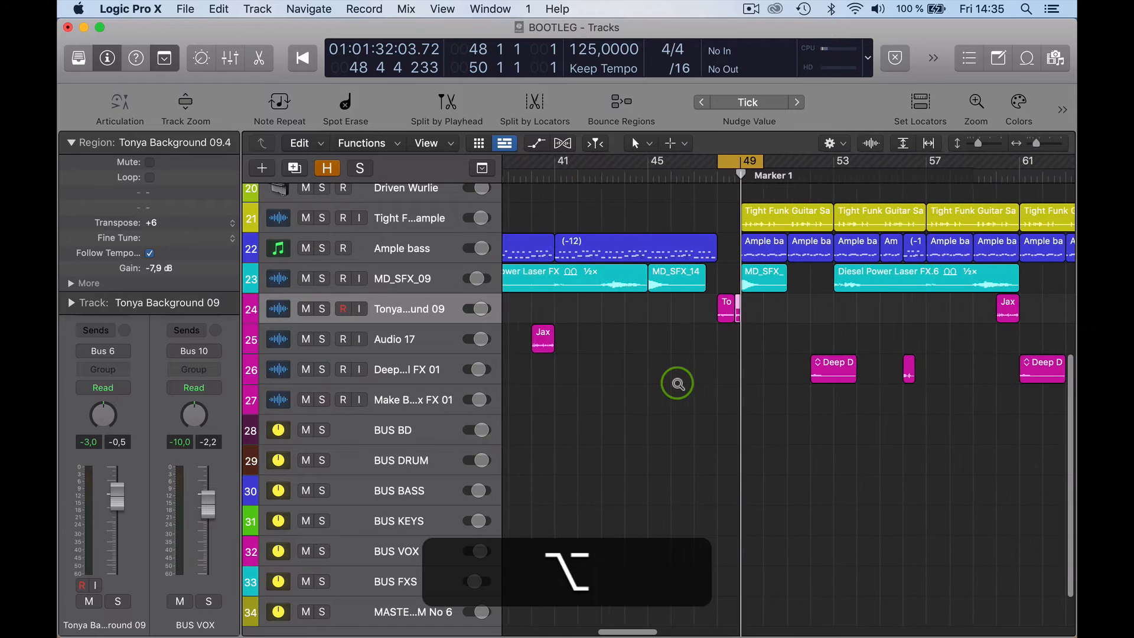
scroll(676, 383, "up", 10)
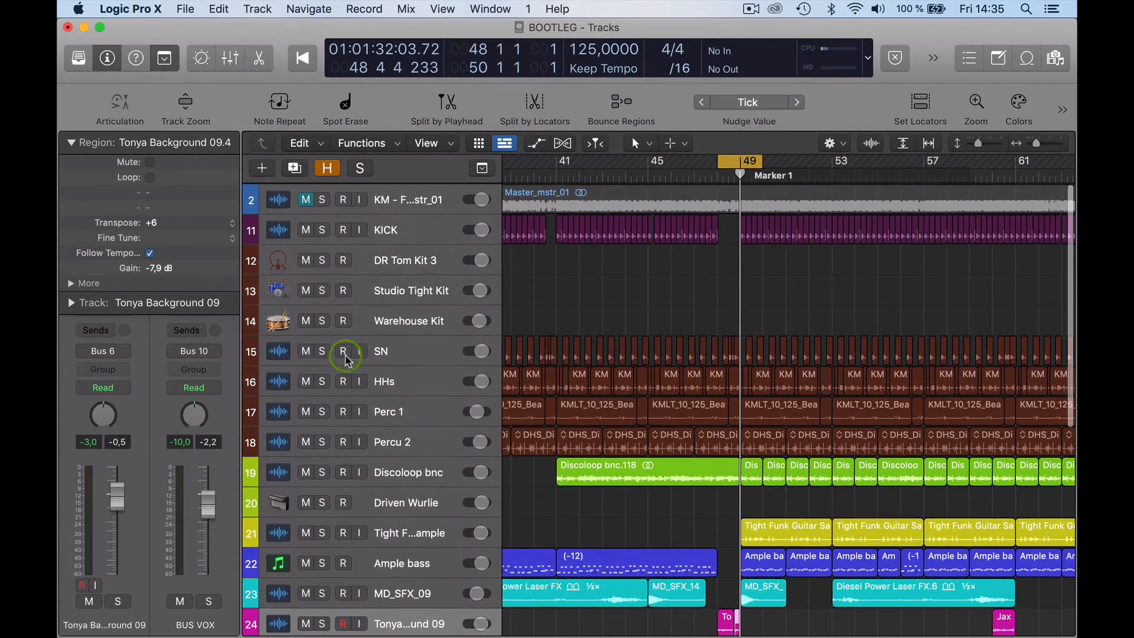
key("space")
left_click(322, 199)
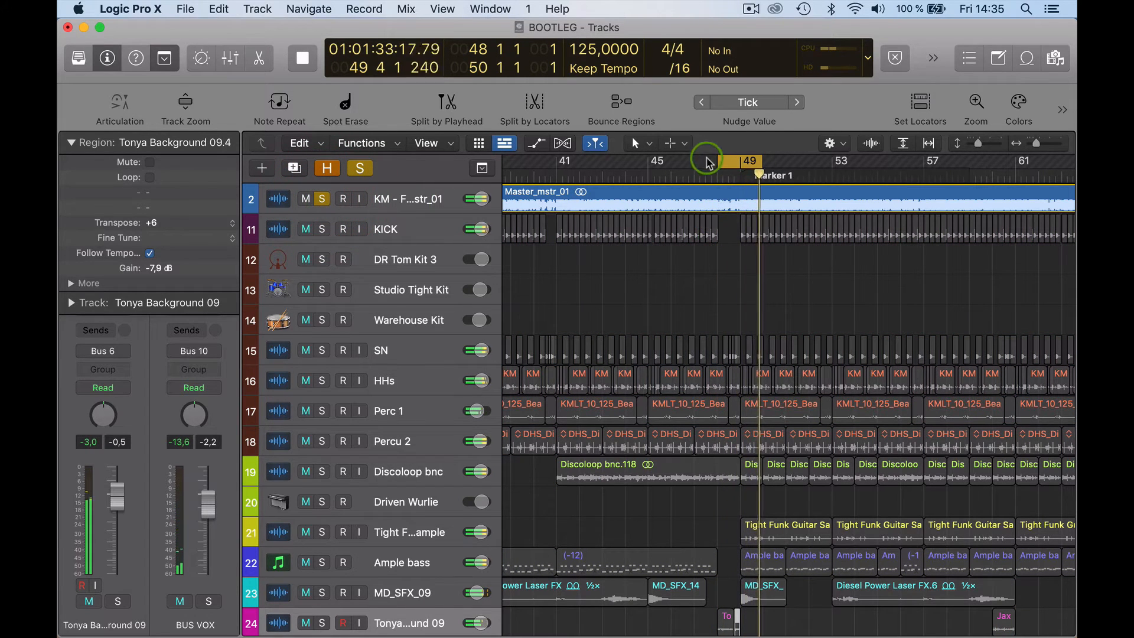
left_click_drag(708, 163, 672, 160)
left_click_drag(772, 160, 937, 162)
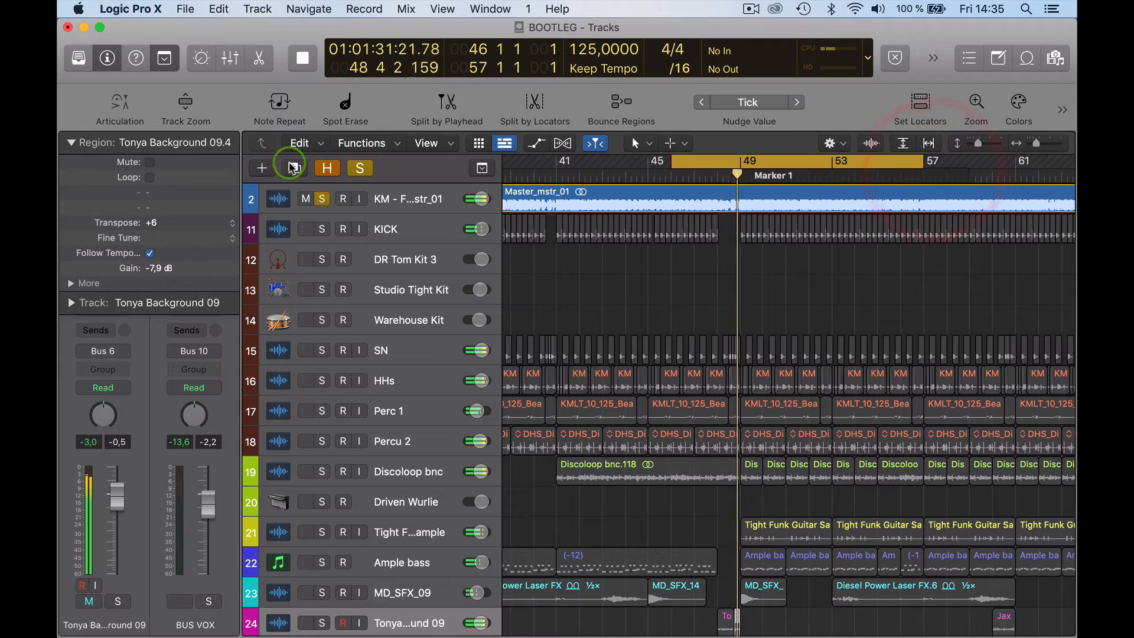
Clear the reference master's solo and mute it to hear the arrangement over the same range.
left_click(322, 199)
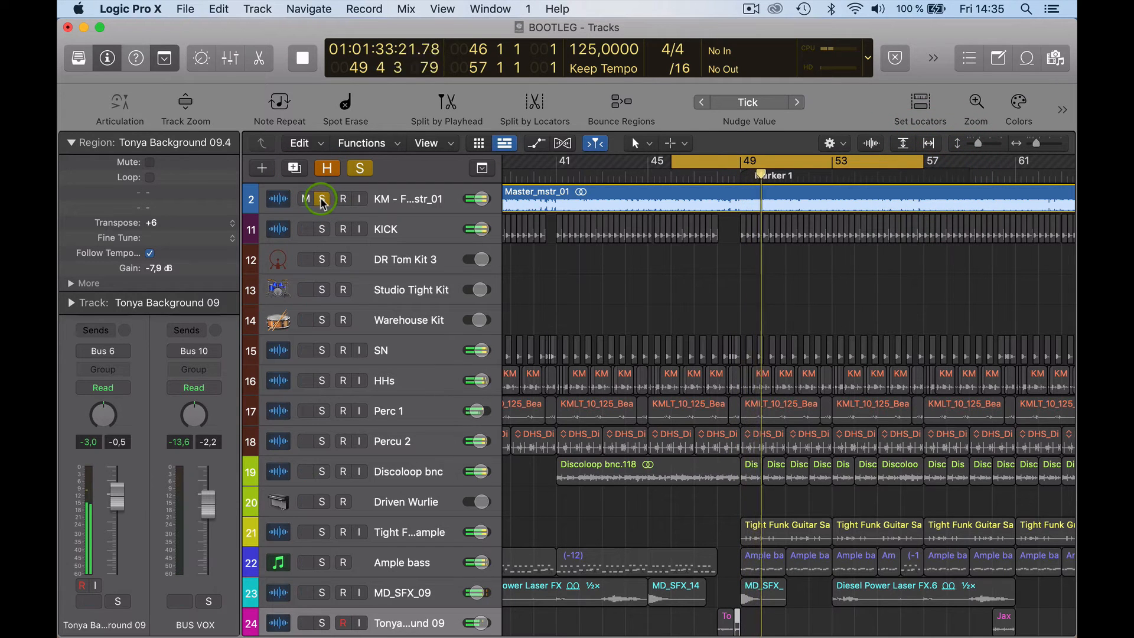
left_click(306, 199)
left_click(733, 355)
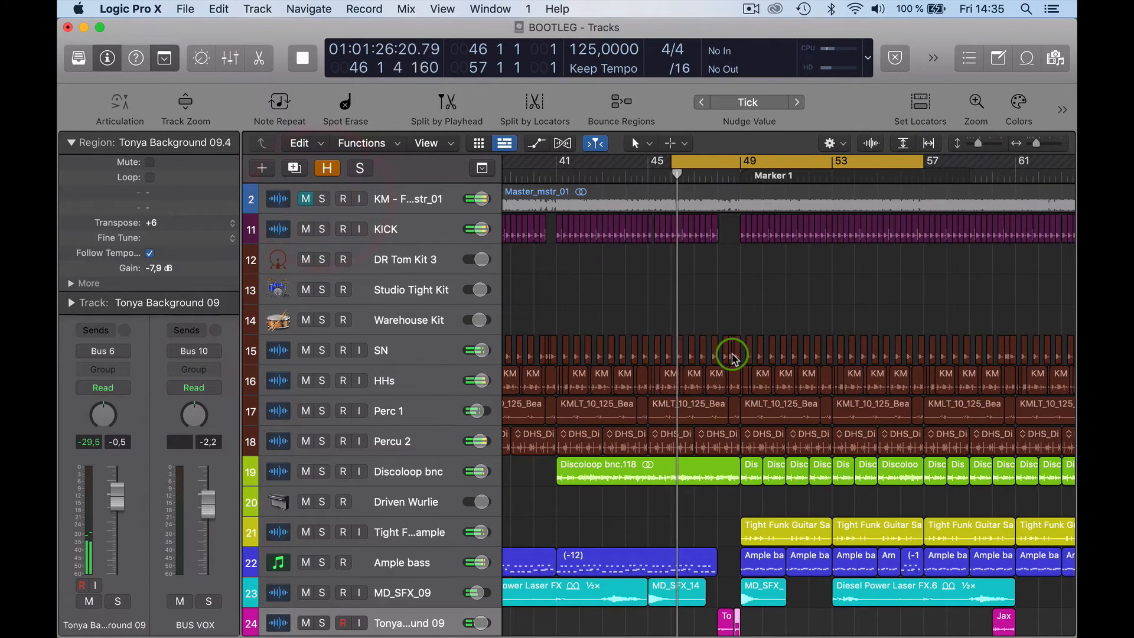
Play the arrangement into bar 49 while following the vocal and bus tracks, and stop playback.
scroll(732, 354, "down", 10)
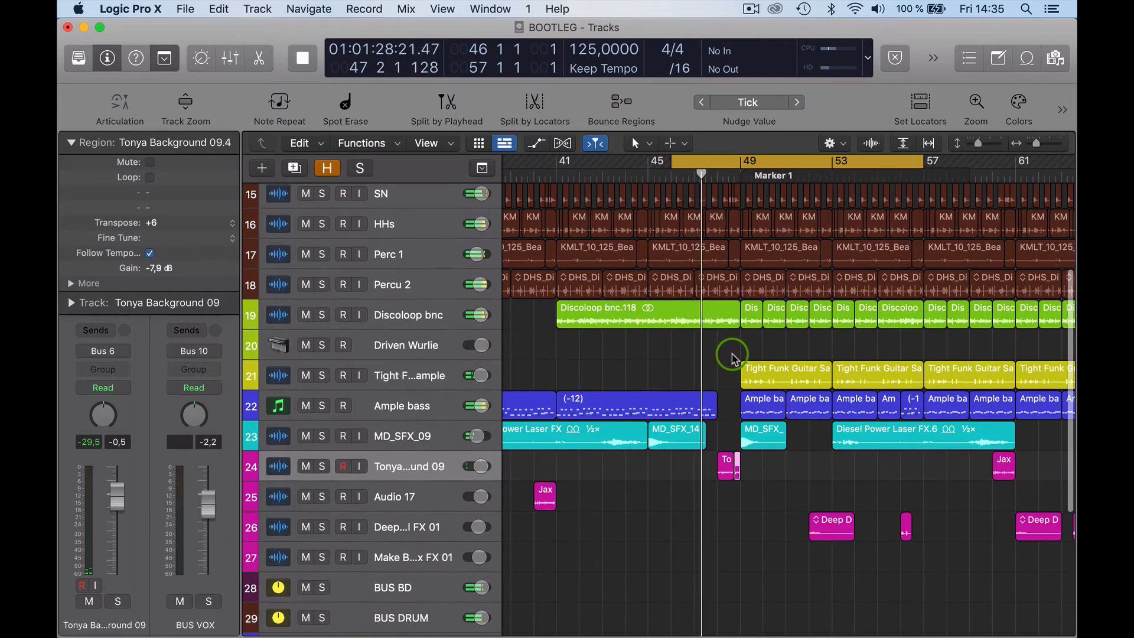
scroll(732, 354, "down", 5)
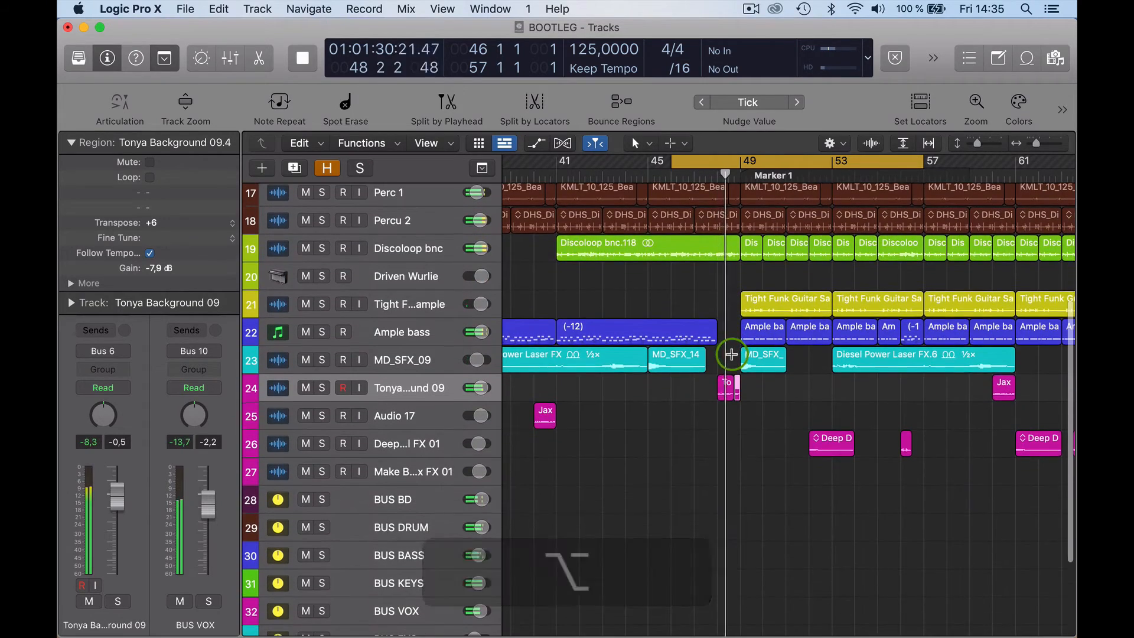
scroll(732, 354, "down", 4)
key("space")
scroll(733, 358, "down", 2)
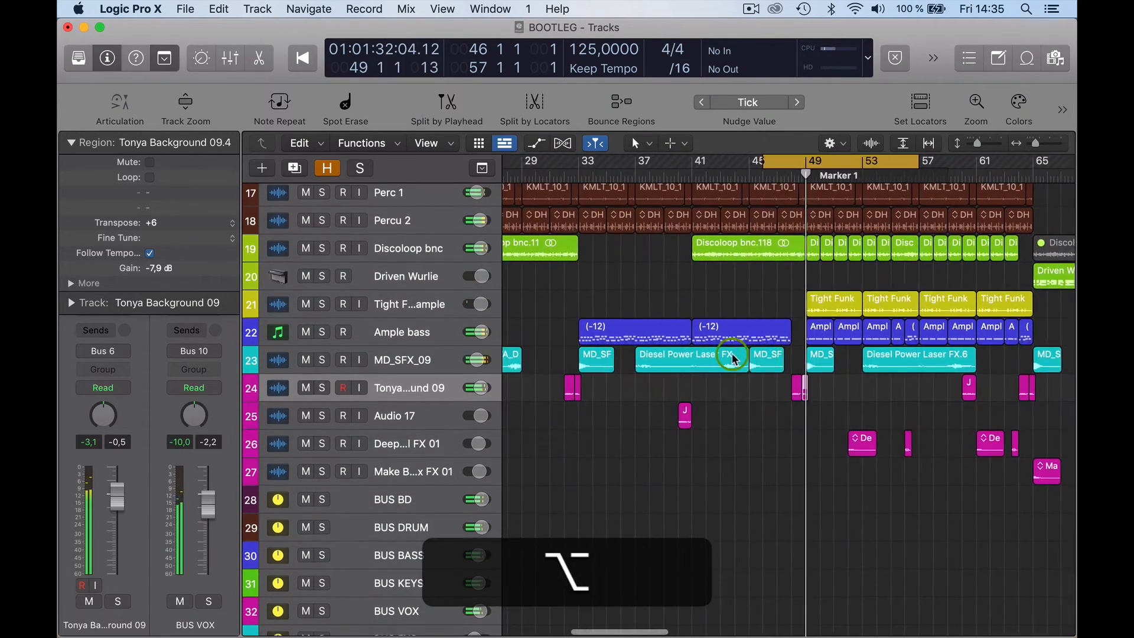
Set the cycle range to bars 50–80 and start playback of the full arrangement.
scroll(733, 358, "down", 6)
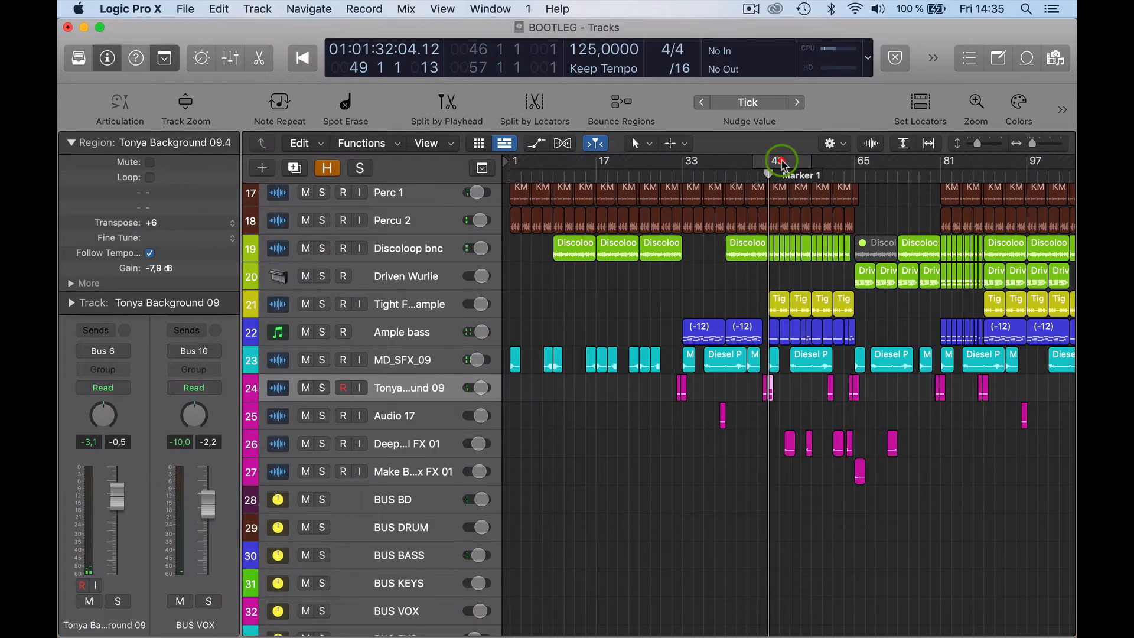
left_click_drag(775, 165, 933, 166)
key("space")
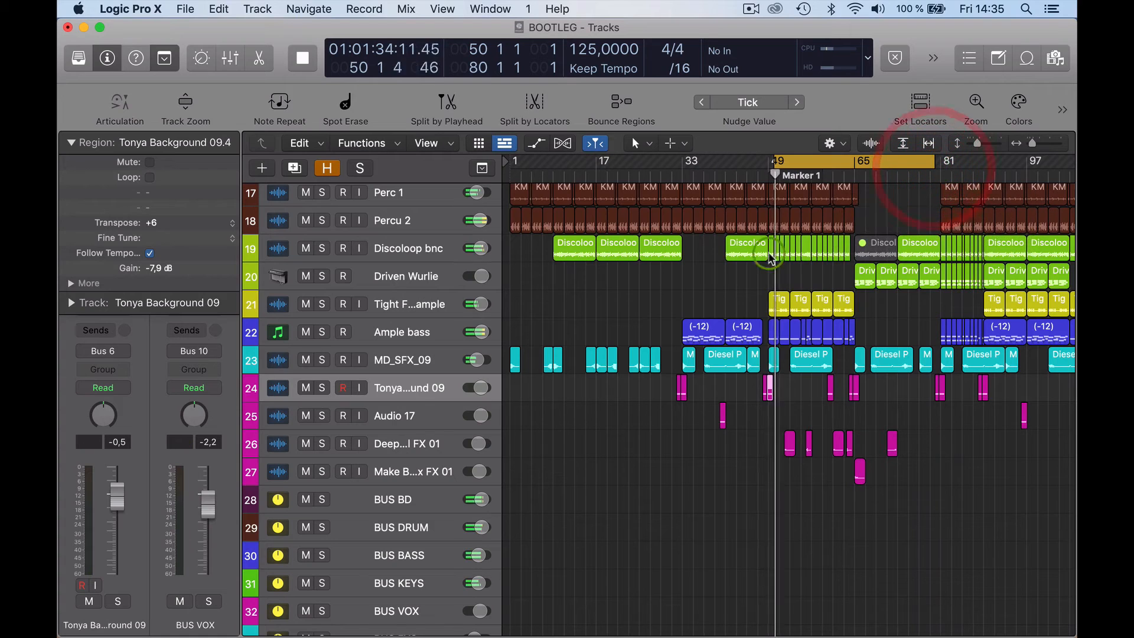
Audition the Deep Down Vocal FX 01 track soloed, viewing its regions between bars 52 and 64 up close, and clear the solo.
left_click(417, 447)
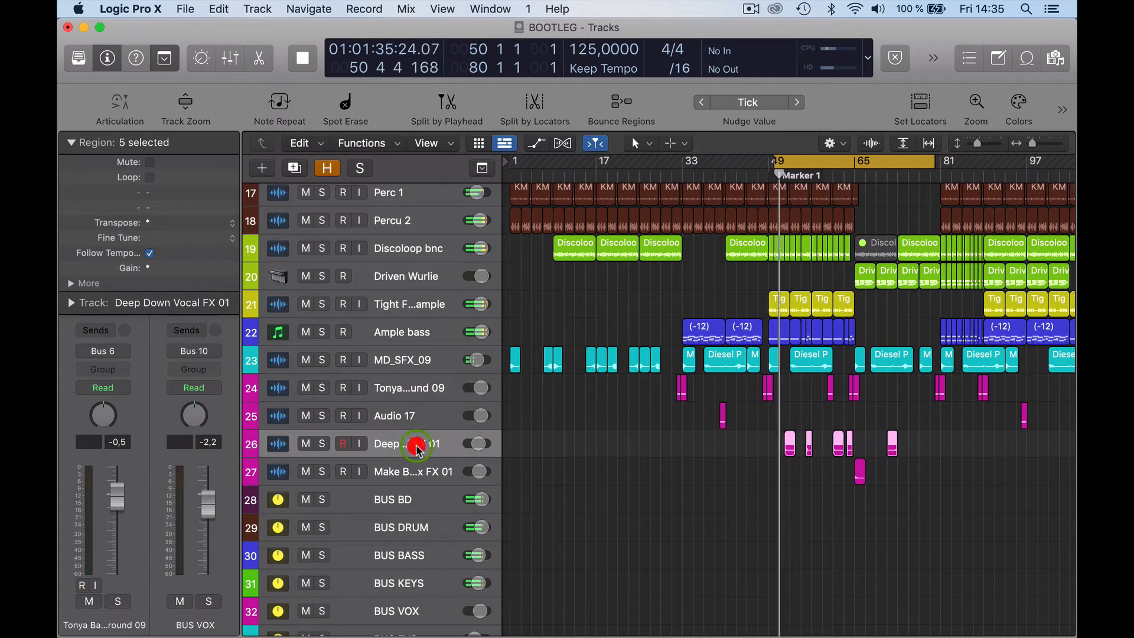
left_click(321, 443)
scroll(623, 443, "right", 5)
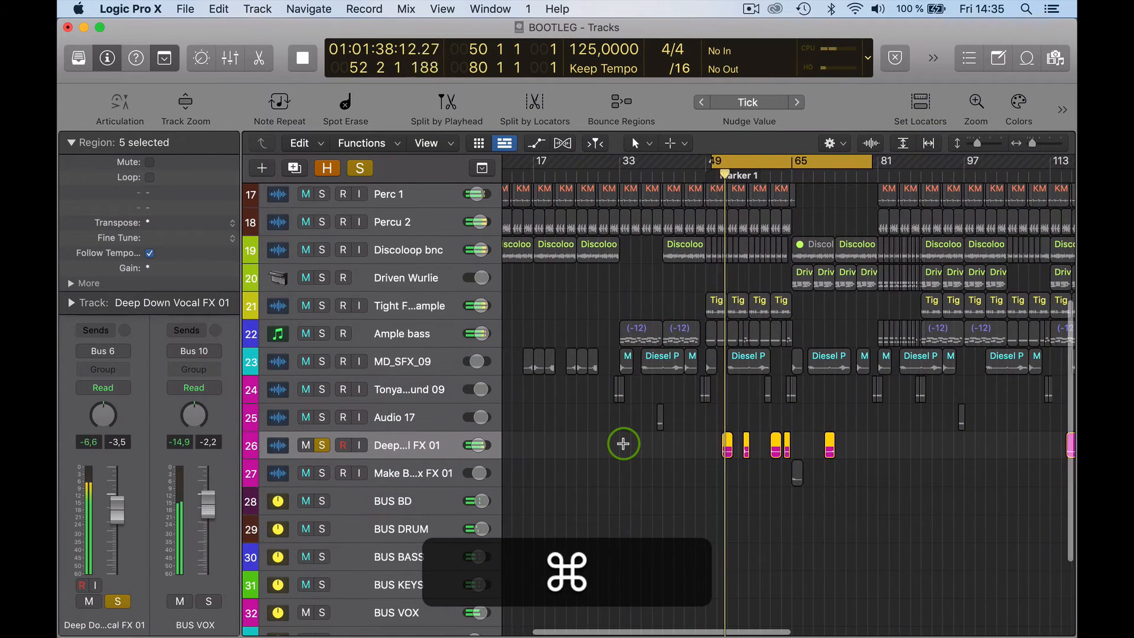
scroll(623, 444, "down", 2)
scroll(622, 445, "up", 3)
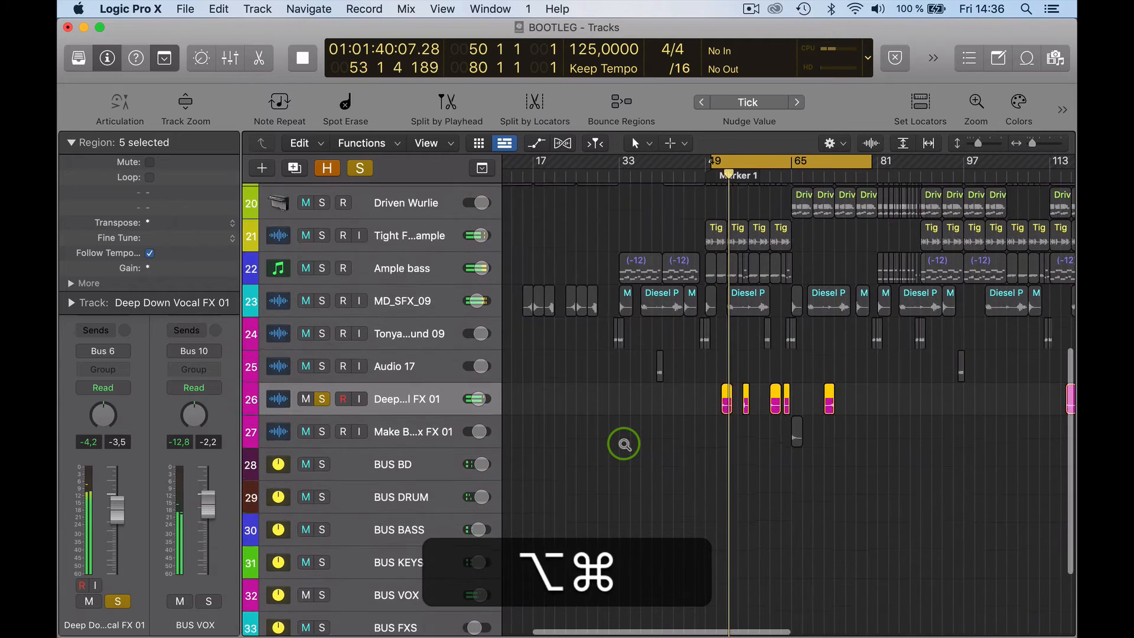
scroll(627, 449, "up", 5)
scroll(632, 454, "up", 2)
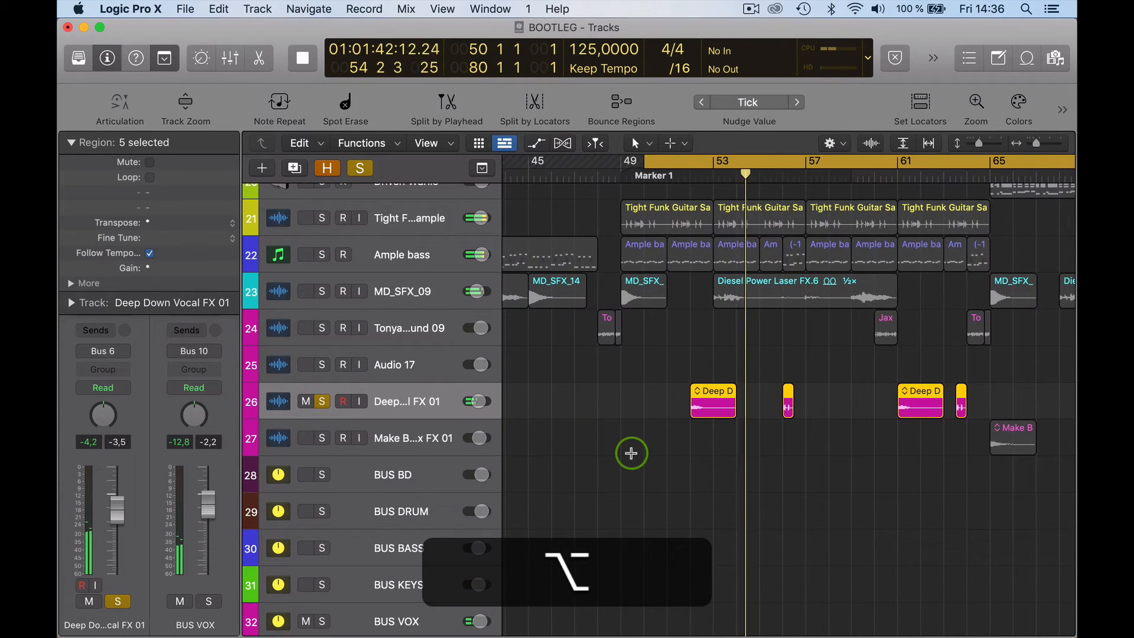
scroll(771, 430, "right", 2)
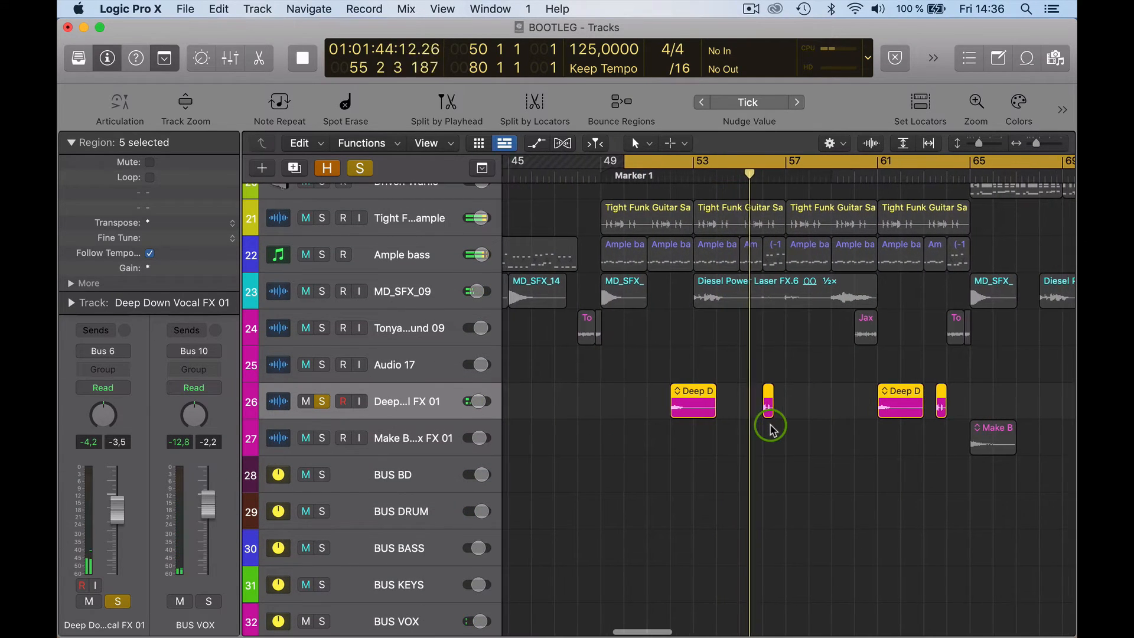
left_click(681, 403)
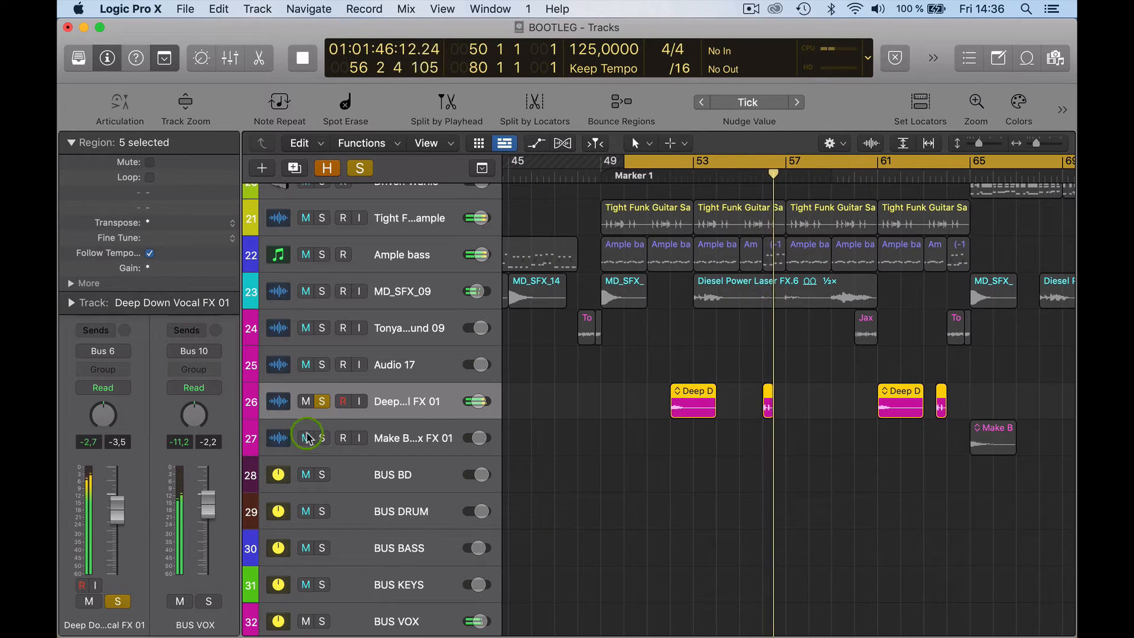
left_click(322, 402)
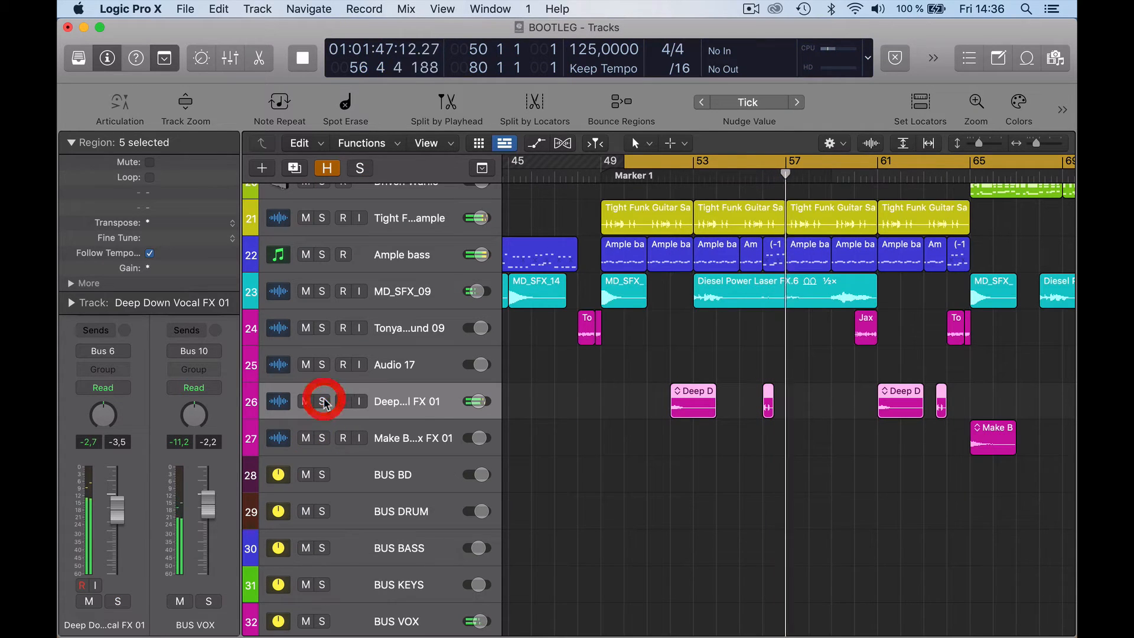
Set the cycle range to bars 60–63, audition the Tonya Background 09 track soloed, and clear its solo.
left_click(858, 163)
left_click_drag(883, 161, 917, 157)
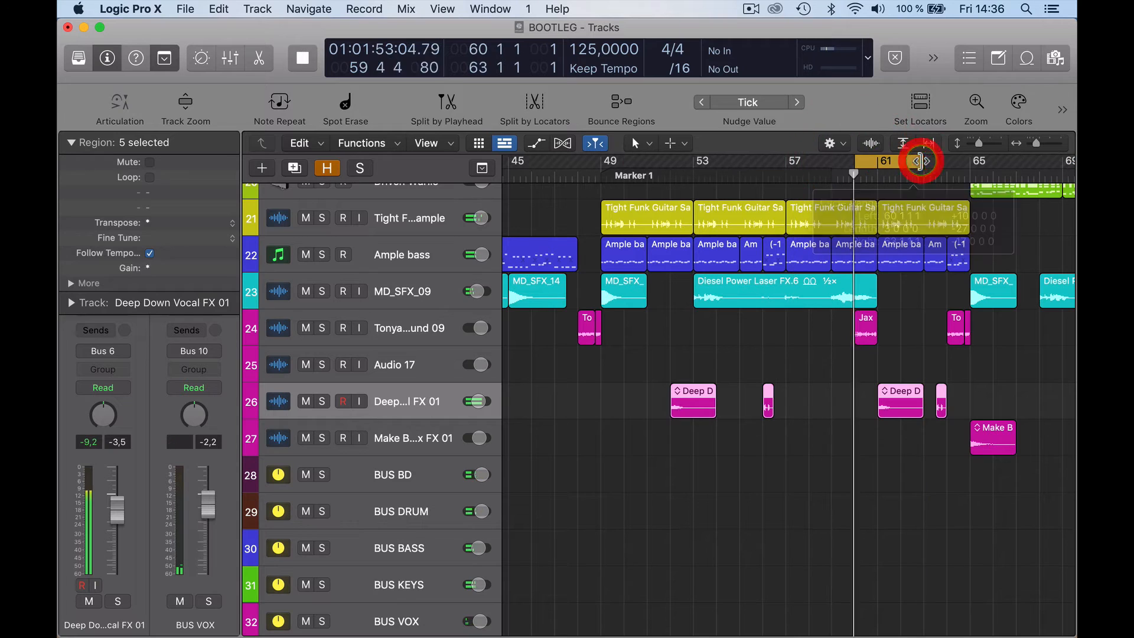
left_click(322, 328)
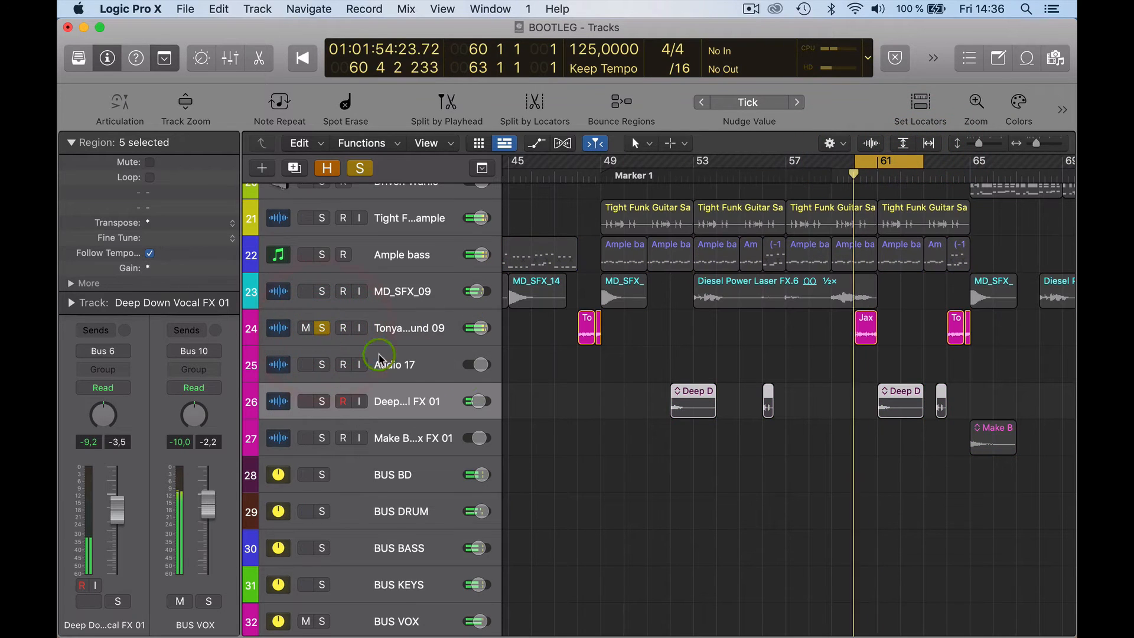
left_click(322, 328)
Set the cycle range to bars 40–48 and play the arrangement with the Audio 17 track selected.
scroll(539, 435, "down", 3)
scroll(540, 436, "up", 2)
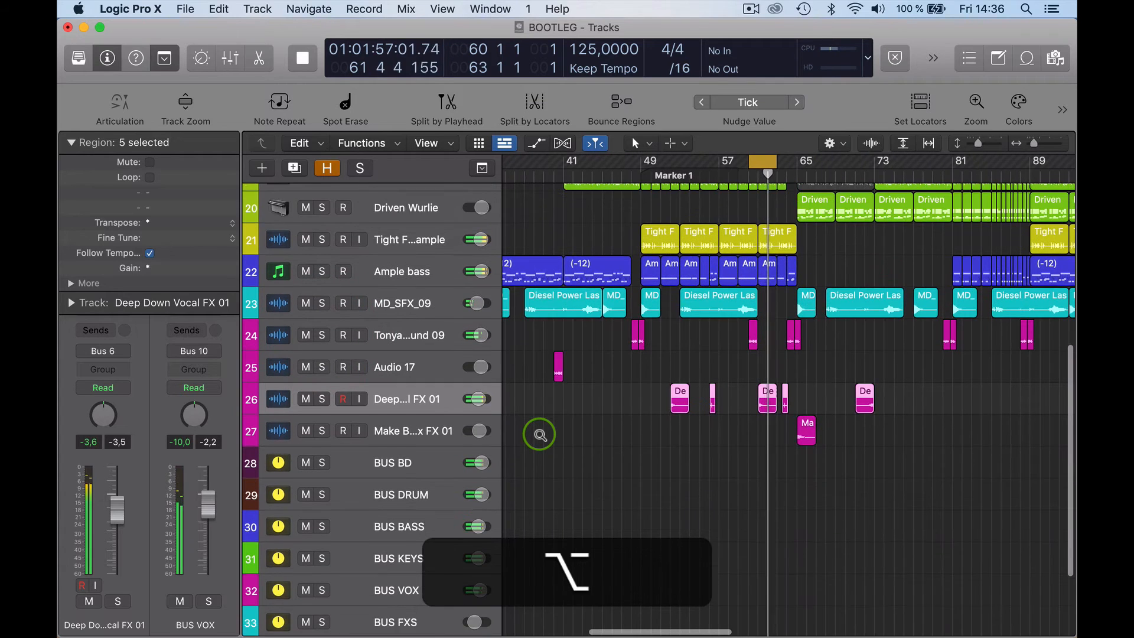
scroll(540, 436, "left", 2)
scroll(540, 435, "up", 2)
scroll(539, 435, "left", 4)
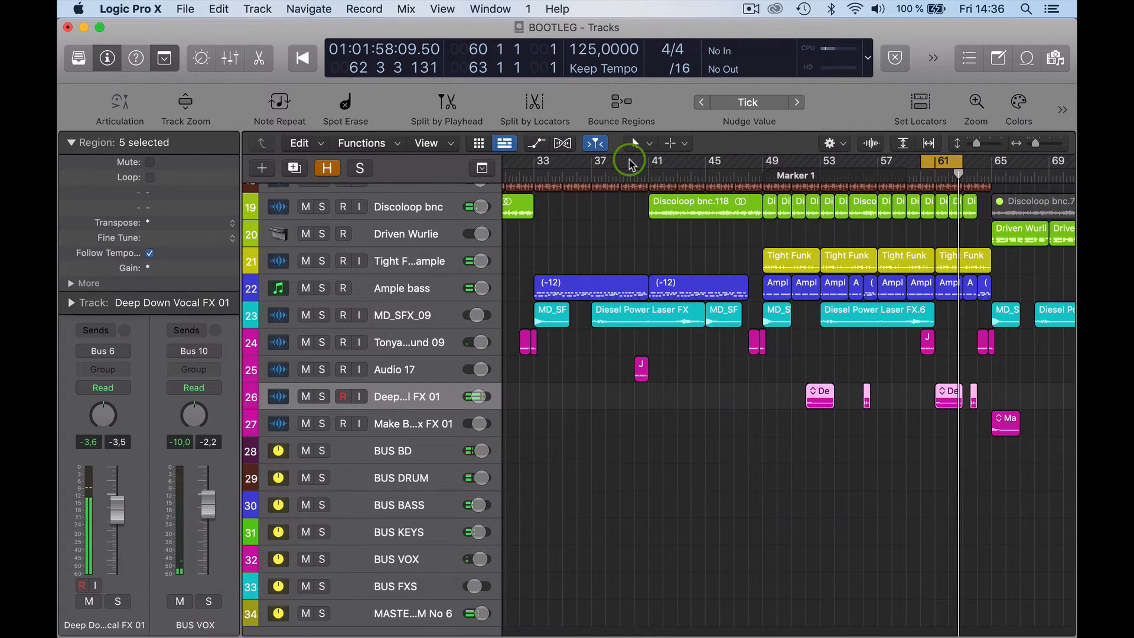
left_click_drag(630, 164, 749, 159)
key("space")
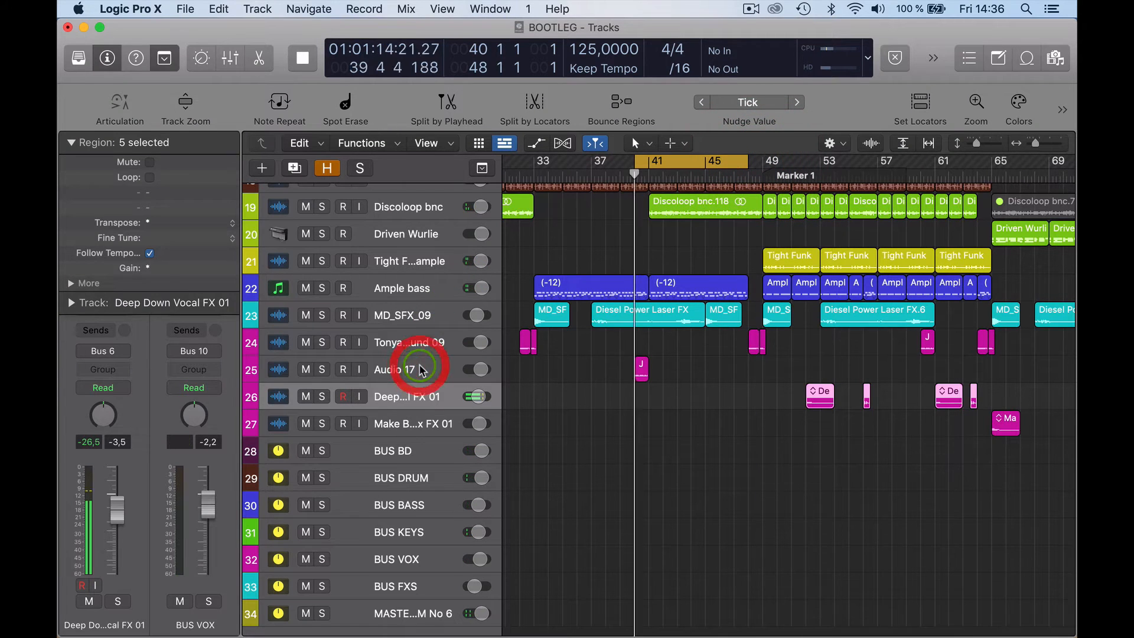
left_click(421, 371)
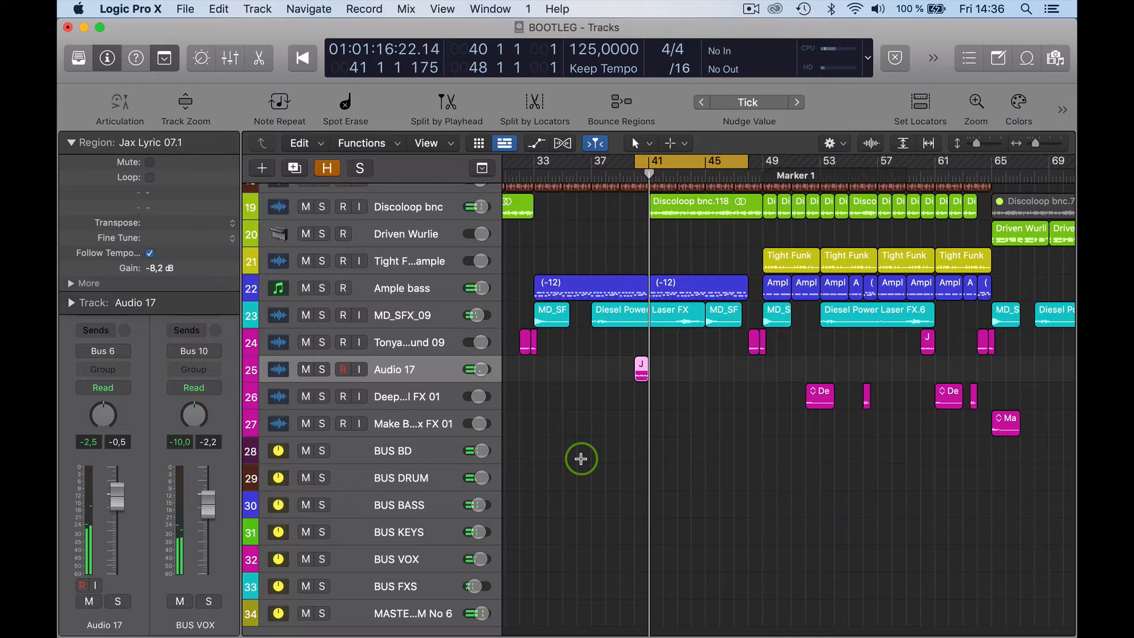
Select the Tonya Background 09 track, collapse the region parameters, and check its Tape Delay settings.
scroll(581, 458, "down", 6)
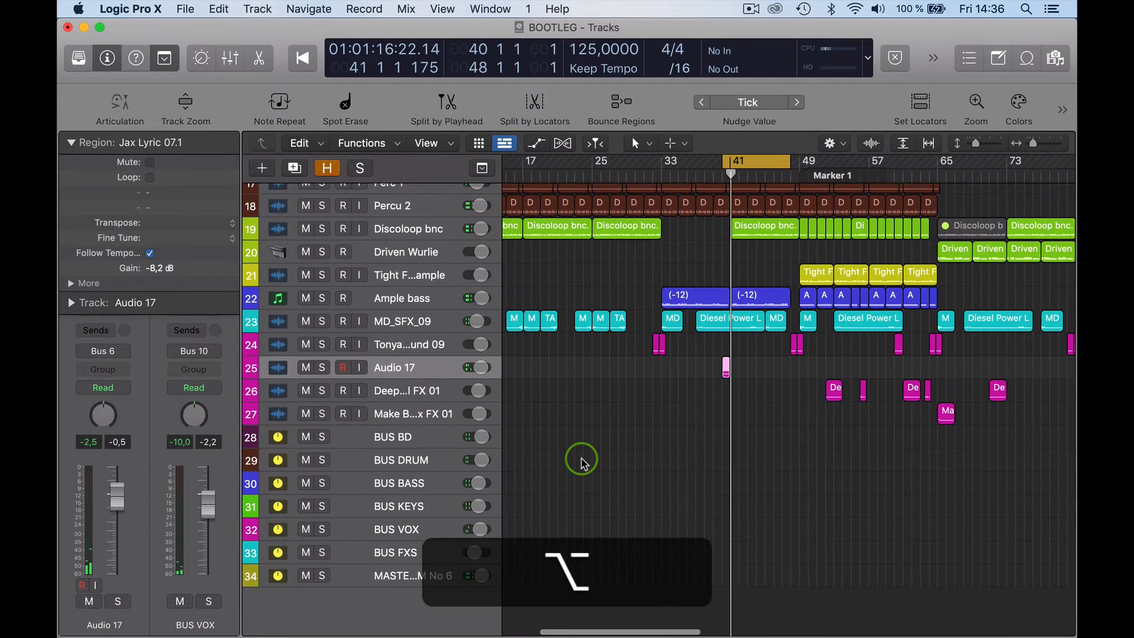
scroll(582, 460, "down", 5)
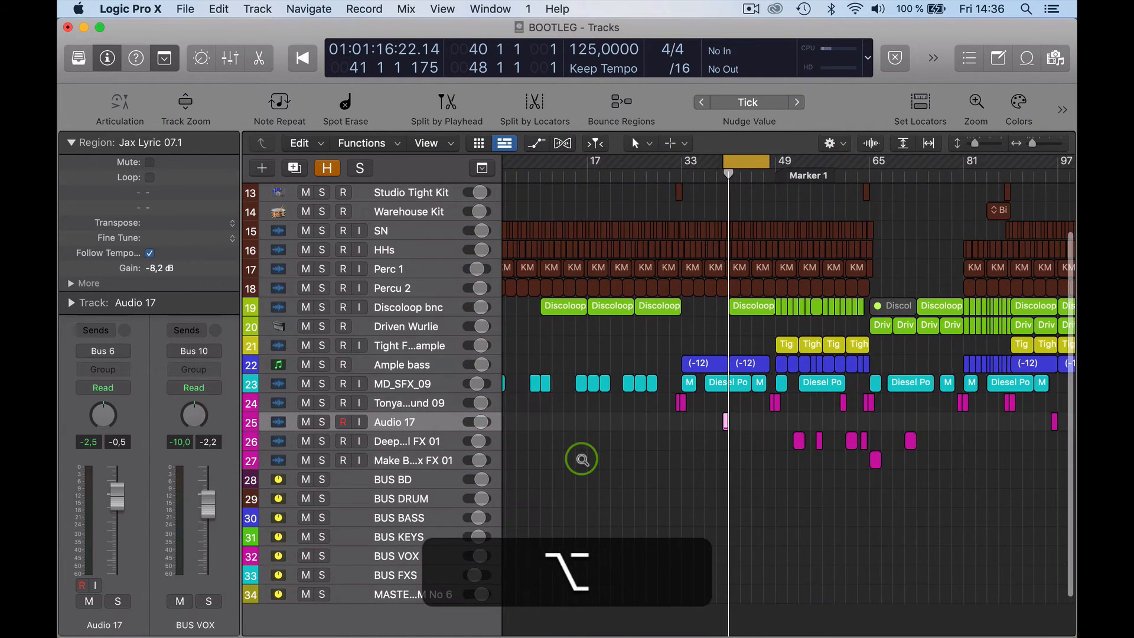
scroll(582, 460, "down", 8)
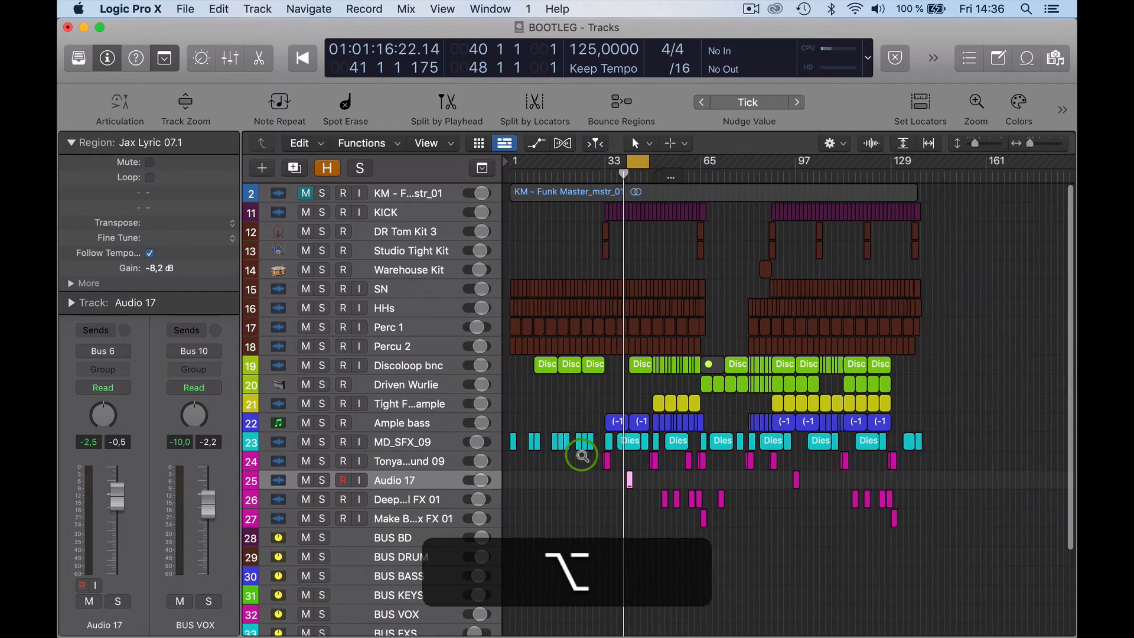
scroll(582, 455, "up", 3)
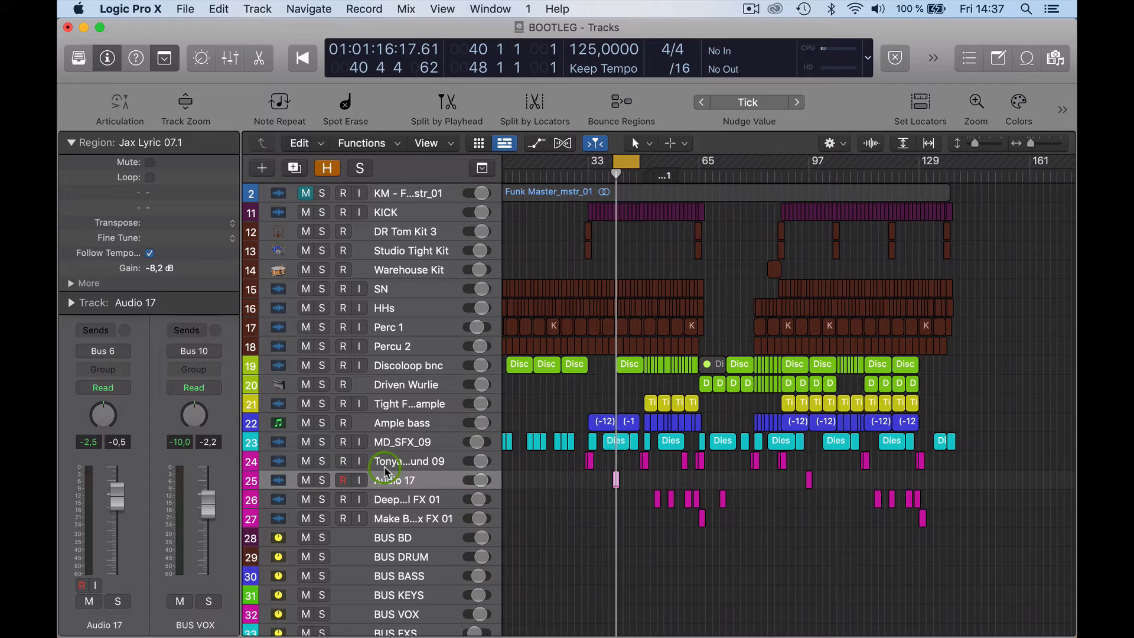
left_click(385, 468)
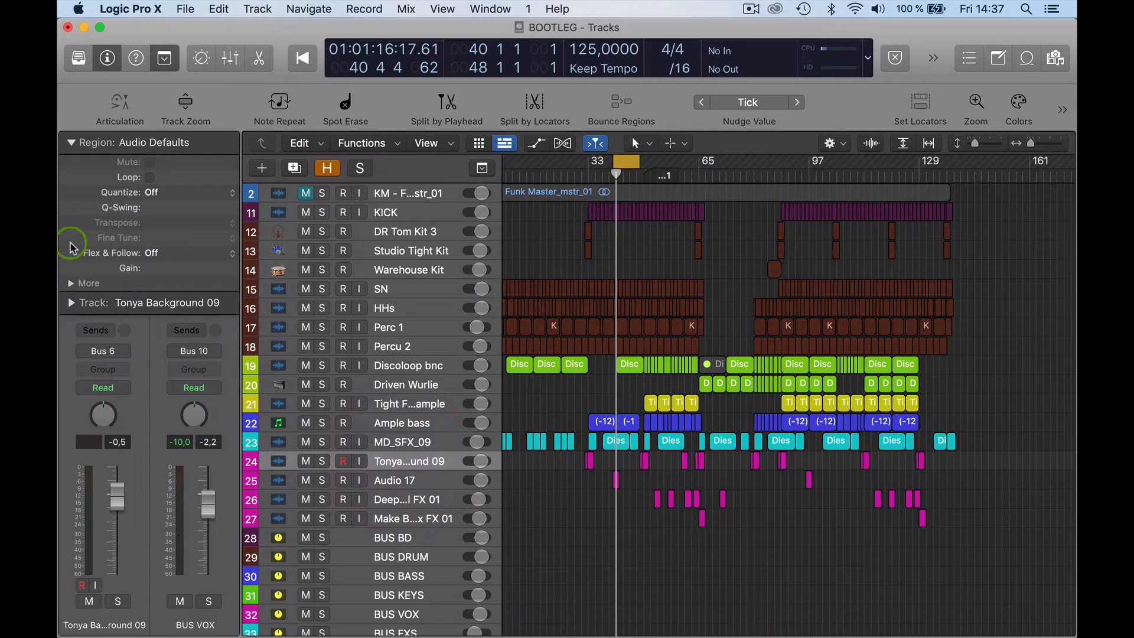
left_click(72, 142)
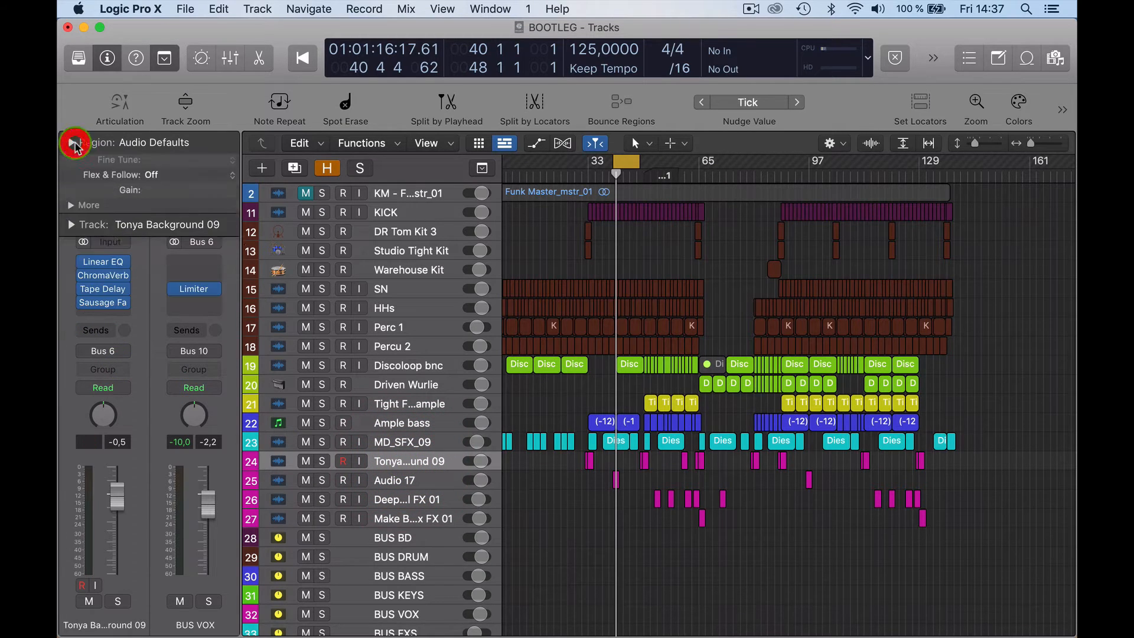
left_click(104, 289)
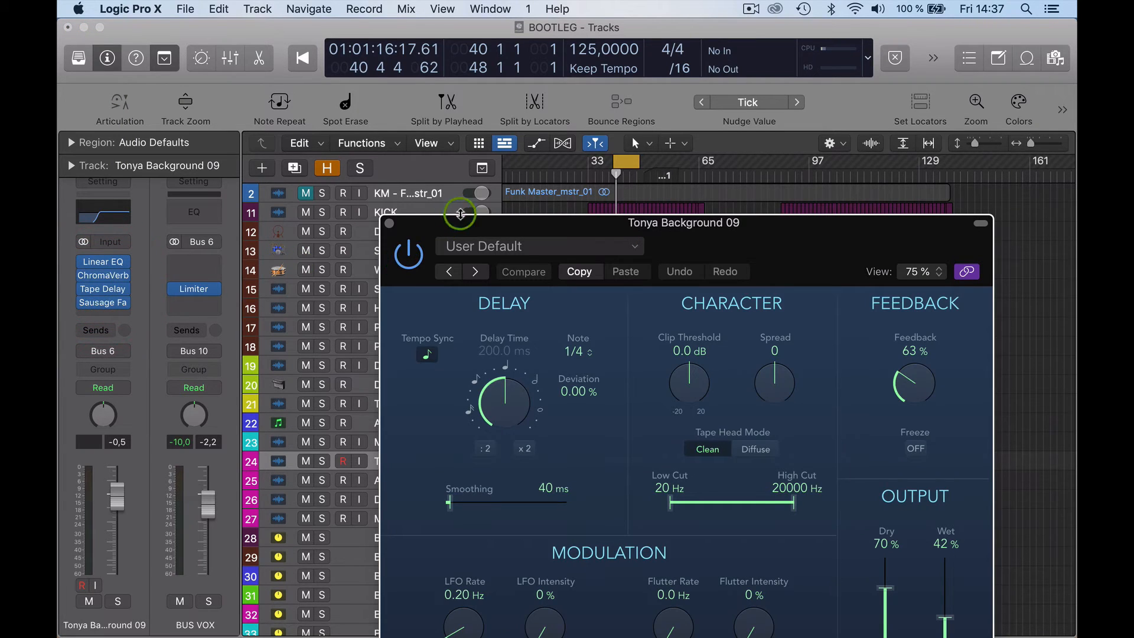
left_click(390, 223)
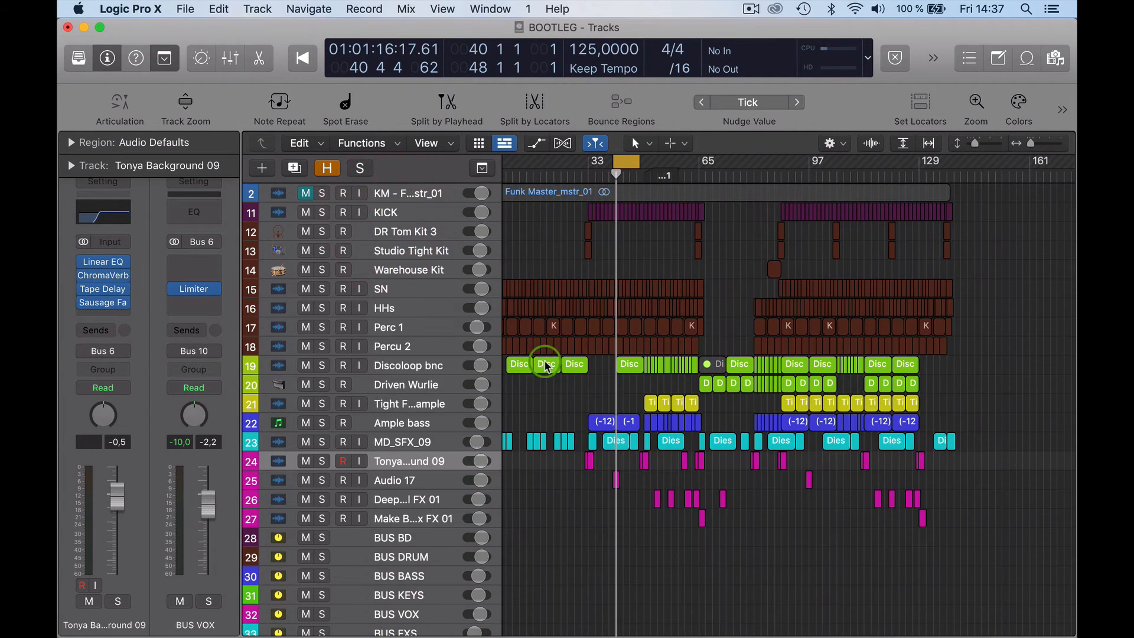
Check the effects chains of the Deep Down Vocal FX 01 and Make Believe Vox FX 01 tracks.
scroll(903, 422, "right", 3)
scroll(903, 422, "up", 6)
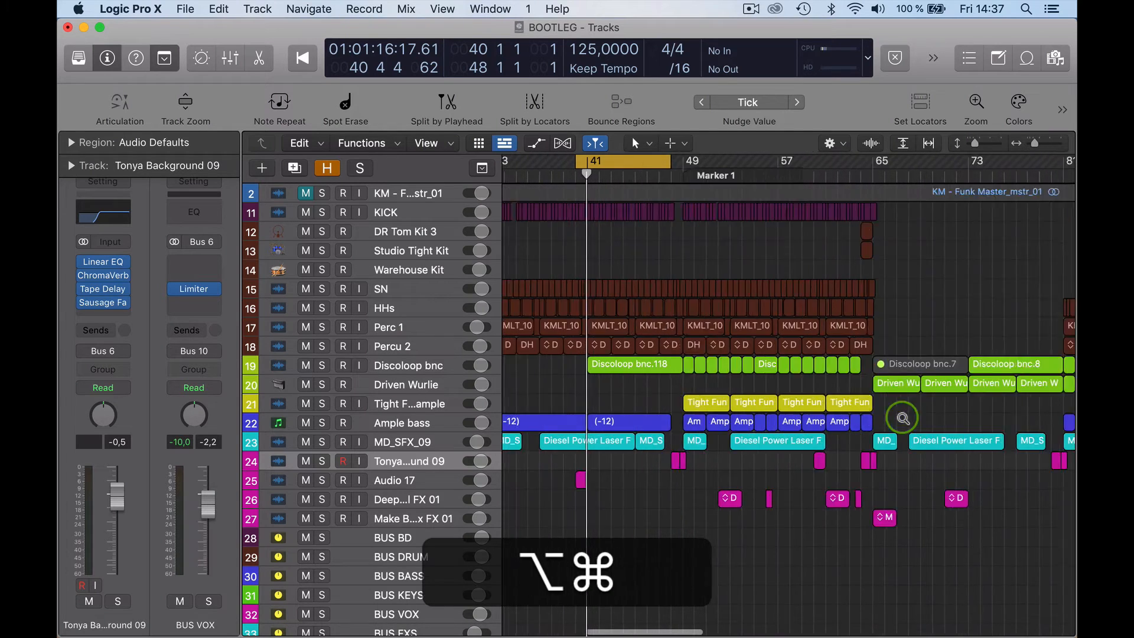
scroll(903, 422, "up", 2)
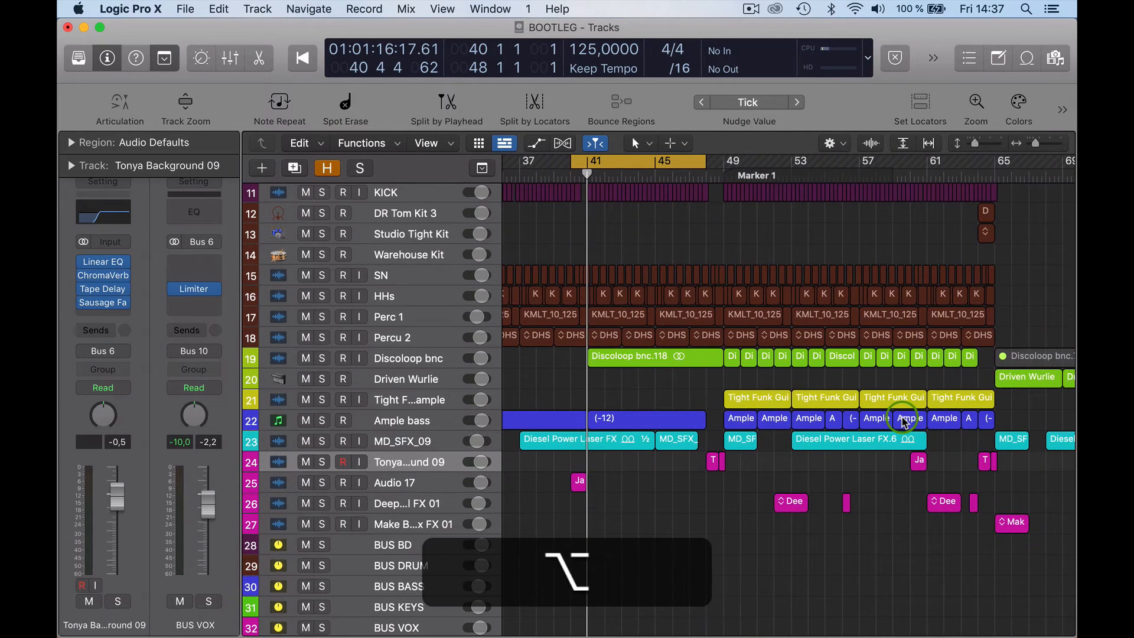
left_click(421, 489)
left_click(413, 502)
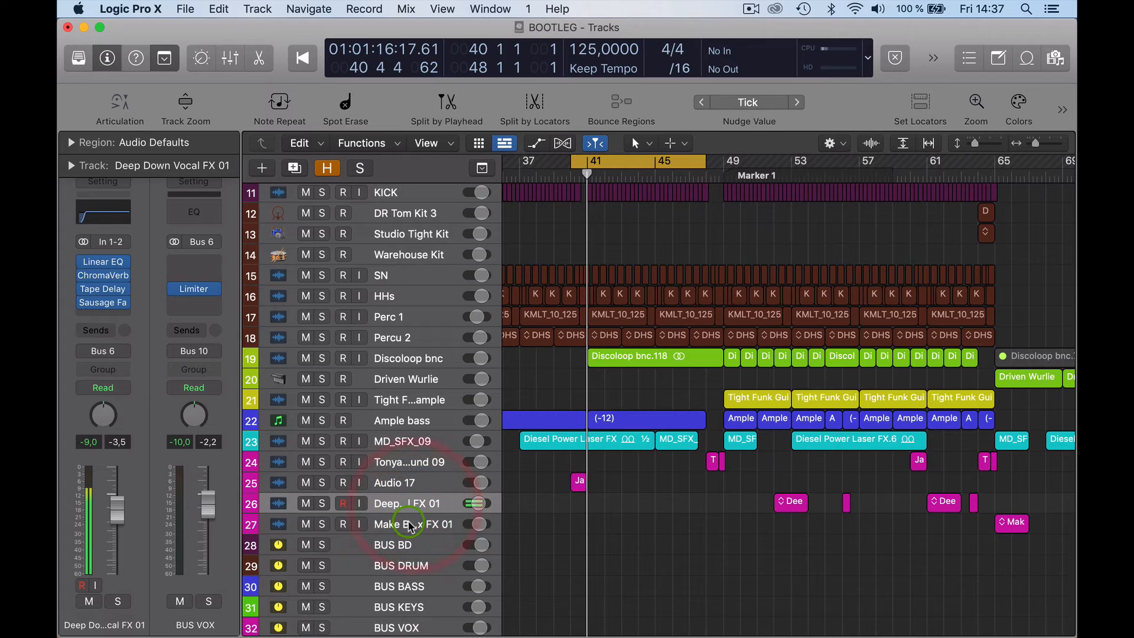
left_click(410, 526)
scroll(756, 464, "down", 2)
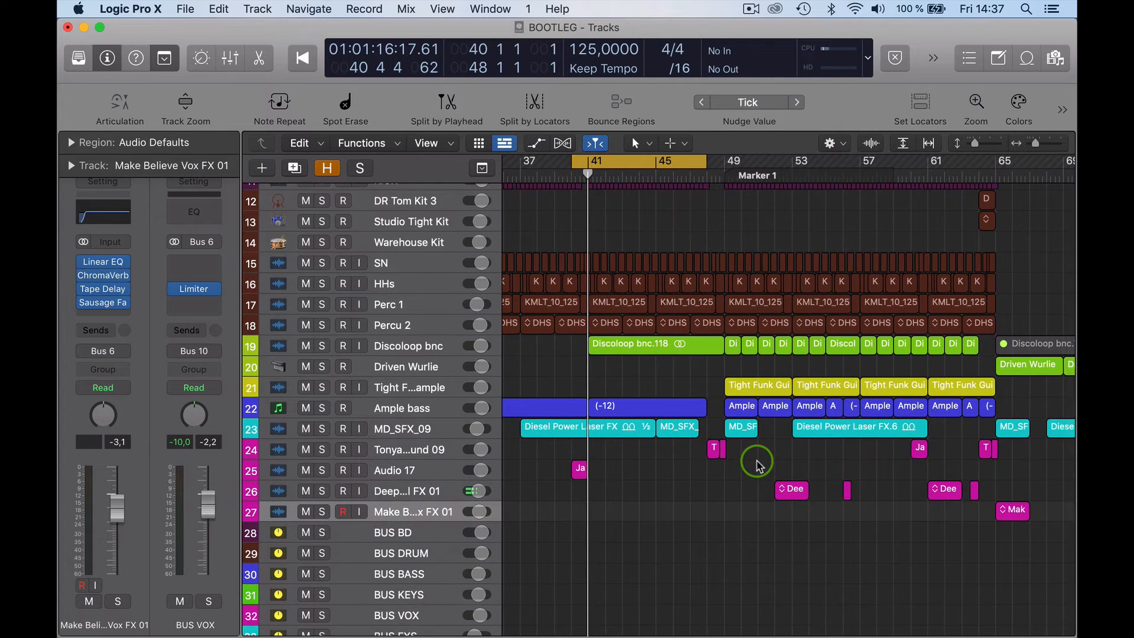
Open the mixer and examine the plug-ins, outputs and levels from the vocal and bus channels back to the reference master.
scroll(757, 464, "down", 5)
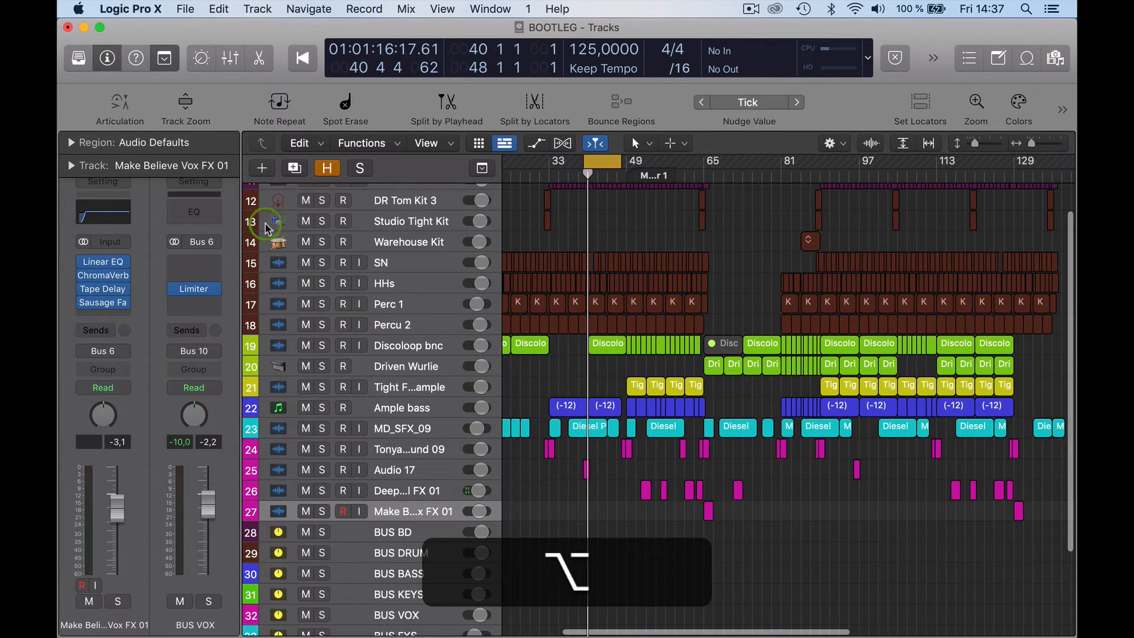
left_click(230, 57)
mouse_move(763, 298)
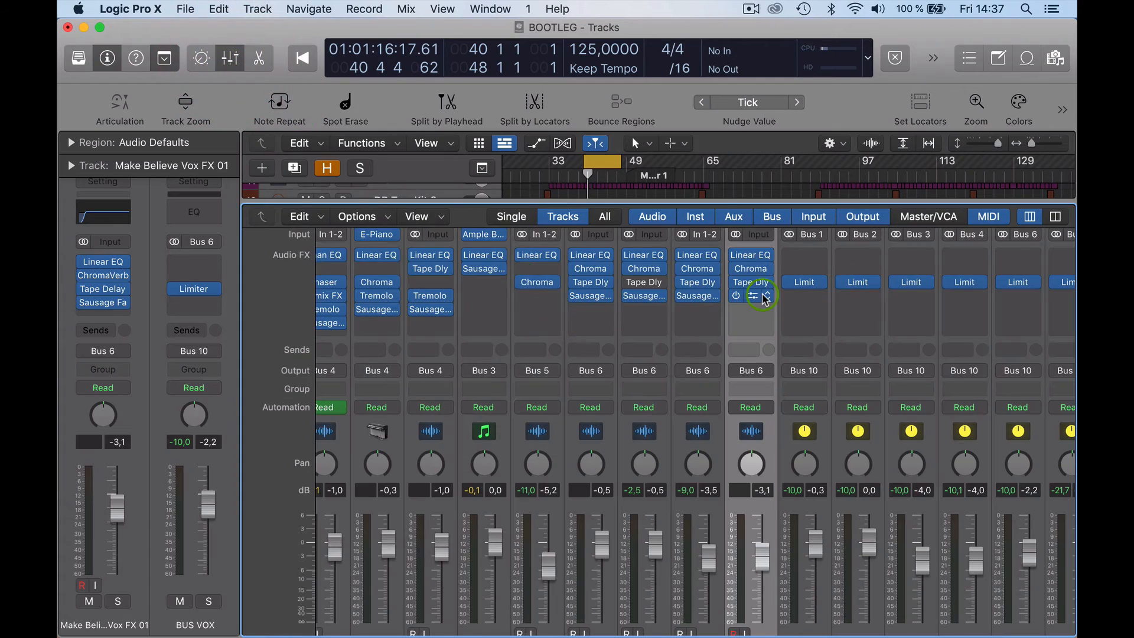
scroll(763, 298, "down", 3)
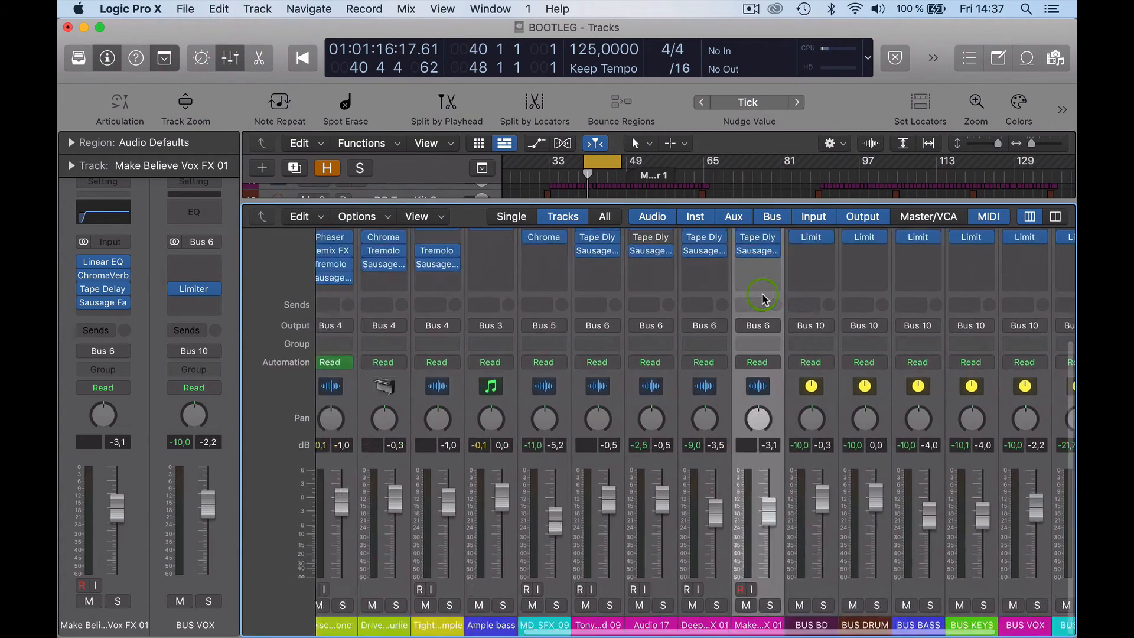
scroll(762, 299, "left", 3)
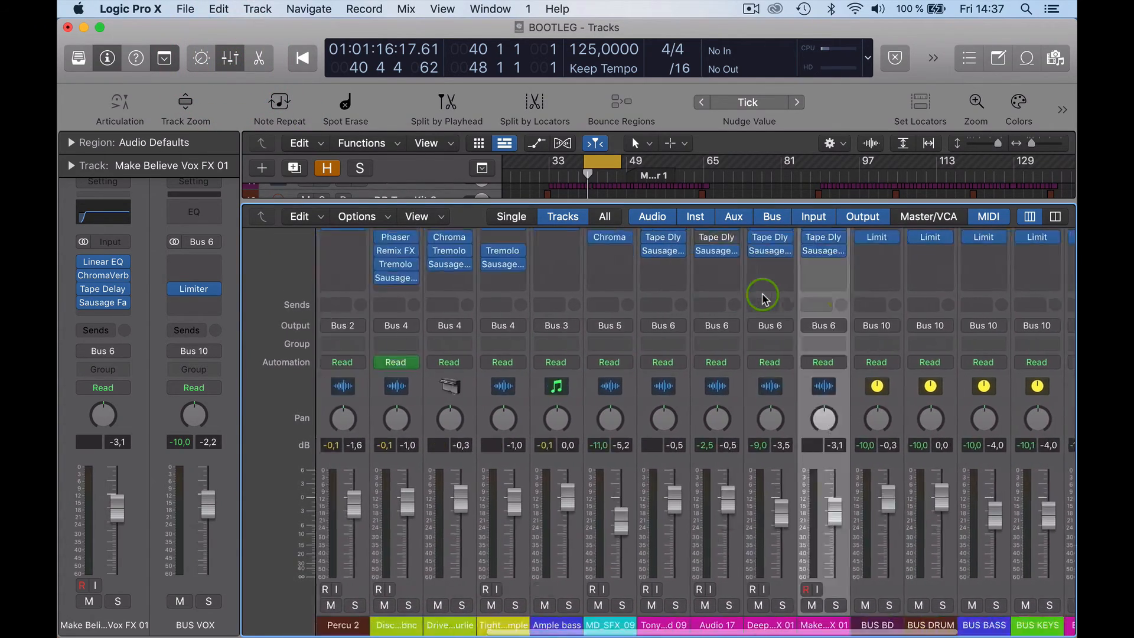
scroll(762, 298, "left", 15)
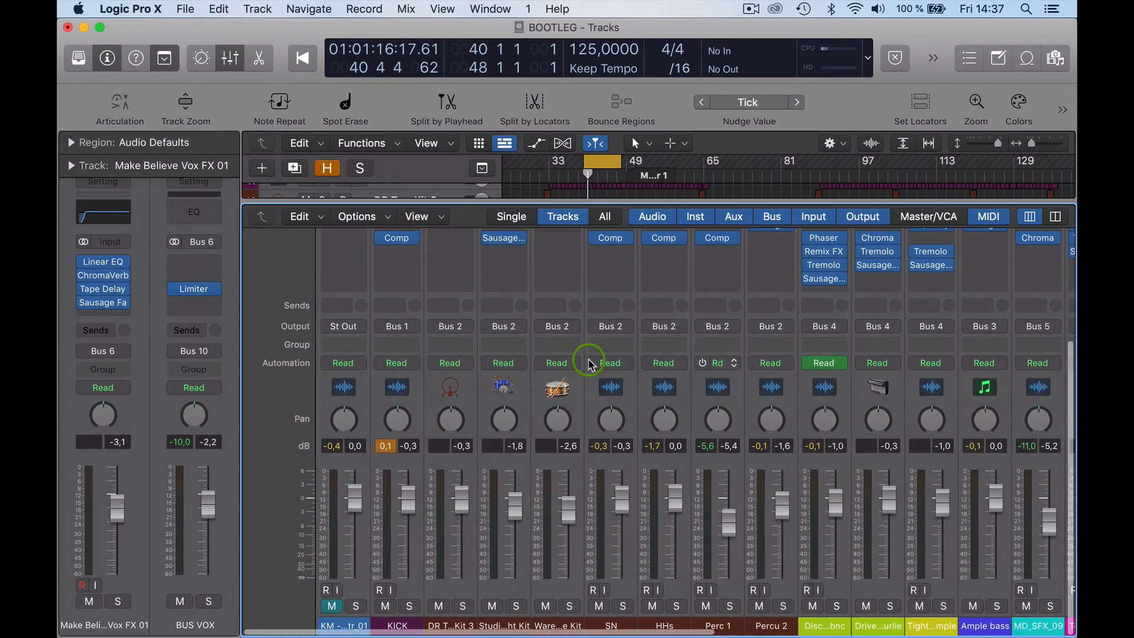
Go through the bus channels in the mixer one by one, selecting BUS BD, BUS DRUM, BUS BASS, BUS KEYS, BUS VOX and BUS FXS.
scroll(588, 363, "right", 20)
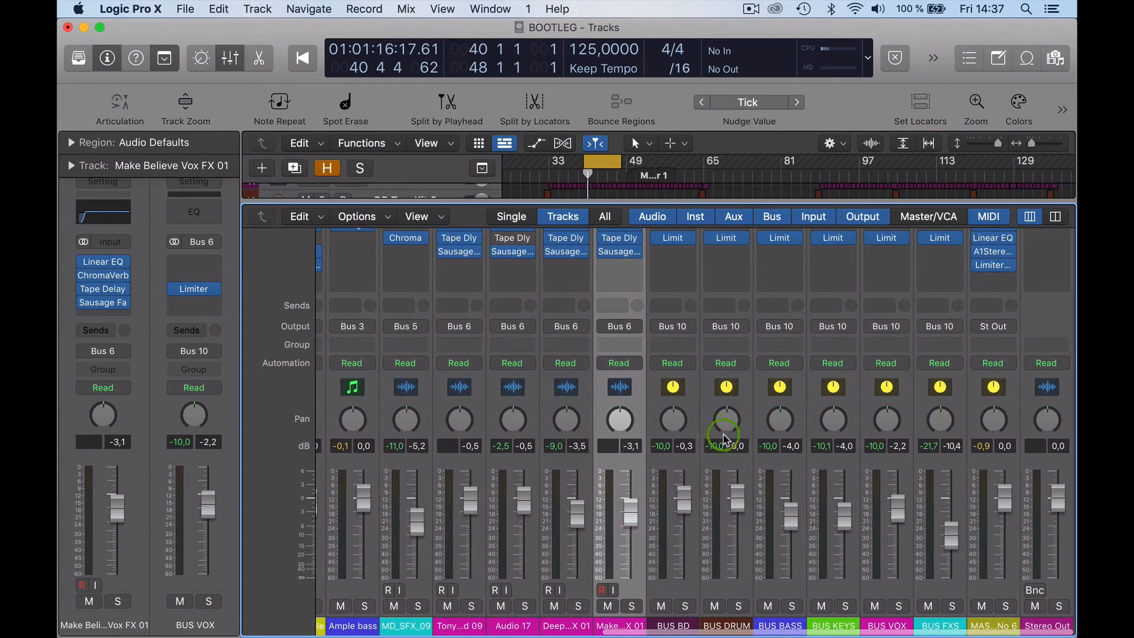
scroll(722, 553, "down", 1)
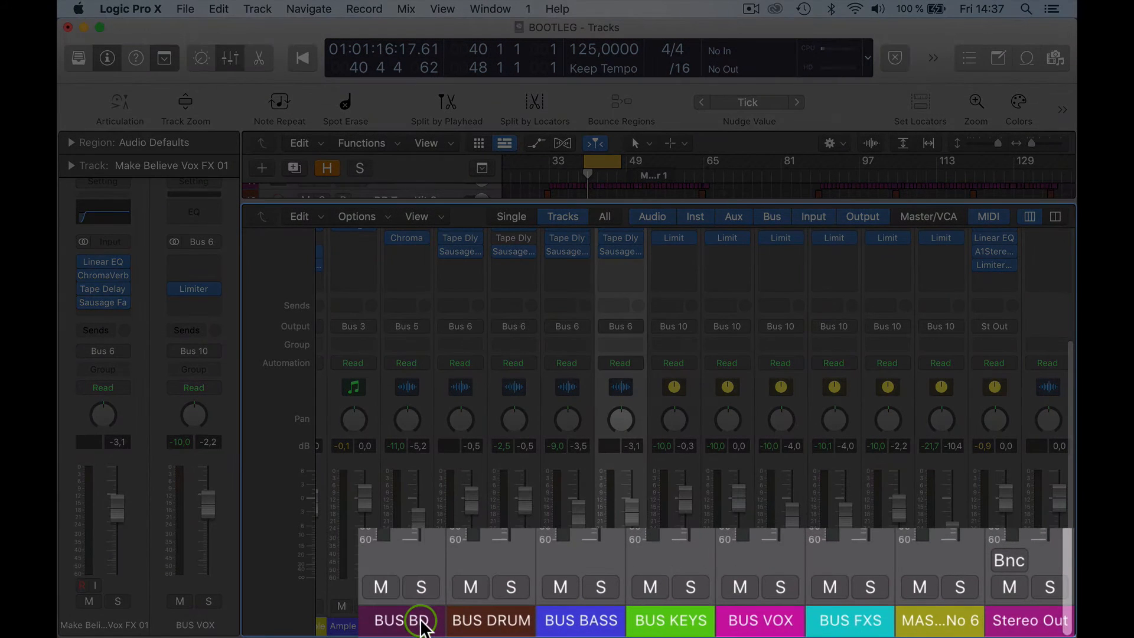
left_click(685, 626)
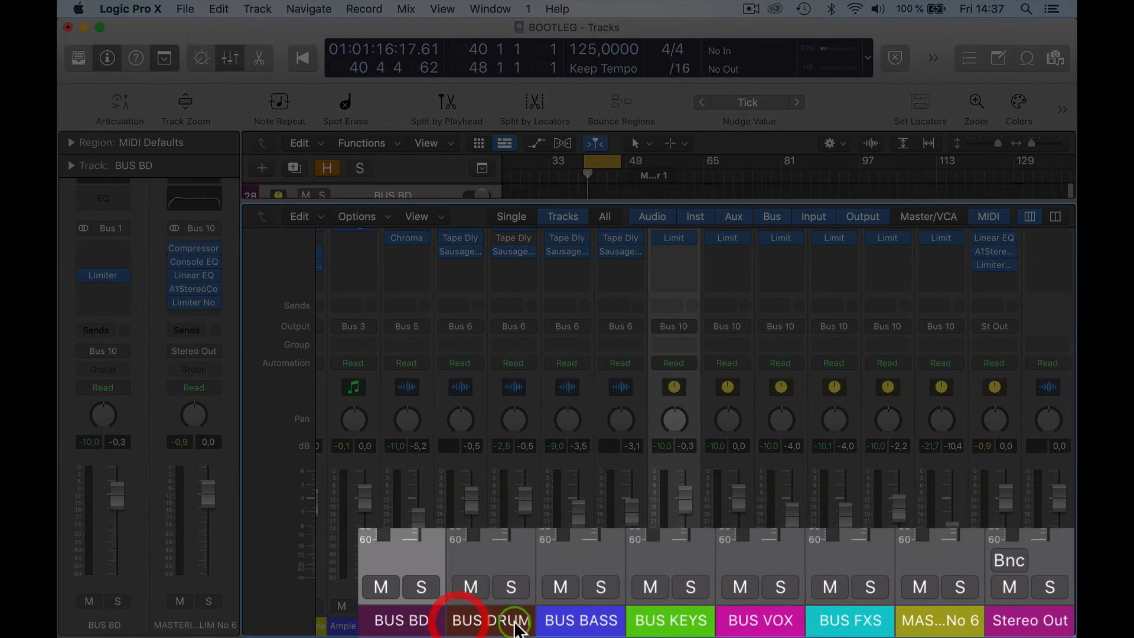
left_click(523, 626)
left_click(564, 624)
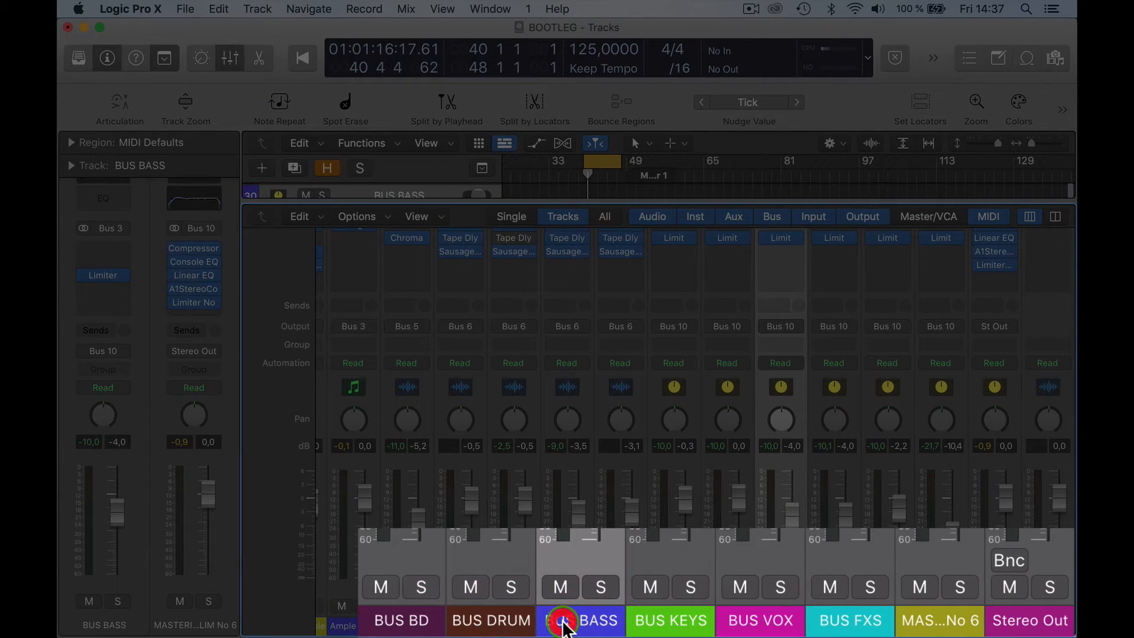
left_click(670, 623)
left_click(776, 623)
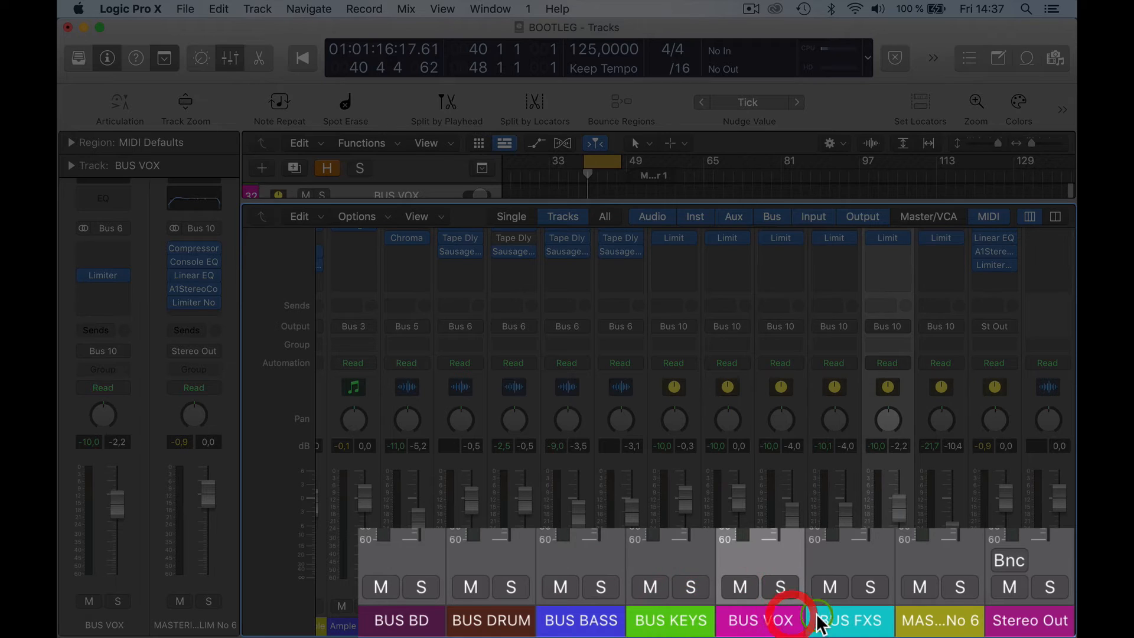
left_click(835, 615)
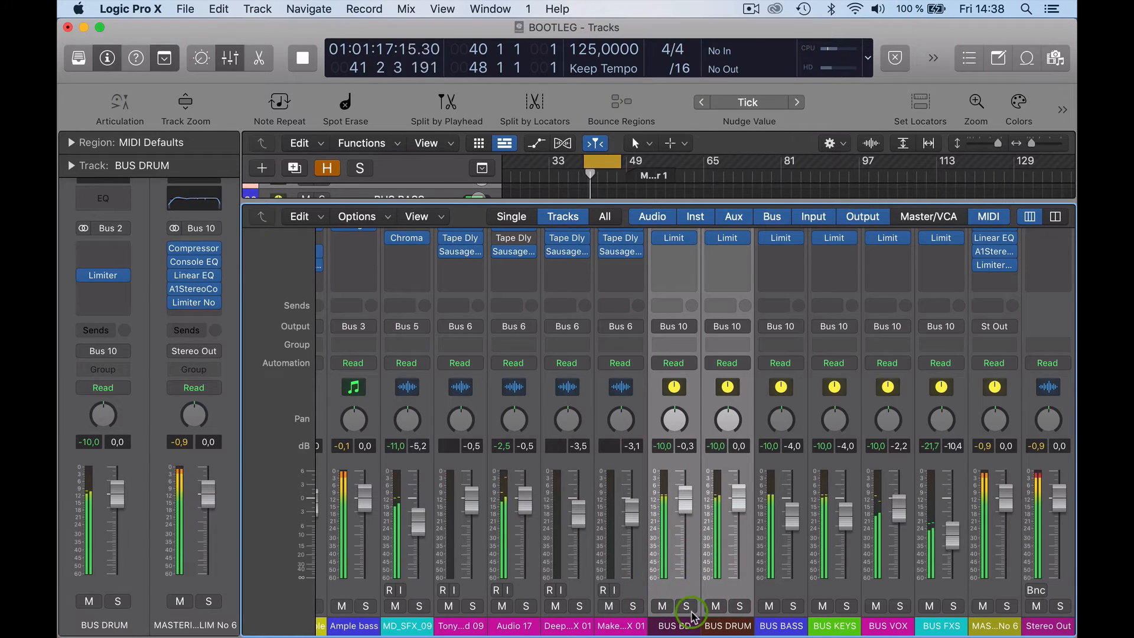
Solo the BUS BD channel during playback and set the cycle range to bars 51–71 in the arrangement.
left_click(690, 613)
left_click(687, 607)
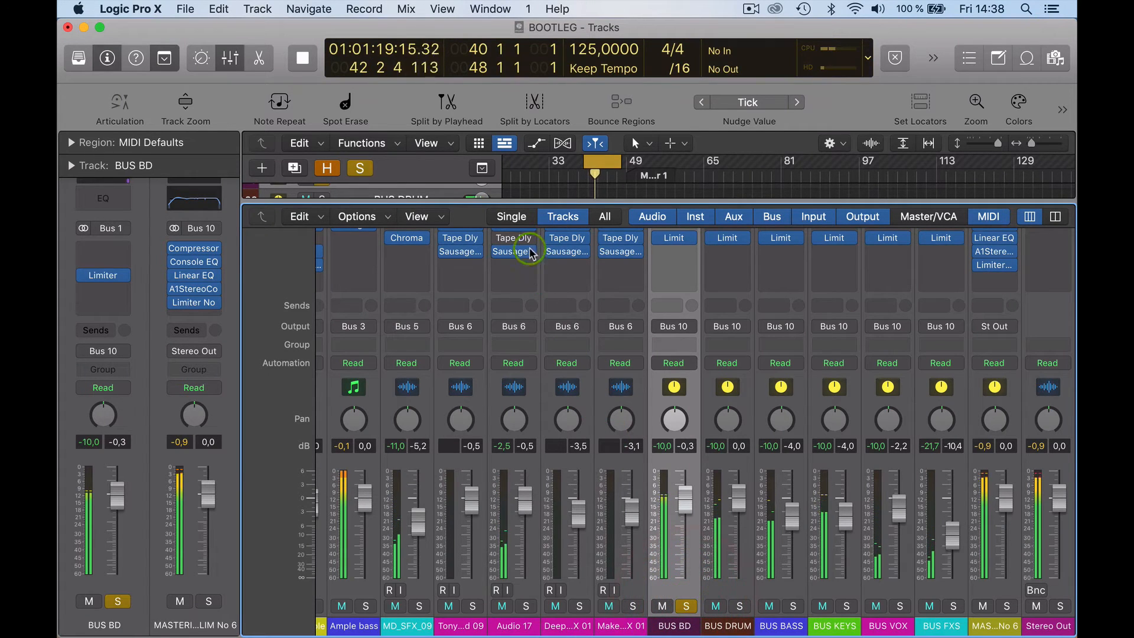
left_click_drag(556, 202, 516, 395)
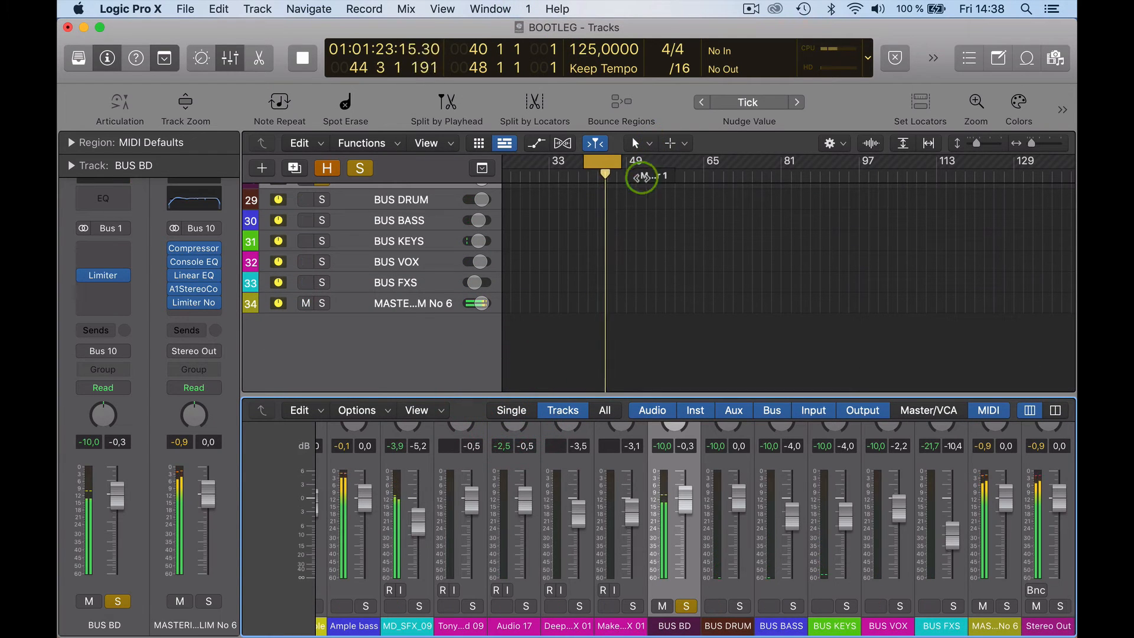
scroll(638, 210, "up", 10)
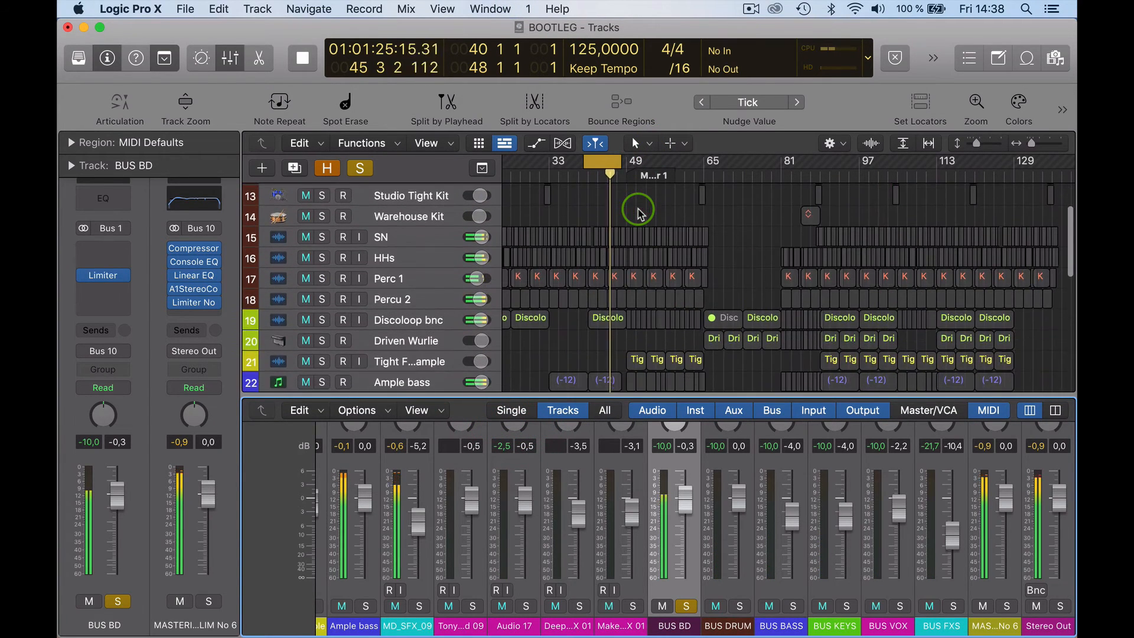
scroll(638, 211, "down", 10)
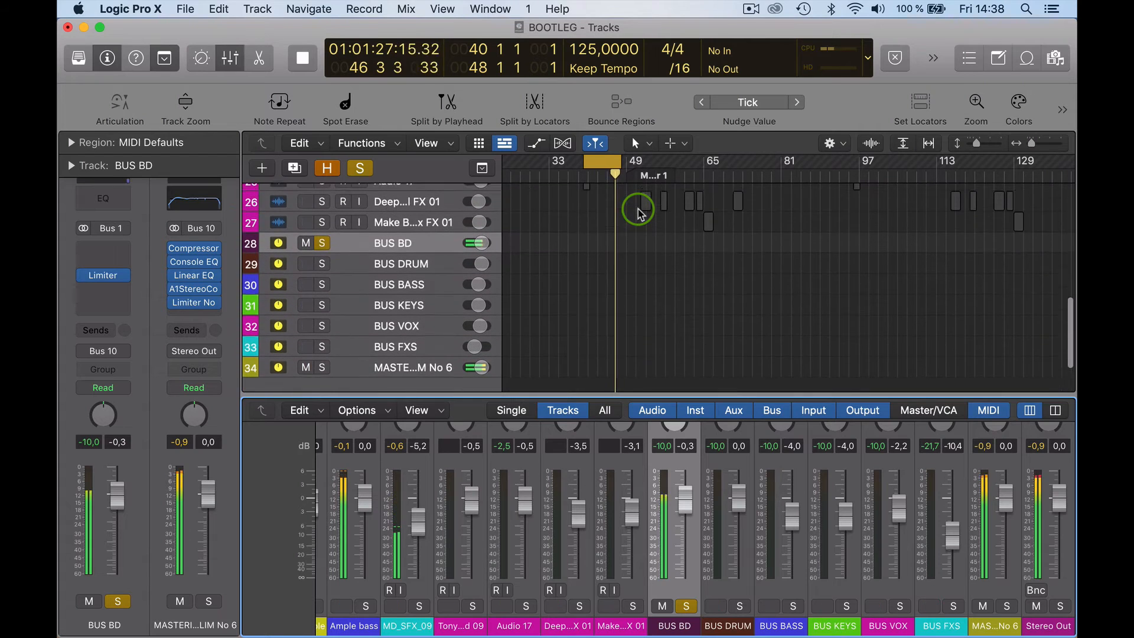
scroll(638, 211, "up", 6)
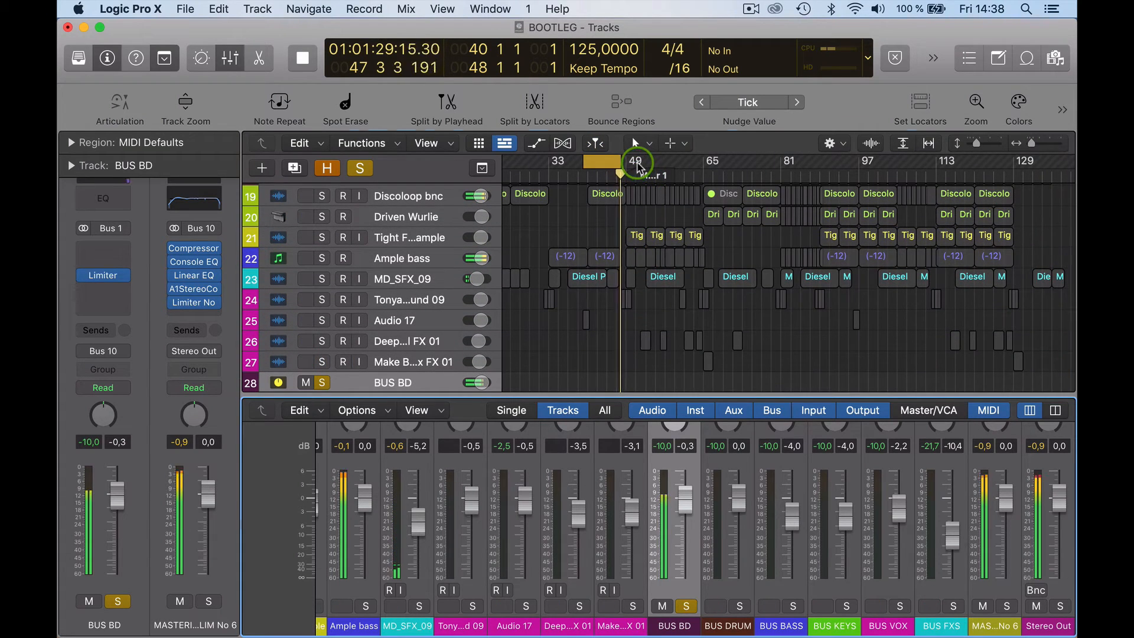
left_click_drag(638, 167, 730, 161)
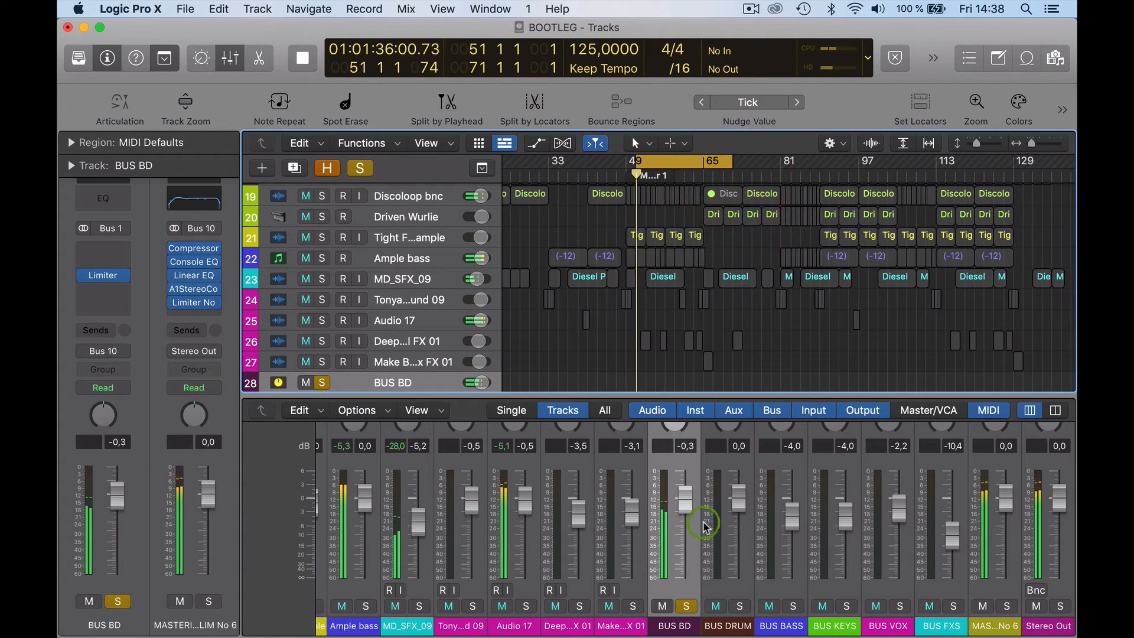
Enlarge the mixer again and check the Limiter settings on the BUS BD channel.
key("ctrl+alt+super+m")
left_click_drag(693, 394, 659, 190)
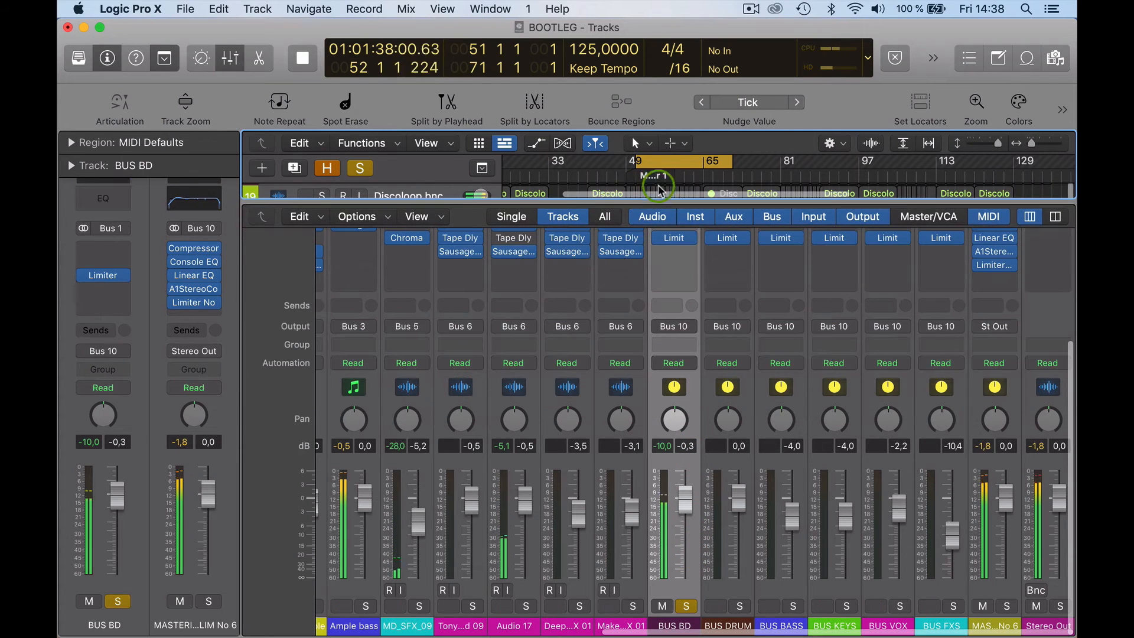
scroll(684, 332, "up", 3)
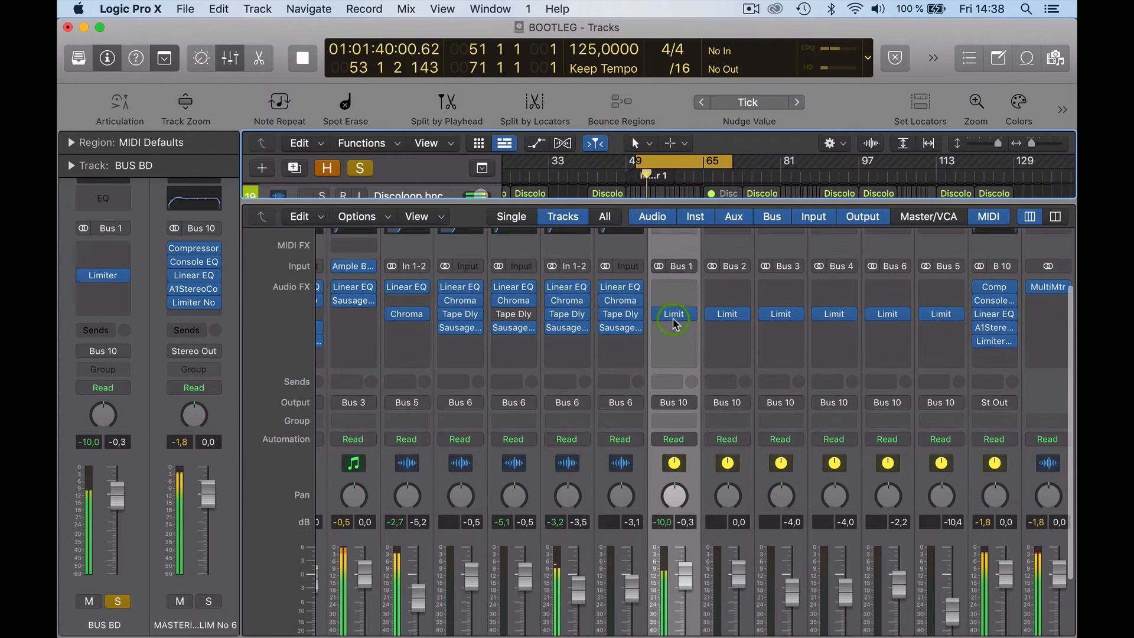
left_click(675, 316)
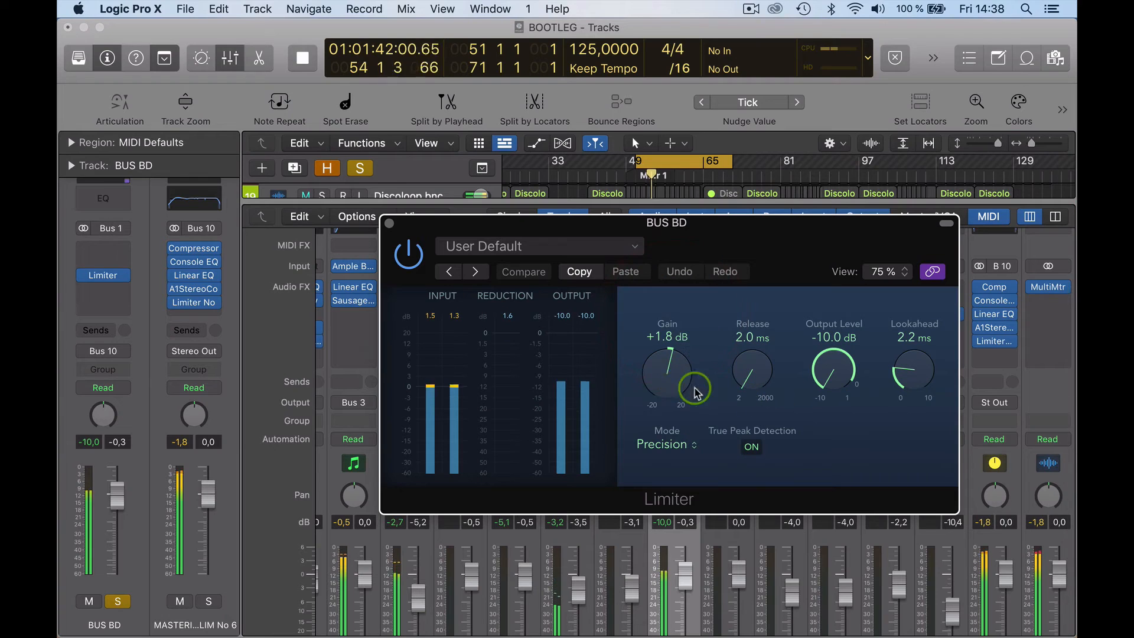
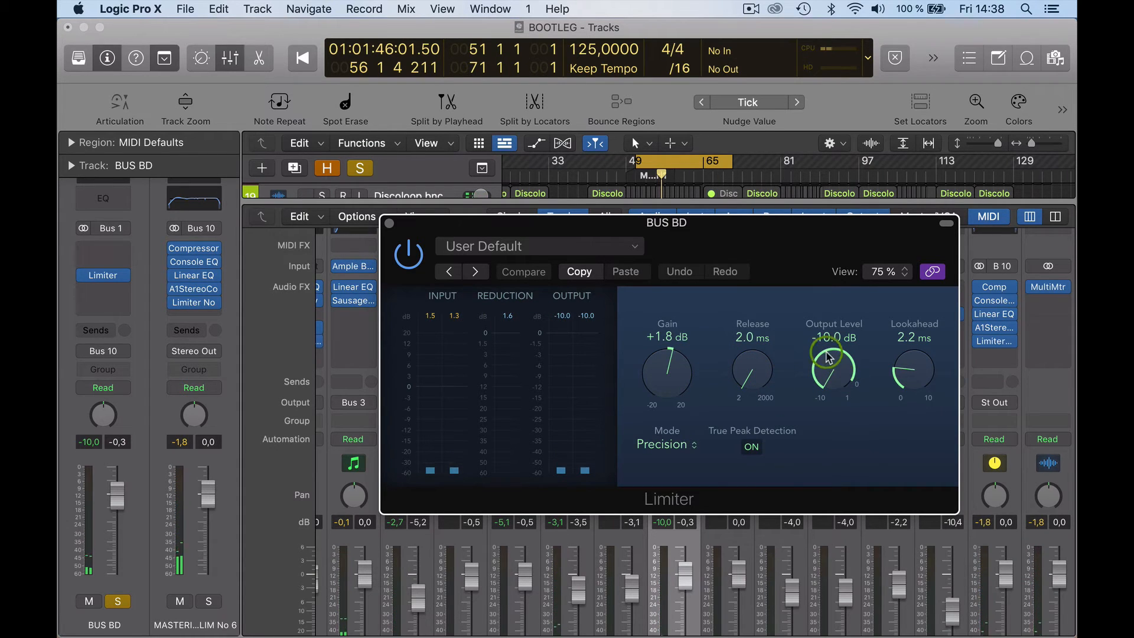
left_click(390, 223)
scroll(1038, 446, "down", 3)
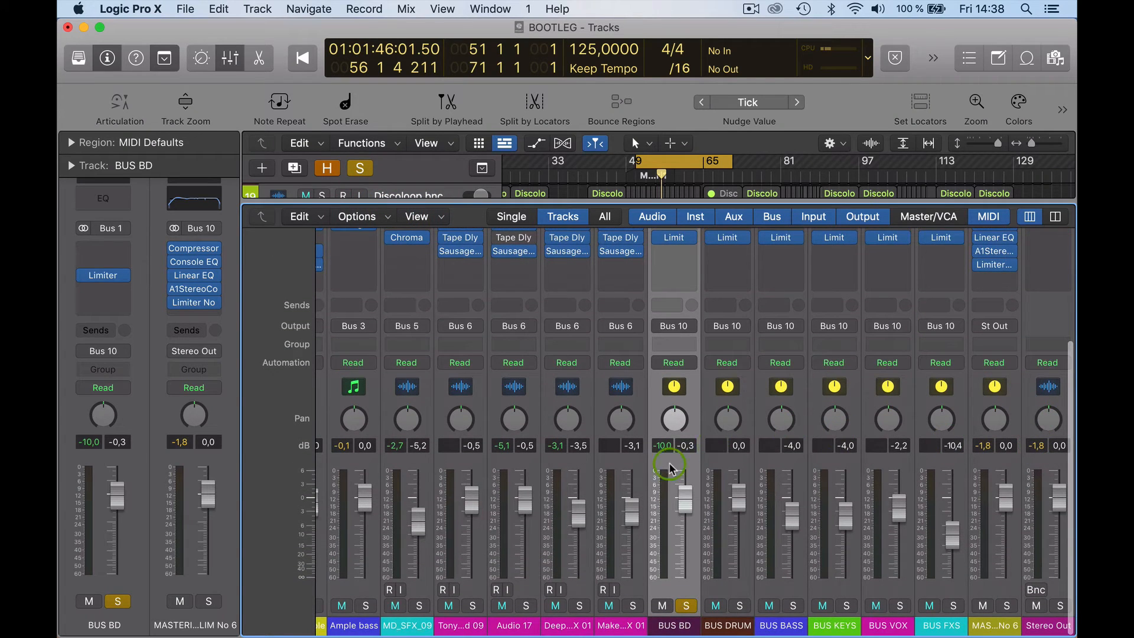
Solo BUS DRUM instead of BUS BD during playback and check its Limiter's settings and gain reduction.
key("space")
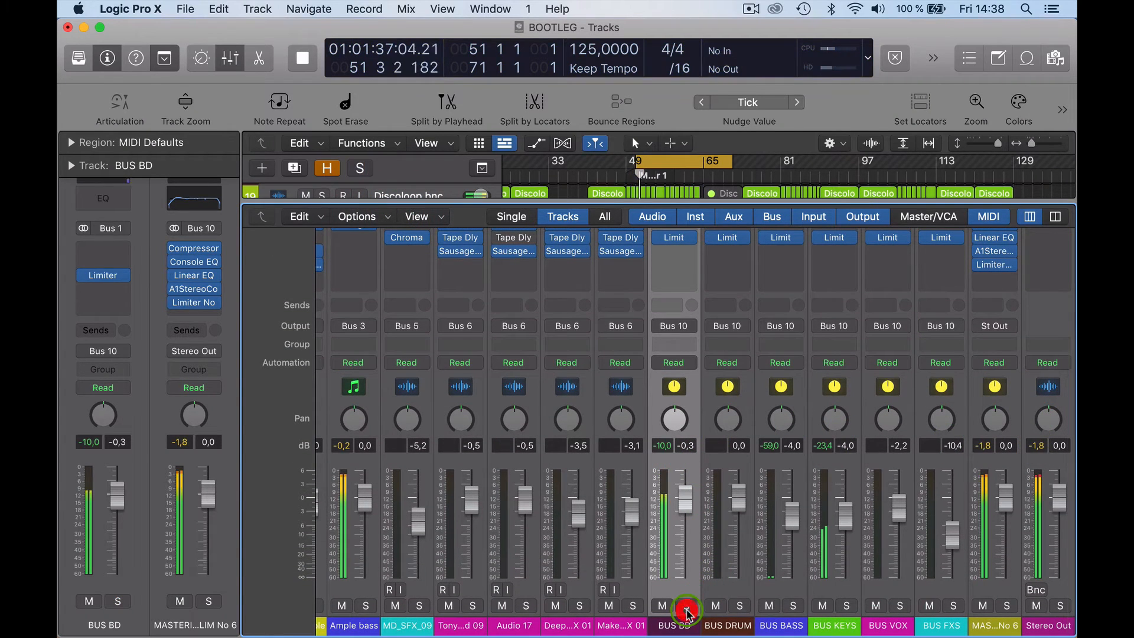
left_click(686, 605)
left_click(741, 605)
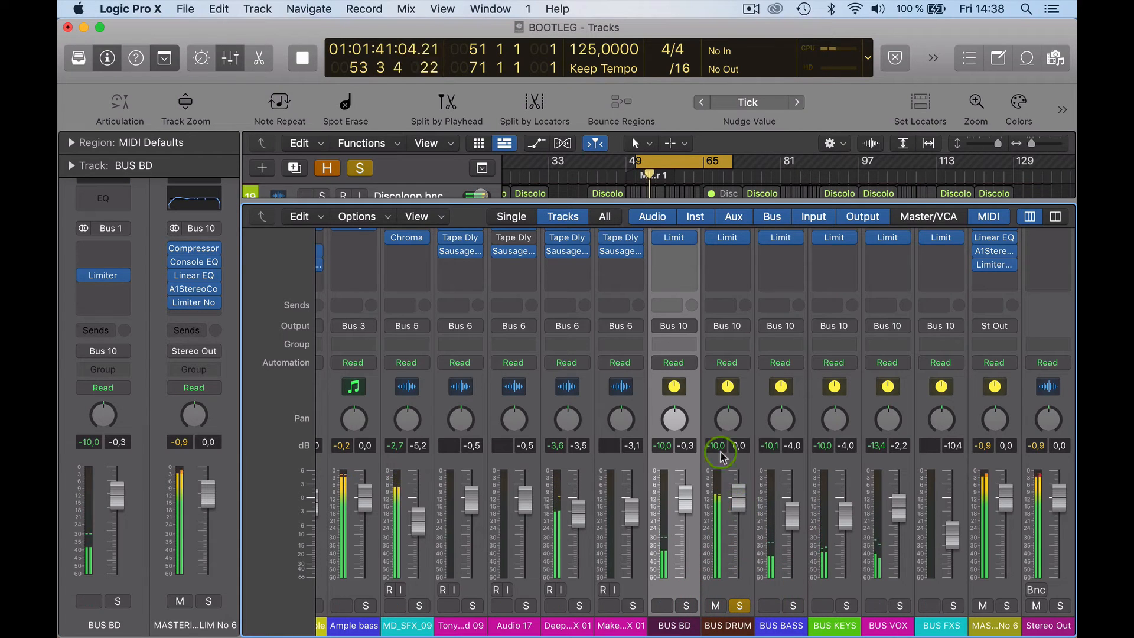
left_click(723, 242)
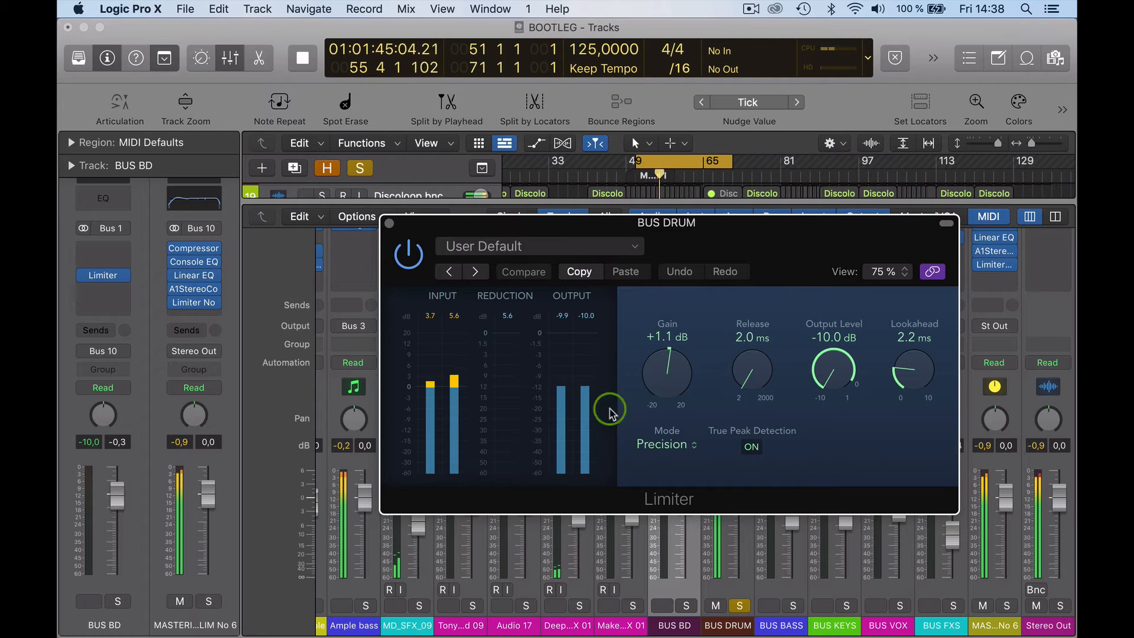
left_click_drag(810, 220, 635, 135)
key("space")
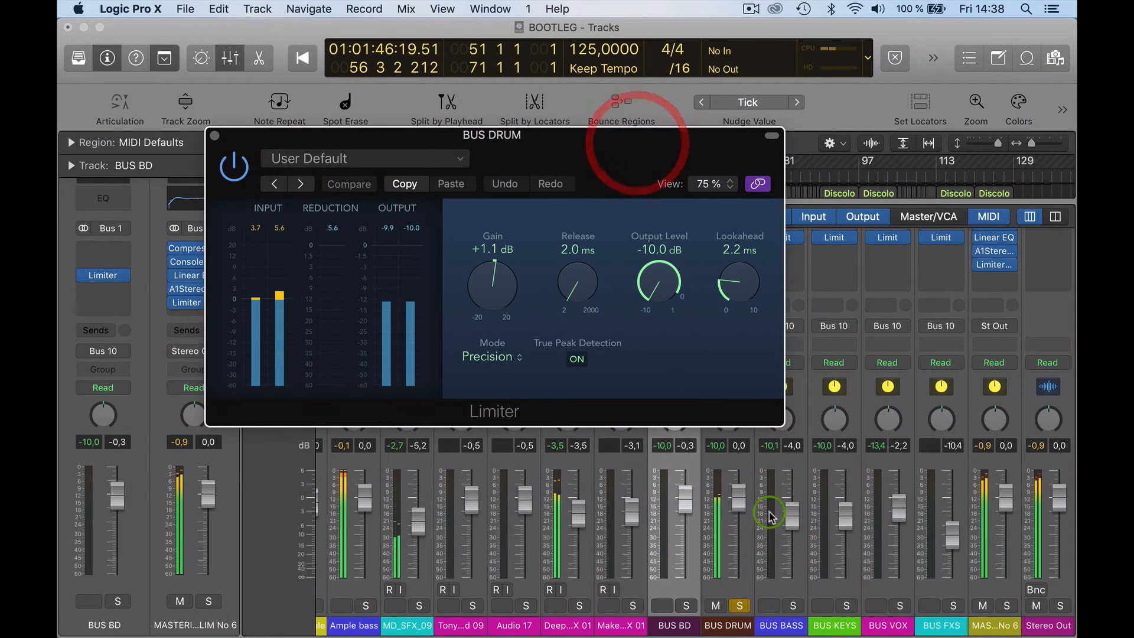
Lower the BUS DRUM fader to -2.0 dB and solo BUS BD together with it during playback.
left_click_drag(739, 512, 735, 528)
key("space")
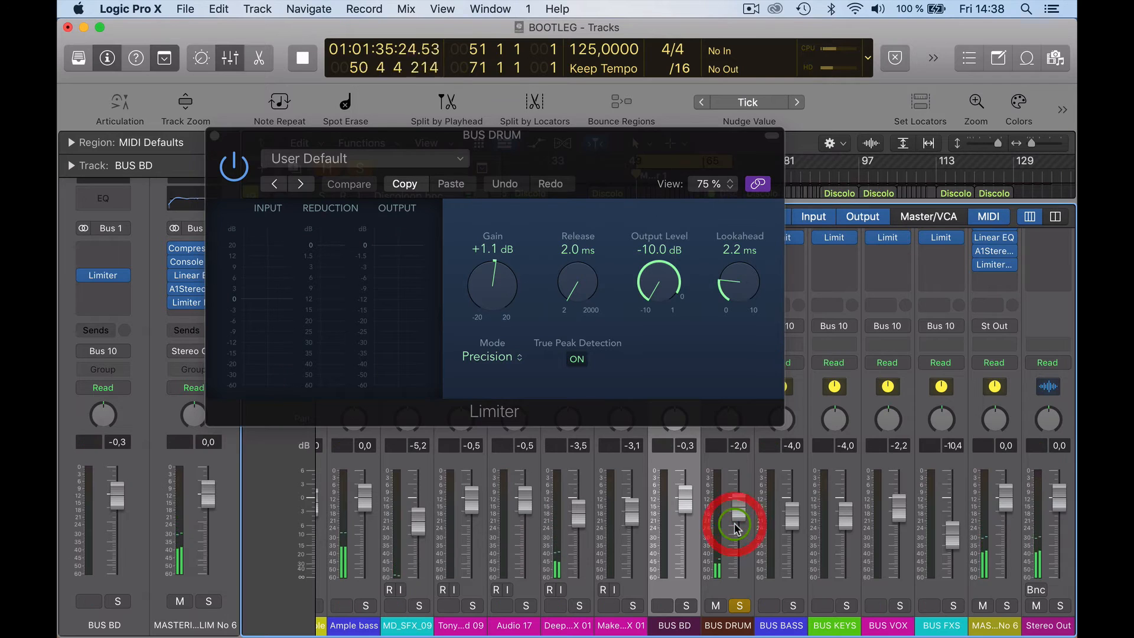
left_click(687, 607)
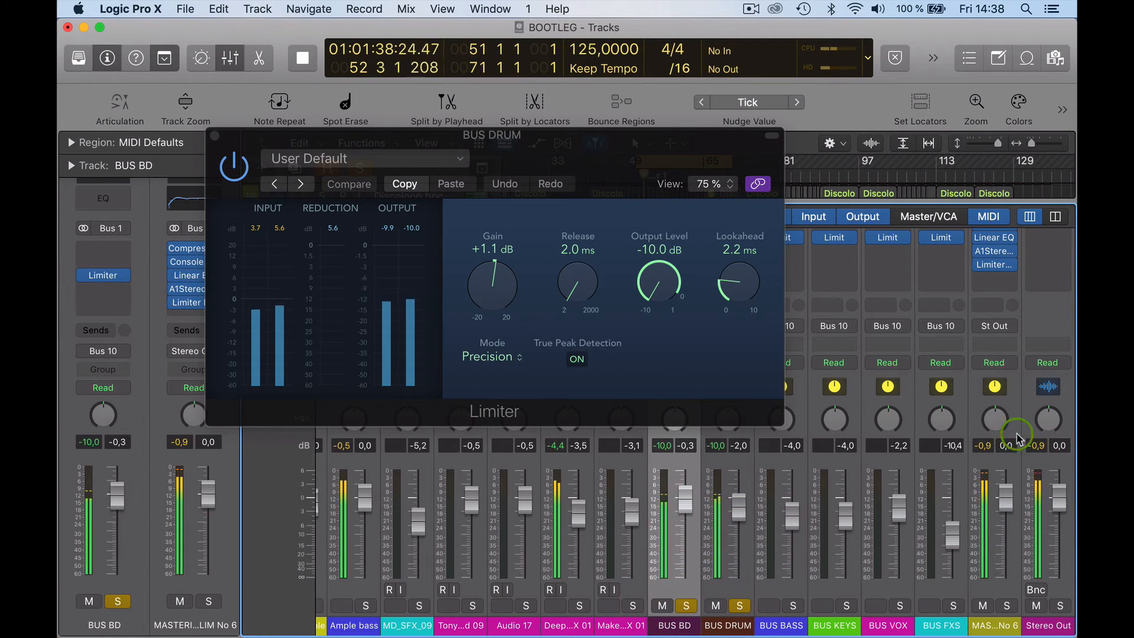
Bypass the Compressor, Console EQ, Linear EQ, A1Stereo and Limiter No 6 plug-ins on the mastering channel, and recheck its peak level during playback.
scroll(1017, 438, "up", 5)
key("space")
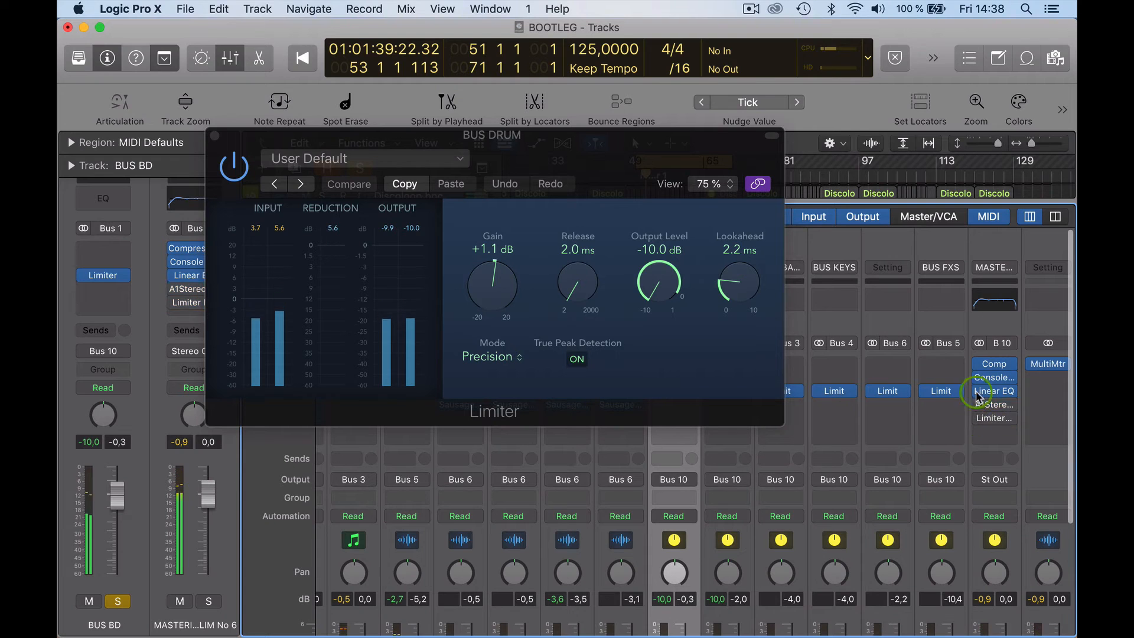
scroll(977, 343, "down", 3)
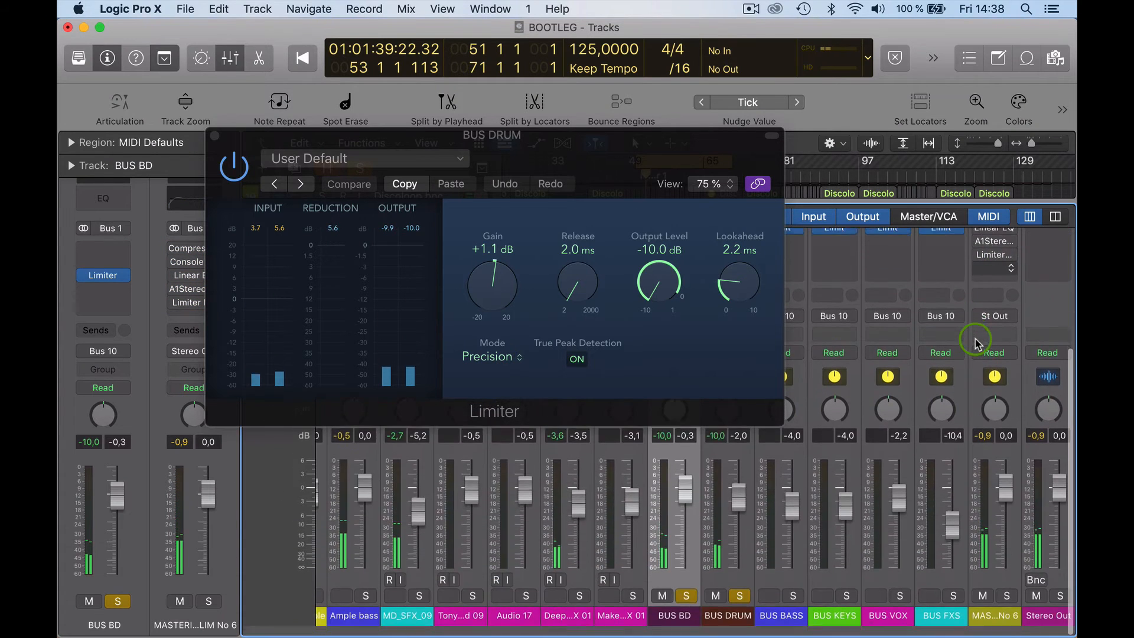
scroll(976, 343, "up", 1)
key("space")
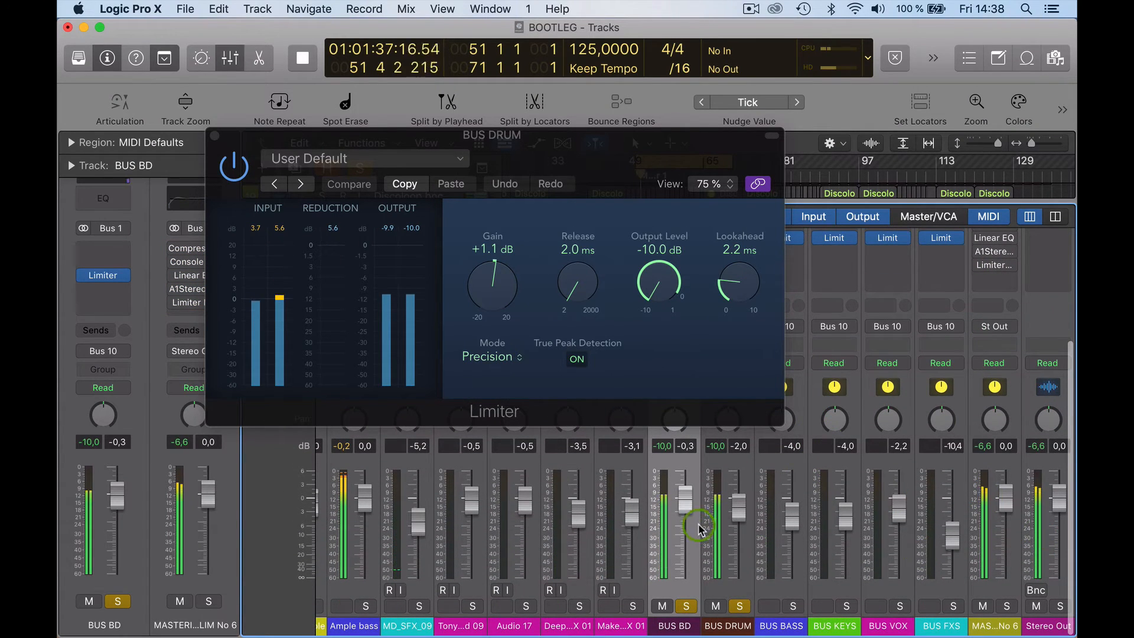
left_click(983, 446)
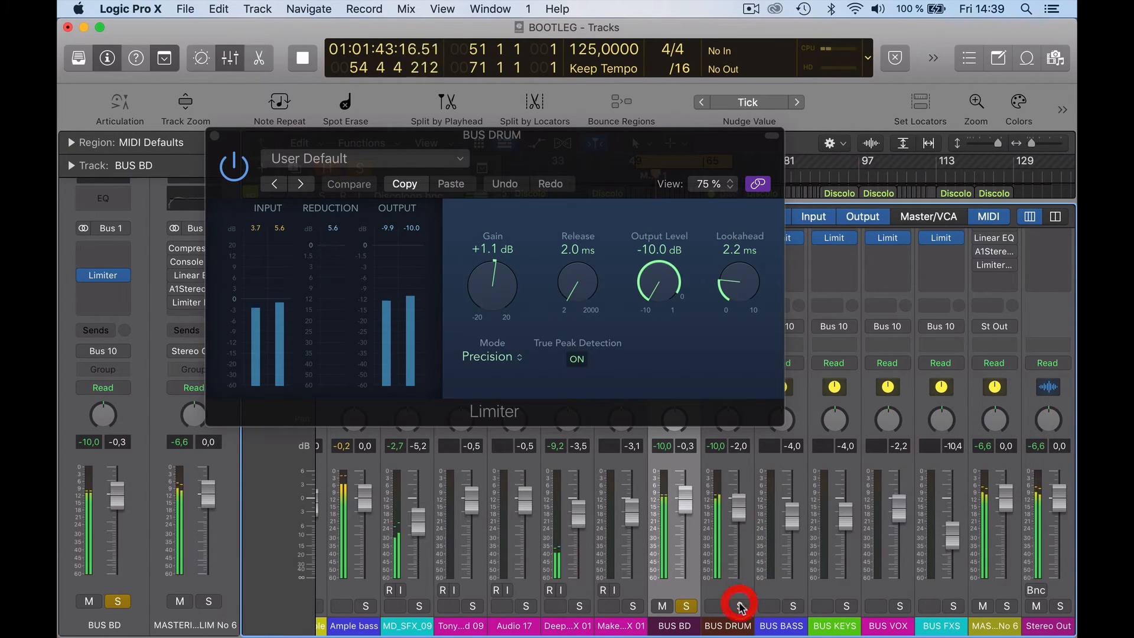
Solo only the BUS BASS channel and check its Limiter's settings and gain reduction during playback.
left_click(686, 607)
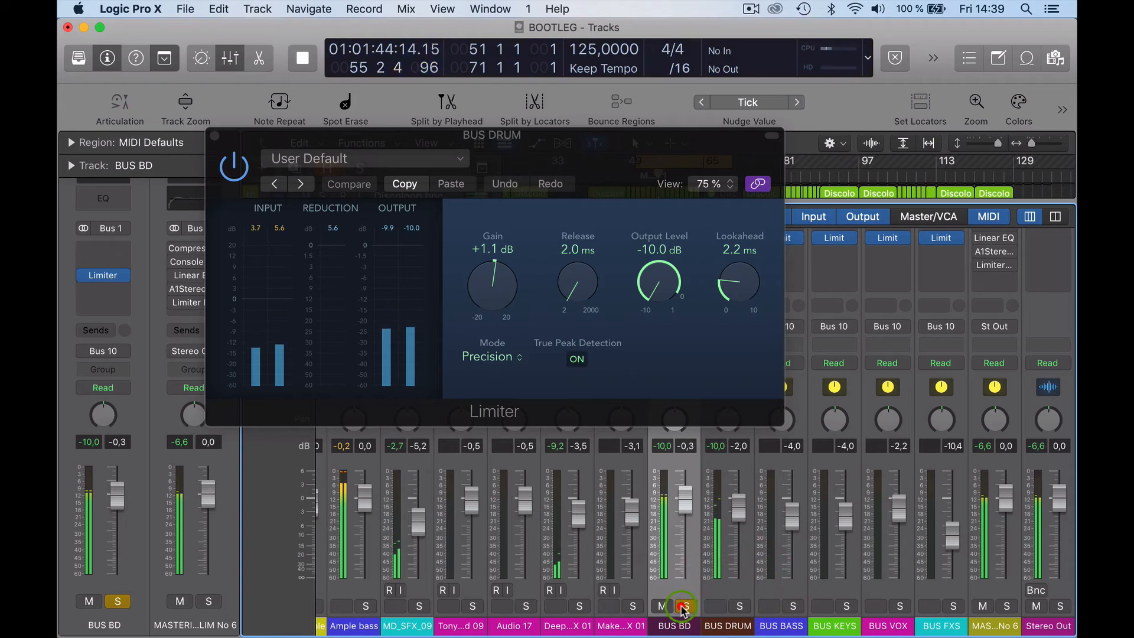
left_click(790, 606)
left_click_drag(716, 142, 568, 140)
key("space")
left_click(782, 238)
left_click(780, 238)
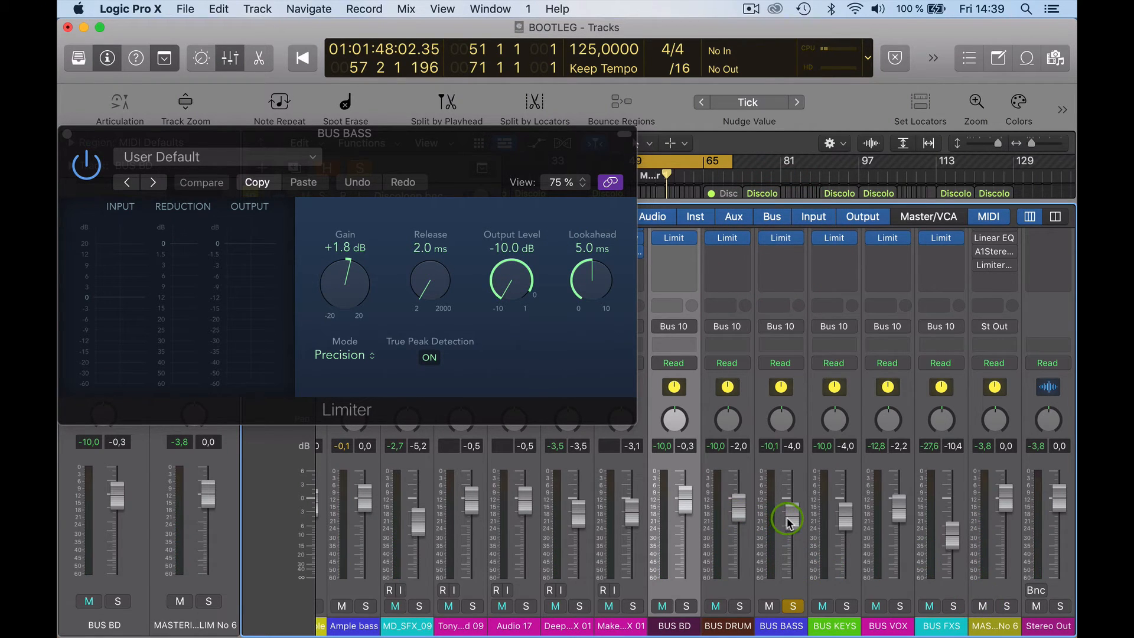
left_click(797, 630)
key("space")
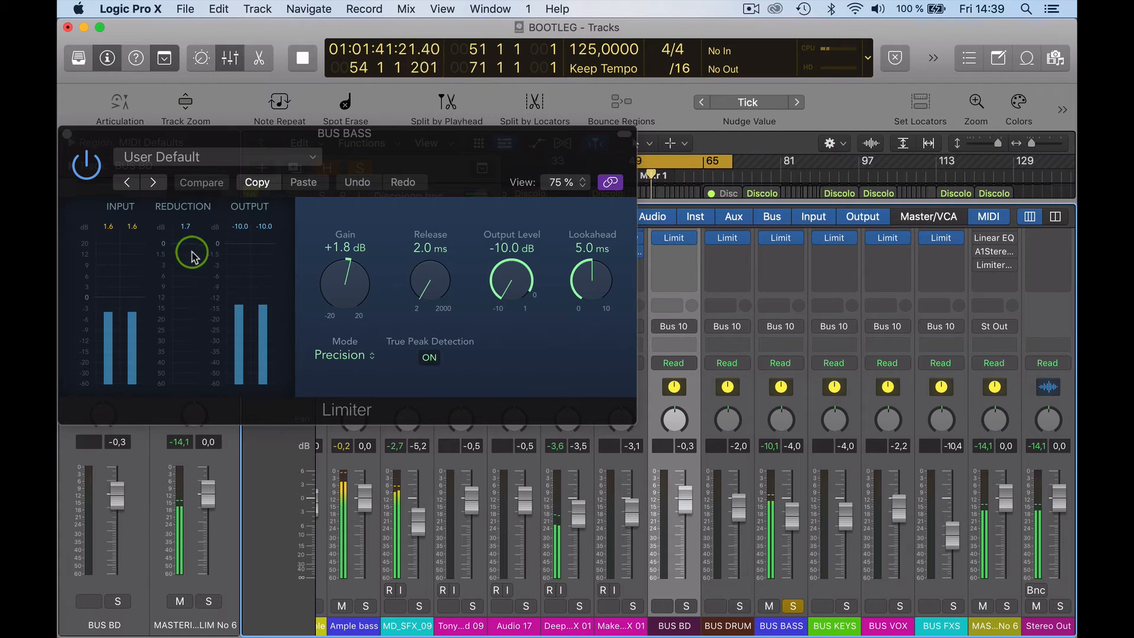
left_click(68, 135)
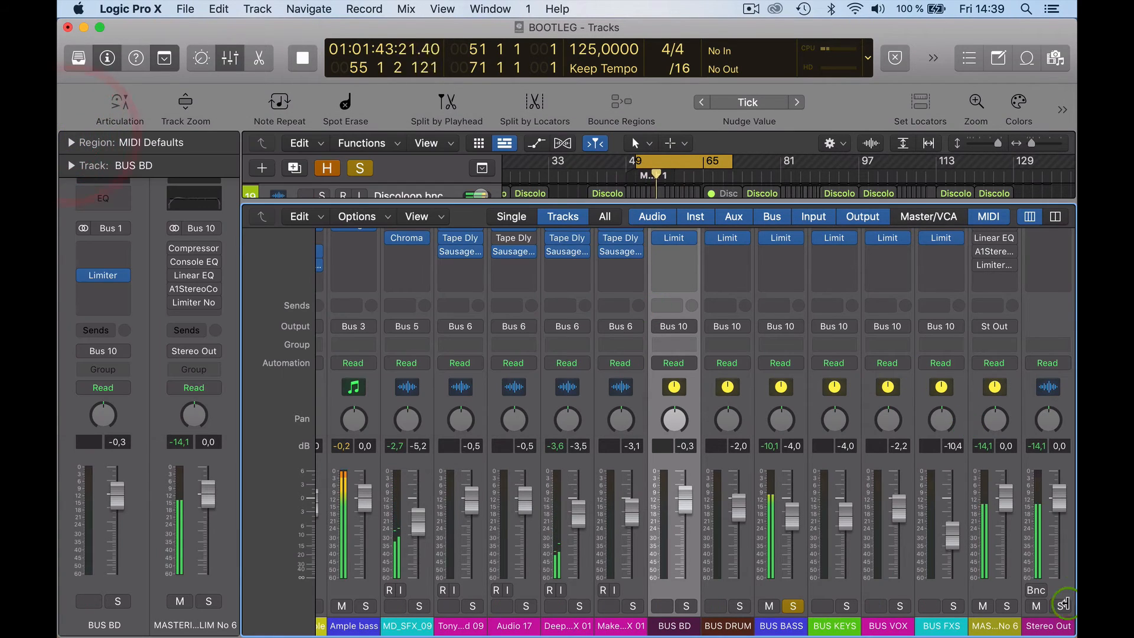
Solo BUS KEYS in place of BUS BASS and open its Limiter to check the settings.
left_click(793, 606)
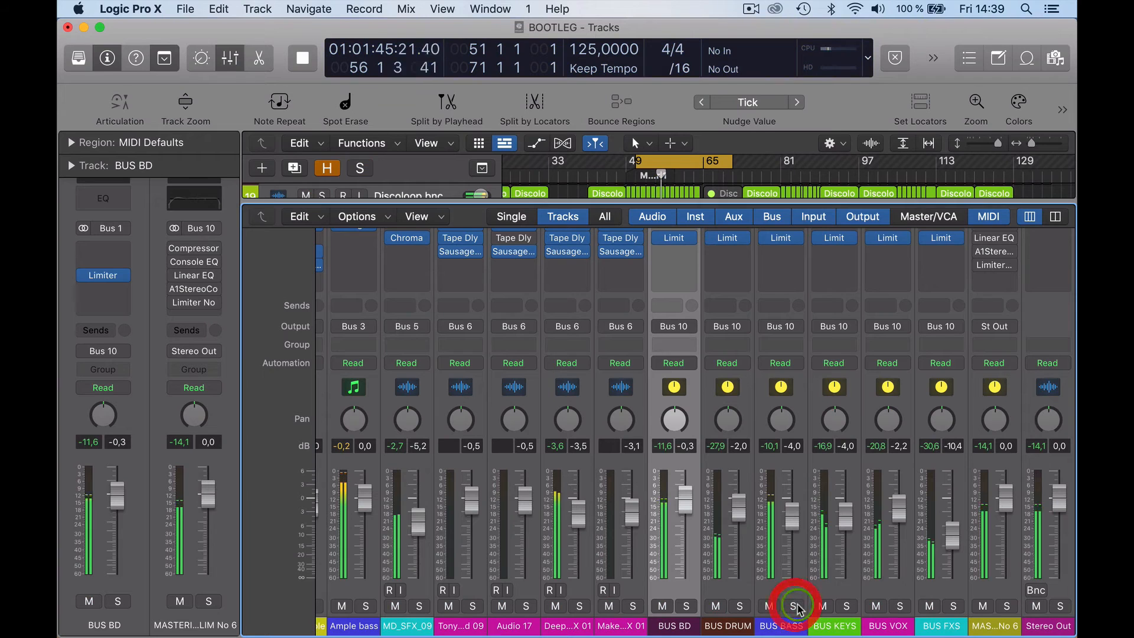
left_click(848, 606)
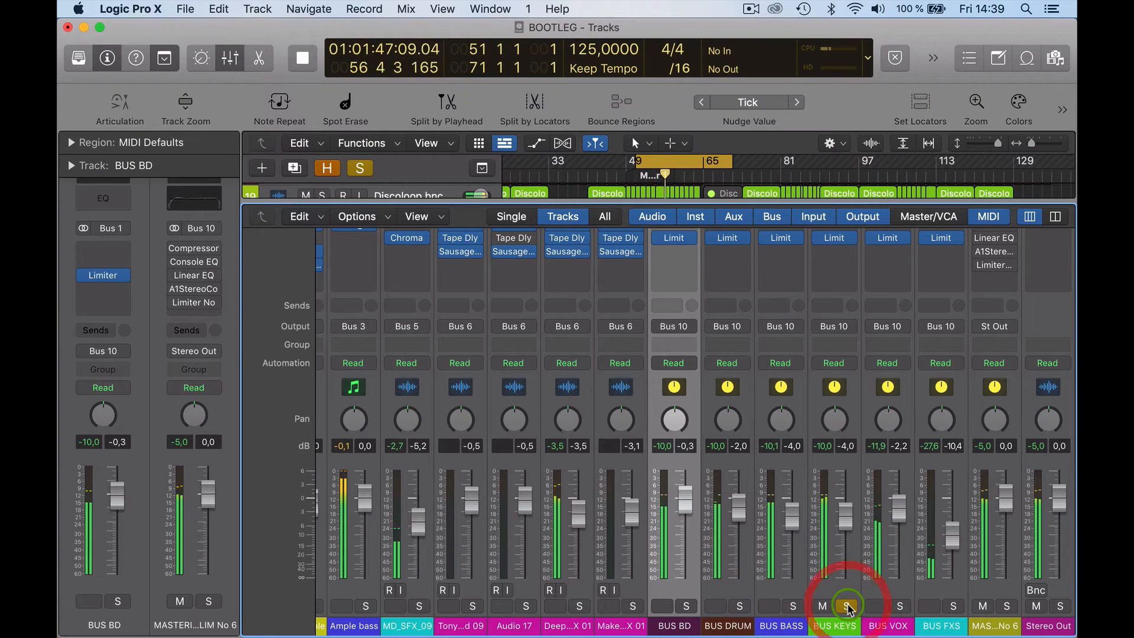
left_click(833, 351)
scroll(832, 284, "up", 5)
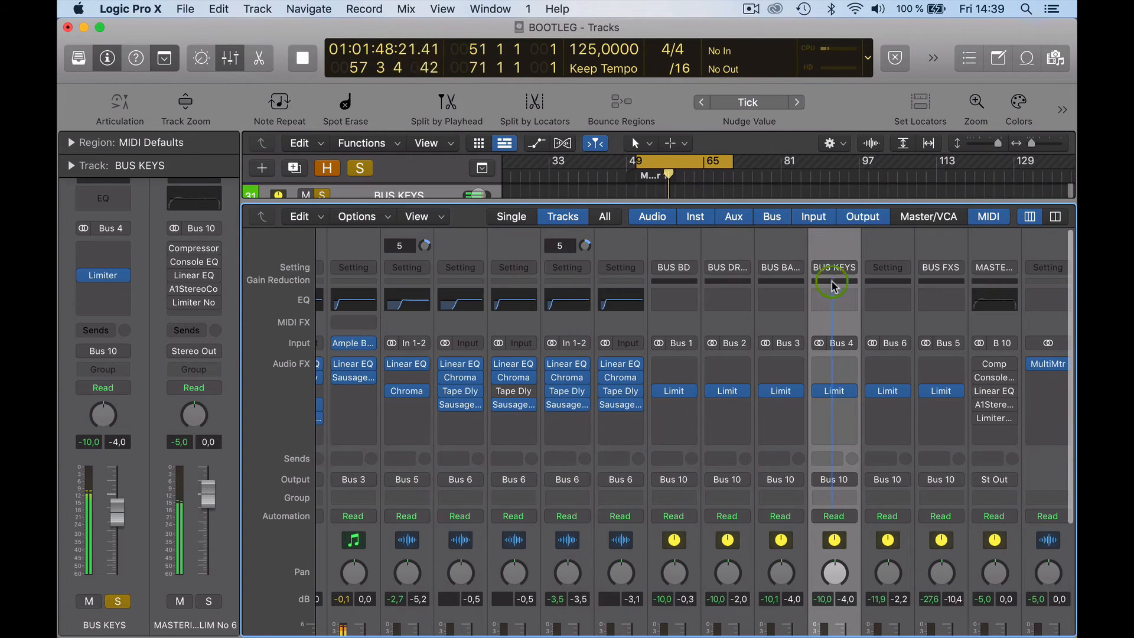
left_click(834, 390)
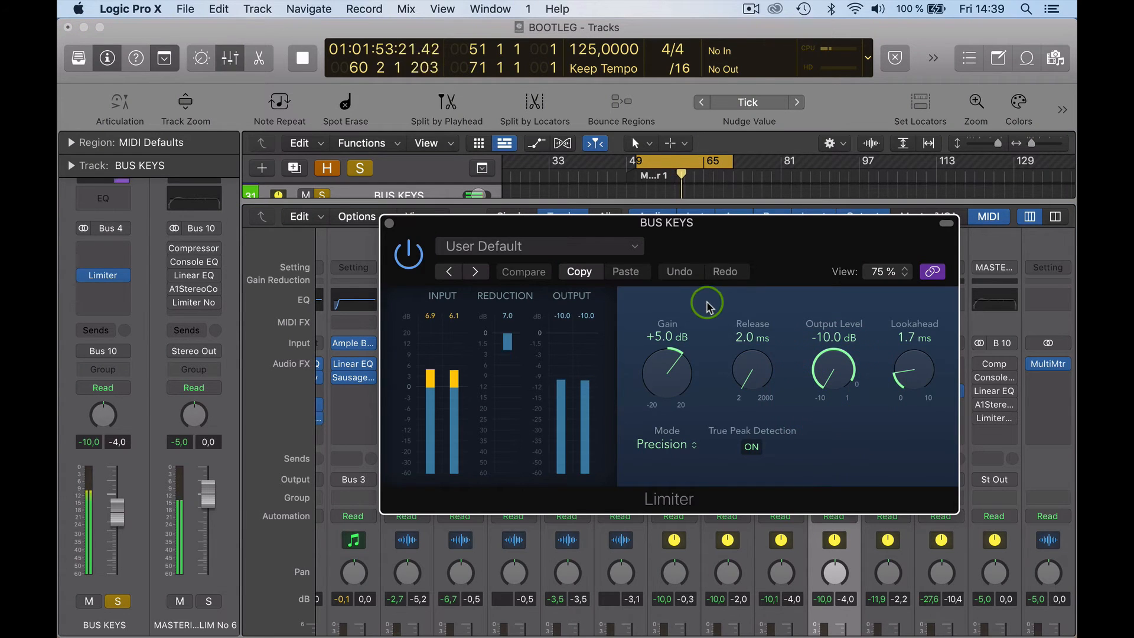
Lower the BUS KEYS Limiter's gain to +3.2 dB during playback.
left_click_drag(782, 245, 517, 121)
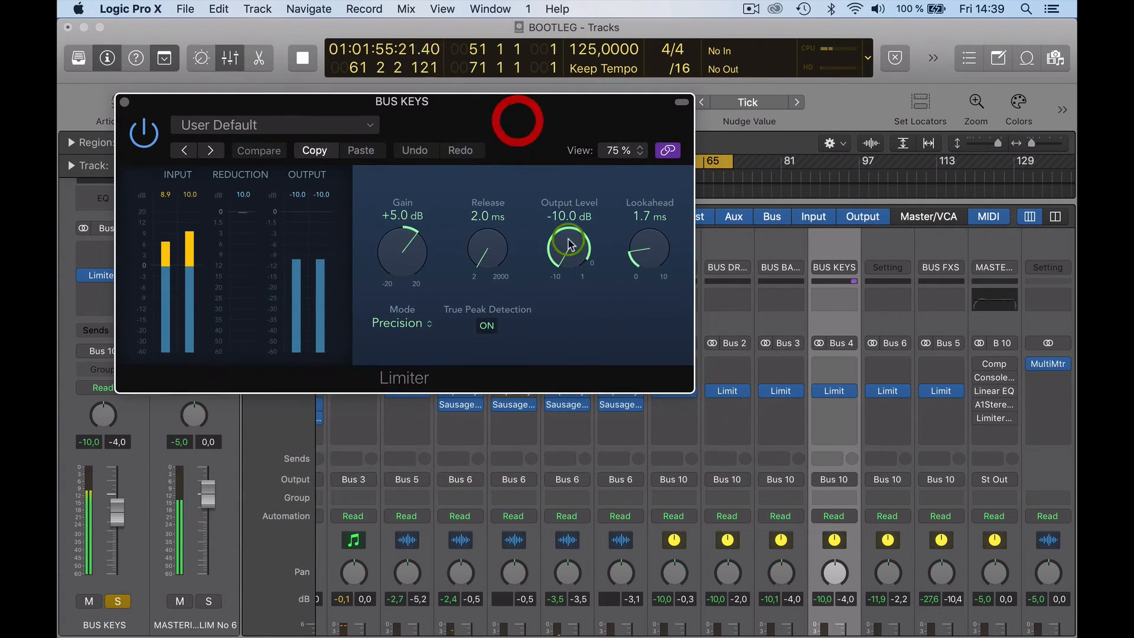
scroll(779, 433, "down", 2)
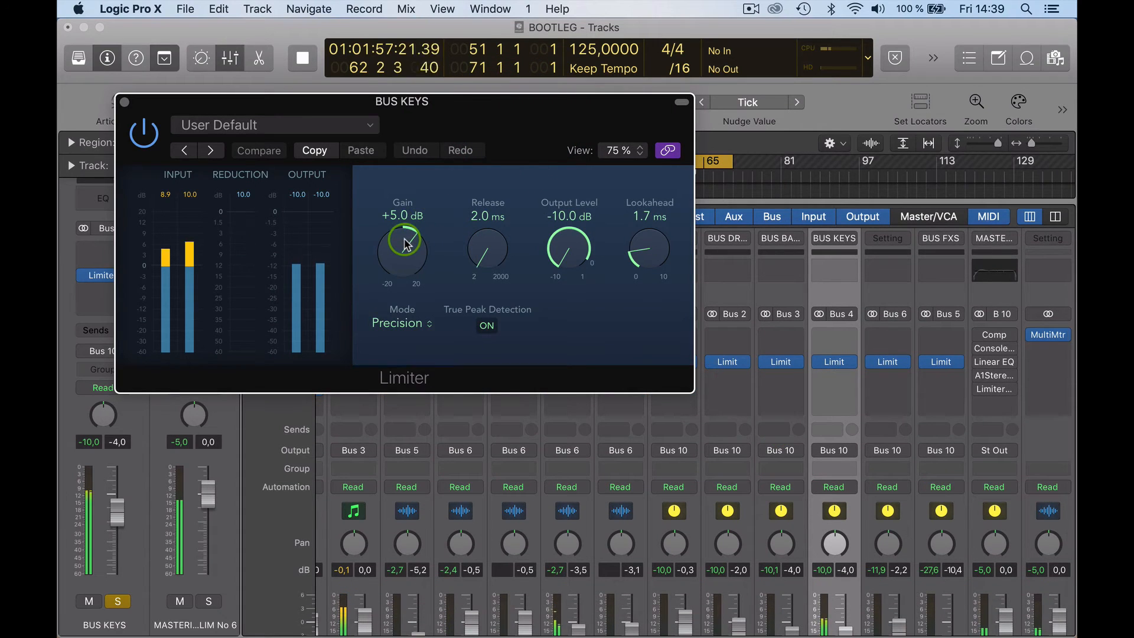
left_click_drag(405, 248, 406, 253)
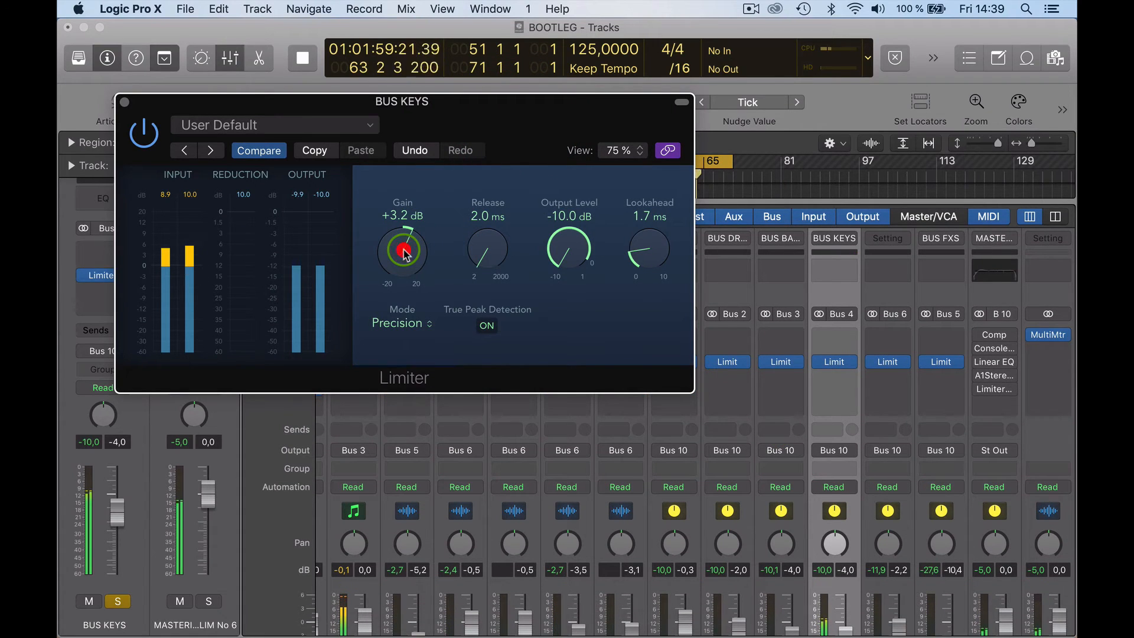
Solo BUS VOX in place of BUS KEYS, restart playback and close the Limiter window.
scroll(886, 455, "down", 5)
left_click(848, 606)
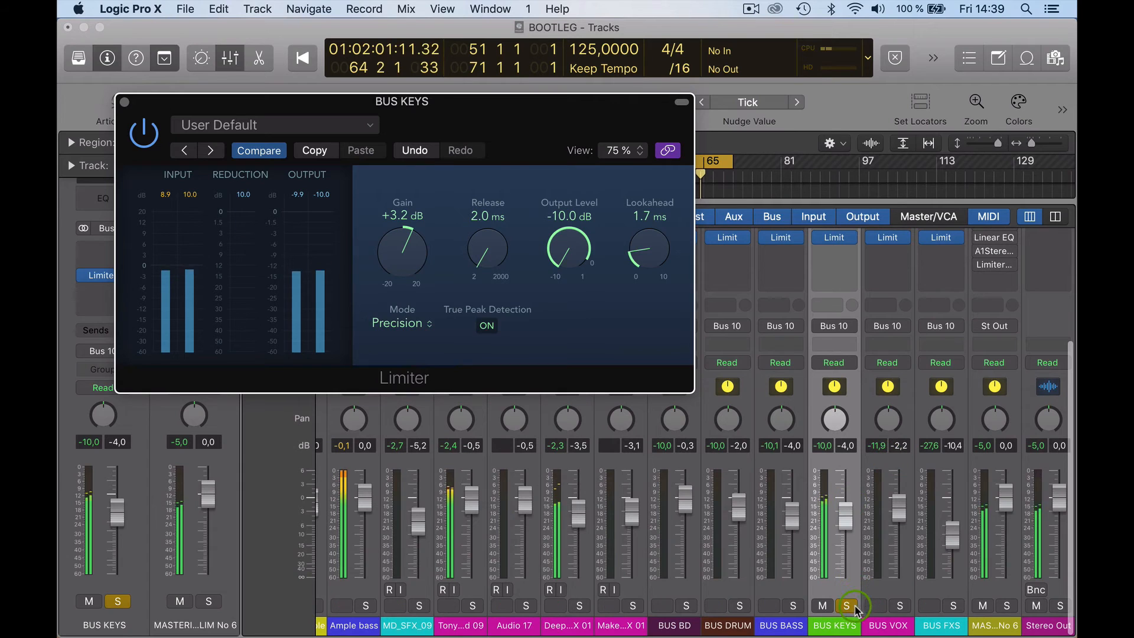
left_click(849, 605)
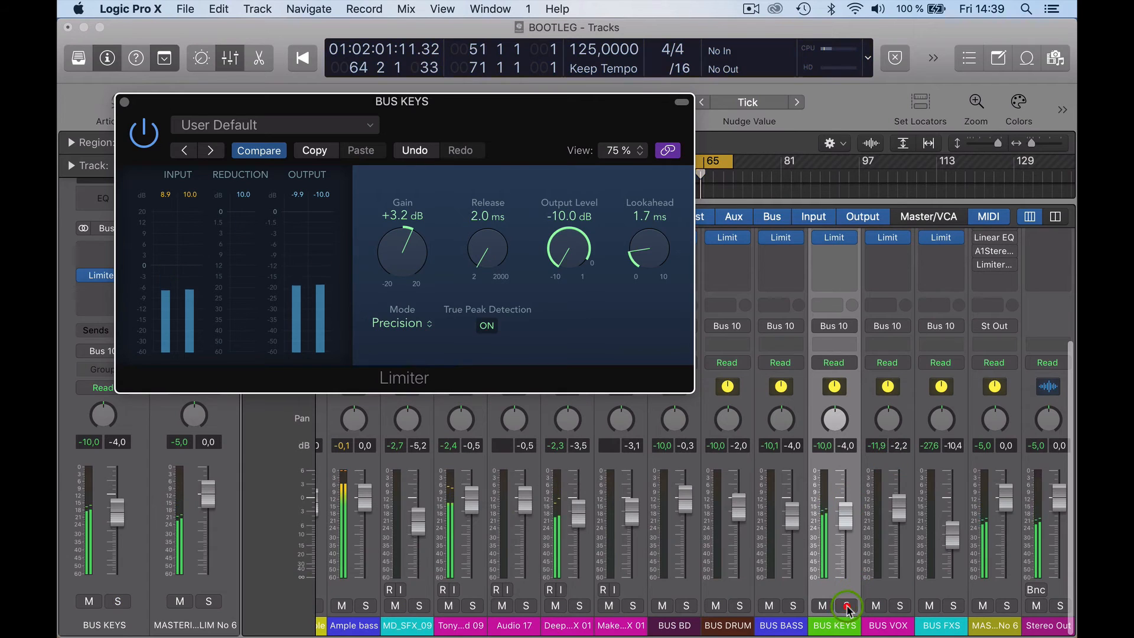
left_click(901, 607)
key("space")
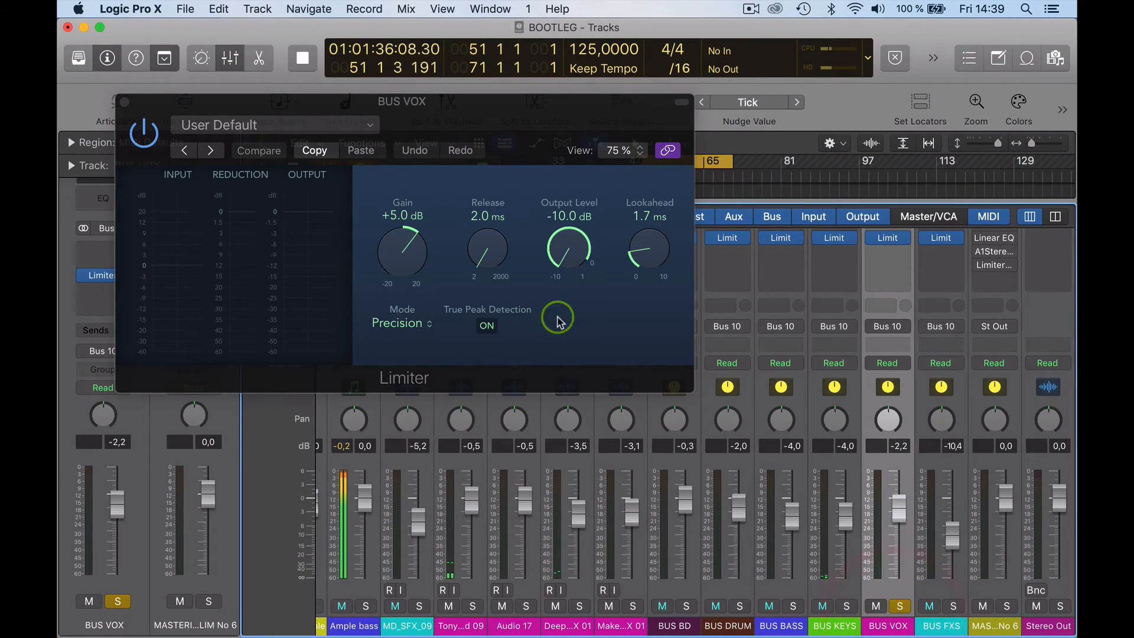
left_click(125, 103)
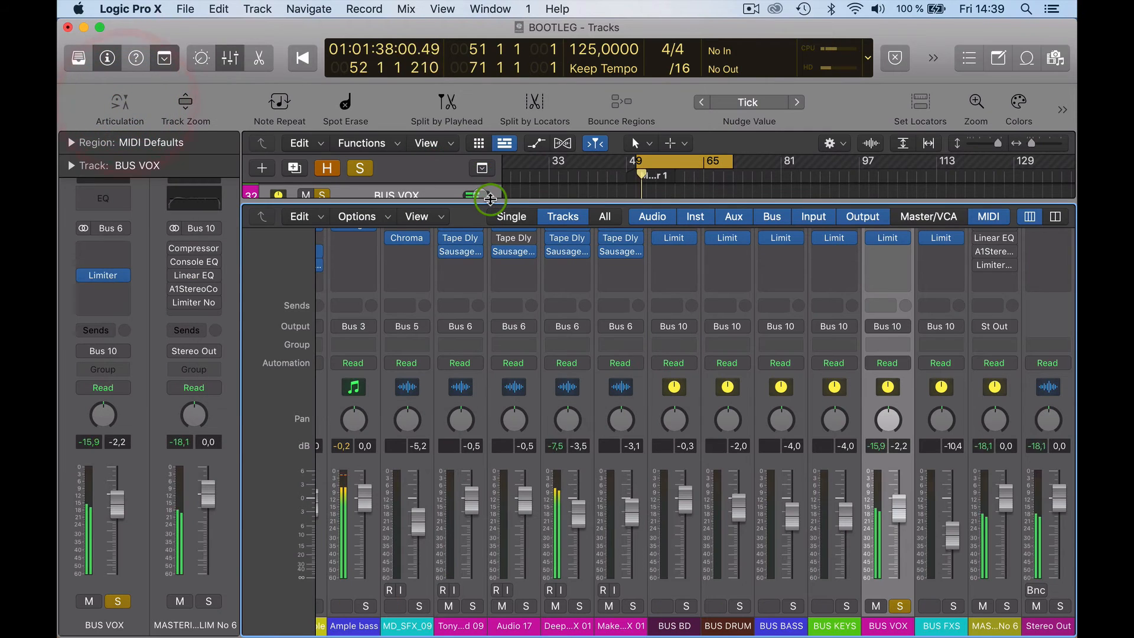
Enlarge the track area above the mixer and check the BUS VOX Limiter's settings and metering during playback.
left_click_drag(491, 199, 472, 311)
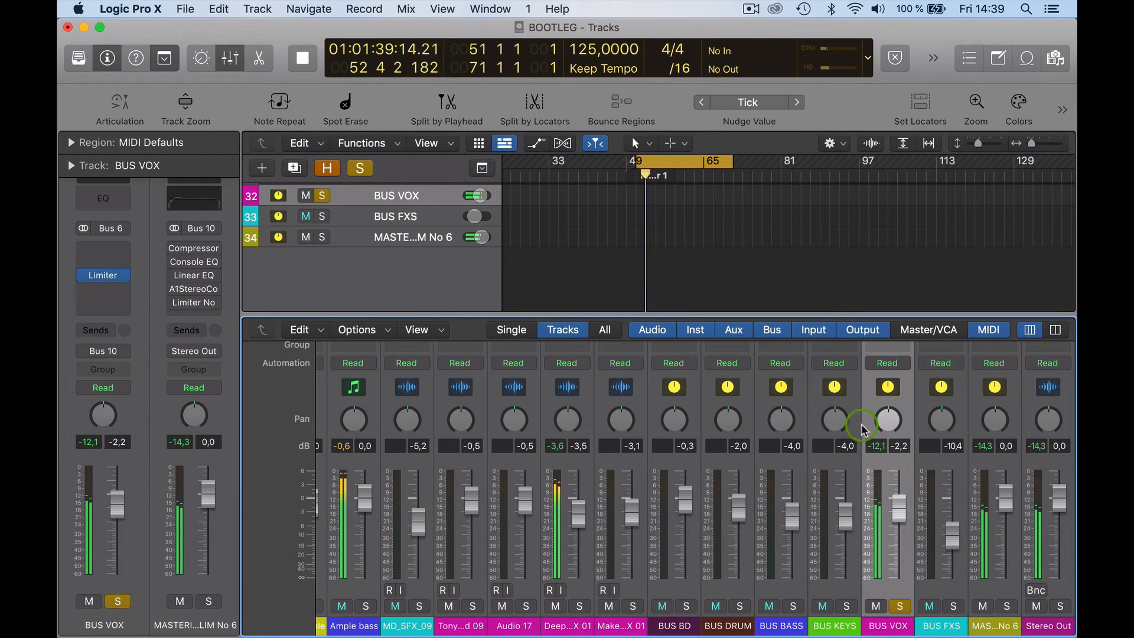
scroll(863, 429, "up", 10)
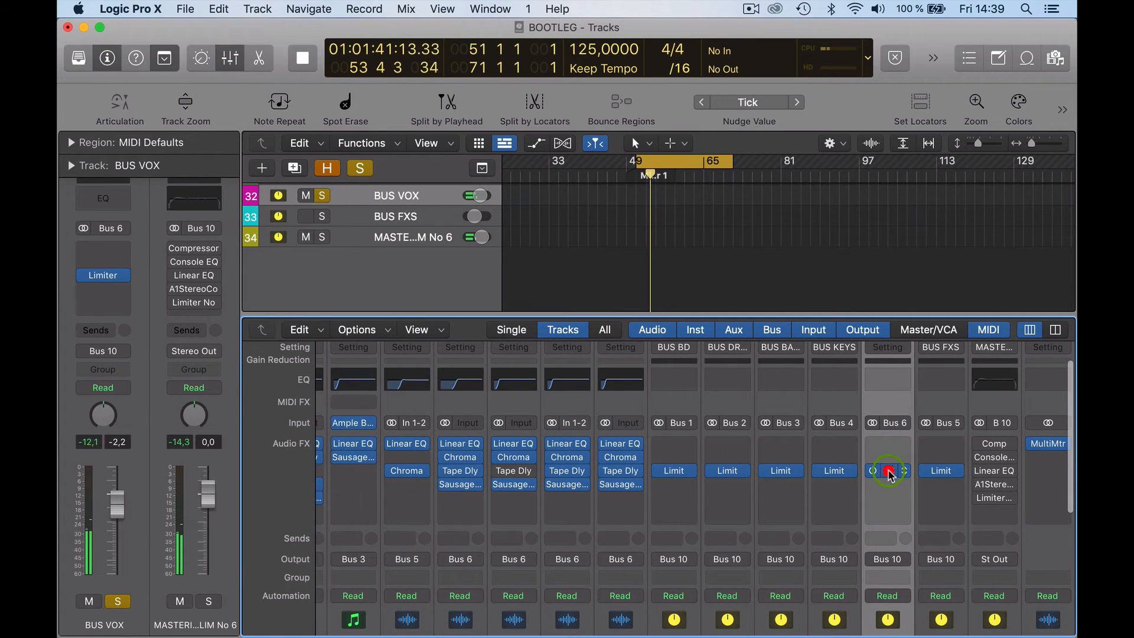
left_click(889, 472)
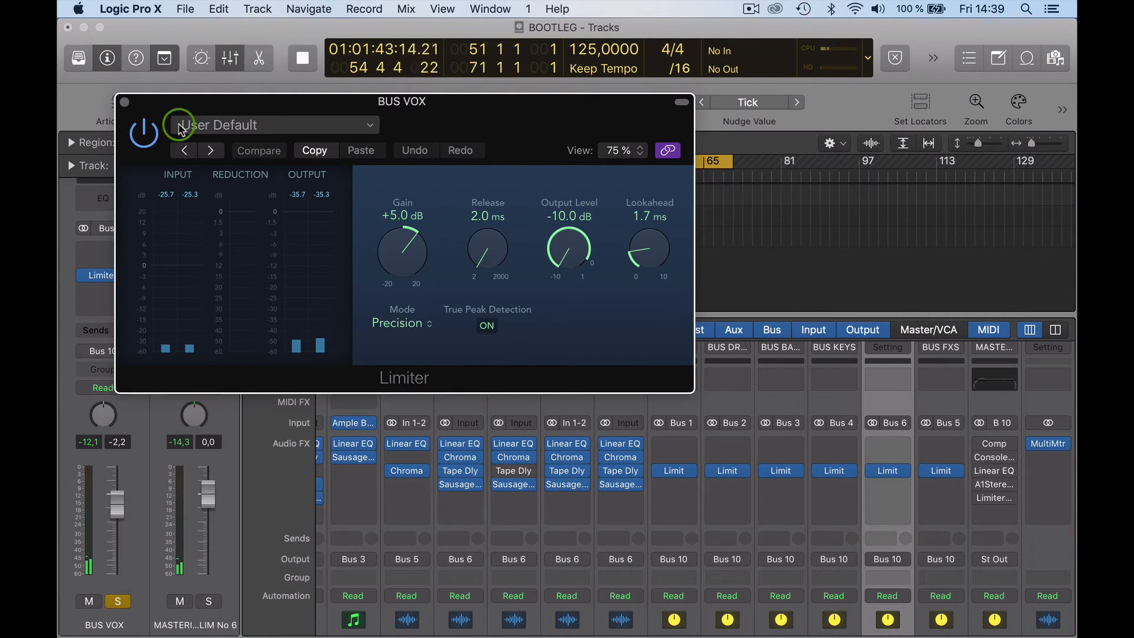
left_click(124, 102)
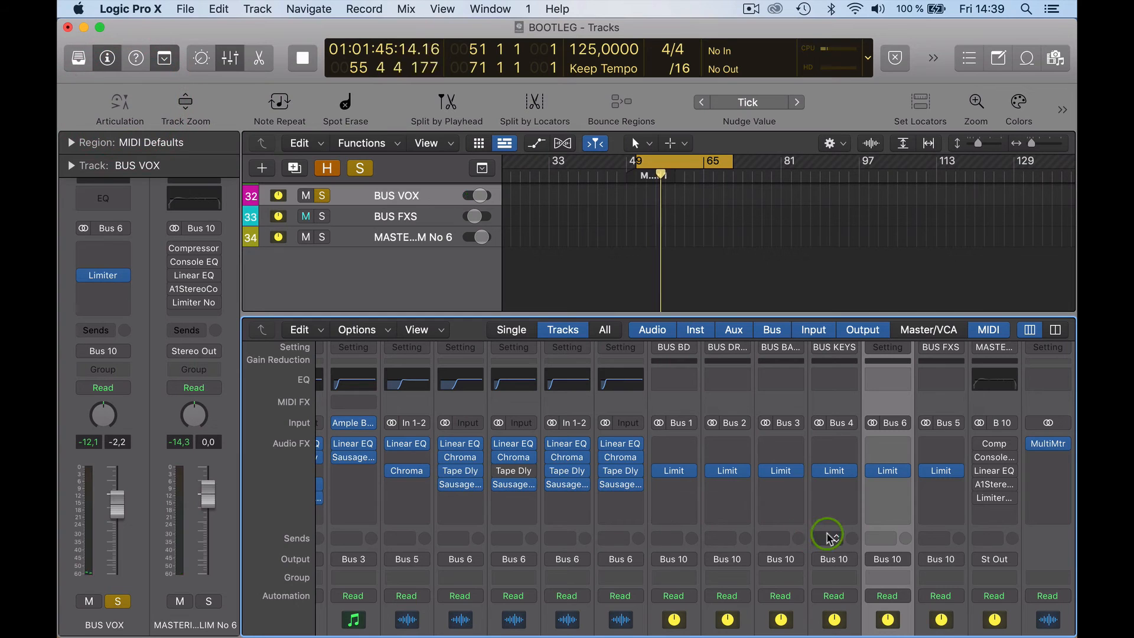
Examine the BUS VOX level and the vocal tracks' regions in the arrangement during playback.
scroll(888, 514, "down", 5)
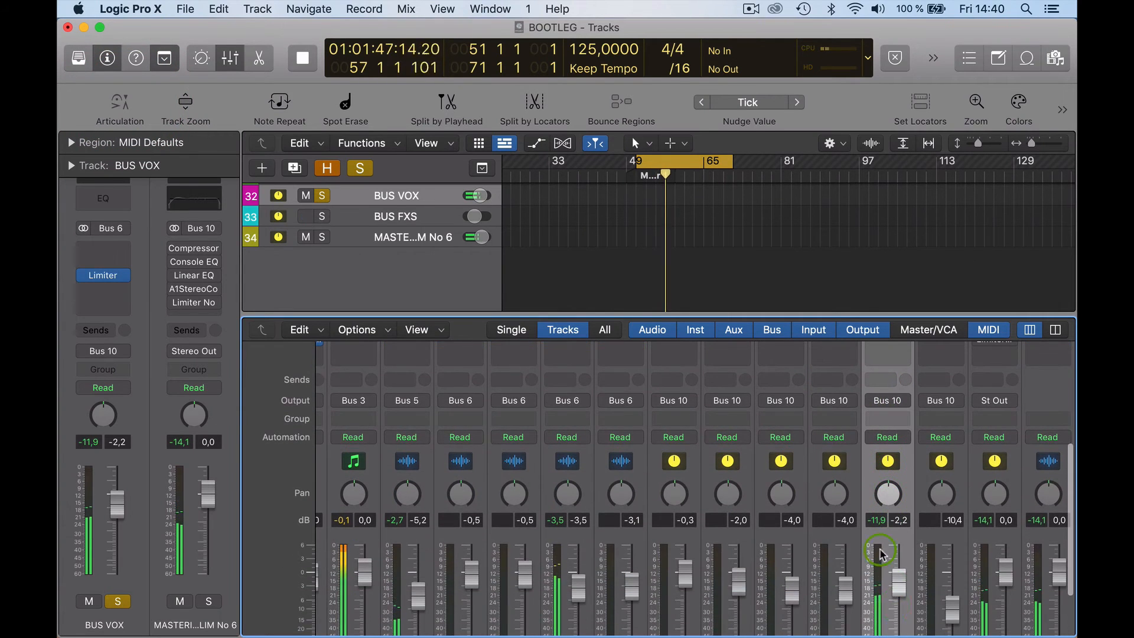
scroll(818, 400, "up", 6)
scroll(742, 266, "up", 6)
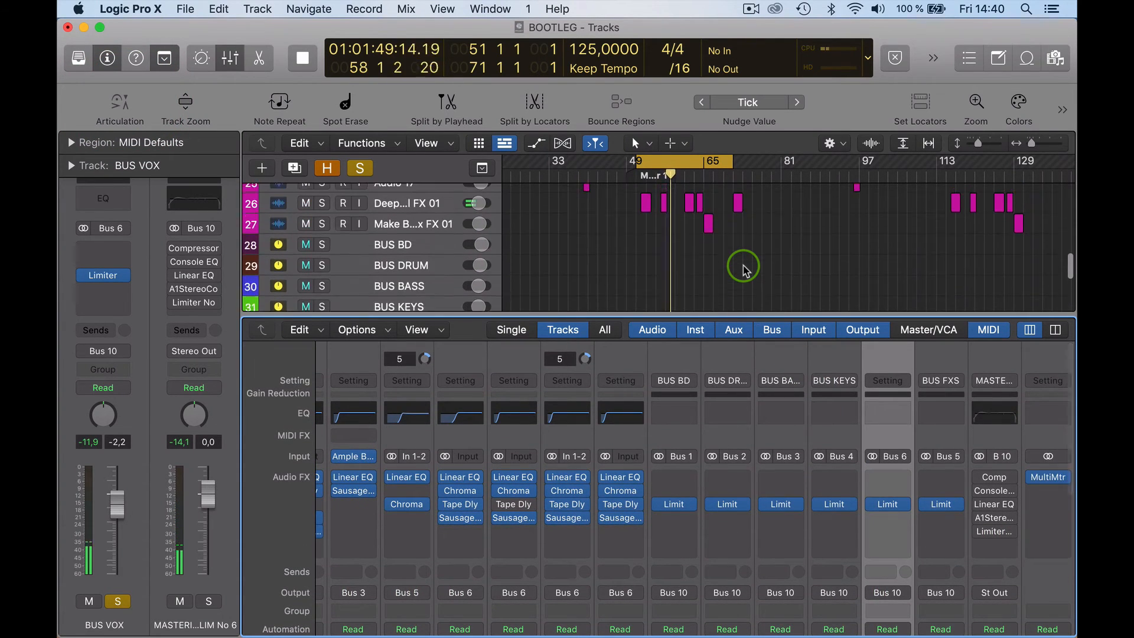
scroll(745, 271, "down", 1)
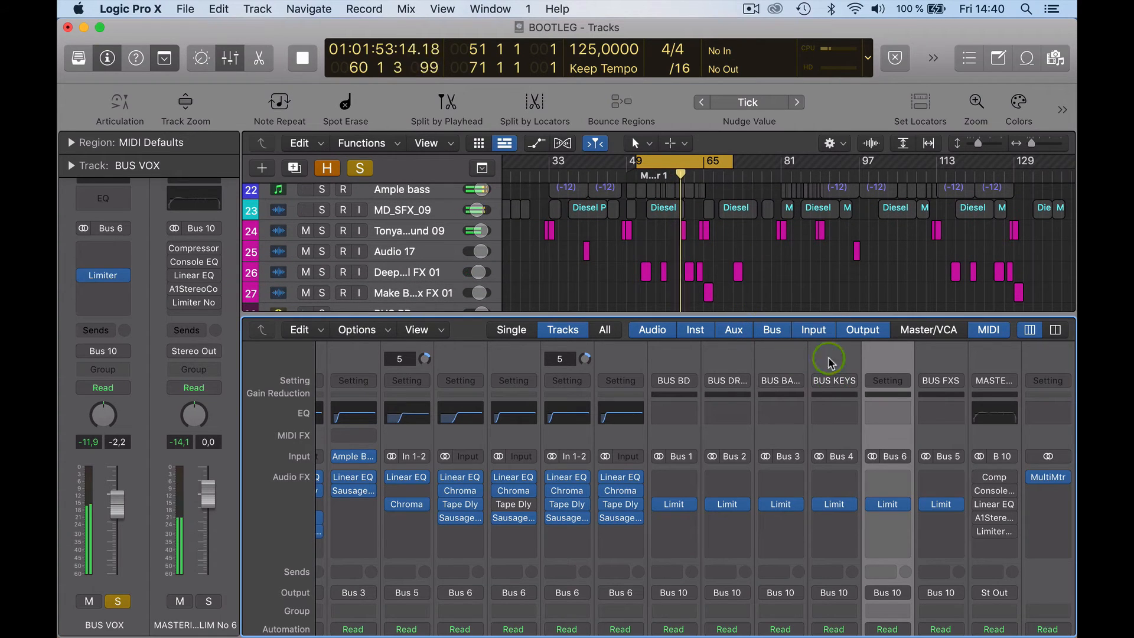
scroll(792, 224, "up", 3)
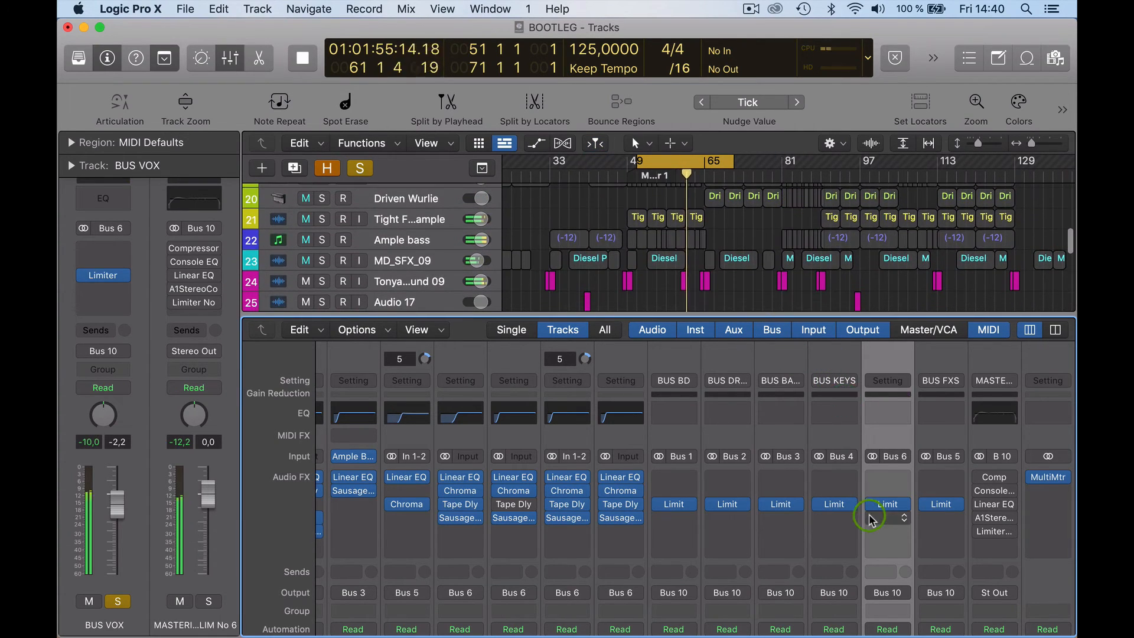
scroll(925, 534, "down", 5)
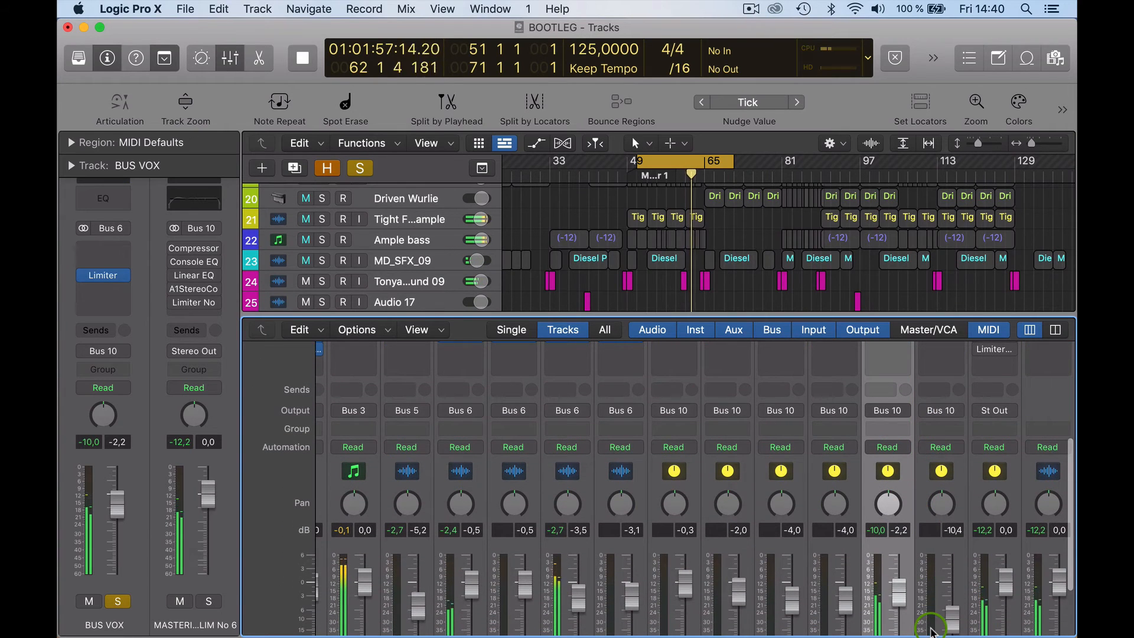
Solo BUS FXS in place of BUS VOX and open its Limiter, placing the window clear of the arrangement.
scroll(939, 570, "down", 3)
left_click(899, 606)
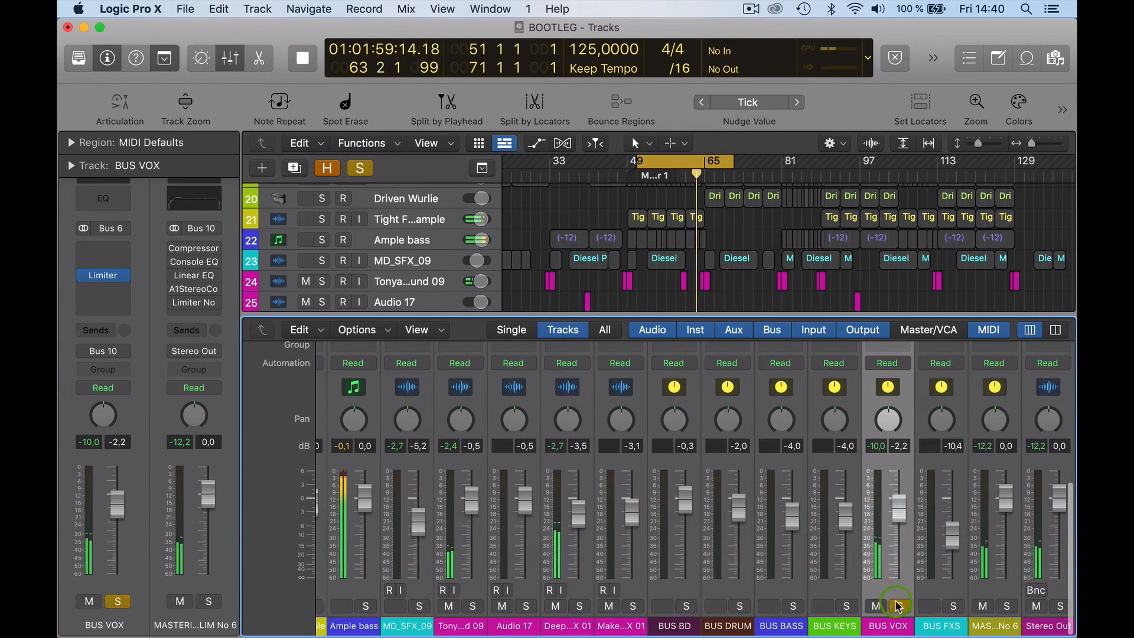
left_click(954, 606)
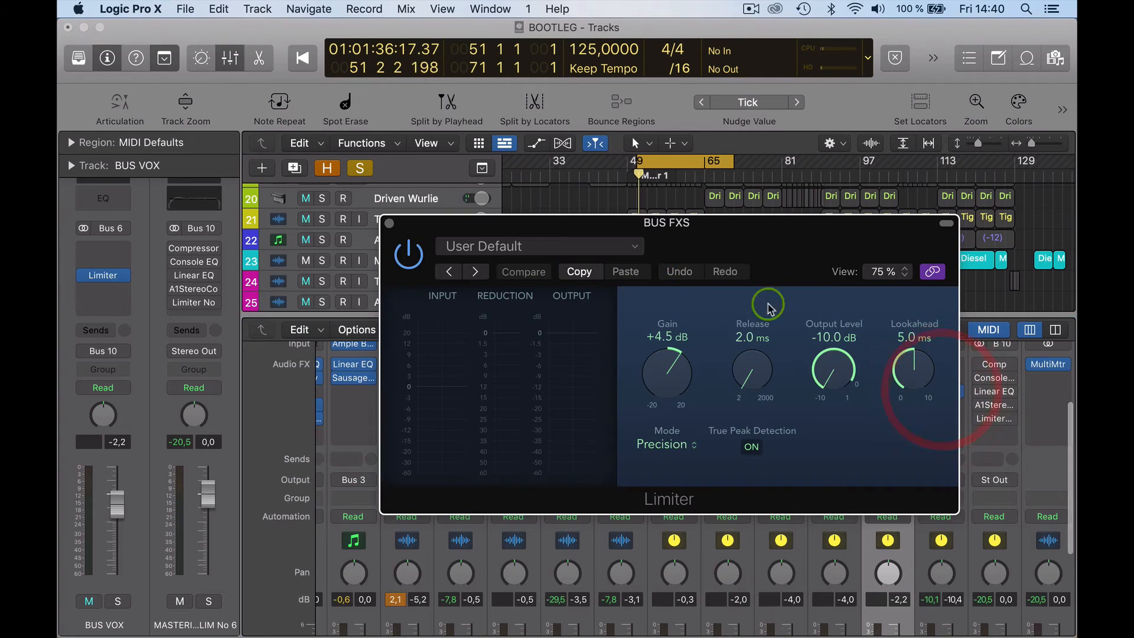
left_click_drag(749, 228, 645, 323)
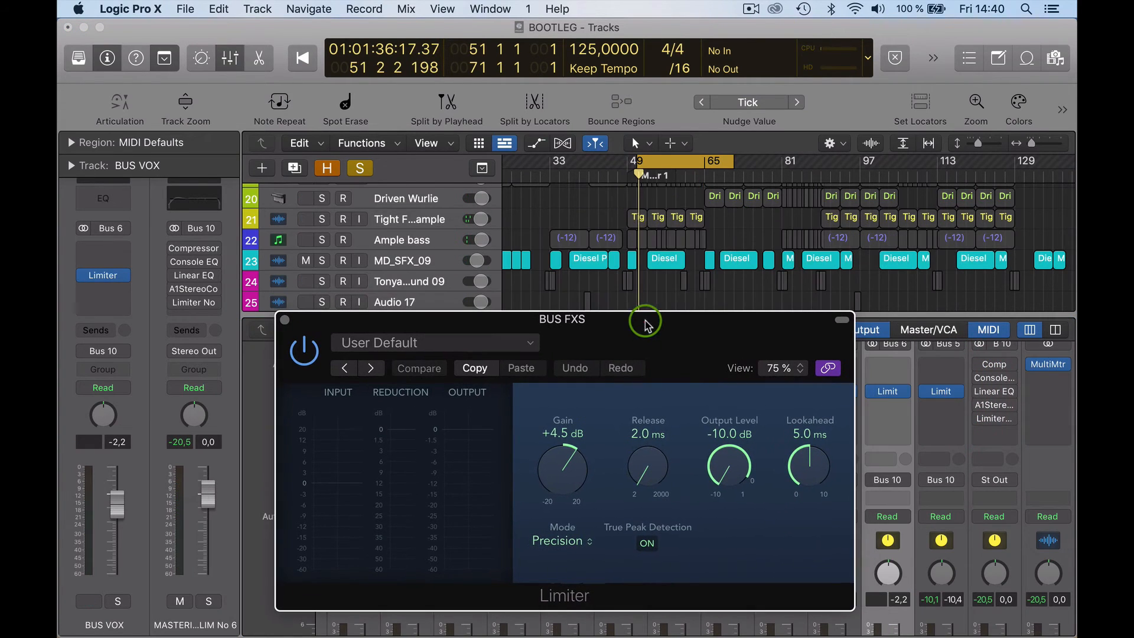
Set the cycle range to run from bar 53 to bar 65 and start playback.
left_click(711, 224)
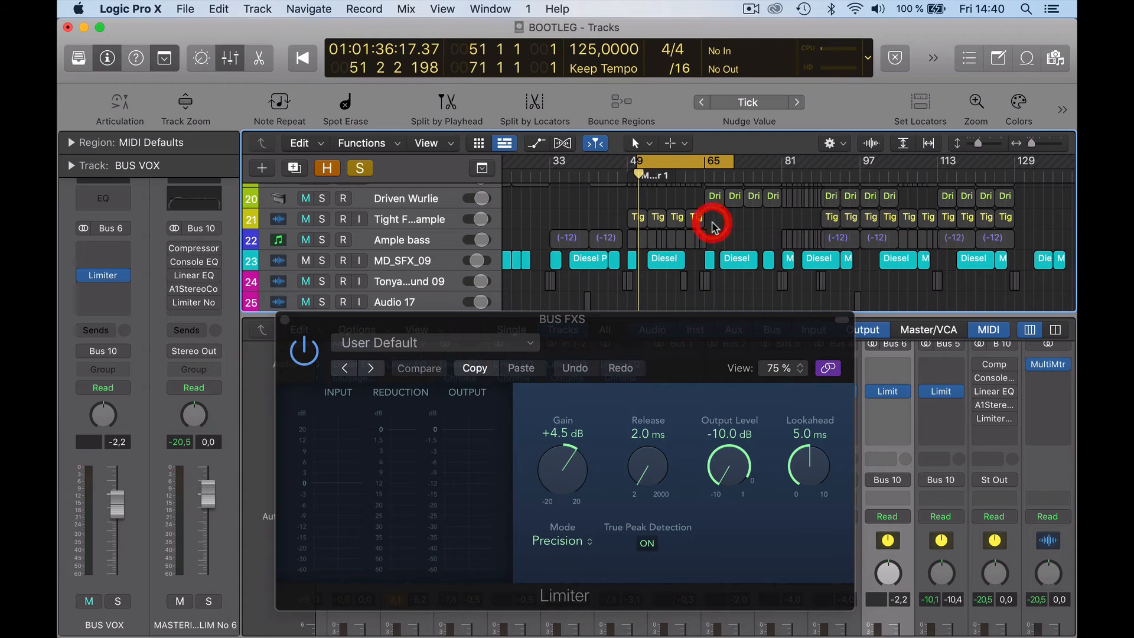
left_click(653, 159)
left_click_drag(646, 159, 704, 158)
key("space")
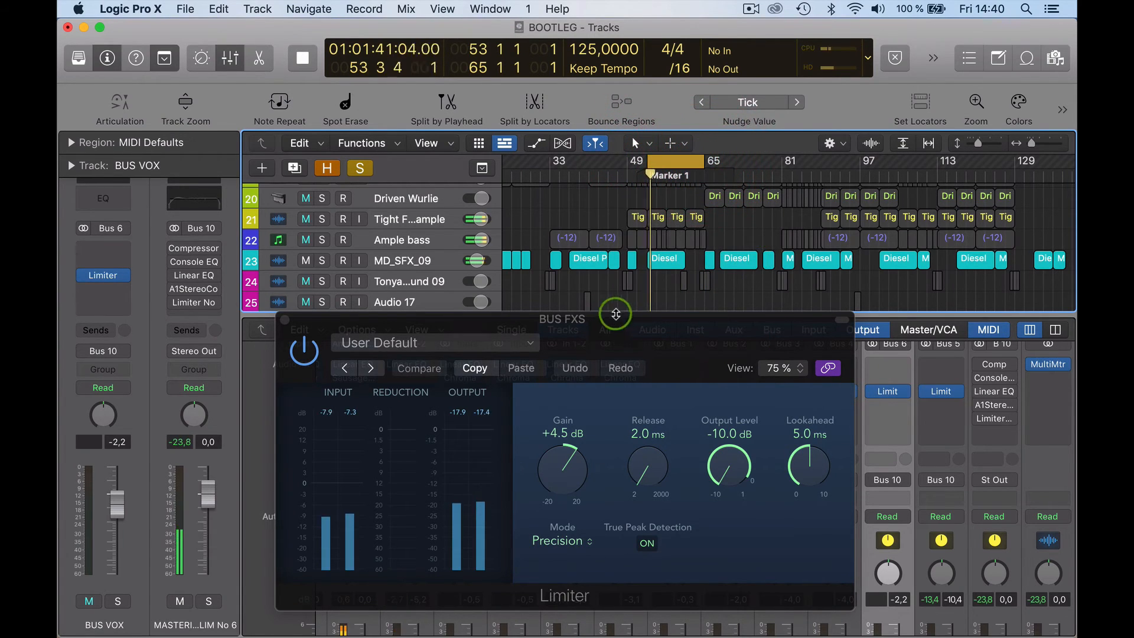
Reset the BUS FXS peak reading, raise its Limiter's gain to +5.2 dB and close the plug-in.
left_click_drag(670, 342, 600, 259)
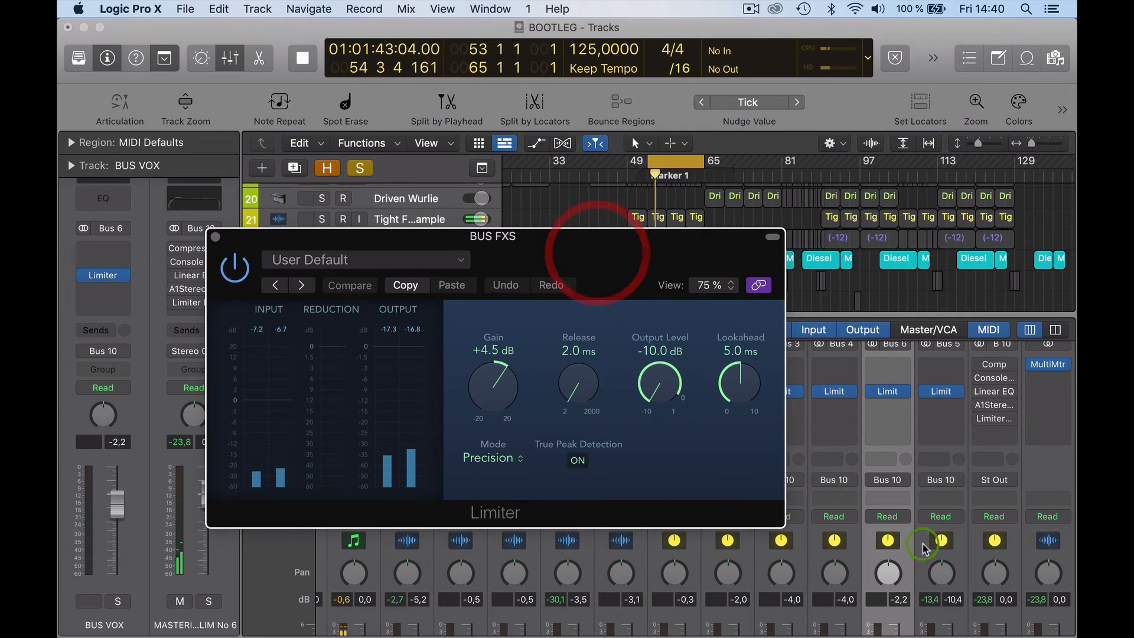
scroll(877, 478, "down", 5)
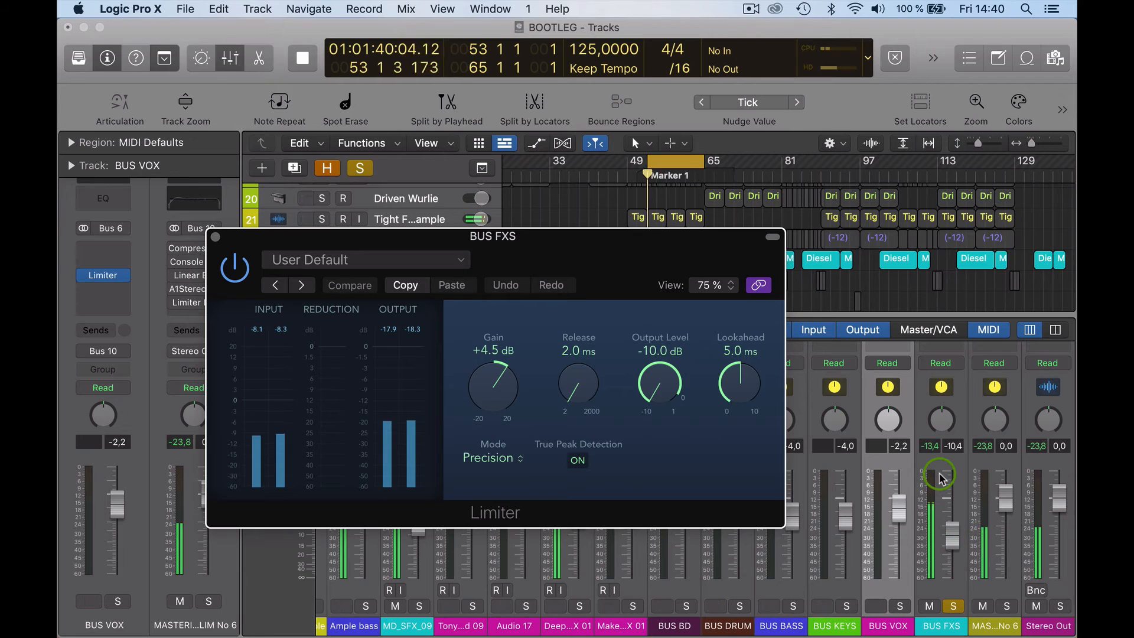
left_click(932, 448)
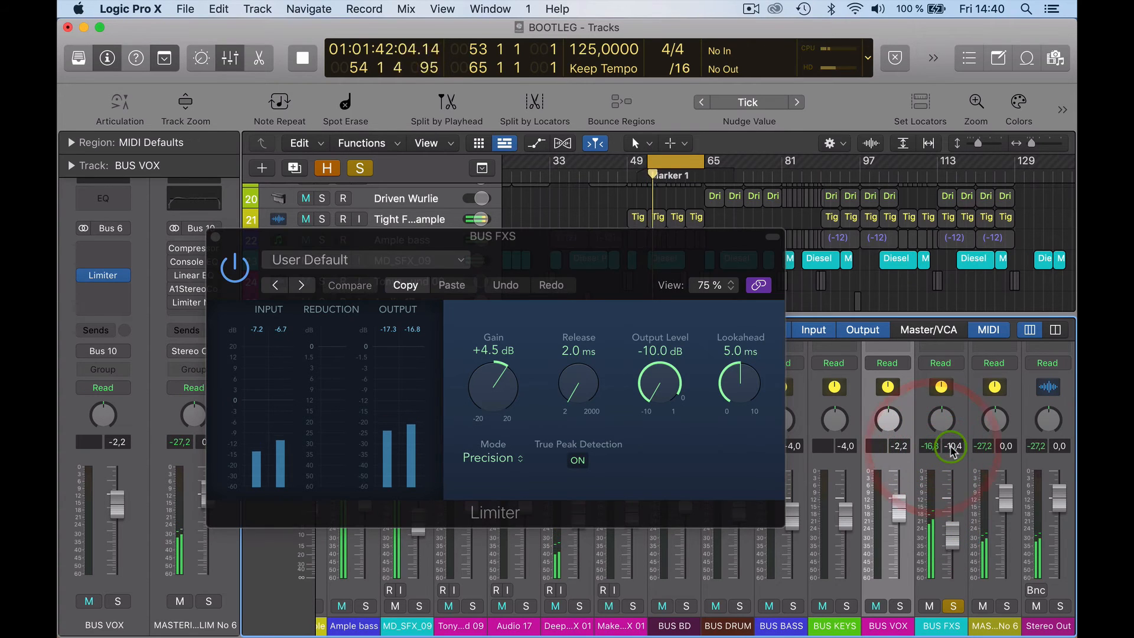
left_click_drag(490, 384, 491, 376)
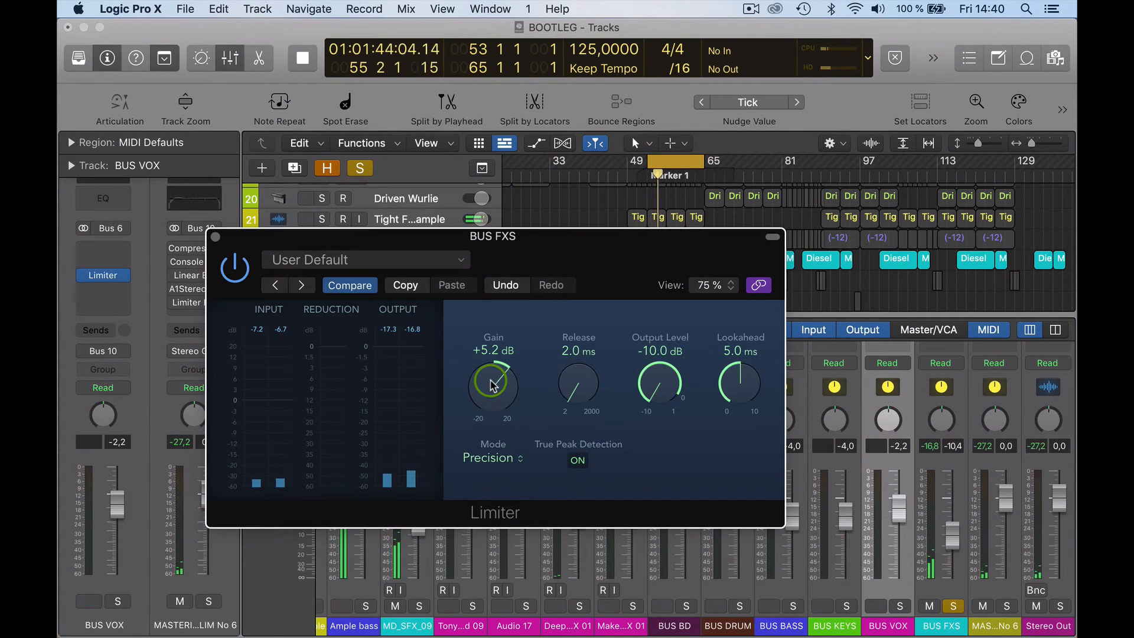
left_click(215, 237)
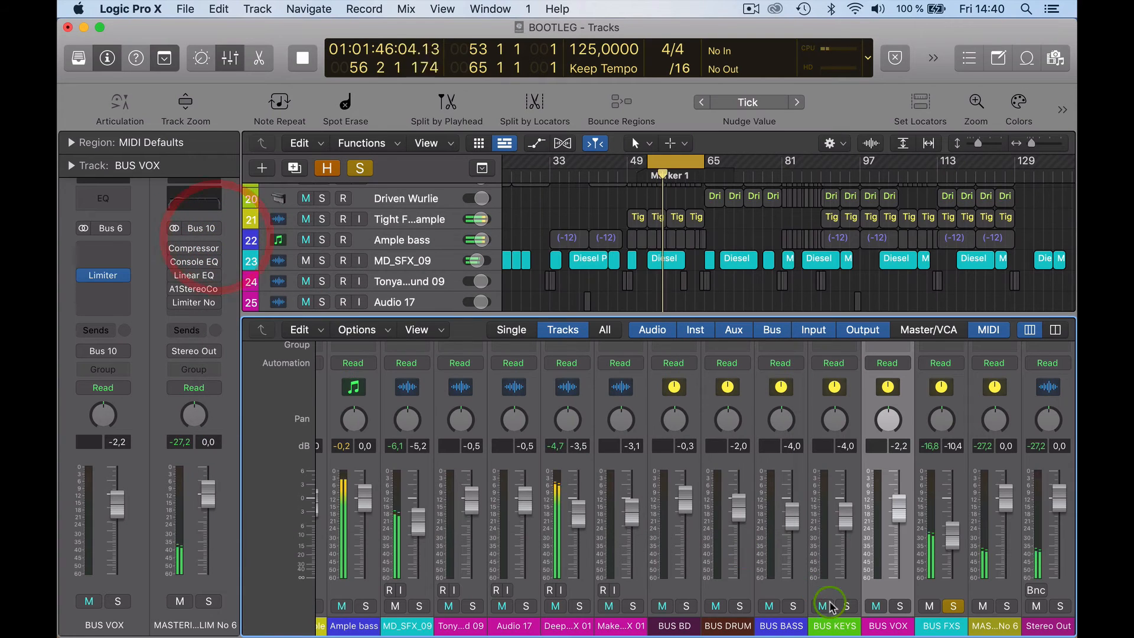
Turn off the BUS FXS solo, select the MASTERING LIM No 6 channel and check its peak level with all buses playing.
left_click(993, 614)
scroll(996, 519, "up", 10)
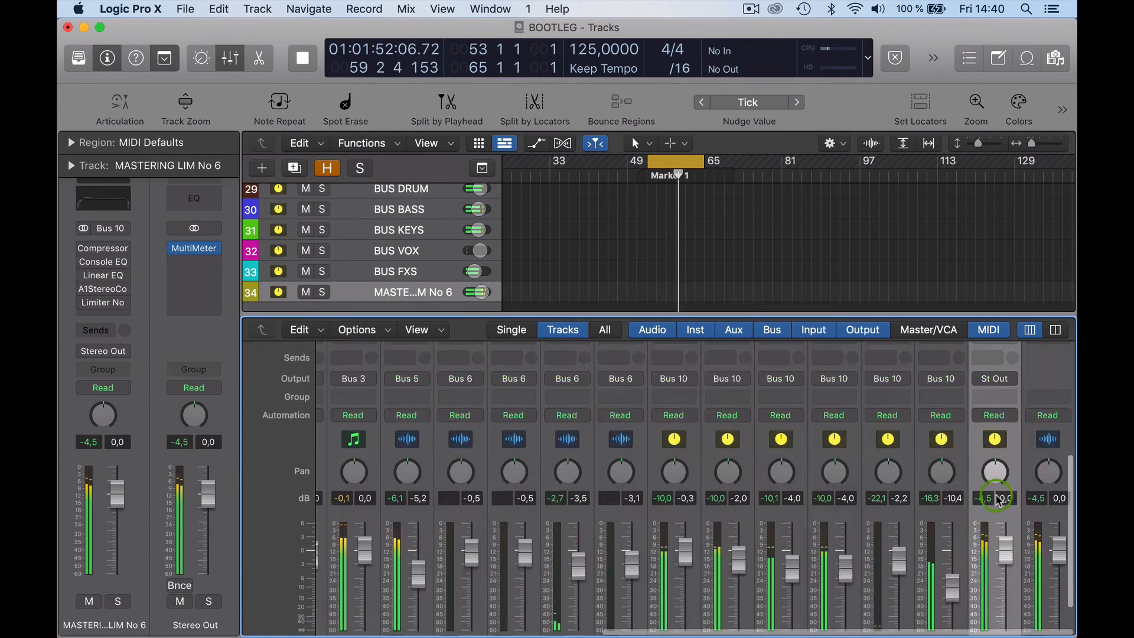
scroll(997, 499, "down", 3)
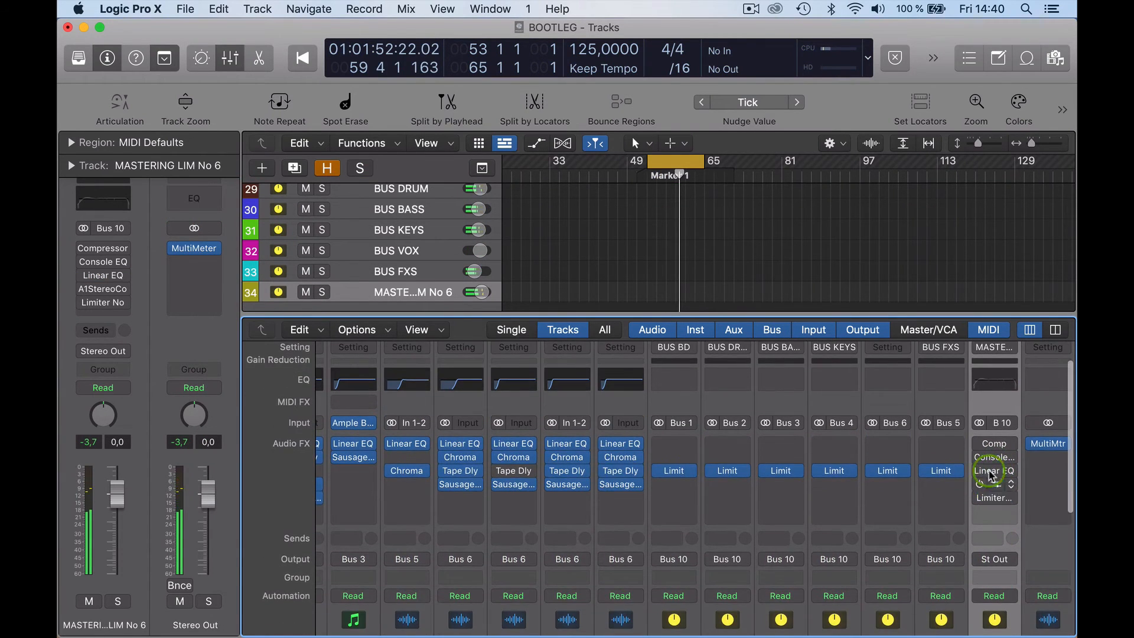
Reactivate the Compressor on the mastering channel and check its settings and levels during playback.
left_click(995, 447)
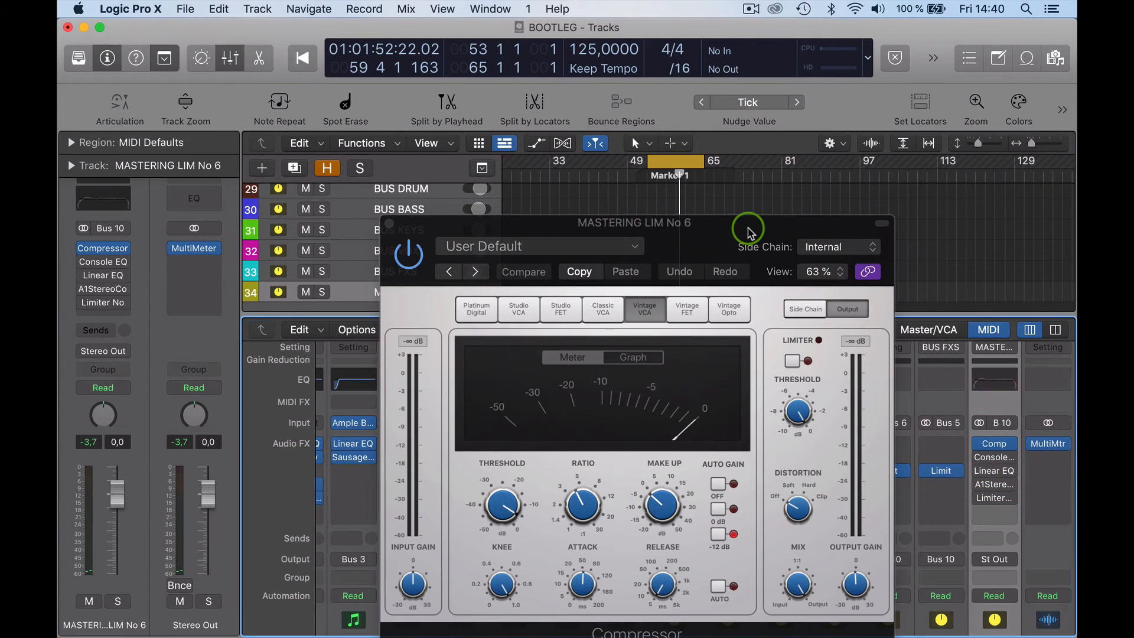
left_click_drag(749, 231, 616, 86)
key("space")
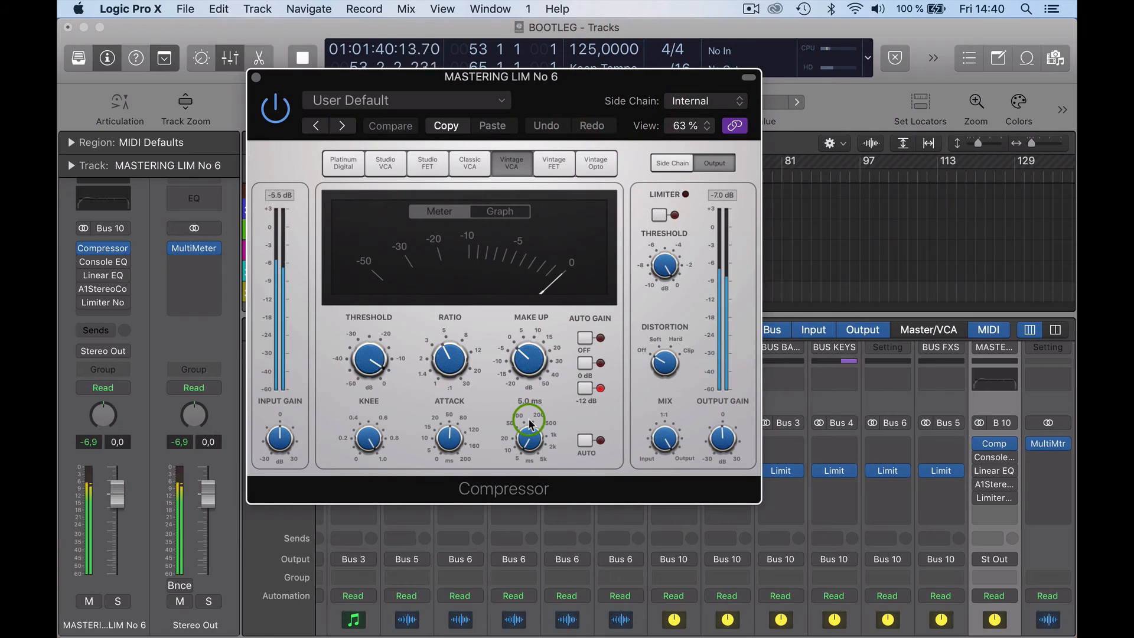
key("space")
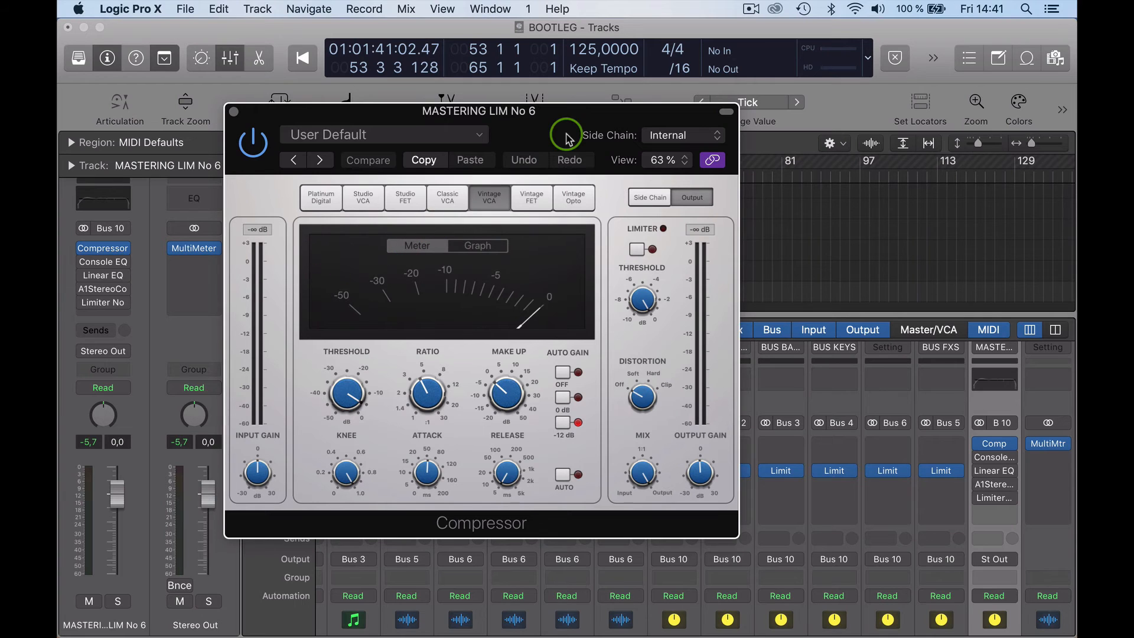
left_click(752, 25)
key("space")
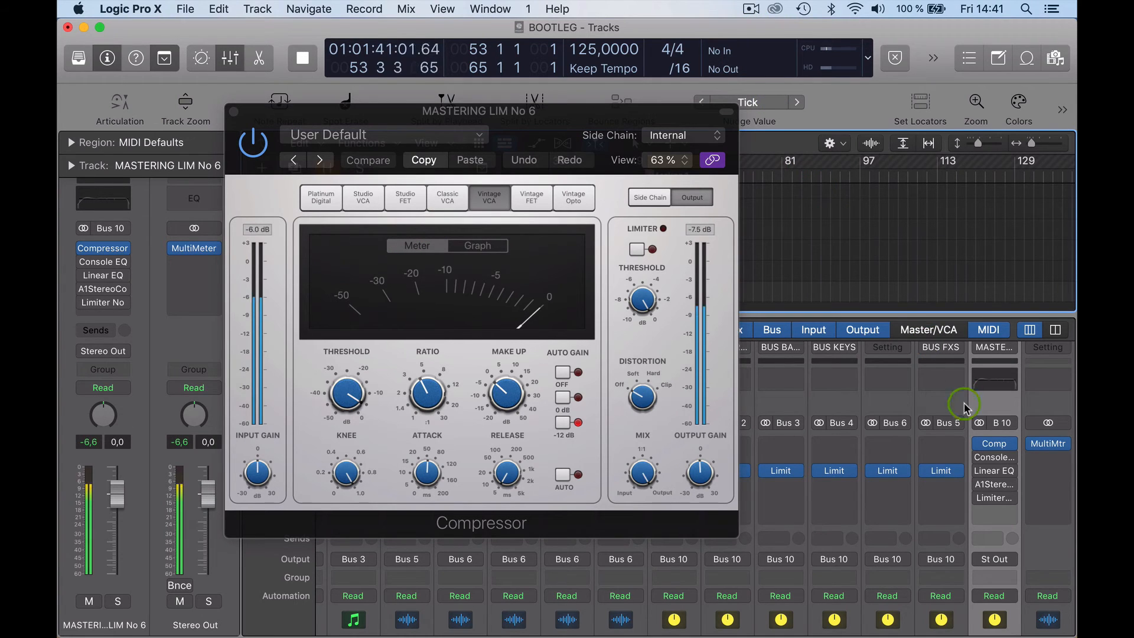
Reactivate the Console EQ on the mastering channel and check its low, mid and high band settings during playback.
left_click(990, 460)
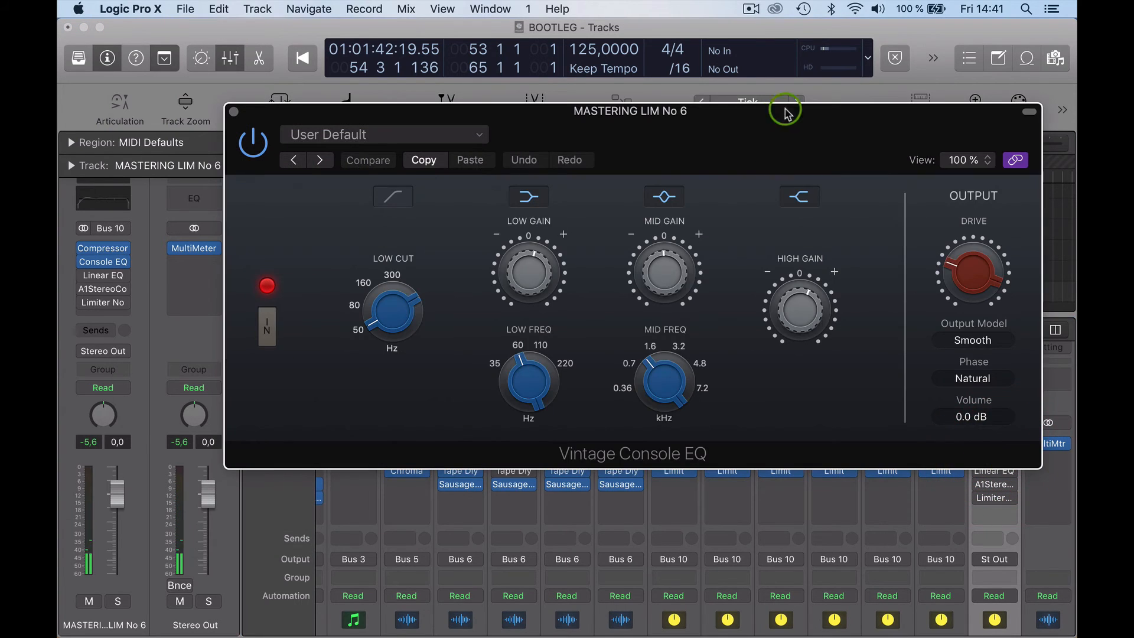
left_click_drag(786, 113, 681, 63)
left_click(431, 212)
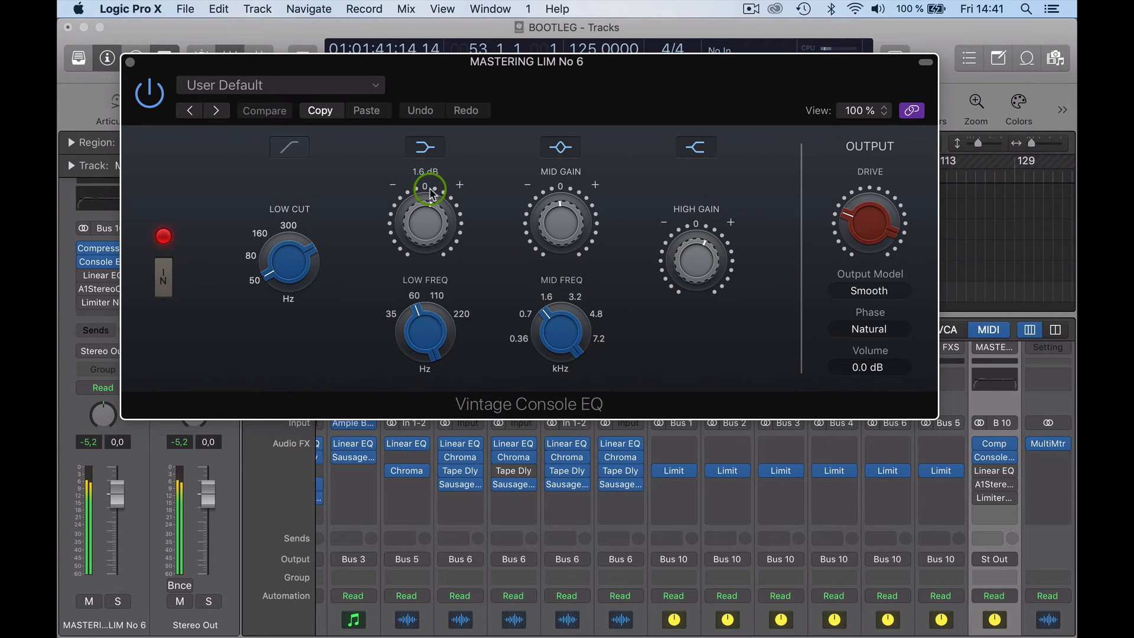
mouse_move(426, 331)
mouse_move(543, 316)
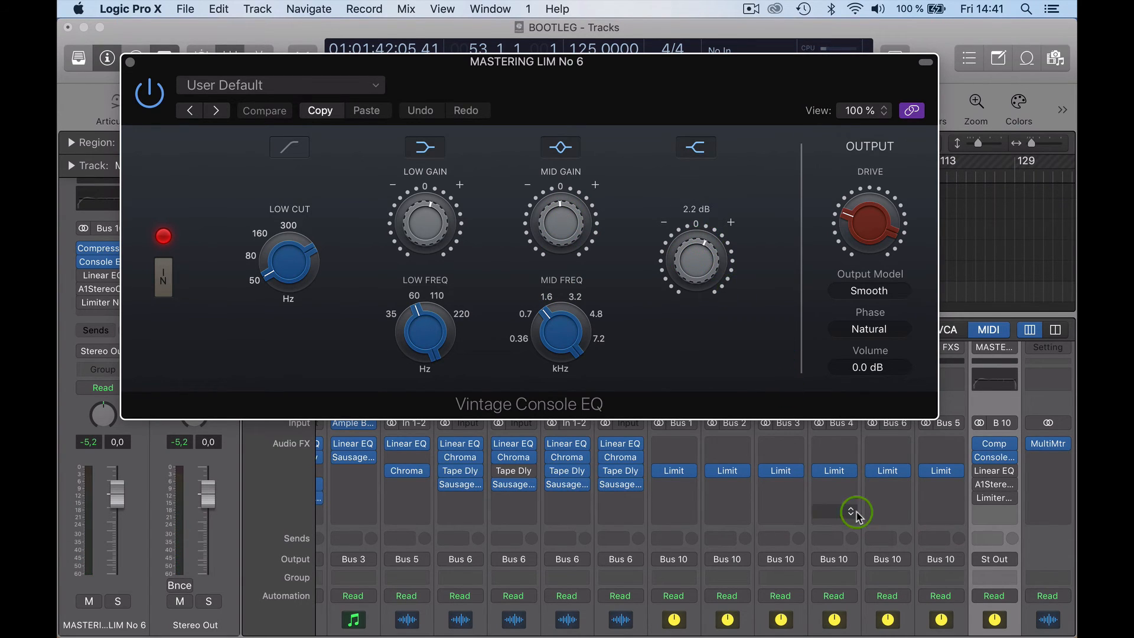
Reactivate the mastering channel's Linear Phase EQ, audition a +24.0 dB boost at 1020 Hz and set that band's gain to -1.7 dB.
left_click(995, 473)
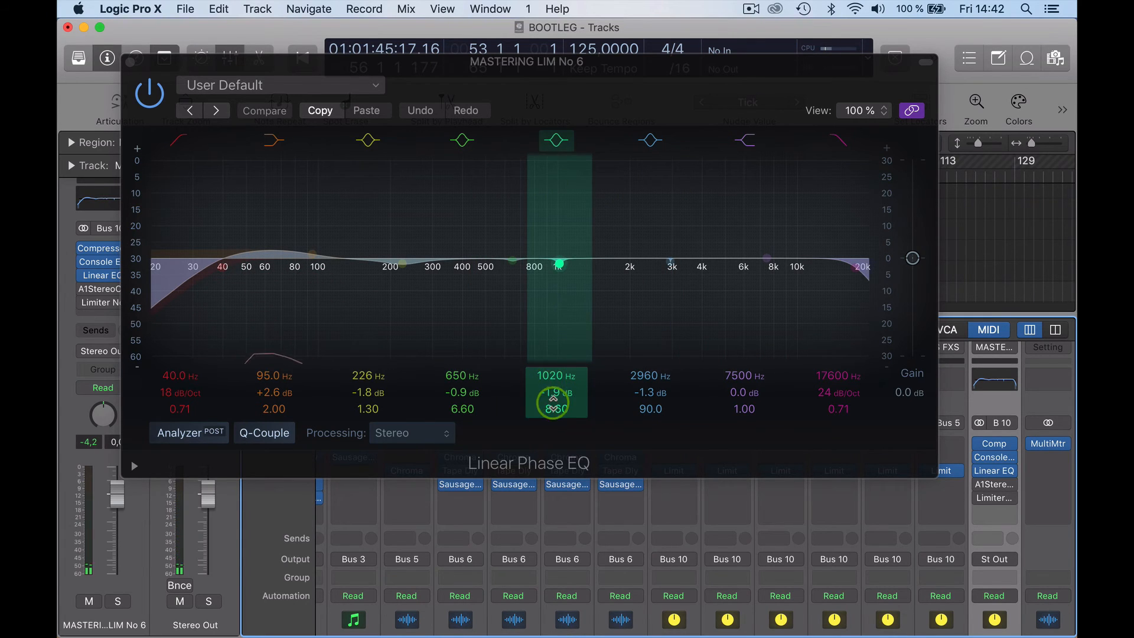
left_click_drag(555, 400, 555, 354)
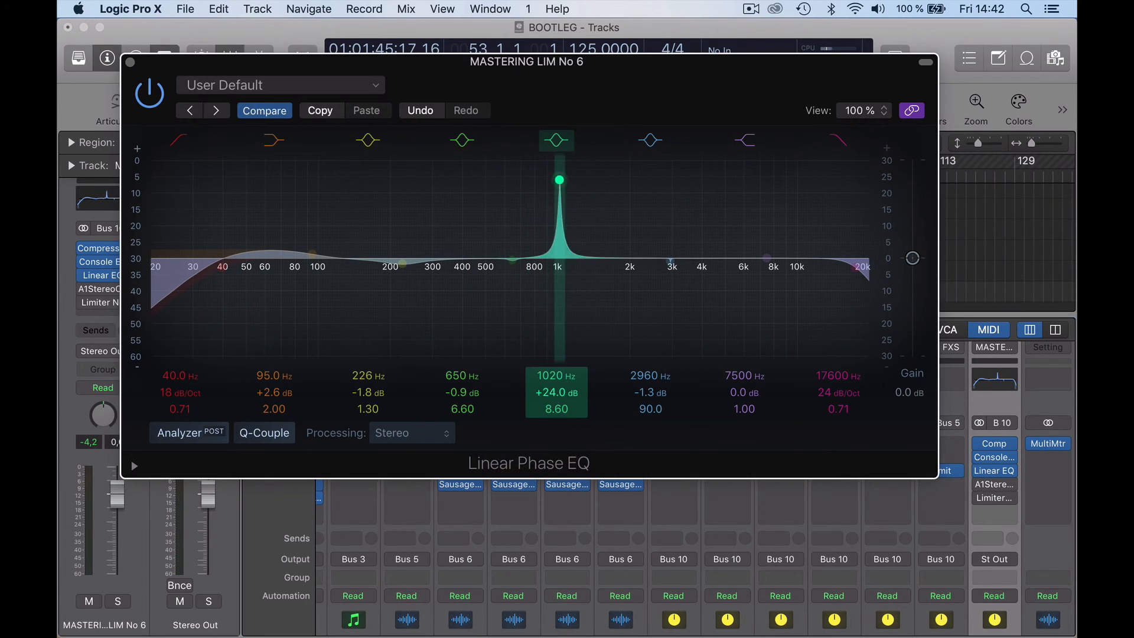
key("space")
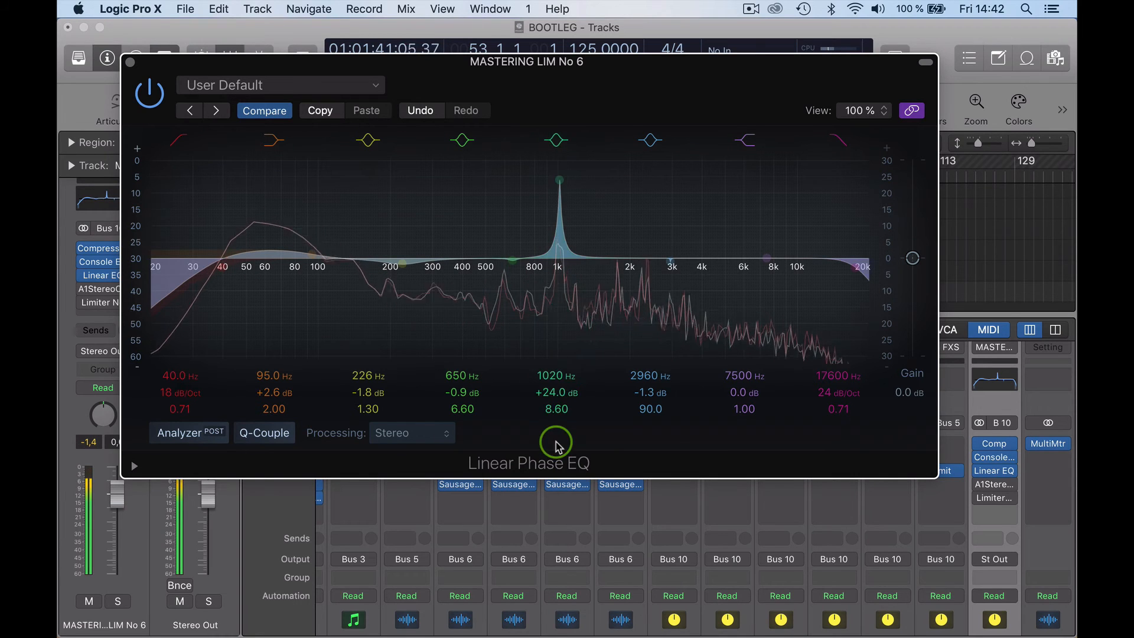
mouse_move(552, 397)
left_mouse_down()
mouse_move(553, 414)
mouse_move(554, 393)
left_mouse_up()
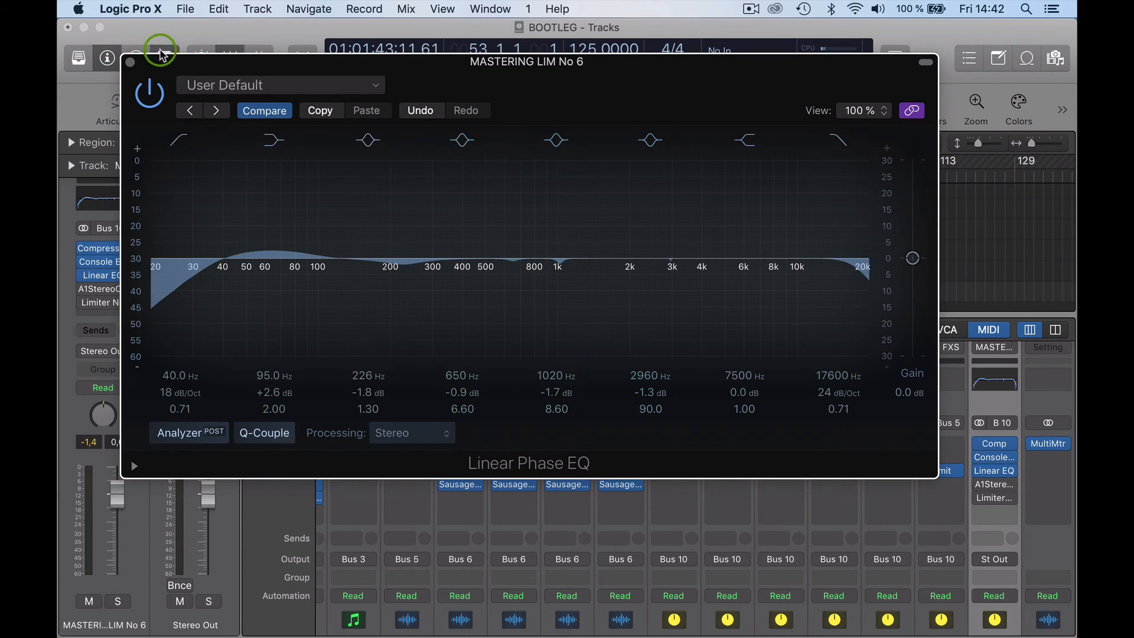
left_click(129, 64)
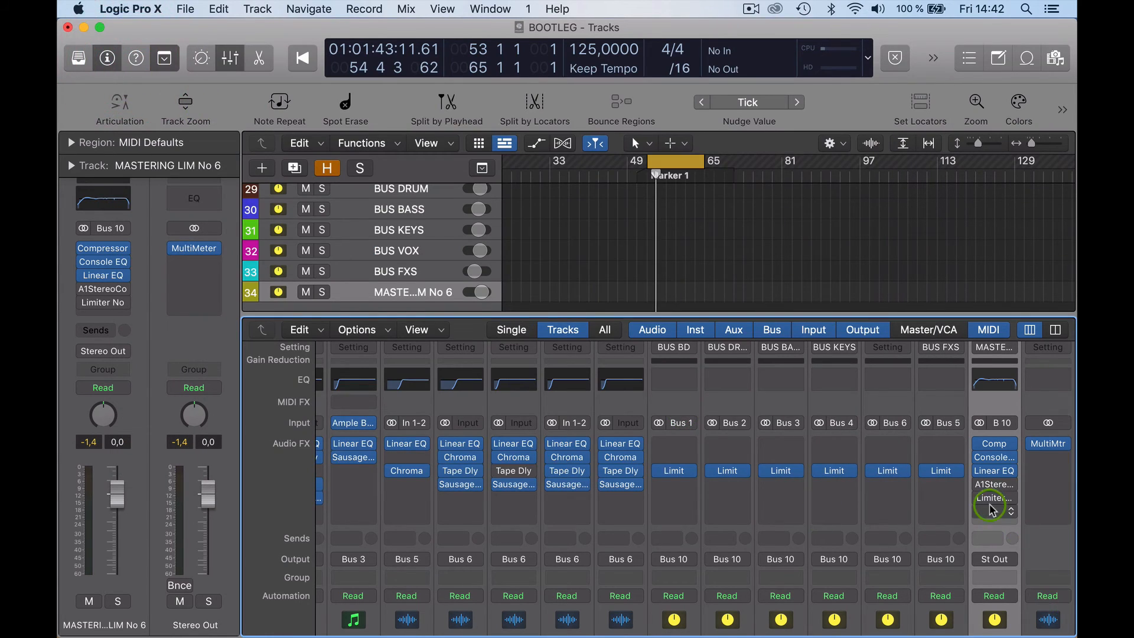
Reactivate A1StereoControl on the mastering channel and compare the sound with and without it during playback.
left_click(979, 485)
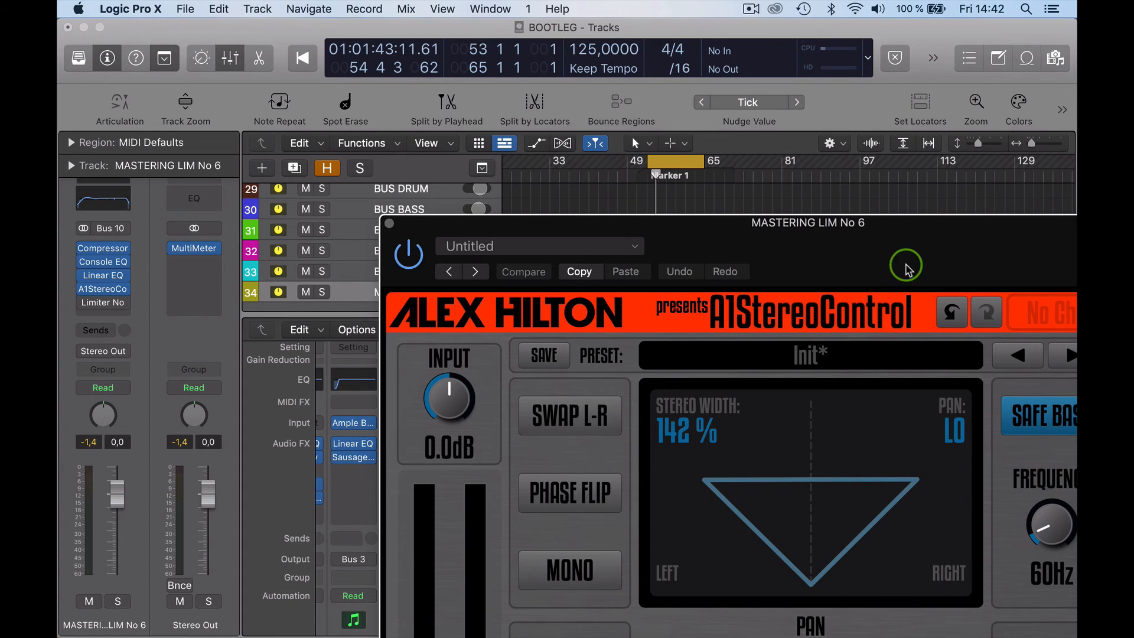
left_click_drag(905, 269, 675, 73)
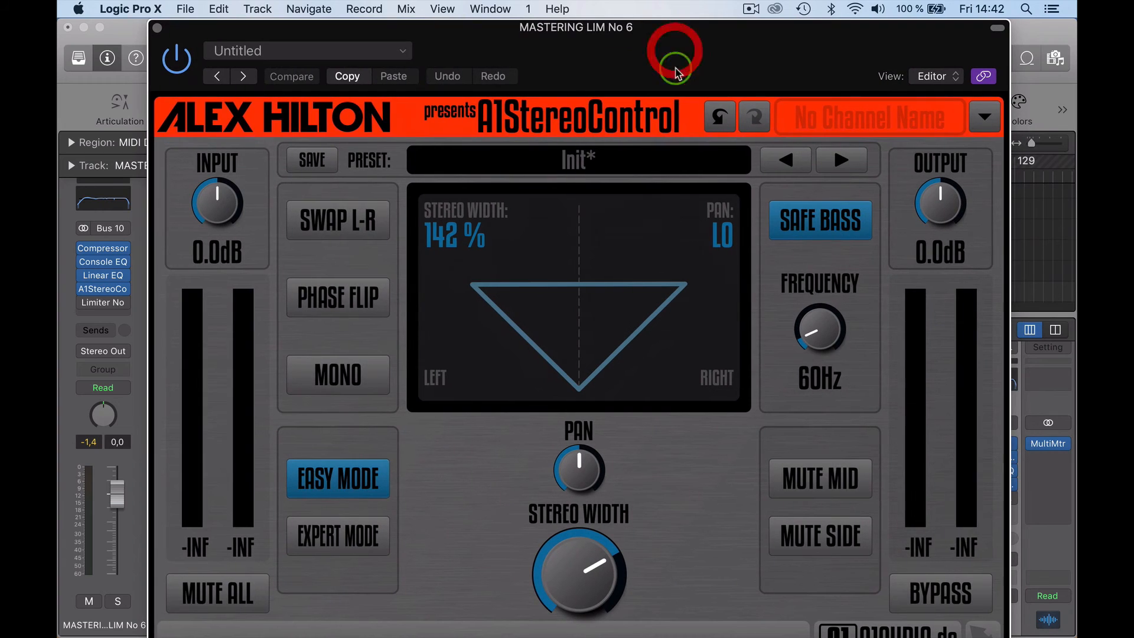
left_click(829, 340)
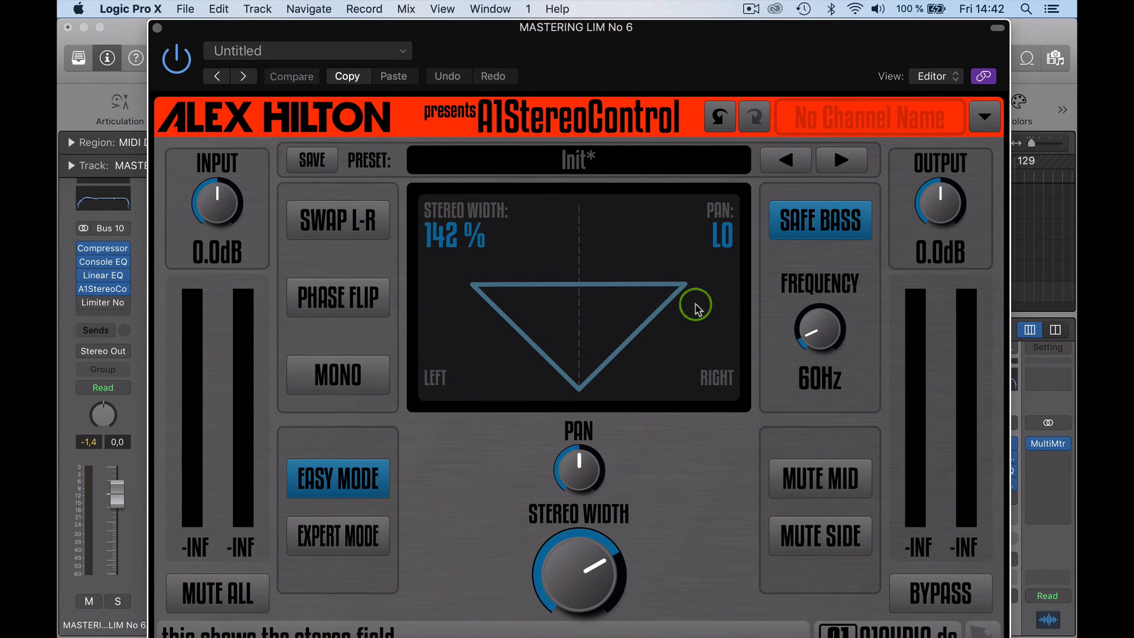
left_click(177, 58)
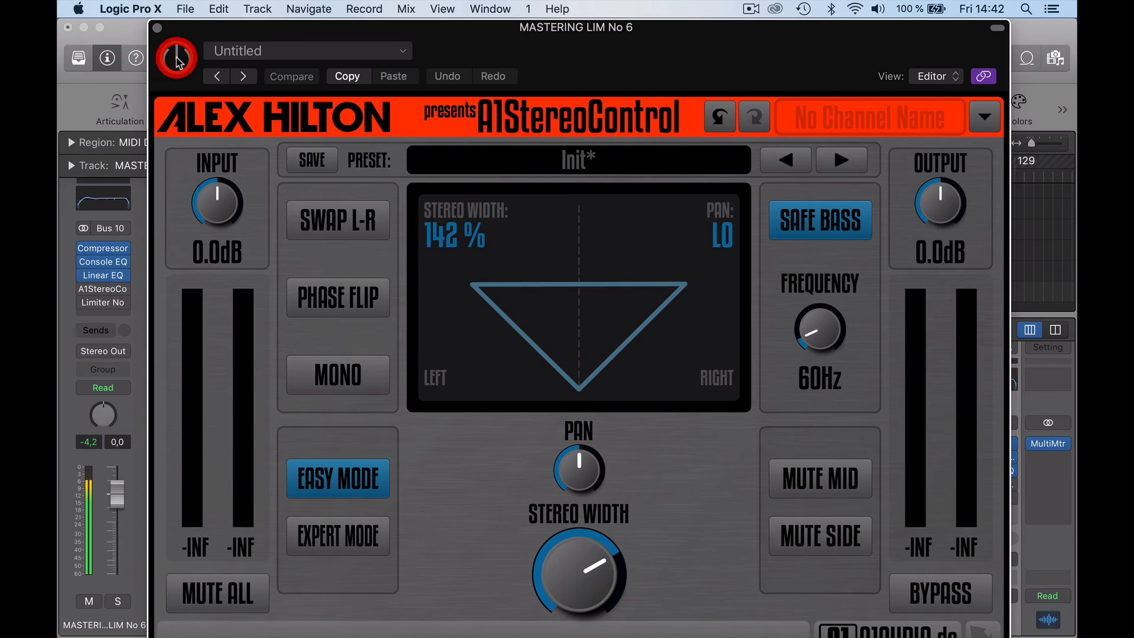
left_click(176, 57)
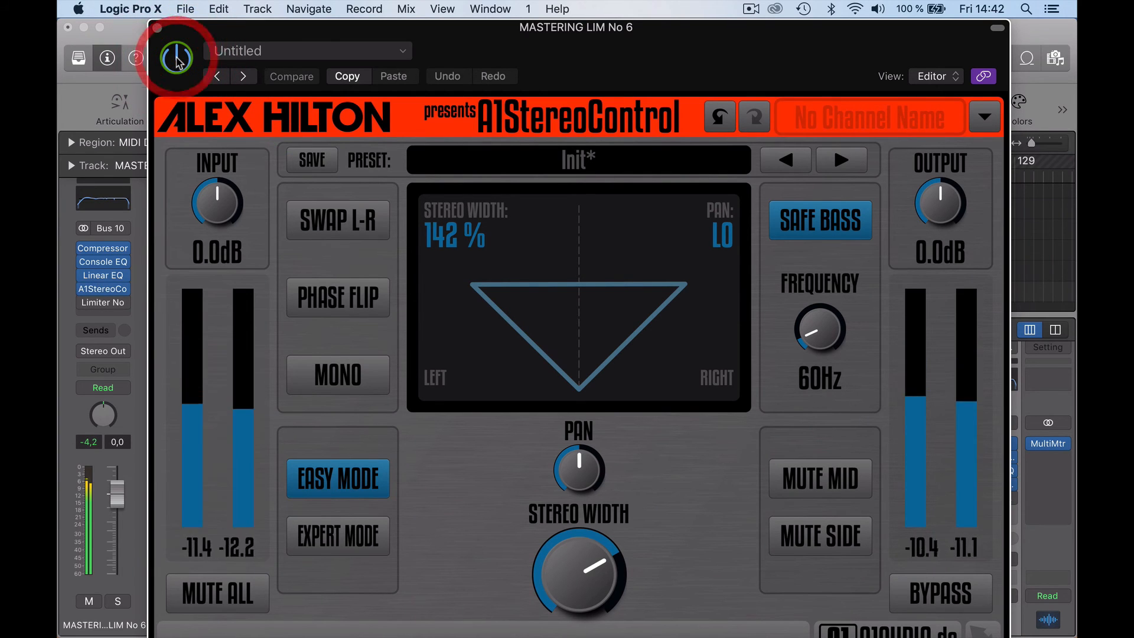
left_click(157, 28)
key("space")
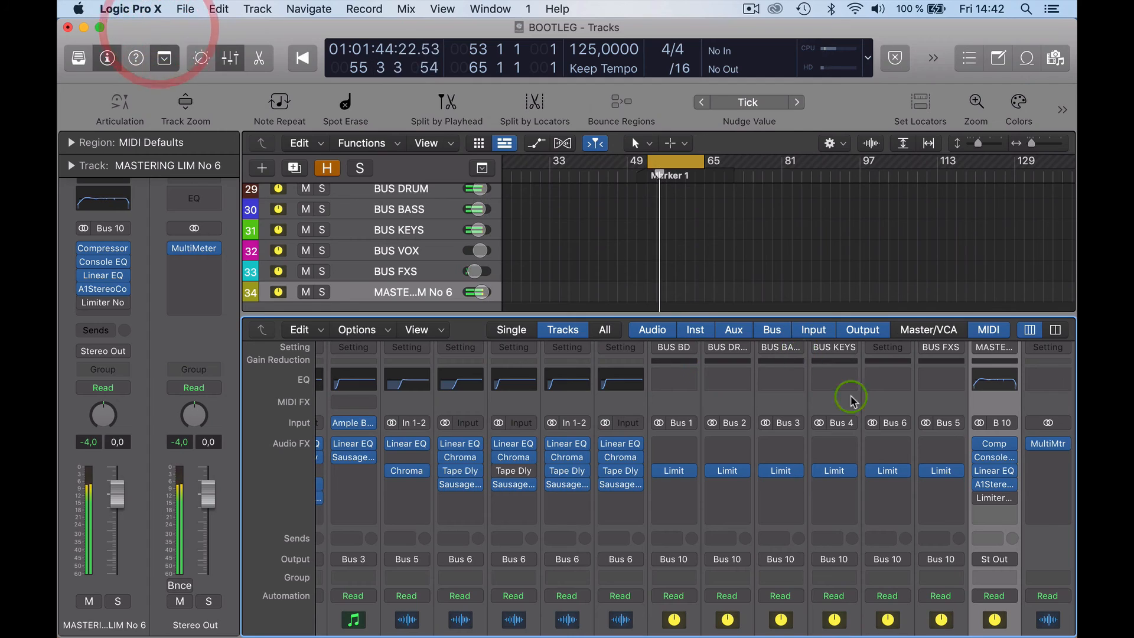
Reactivate Limiter No6 on the mastering channel and test its clipper gain during playback, leaving it at 6.1.
left_click(997, 499)
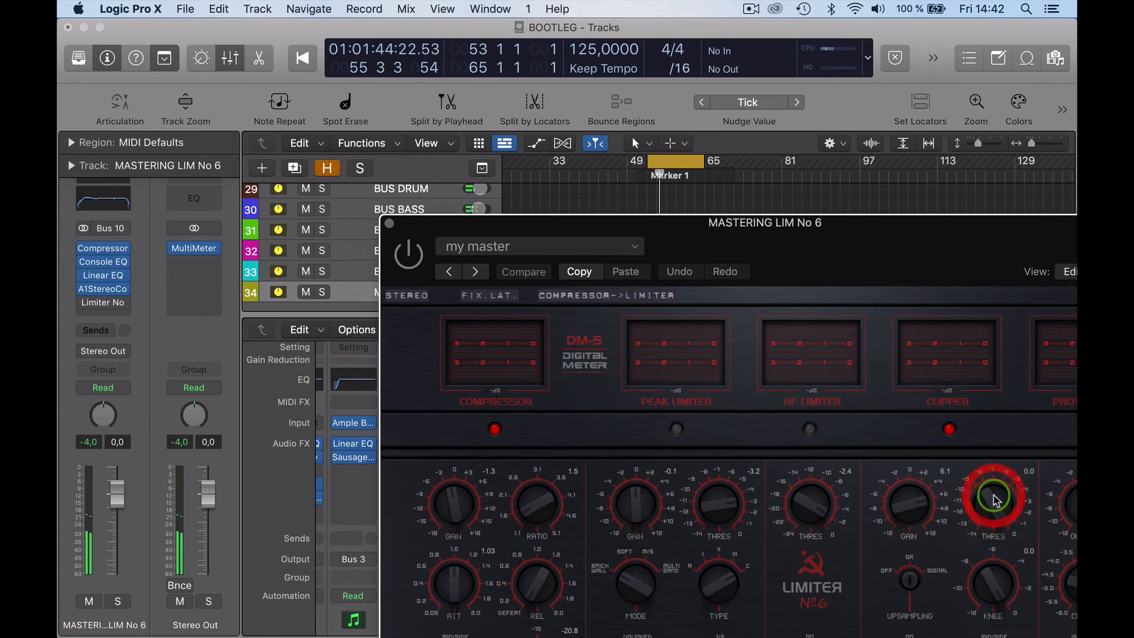
left_click_drag(869, 231, 608, 76)
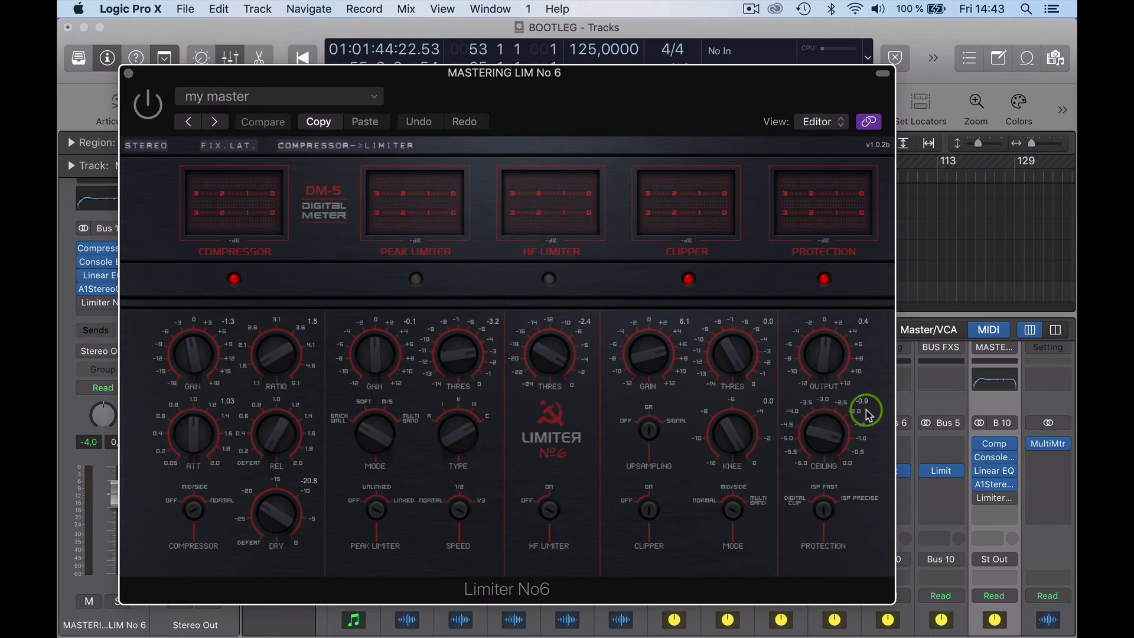
key("space")
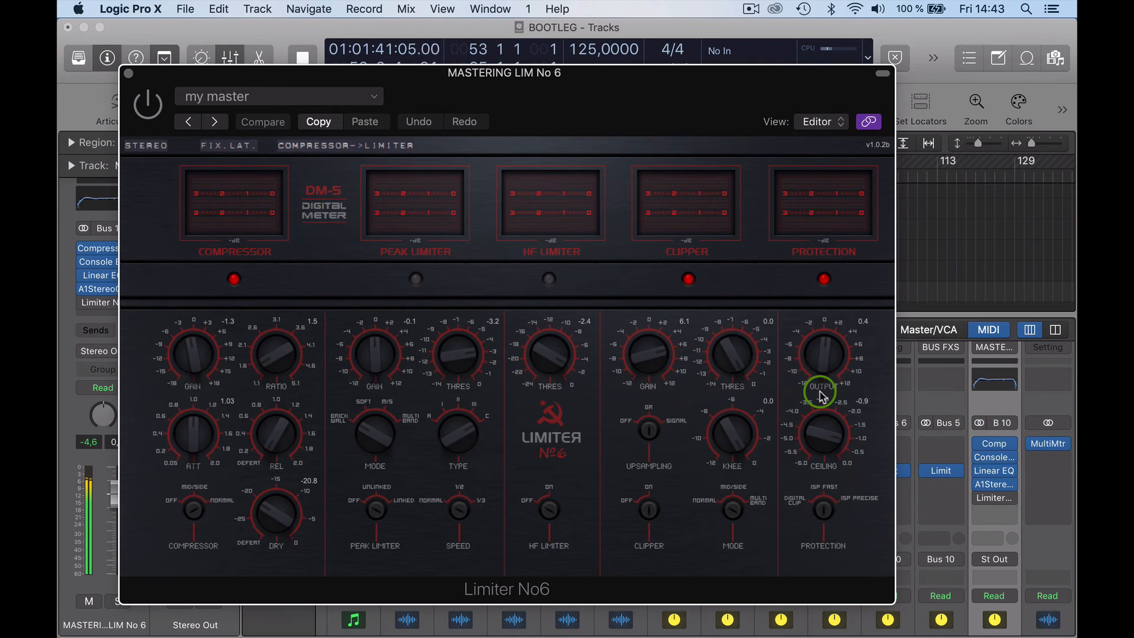
left_click(980, 498)
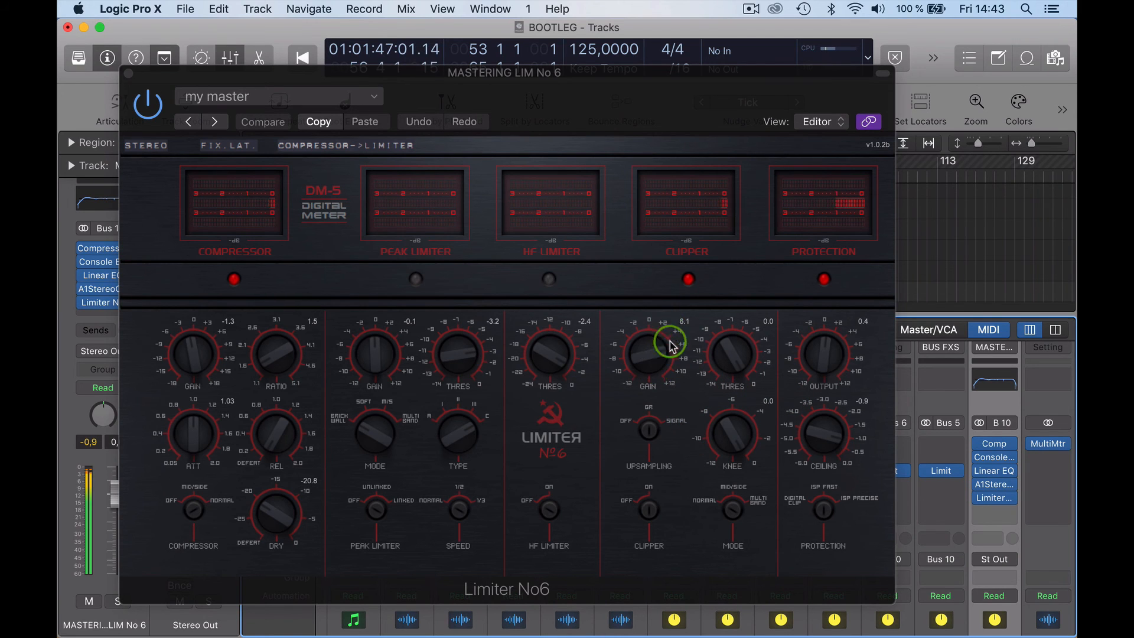
left_click_drag(646, 356, 648, 368)
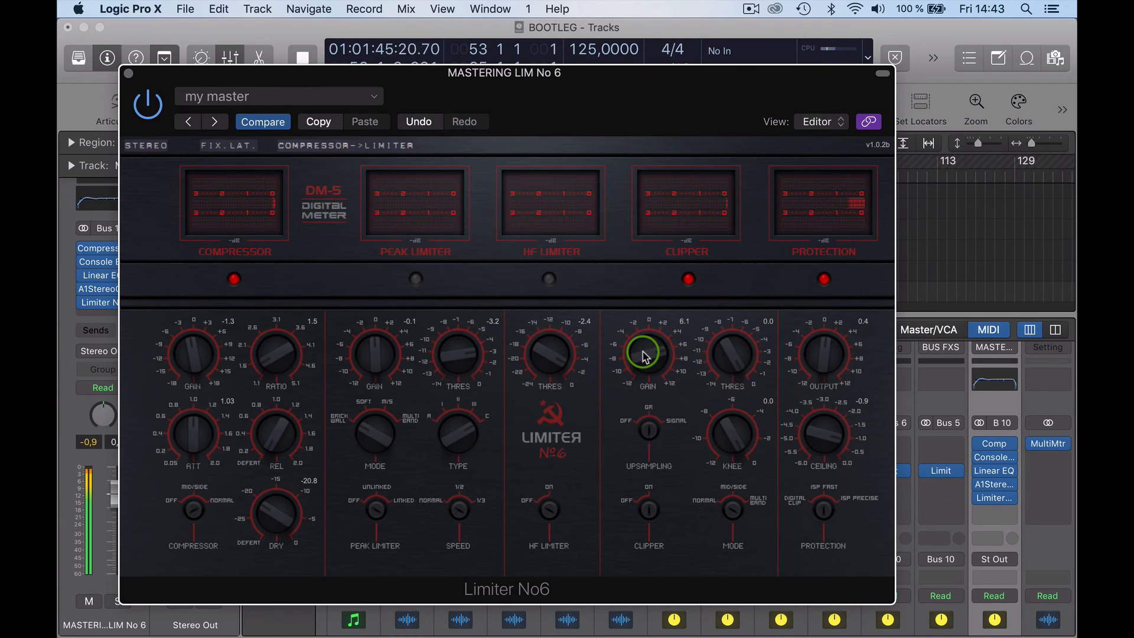
left_click(645, 355)
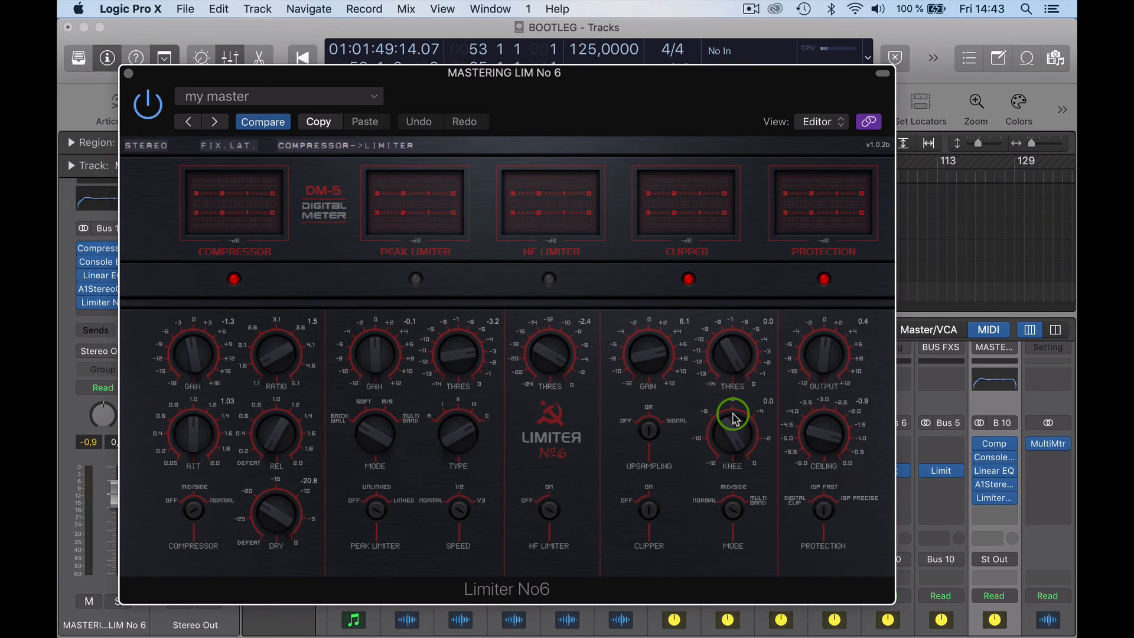
left_click(128, 72)
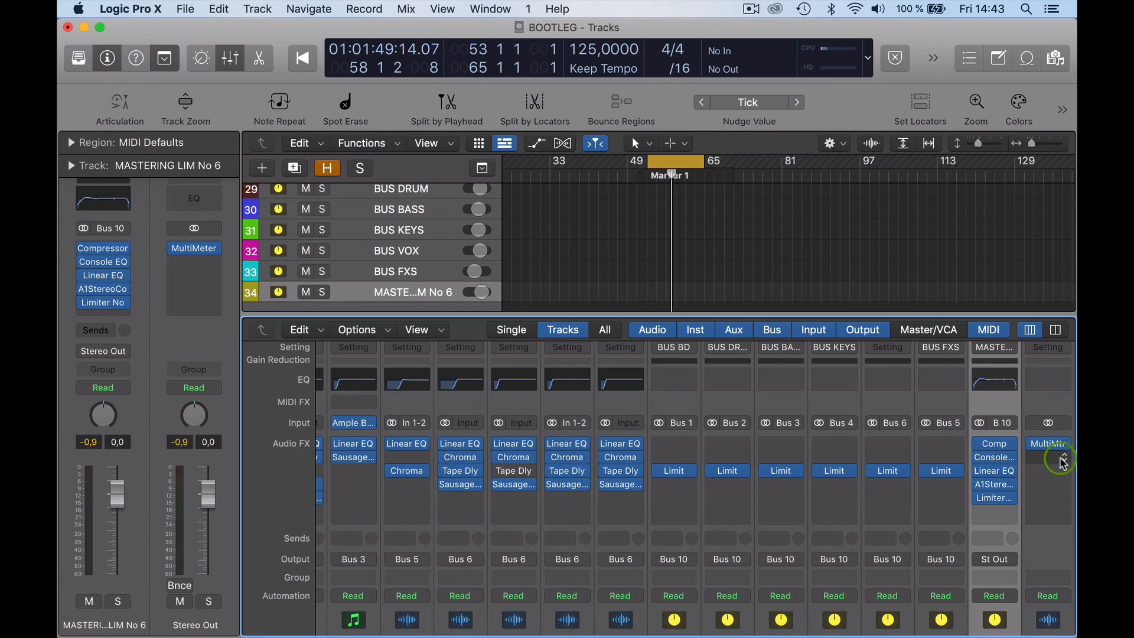
Check the master's spectrum and loudness levels with the MultiMeter on Stereo Out during playback.
left_click(1048, 443)
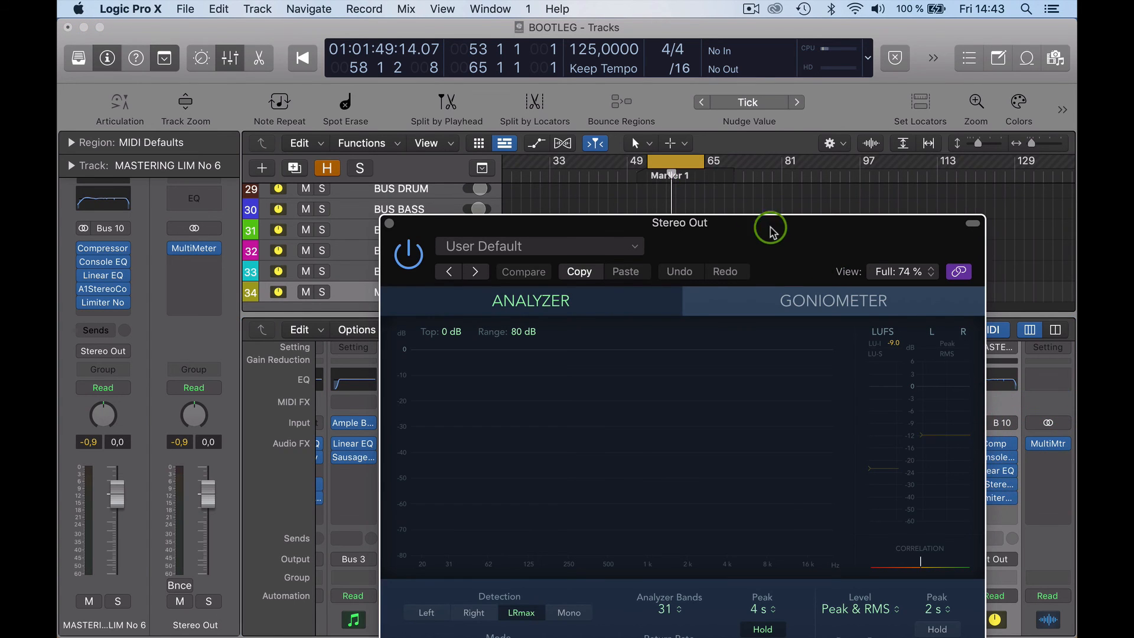
left_click_drag(768, 223, 484, 89)
key("space")
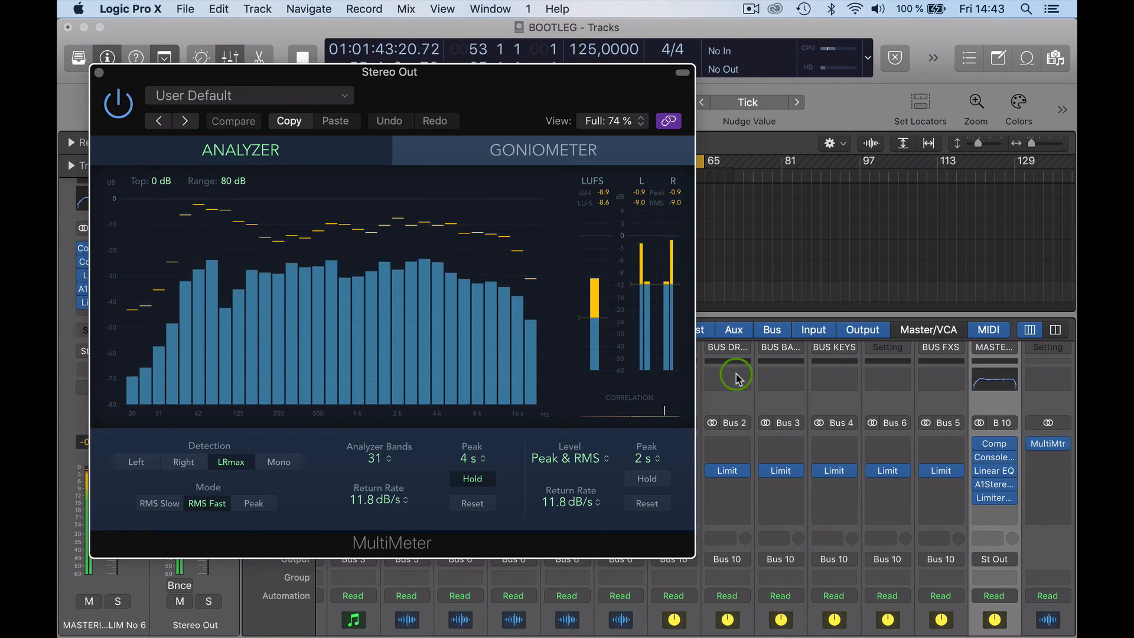
Set the mastering Vintage Console EQ's high gain to 1.0 dB and low gain to 0.8 dB.
mouse_move(978, 449)
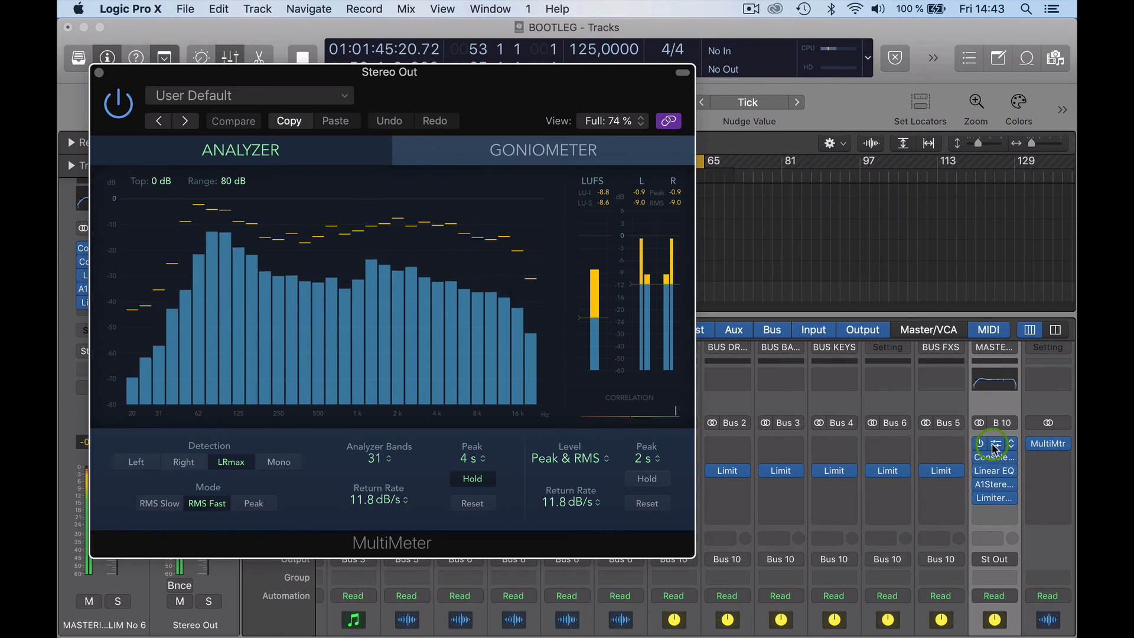
left_click(997, 459)
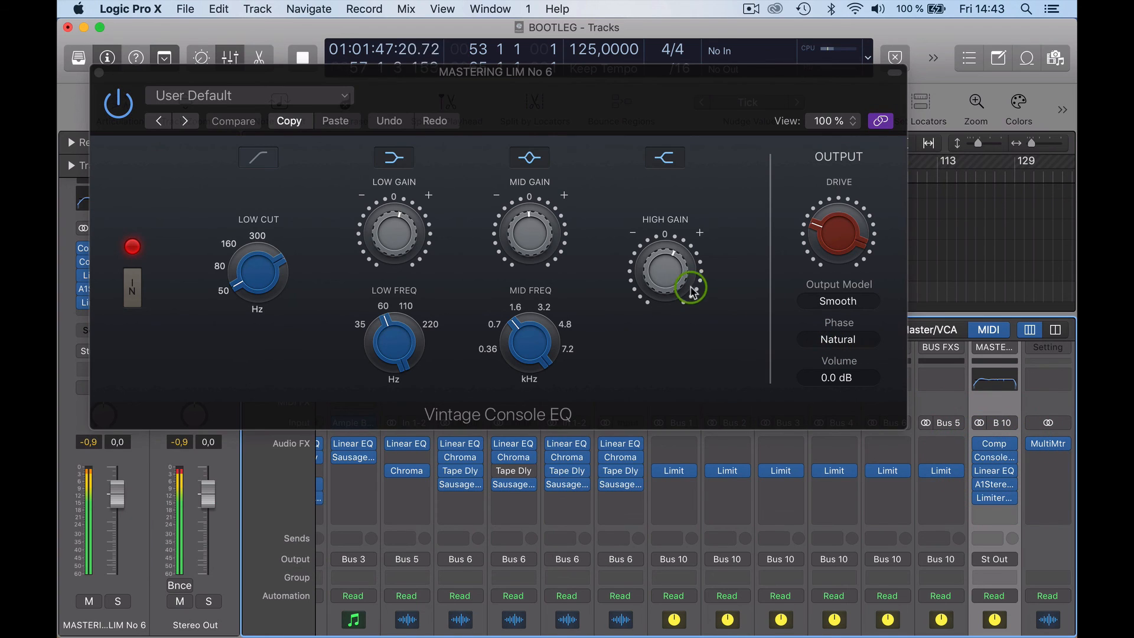
left_click_drag(693, 291, 664, 280)
left_click(388, 227)
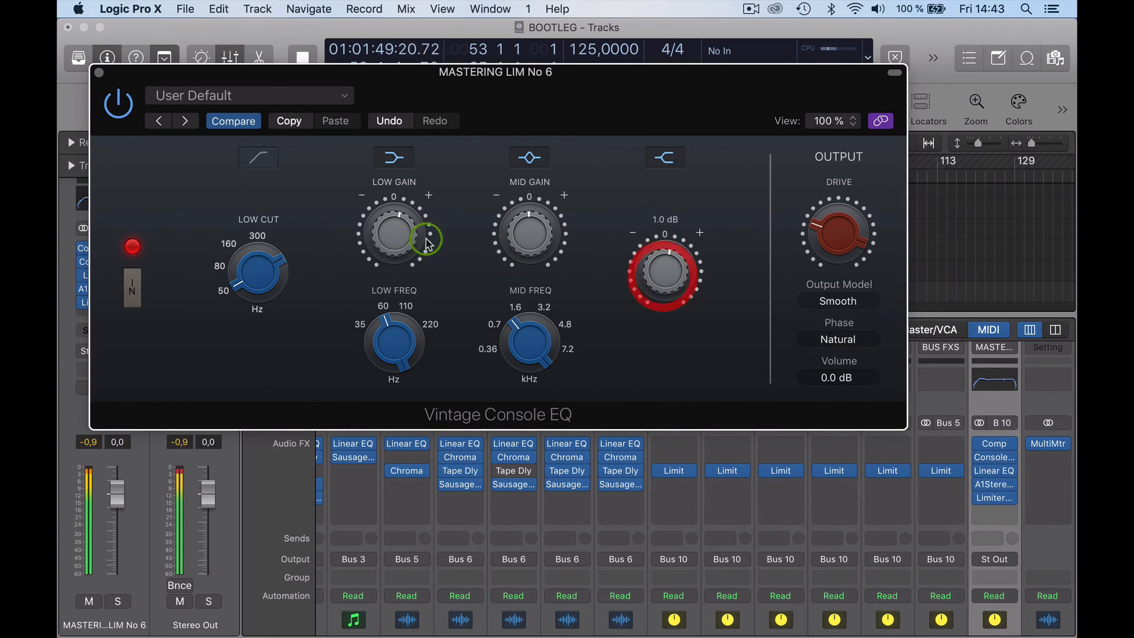
left_click(390, 235, "alt")
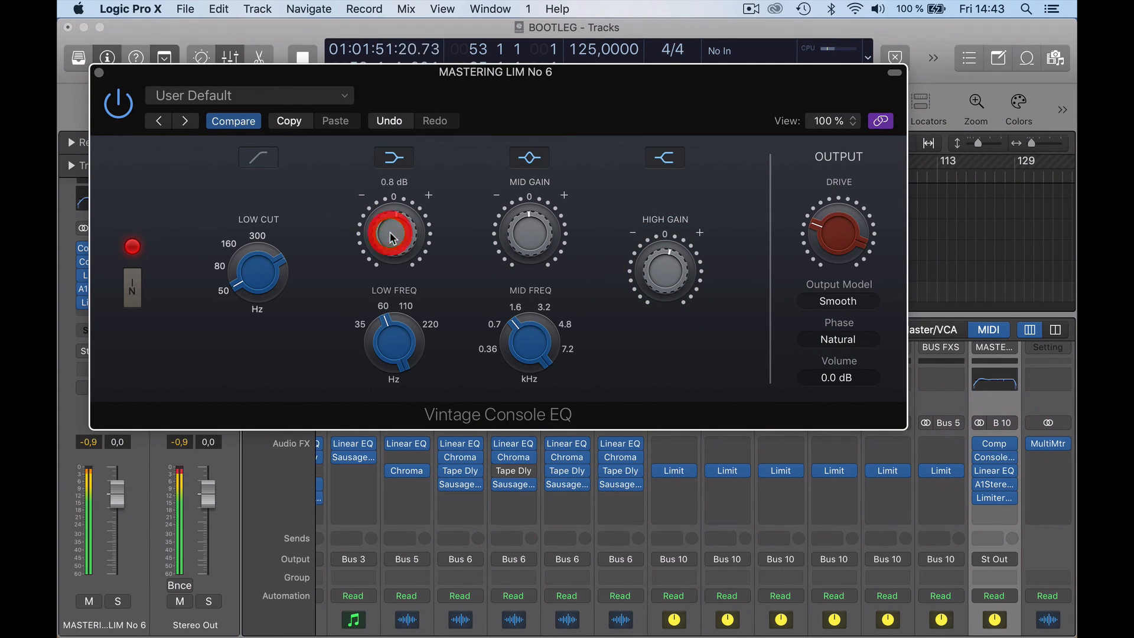
left_click(109, 89)
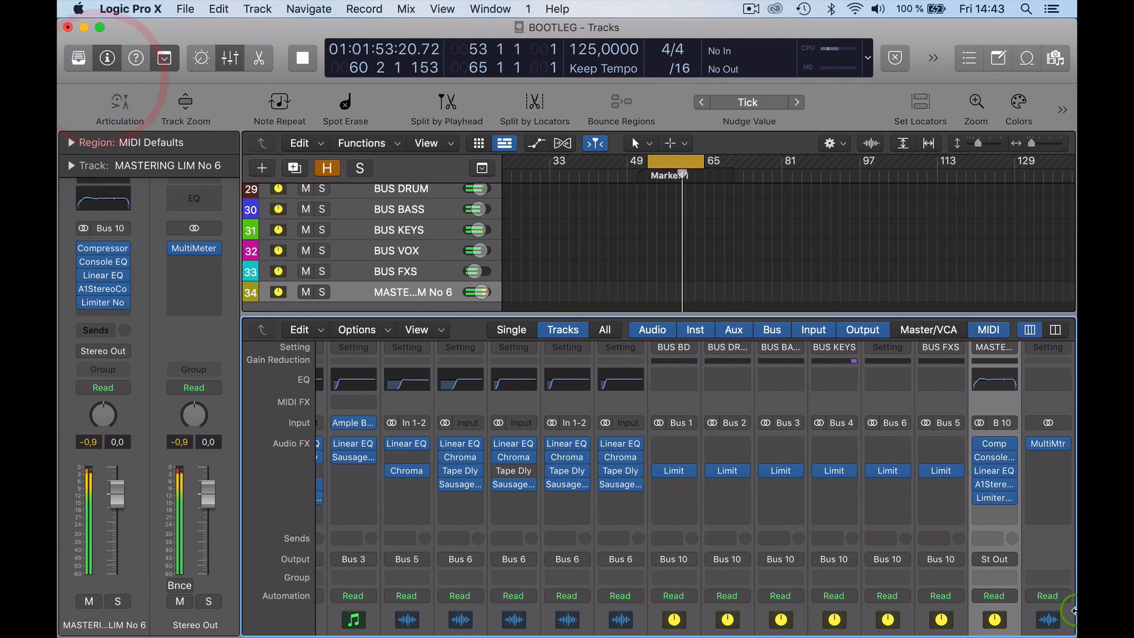
Compare the mix with the muted KM reference track at the start of the mixer by alternately soloing and unsoloing it during playback.
left_click(674, 347)
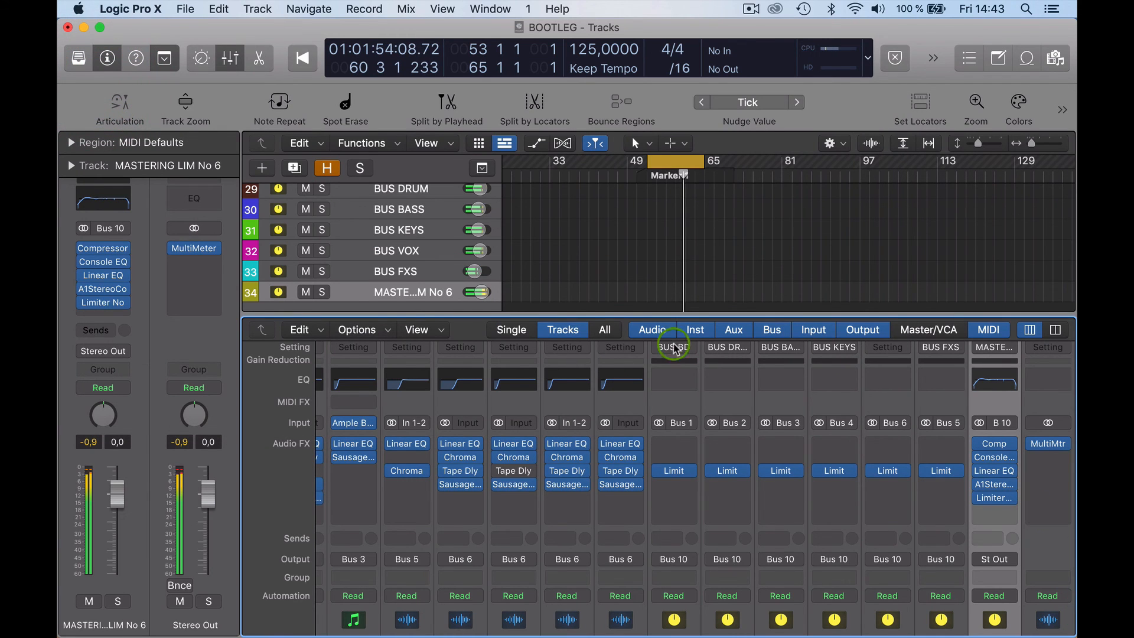
left_click(609, 329)
scroll(649, 479, "left", 10)
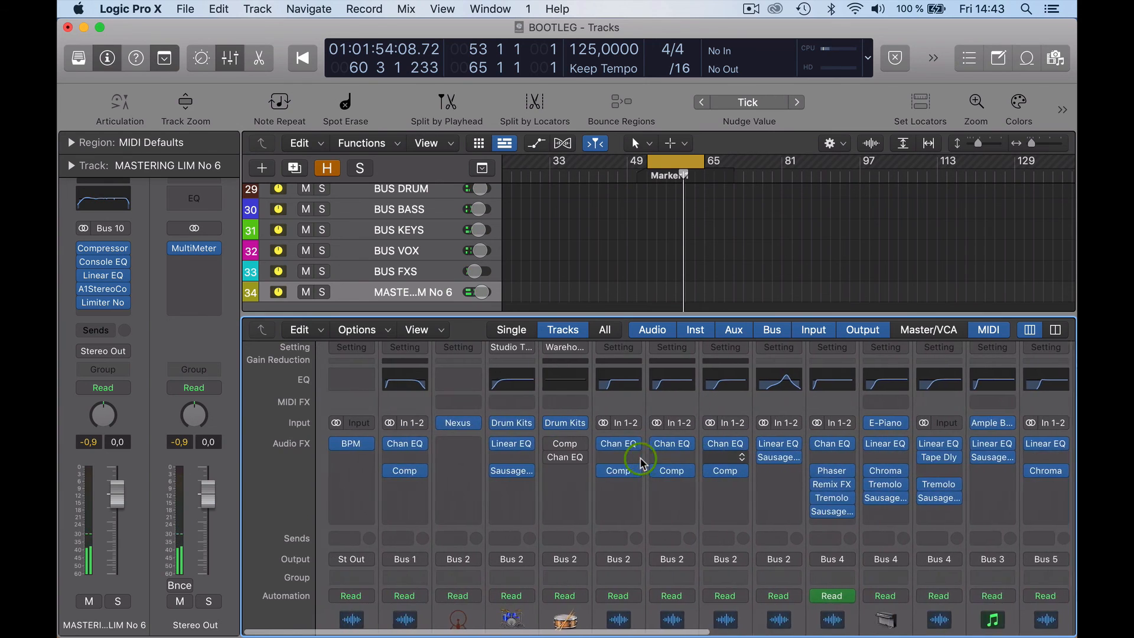
scroll(643, 463, "down", 5)
left_click(330, 606)
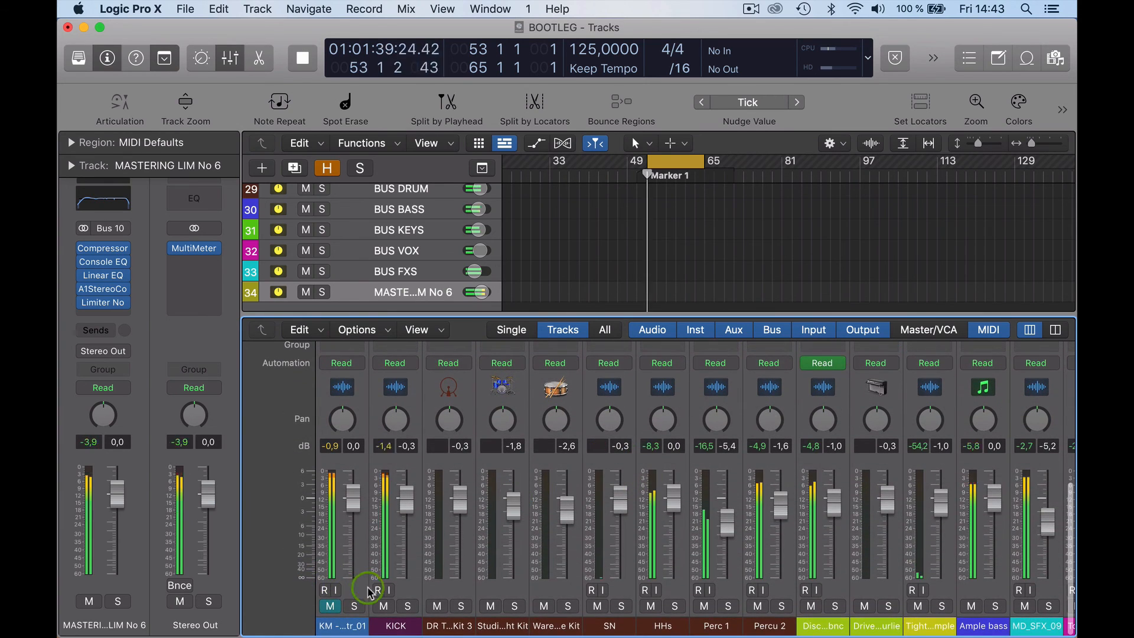
left_click(354, 603)
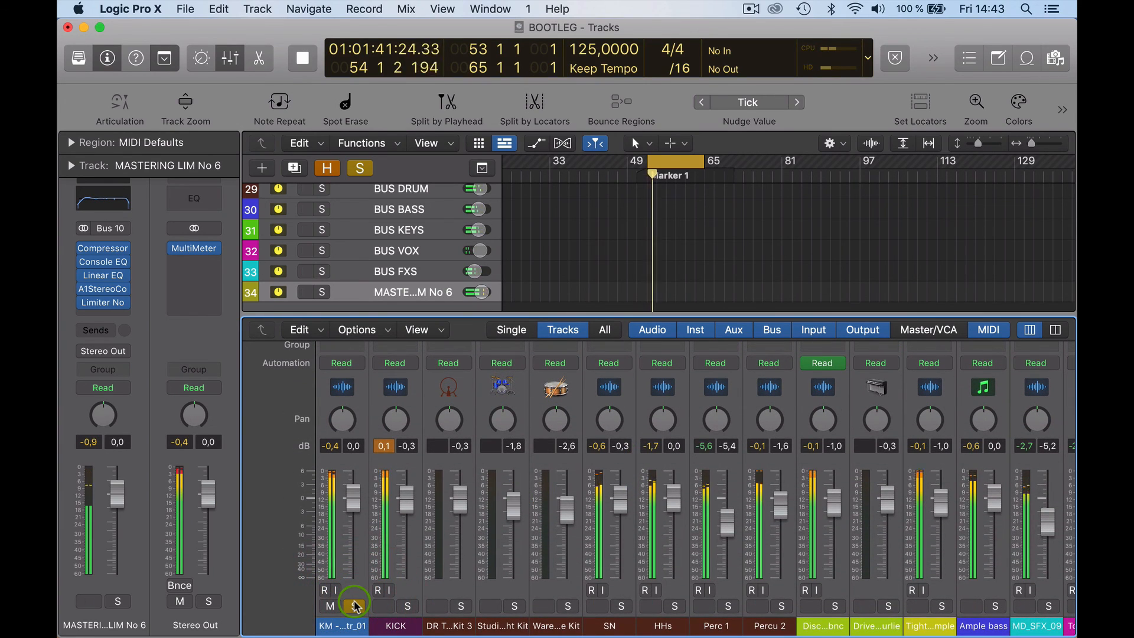
left_click(356, 605)
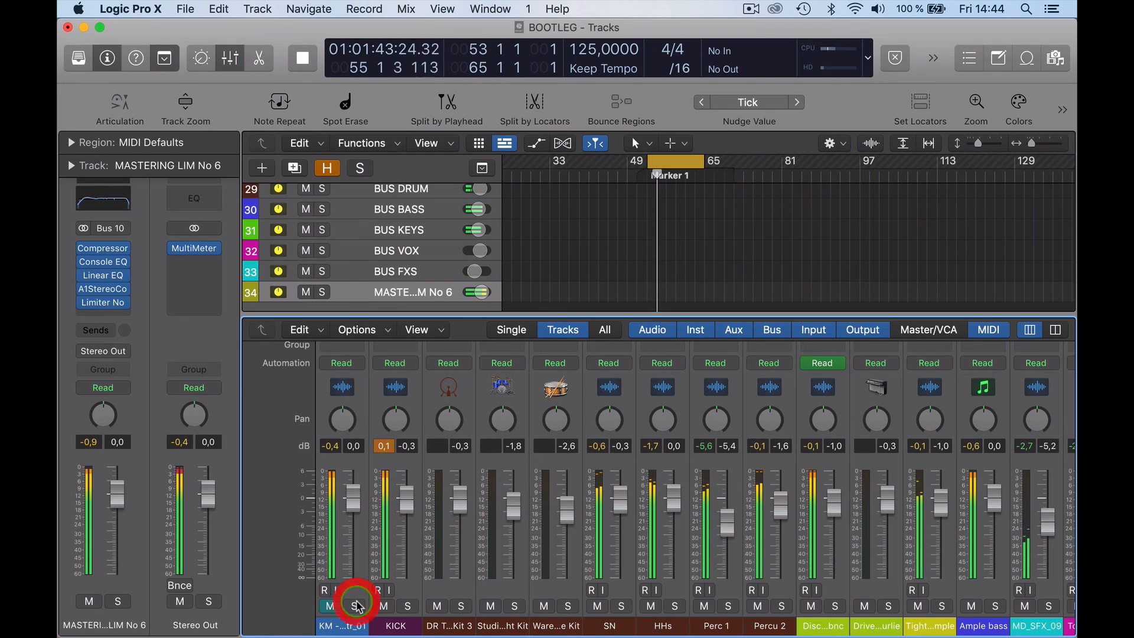
left_click(358, 605)
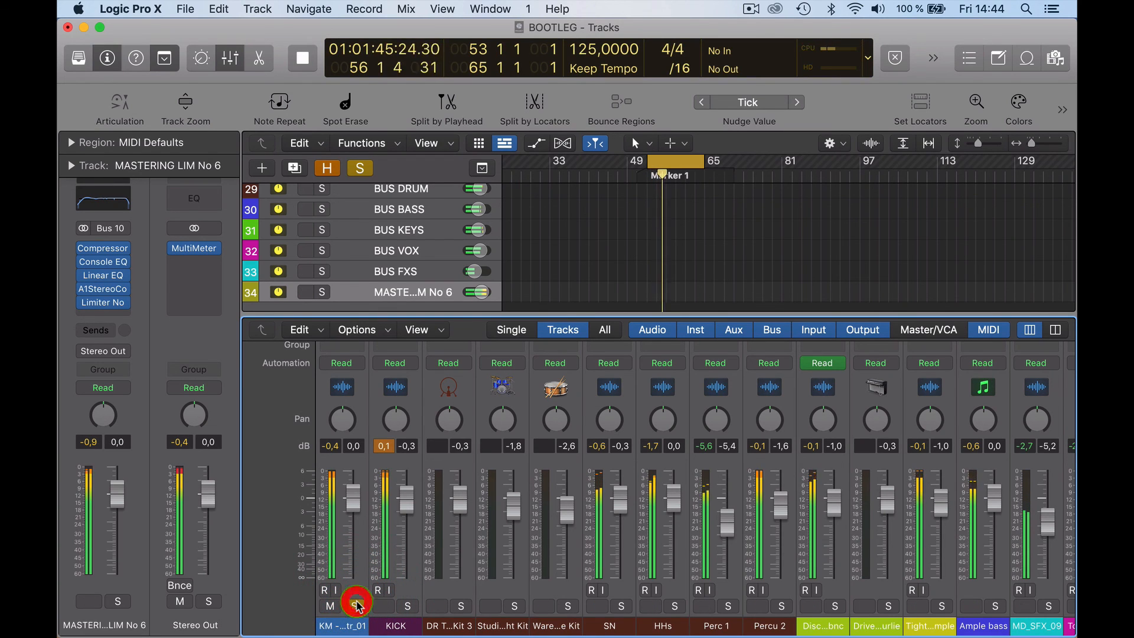
left_click(357, 605)
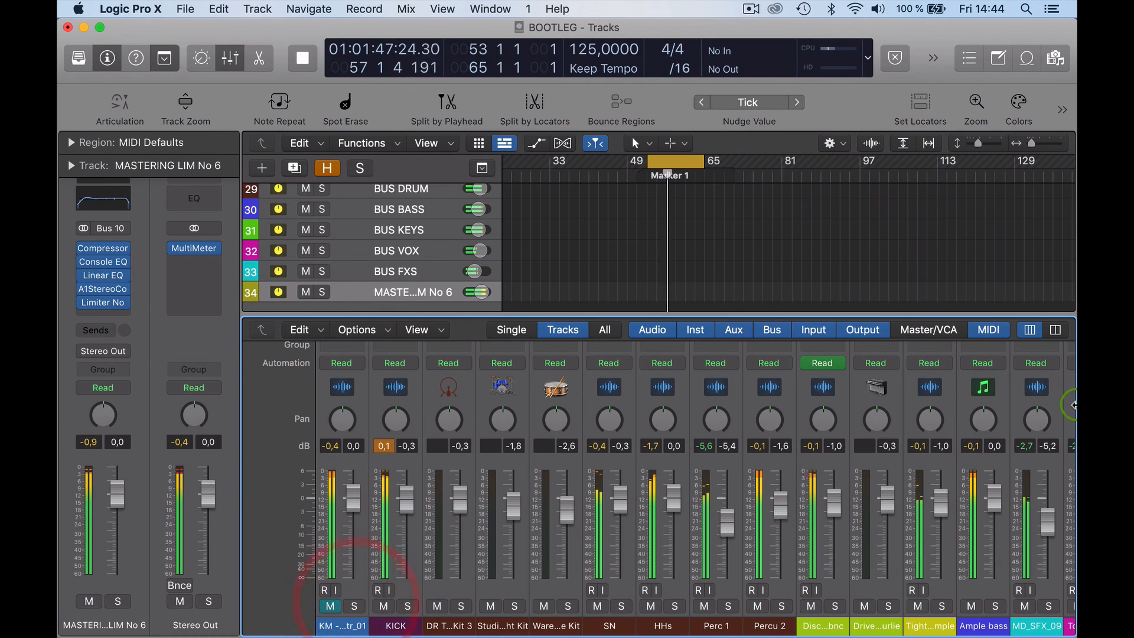
Return to the Stereo Out channel and recheck the LUFS, peak and RMS levels in its MultiMeter during playback.
scroll(876, 407, "right", 10)
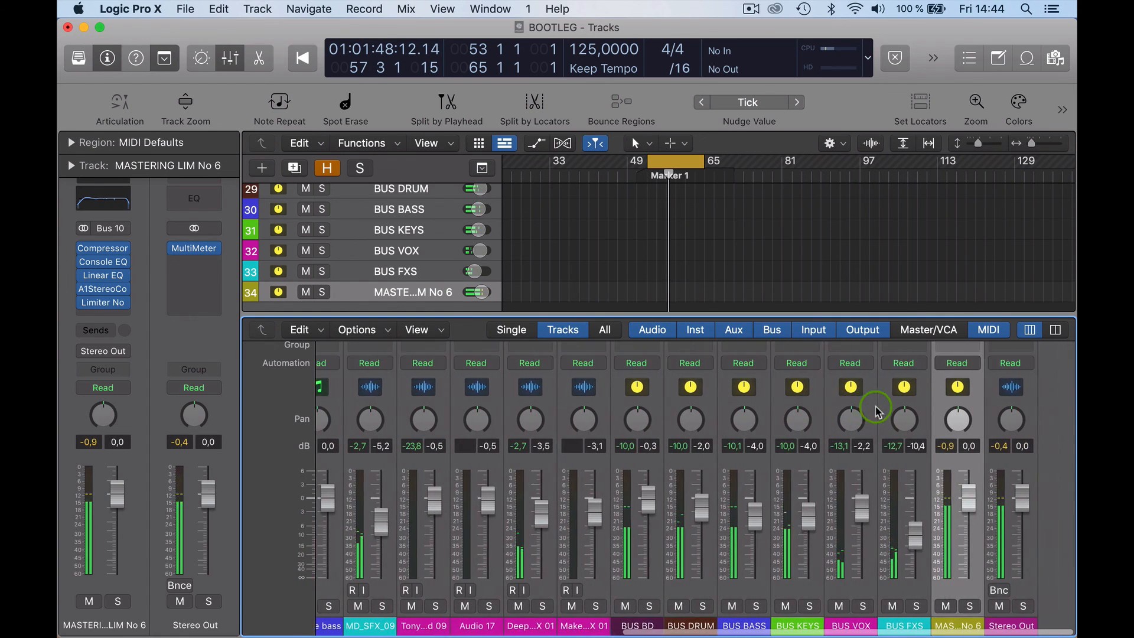
scroll(876, 408, "up", 5)
scroll(877, 412, "down", 2)
key("space")
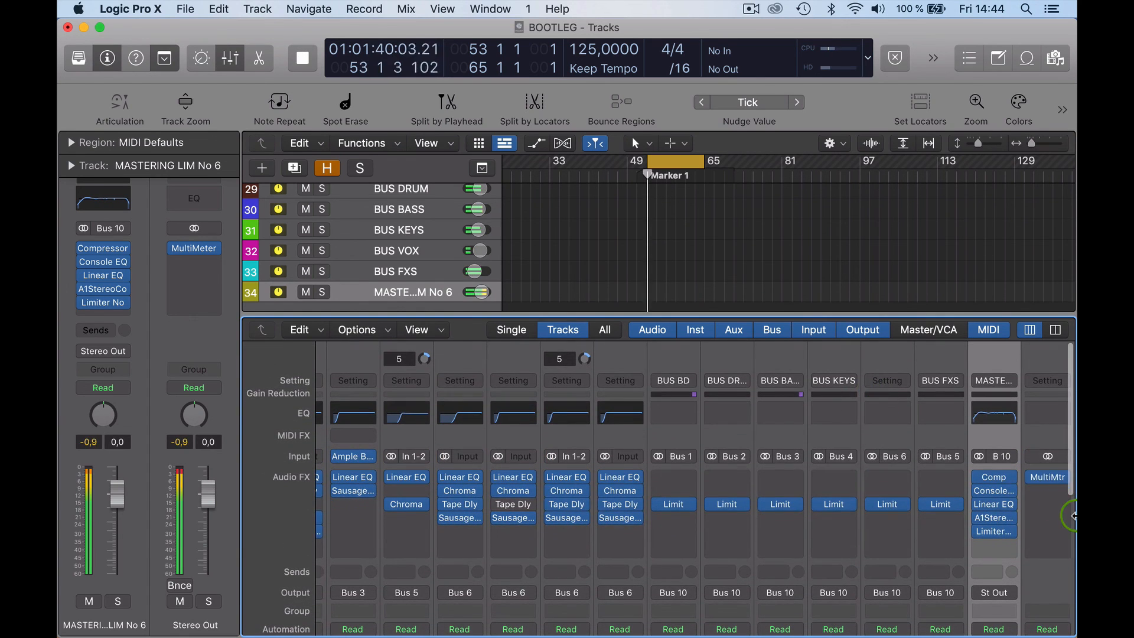
left_click(1047, 485)
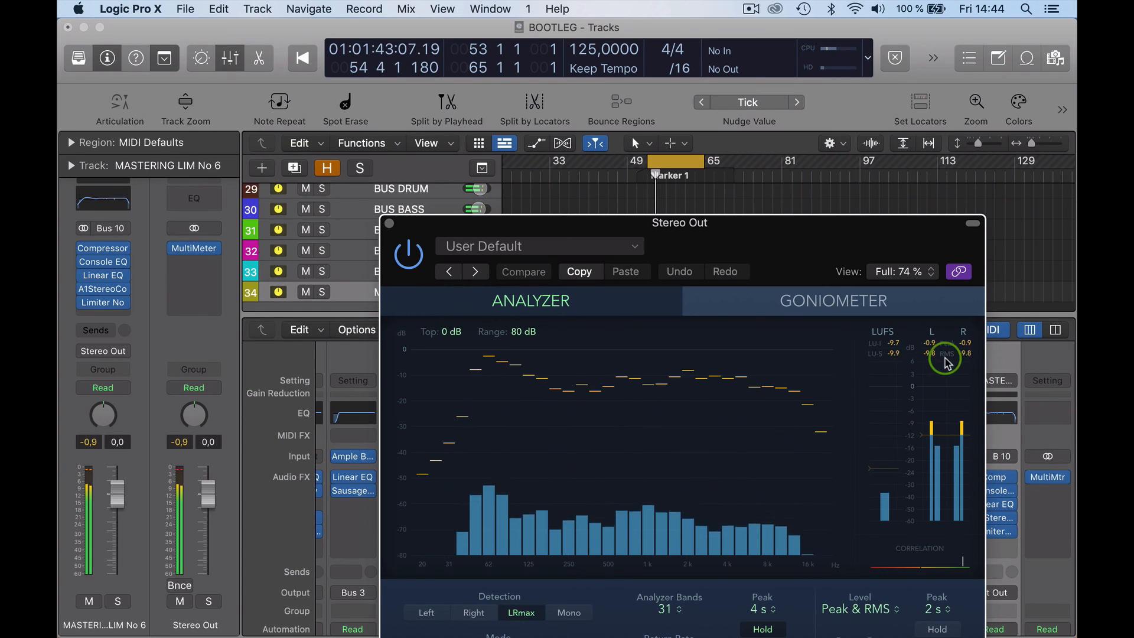
key("space")
key("space")
left_click_drag(888, 242, 677, 47)
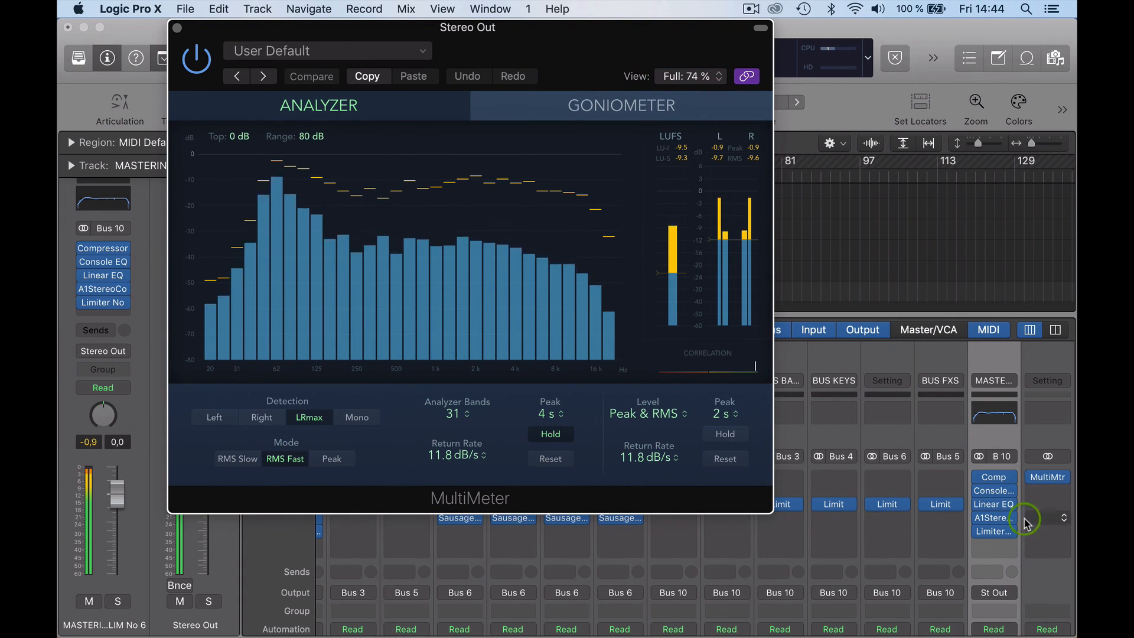
Review the A1StereoControl settings on the mastering channel again, close the plug-in and replay the mix.
mouse_move(997, 535)
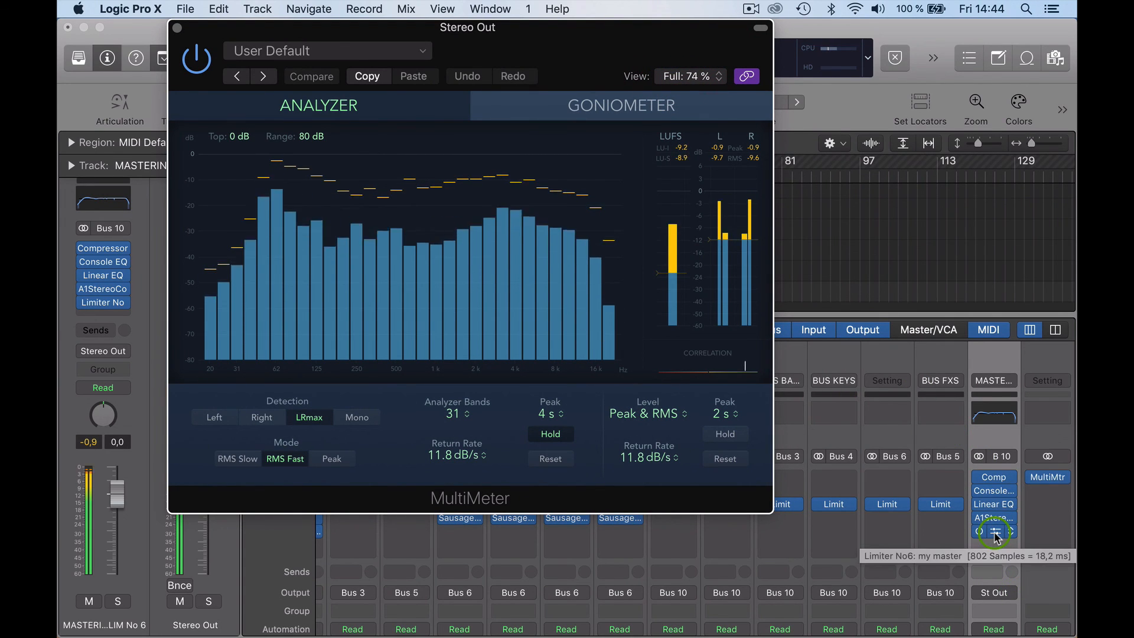
left_click(992, 520)
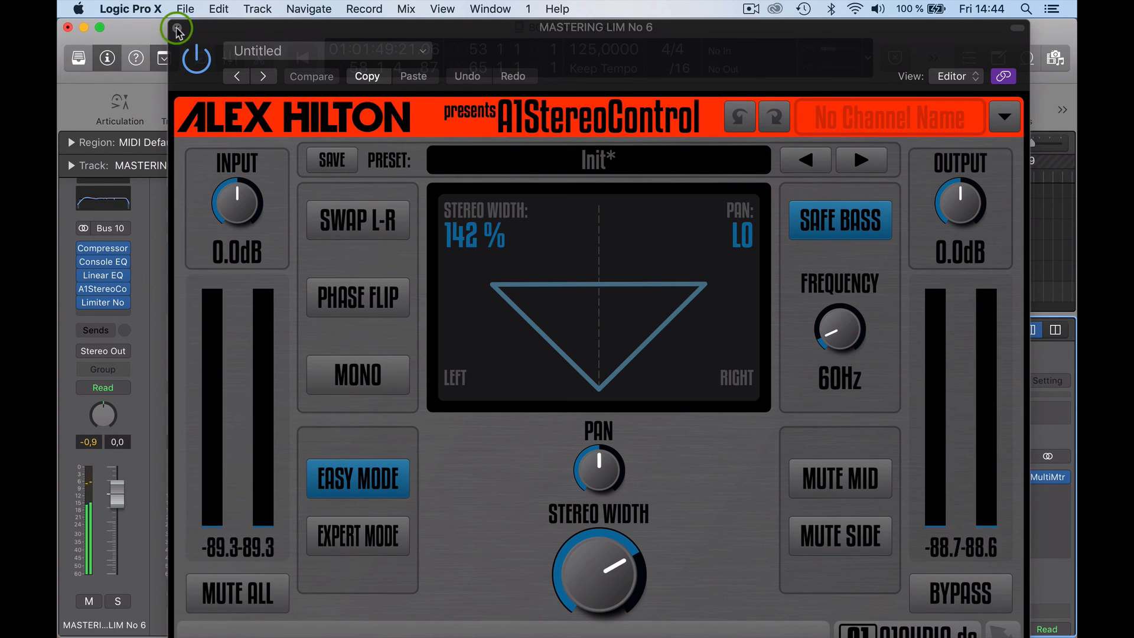
left_click(176, 28)
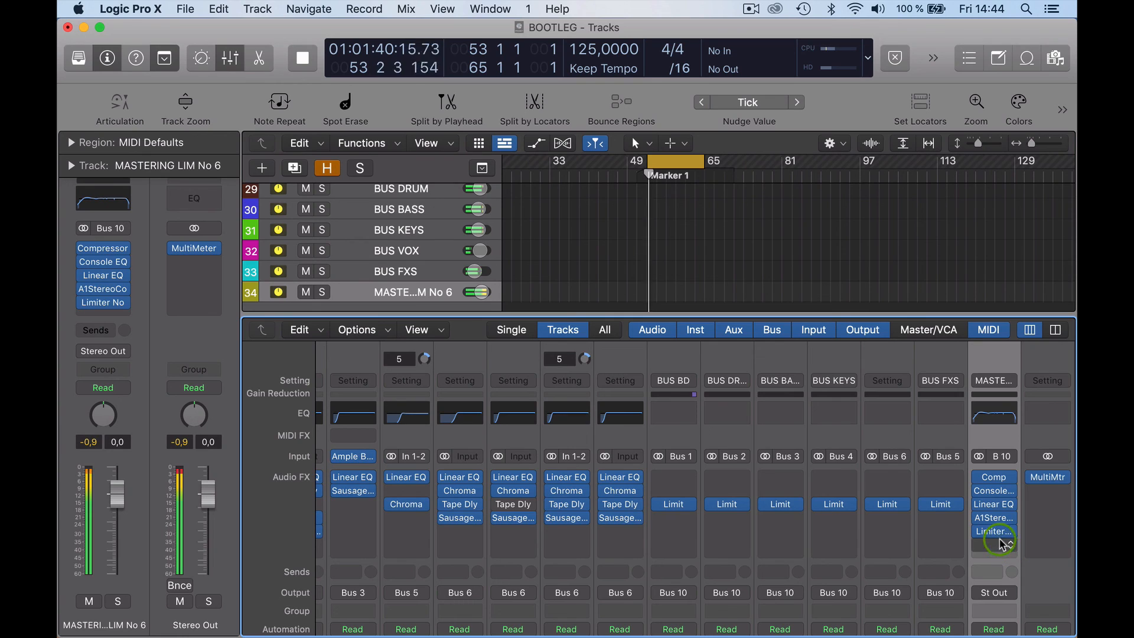
key("space")
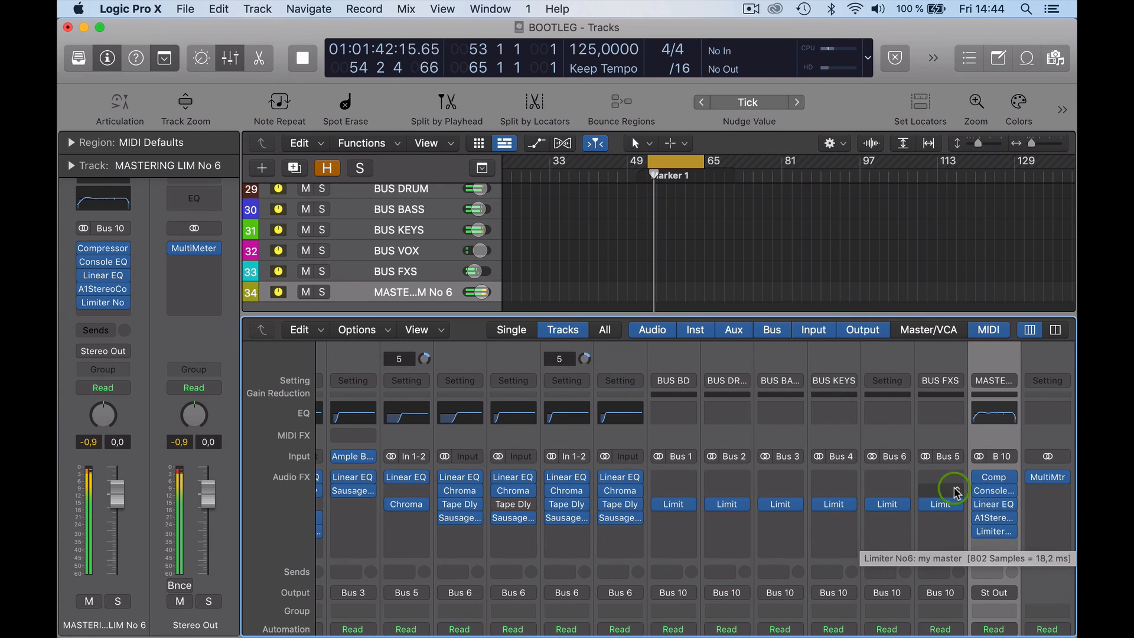